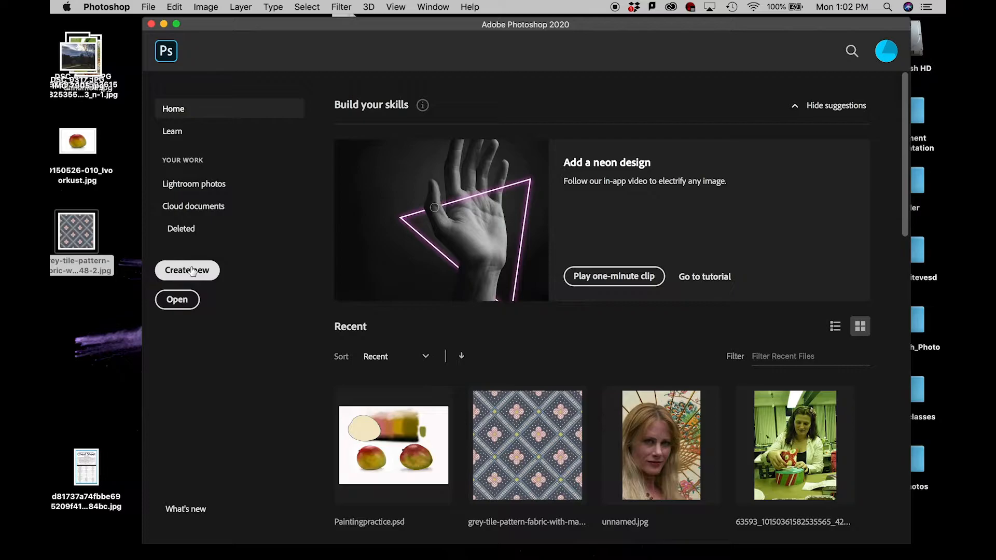
- Create a new 7 × 5 inch RGB document at 300 pixels/inch with a white background
click(200, 271)
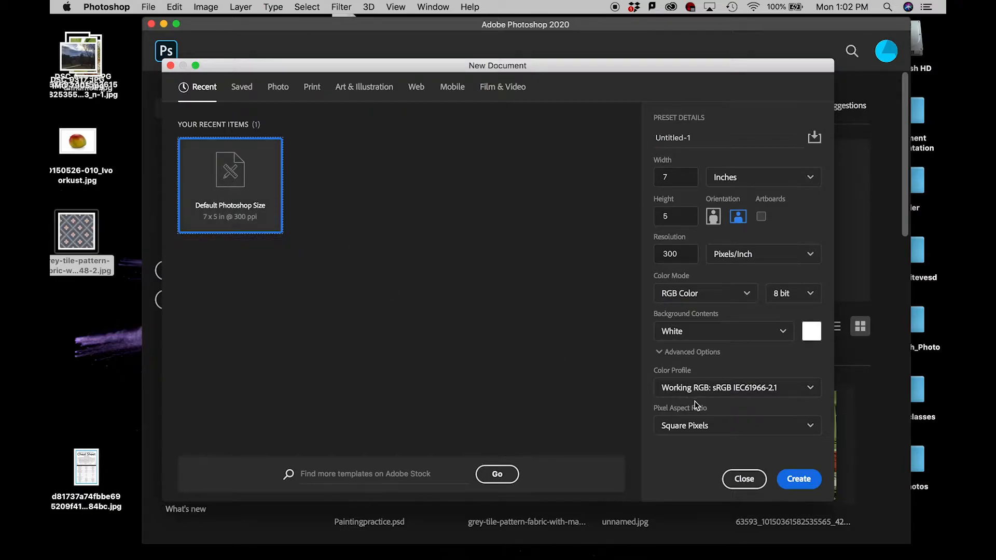
click(798, 479)
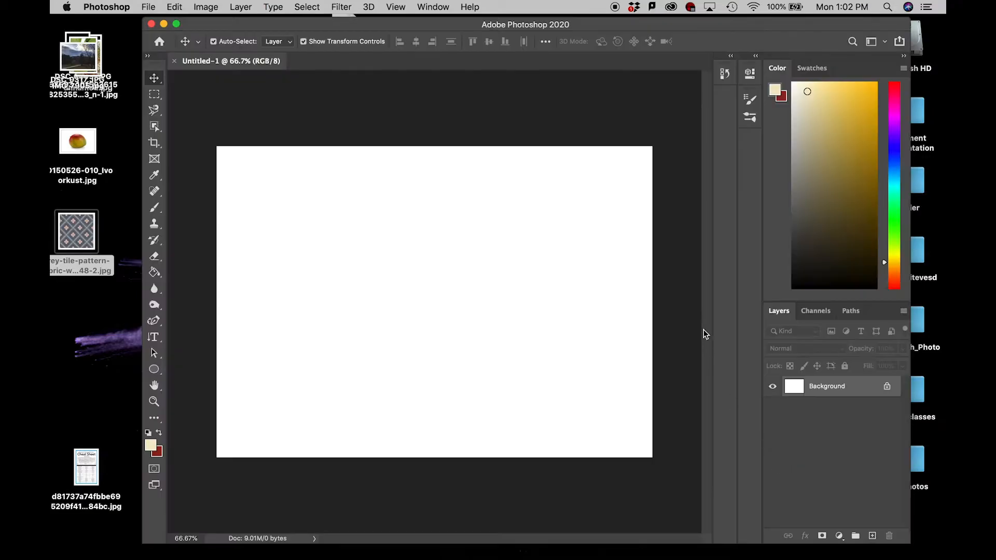
- Place the mango photo from the desktop into the document and rasterize its layer
drag(76, 145, 72, 135)
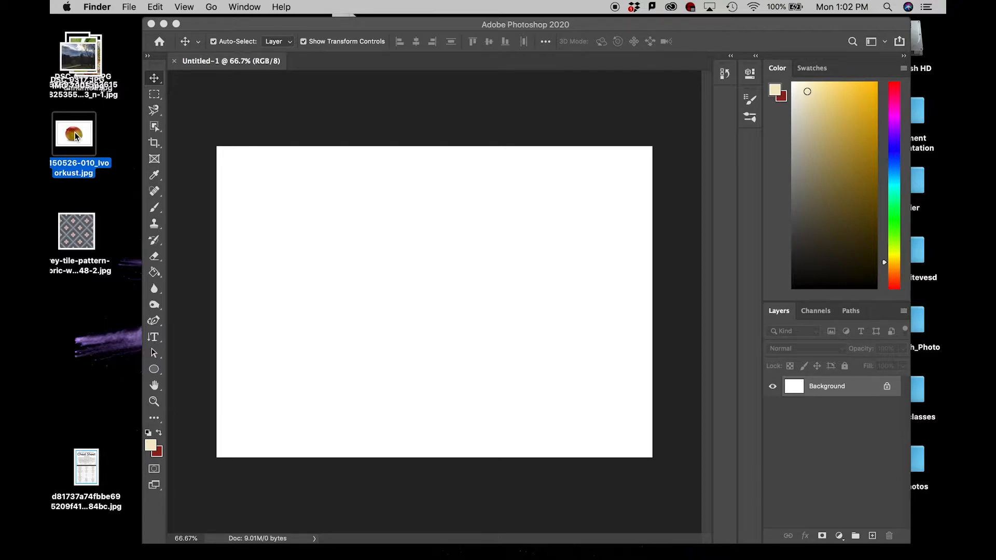
drag(75, 136, 318, 279)
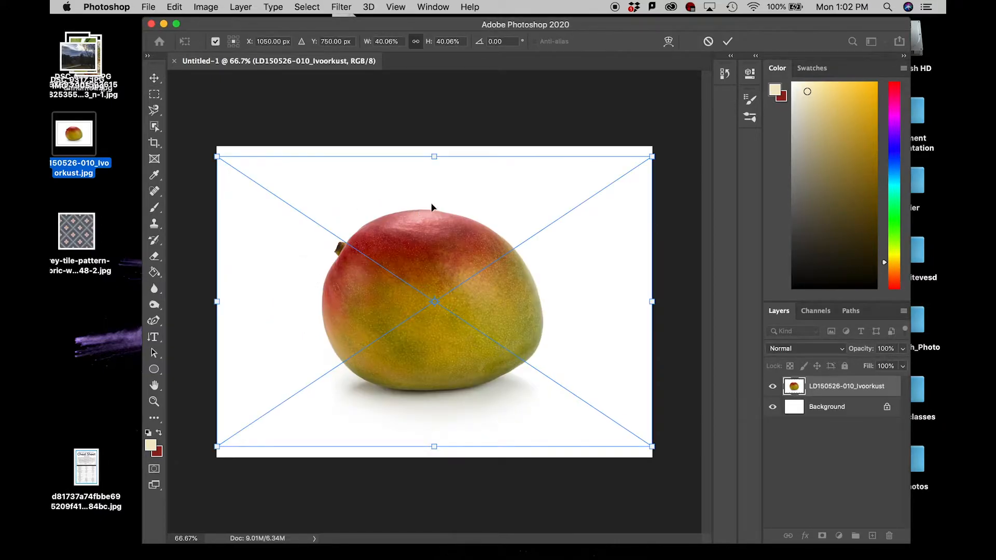
key(Return)
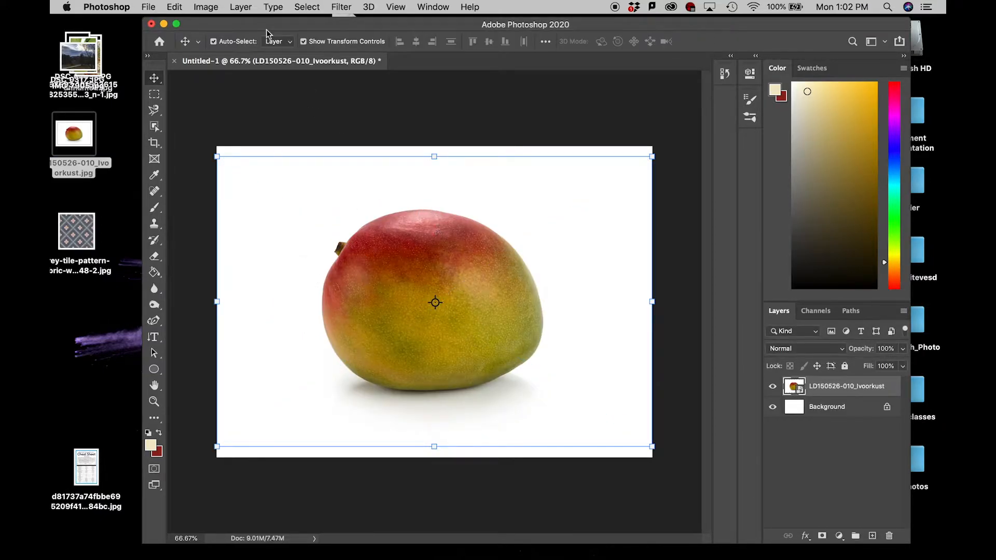
click(206, 7)
mouse_move(239, 7)
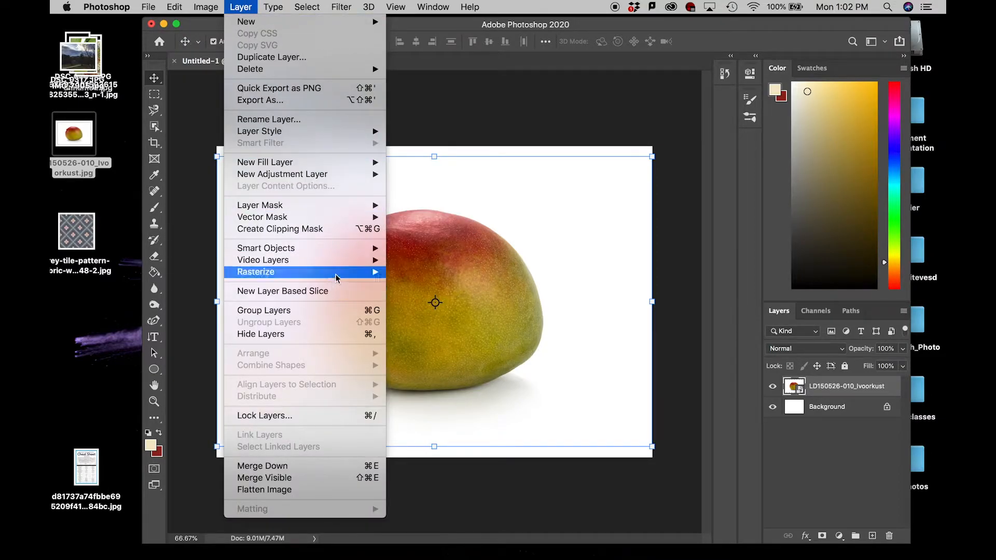
mouse_move(377, 271)
click(423, 319)
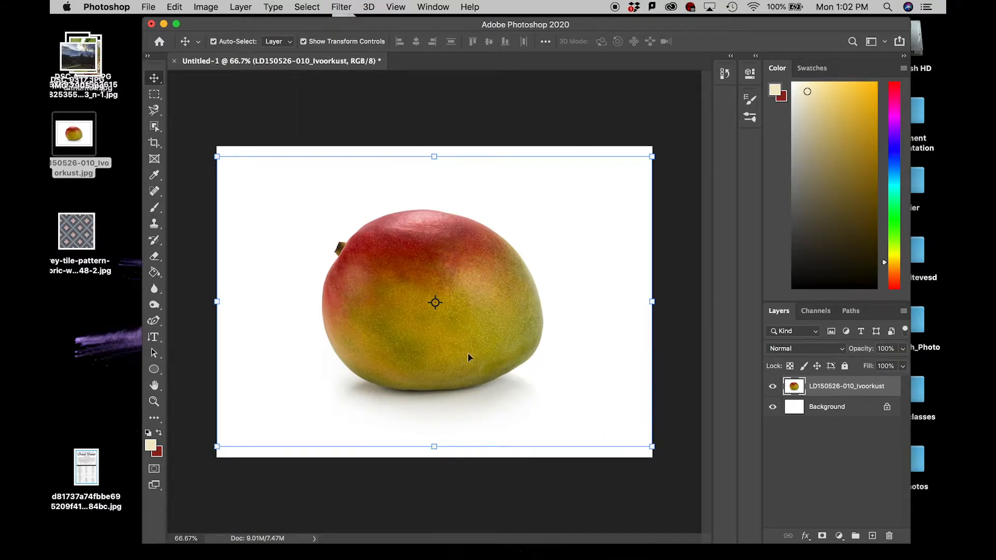
- Scale the mango image down to about 52% and move it into the lower-left area of the canvas
drag(647, 441, 436, 308)
drag(345, 244, 354, 369)
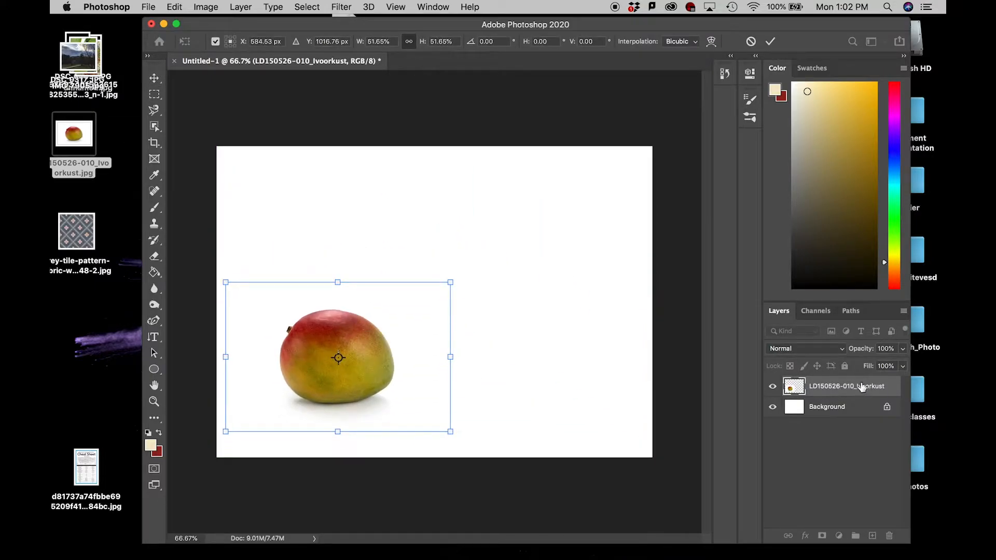
- Rename the mango layer as Reference and add a new empty layer above it
click(836, 391)
double_click(837, 391)
key(BackSpace)
text(Reference)
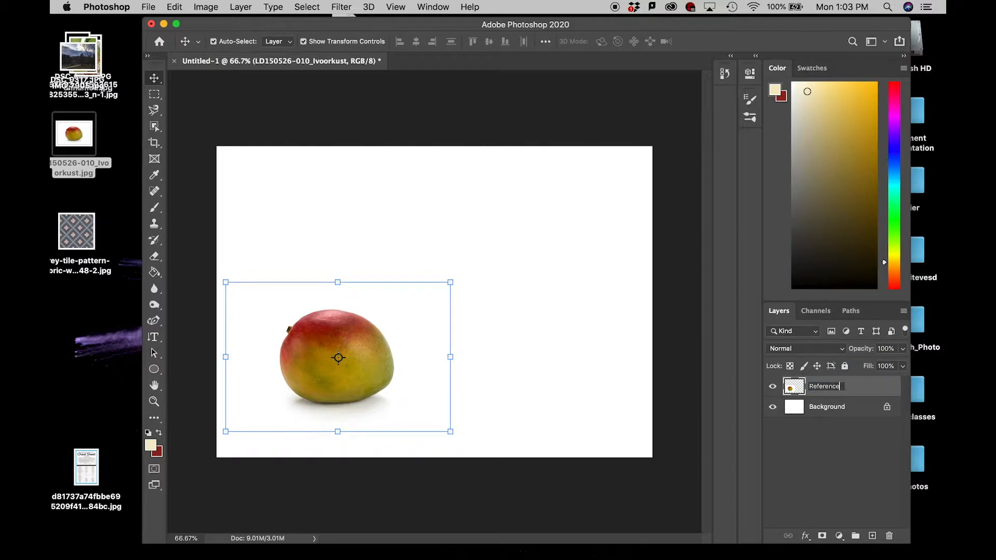
key(Return)
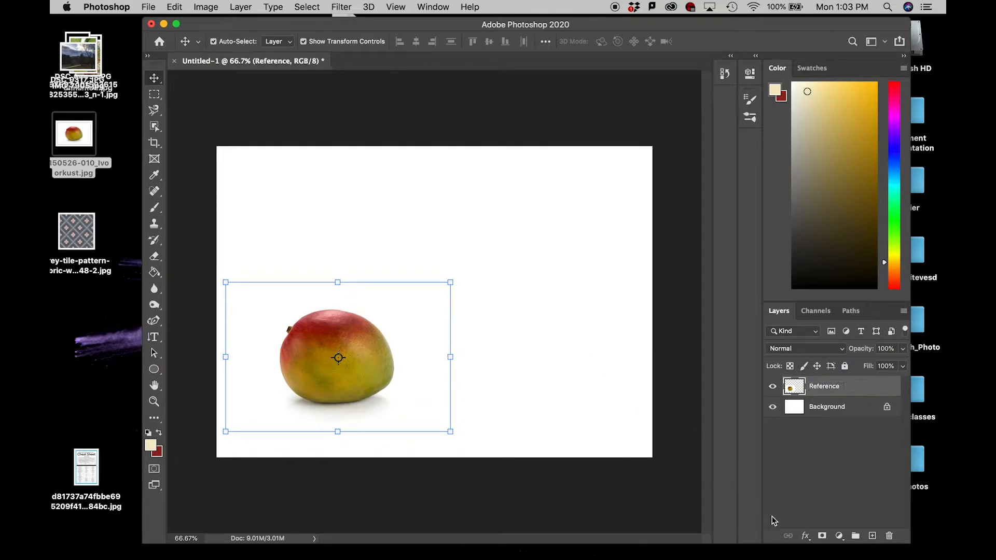
click(873, 536)
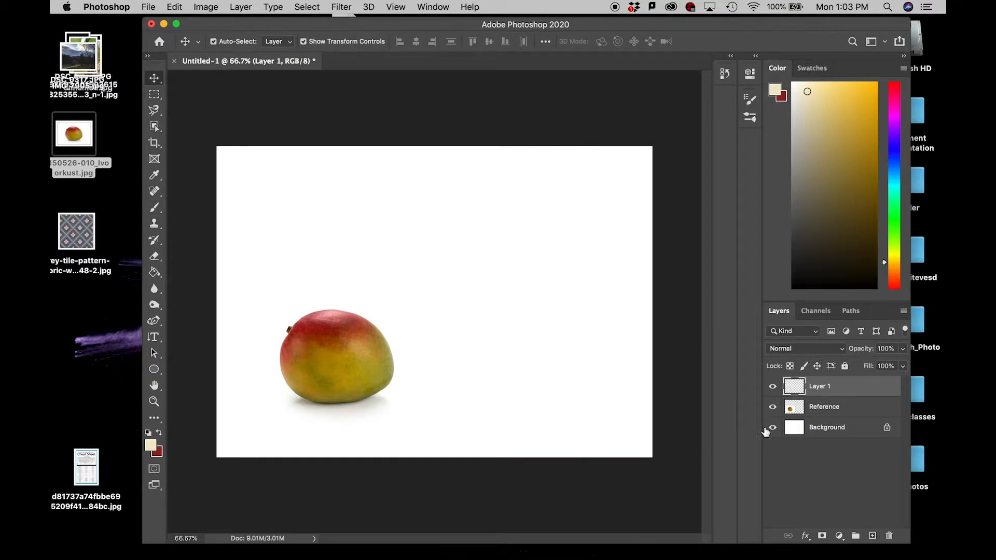
- Enlarge the Reference layer's mango to about 121% and reposition it near the canvas's lower-left corner
click(814, 408)
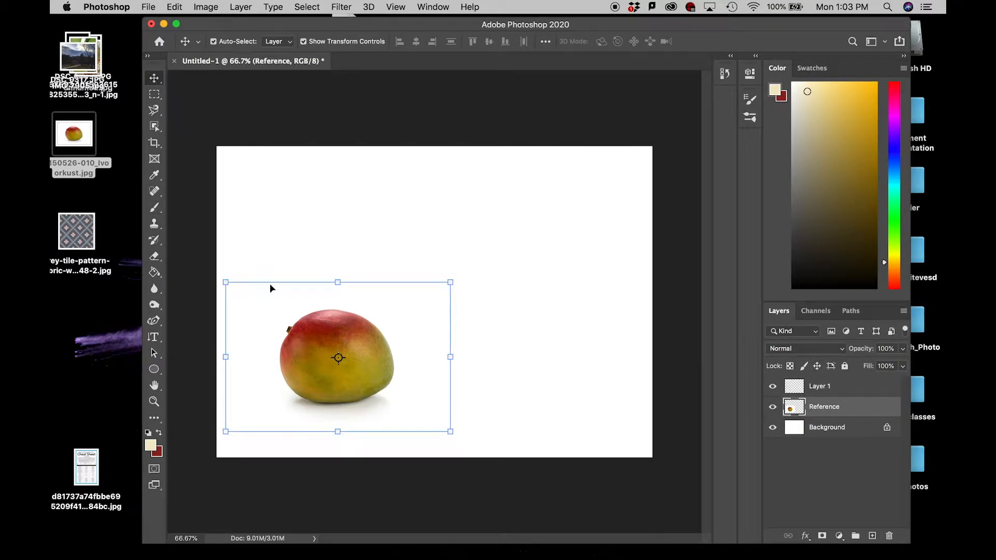
drag(450, 285, 481, 260)
mouse_move(390, 349)
mouse_down()
mouse_move(335, 349)
mouse_move(376, 324)
mouse_move(381, 342)
mouse_up()
drag(455, 270, 470, 258)
mouse_move(377, 342)
mouse_down()
mouse_move(364, 364)
mouse_move(367, 347)
mouse_move(369, 357)
mouse_up()
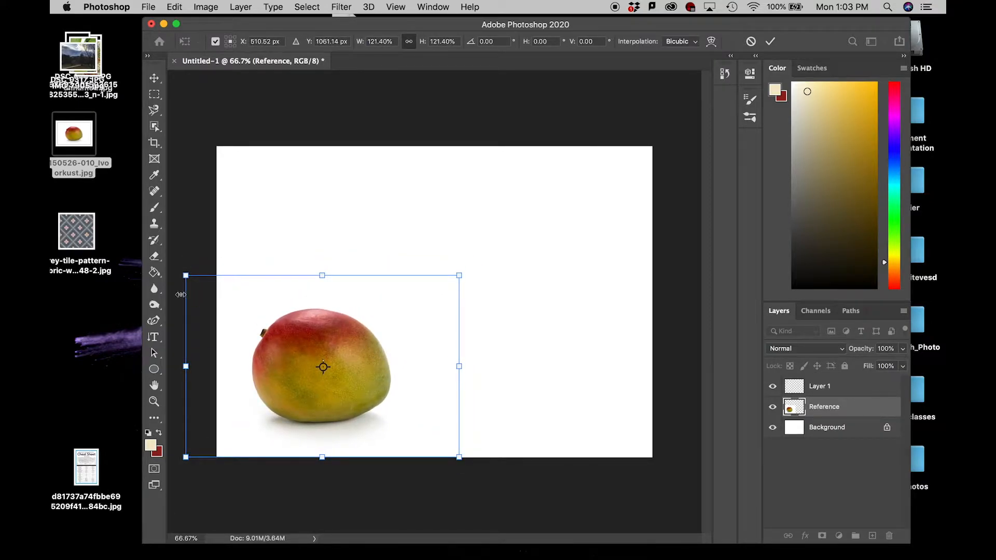
click(154, 207)
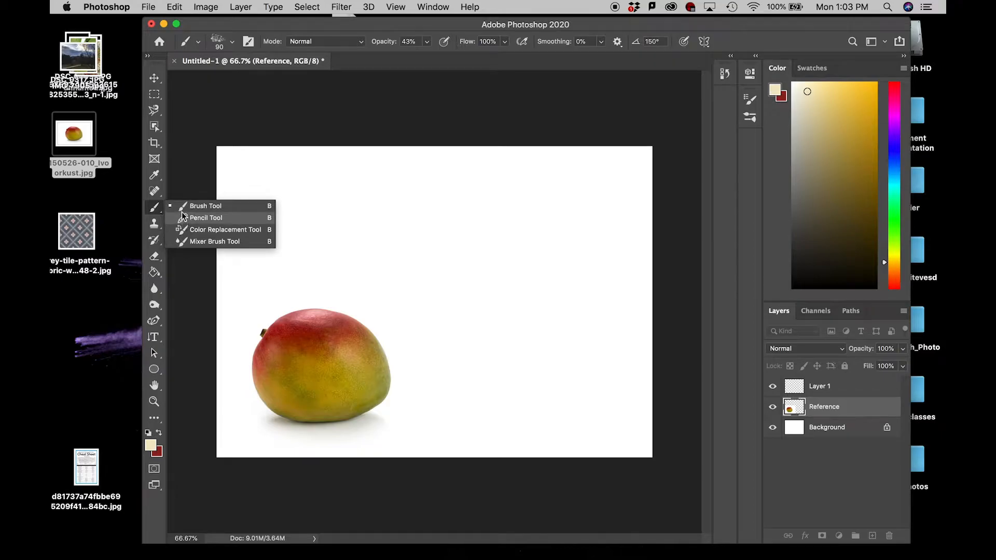
click(155, 208)
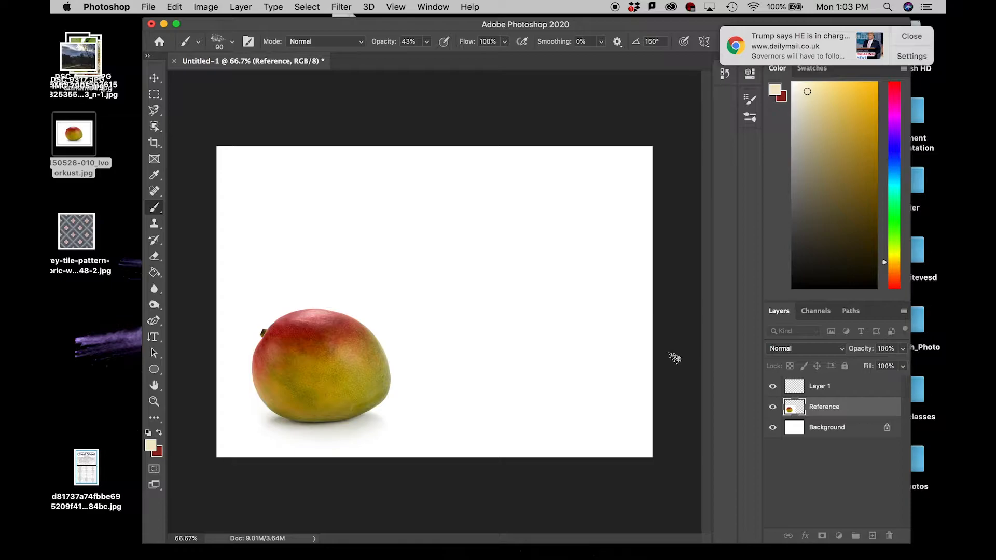
click(157, 321)
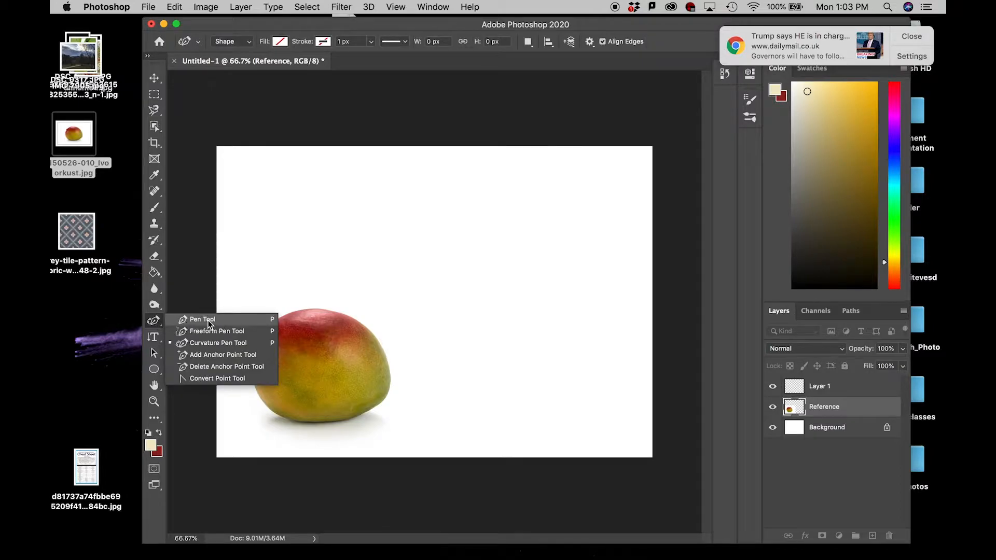
click(208, 320)
click(336, 230)
click(385, 251)
click(405, 273)
click(425, 305)
click(431, 341)
click(425, 385)
click(385, 420)
key(super+z)
key(super+z)
key(super+z)
key(super+z)
key(super+z)
key(super+z)
key(super+z)
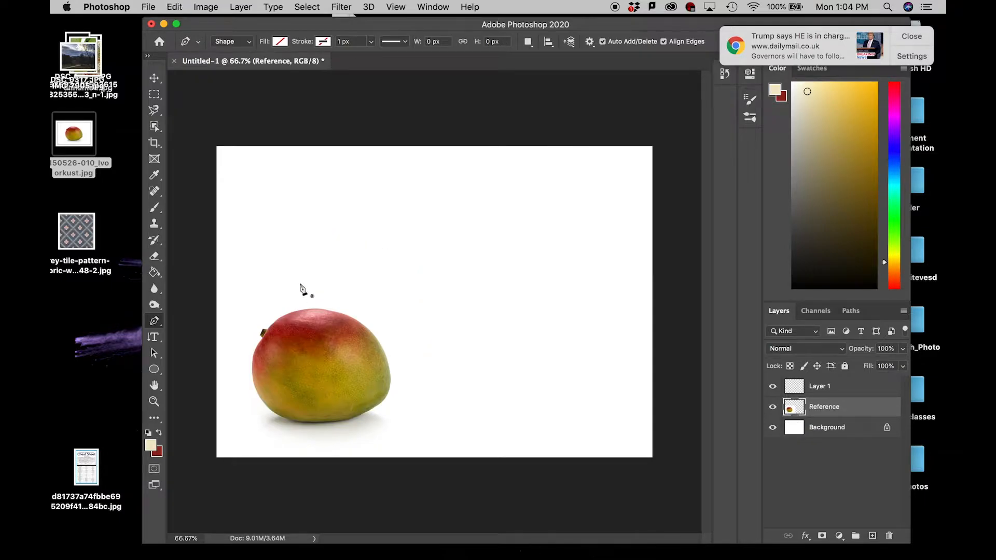
- Trace the mango's upper edge from the stem over to the upper right side with the Curvature Pen tool
right_click(160, 319)
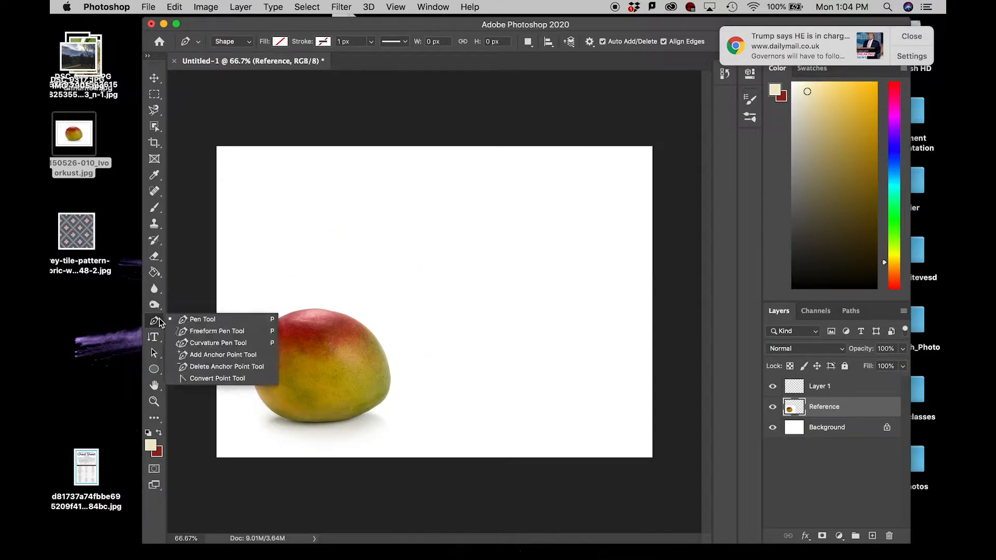
click(197, 344)
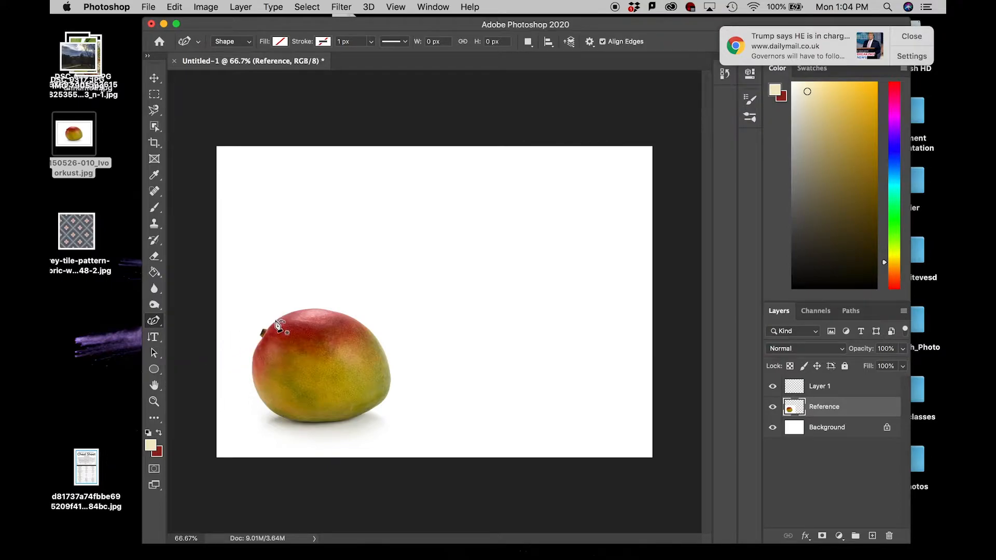
key(super+plus)
key(super+plus)
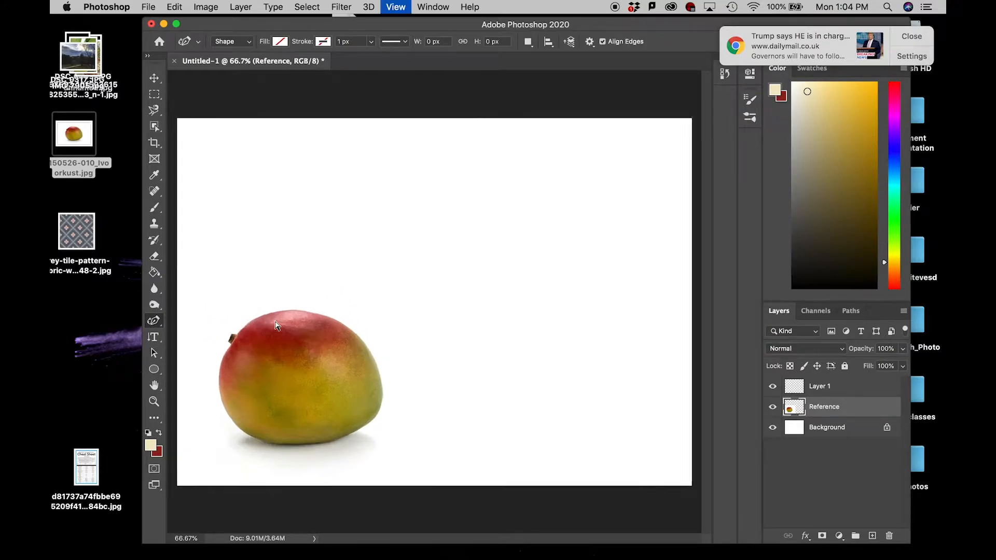
drag(276, 312, 599, 136)
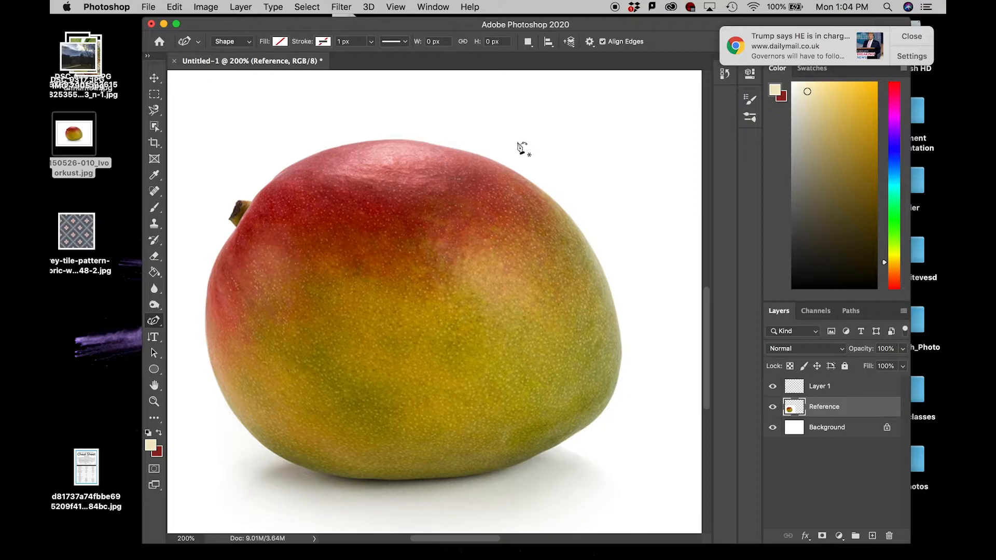
click(251, 200)
click(271, 181)
click(289, 166)
click(341, 147)
click(403, 139)
click(465, 150)
click(512, 168)
click(553, 195)
click(580, 231)
click(605, 273)
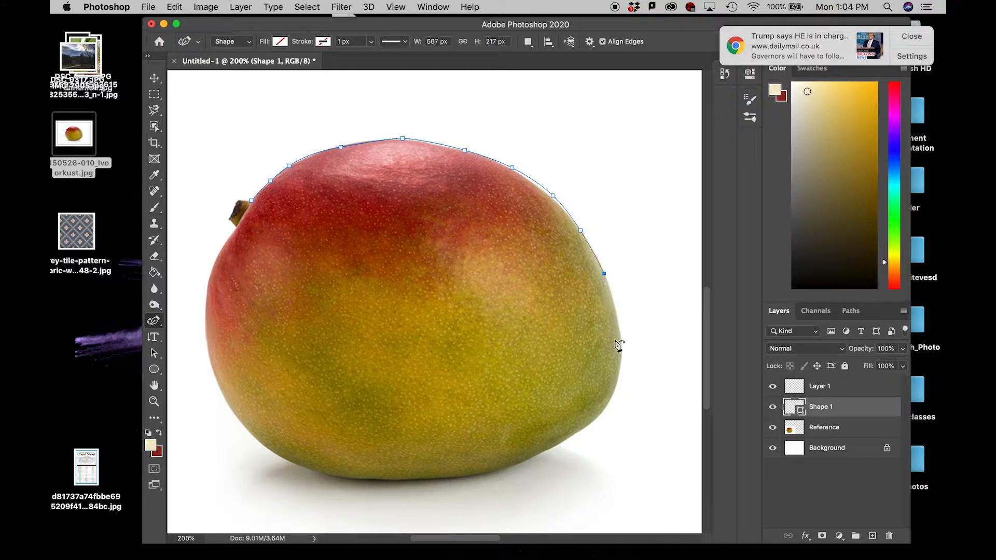
- Continue the outline path down the mango's right side and along its underside to the lower left
click(621, 332)
click(616, 374)
click(613, 394)
click(603, 410)
click(568, 439)
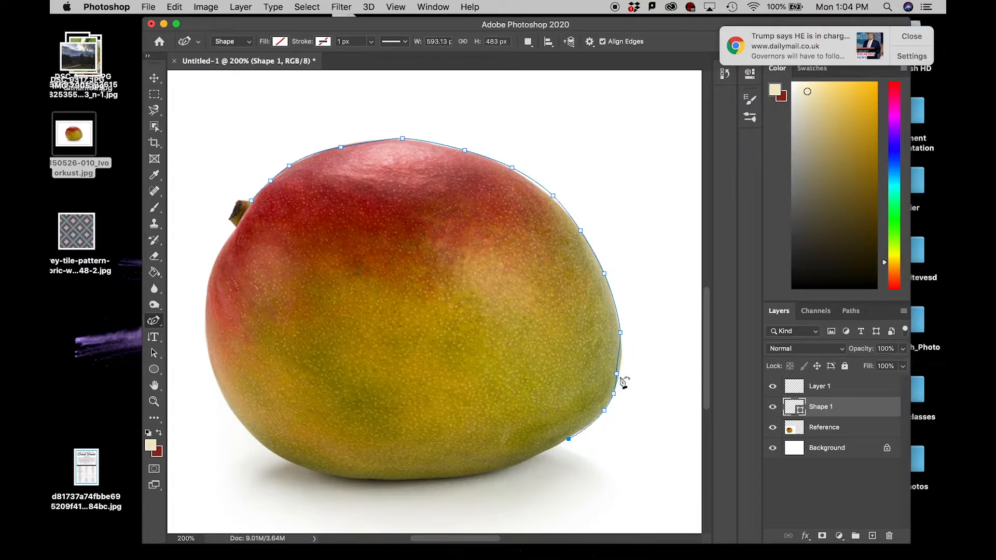
click(540, 454)
click(493, 471)
click(398, 481)
click(336, 476)
click(276, 454)
click(241, 422)
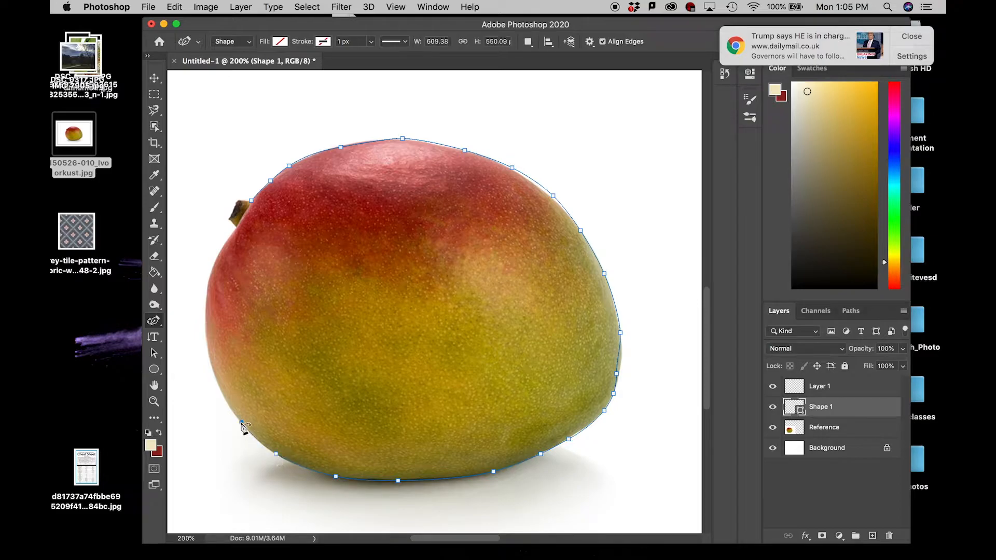
- Continue the path up the mango's left side and around the stem, closing it at the starting point
click(214, 371)
click(206, 320)
click(208, 279)
click(222, 248)
click(236, 227)
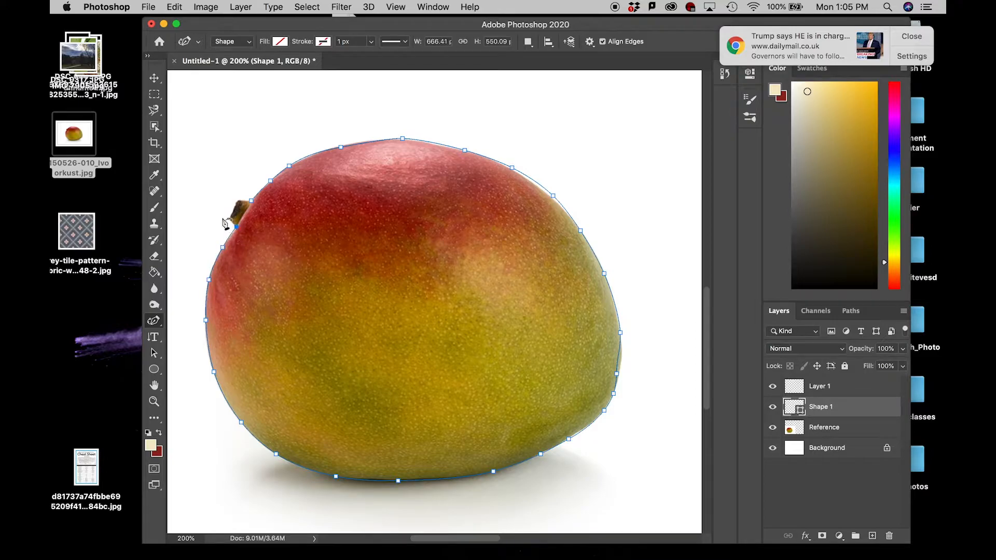
click(229, 219)
click(237, 200)
click(250, 203)
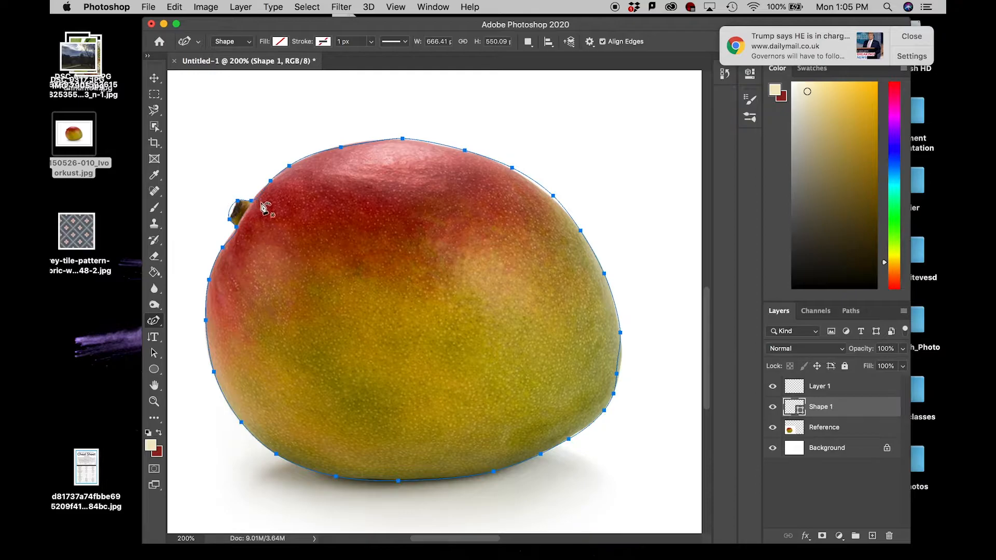
click(199, 42)
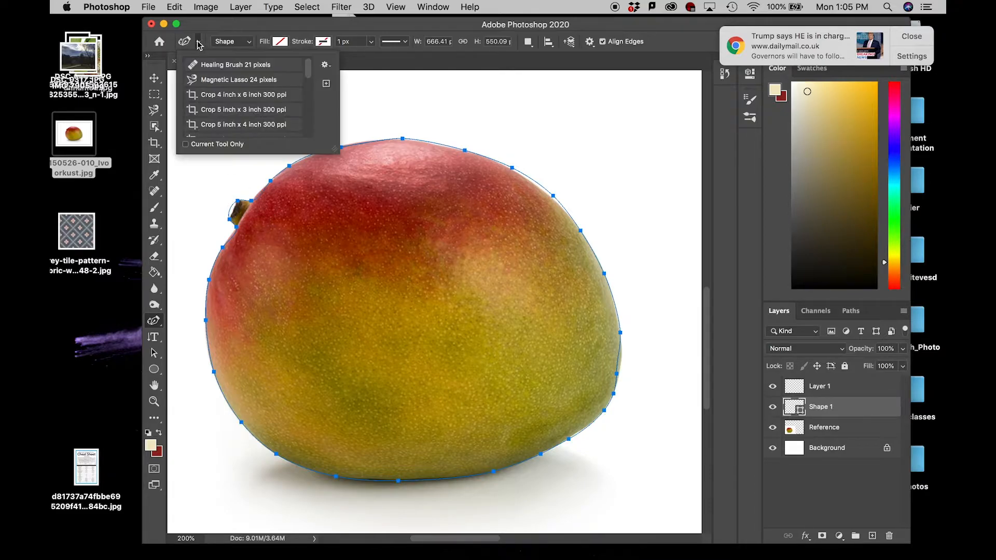
click(198, 43)
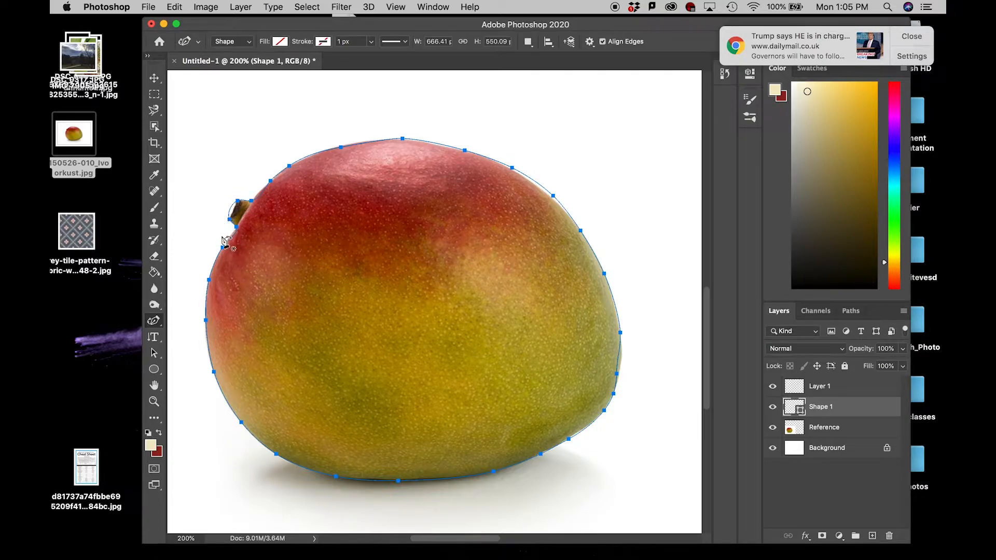
- Convert the curved path around the mango's stem to sharp corners with the Convert Point tool
key(super+equal)
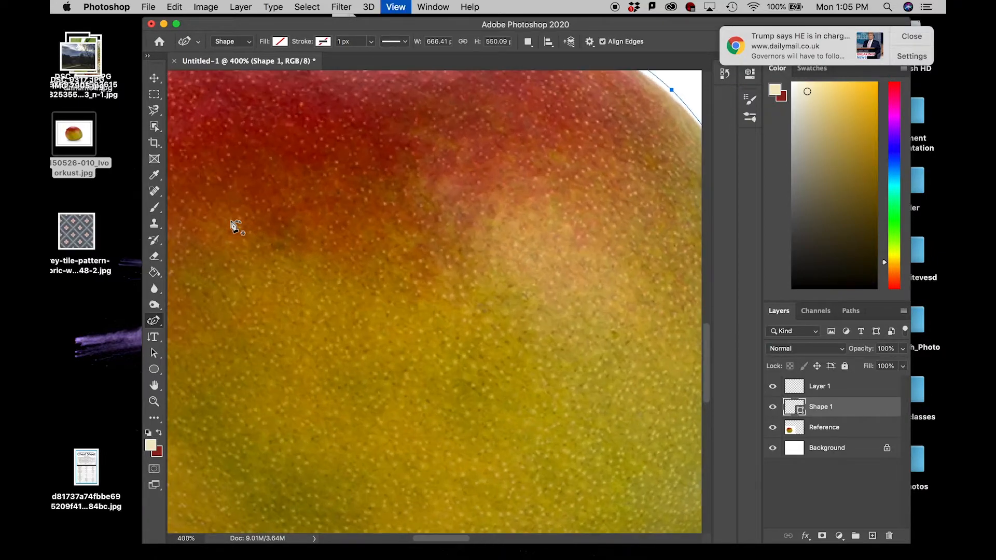
drag(231, 220, 490, 408)
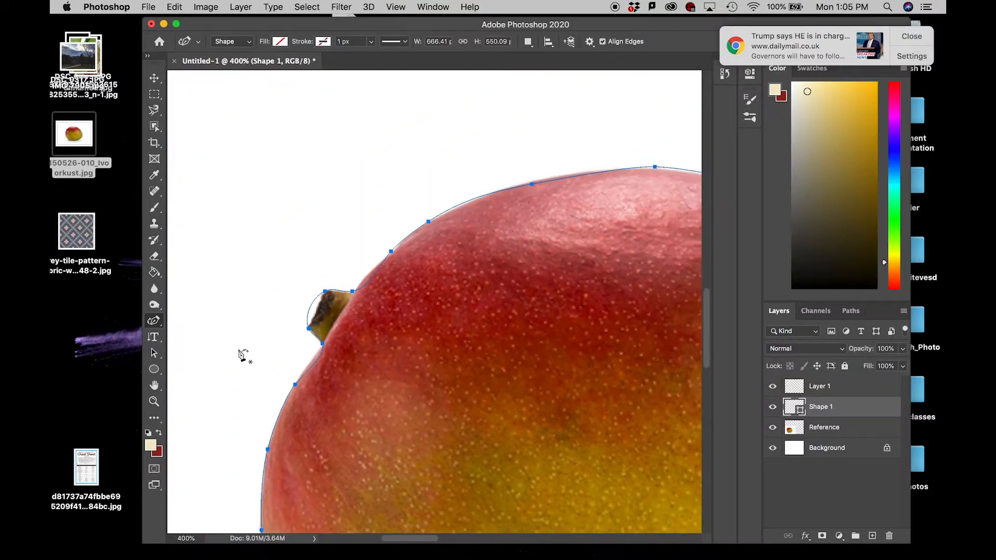
click(158, 324)
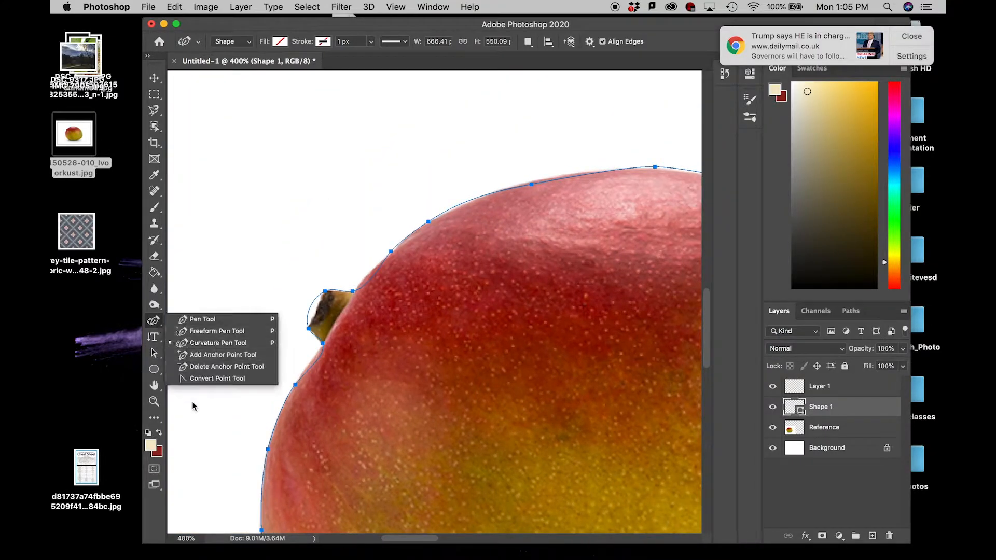
click(198, 379)
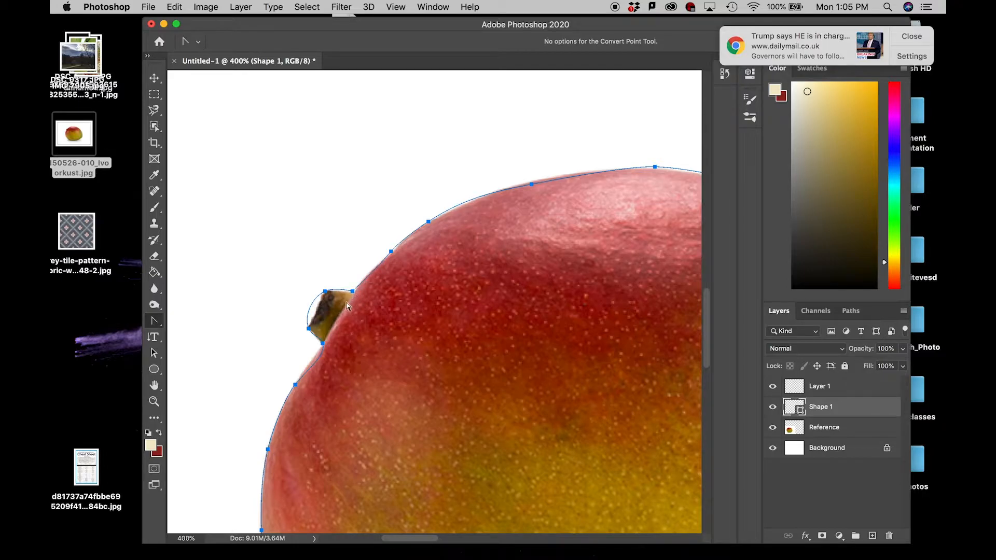
click(325, 292)
- Switch to the Path Selection tool and deselect the mango outline's anchor points
click(154, 355)
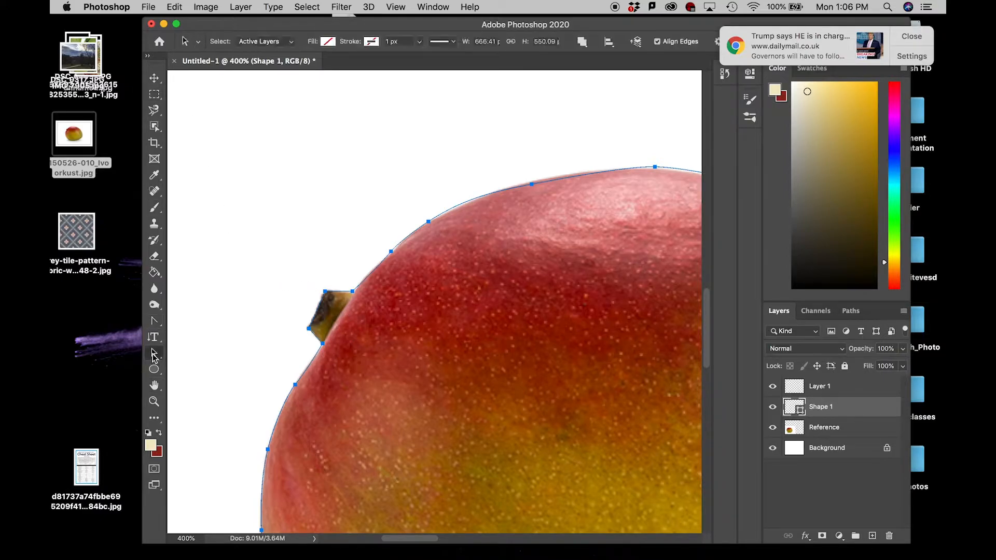
right_click(154, 355)
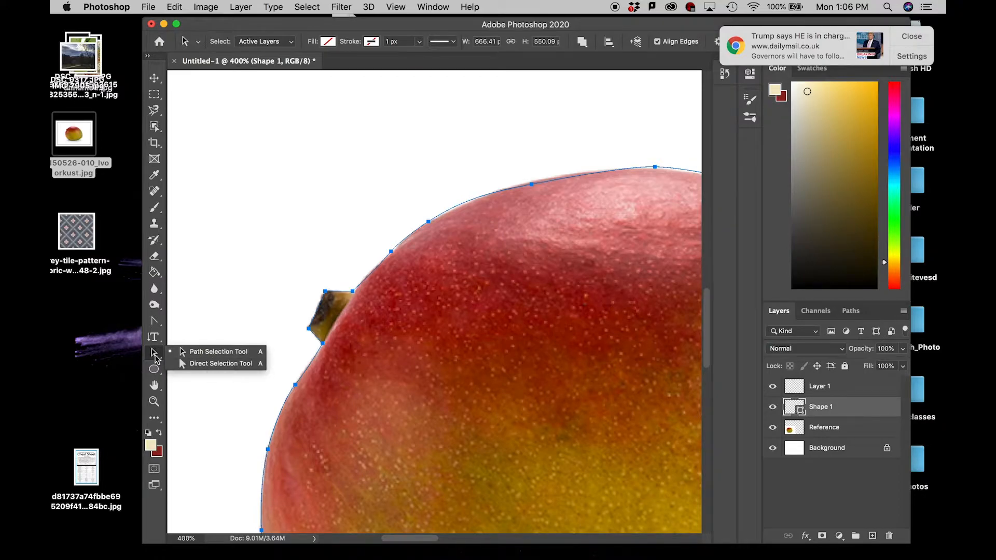
click(296, 351)
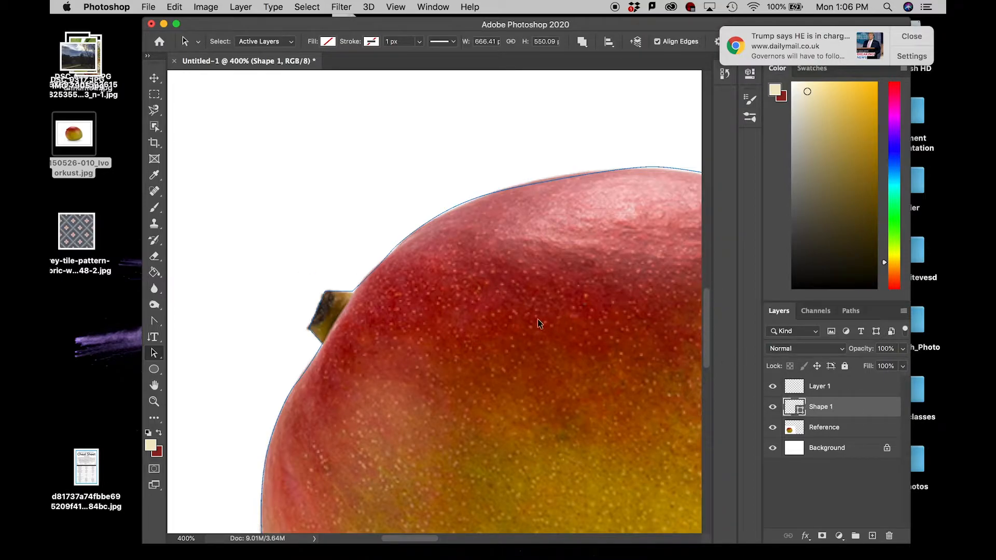
- Move the whole mango outline with the Path Selection tool off the reference photo onto the blank canvas to its right
click(156, 356)
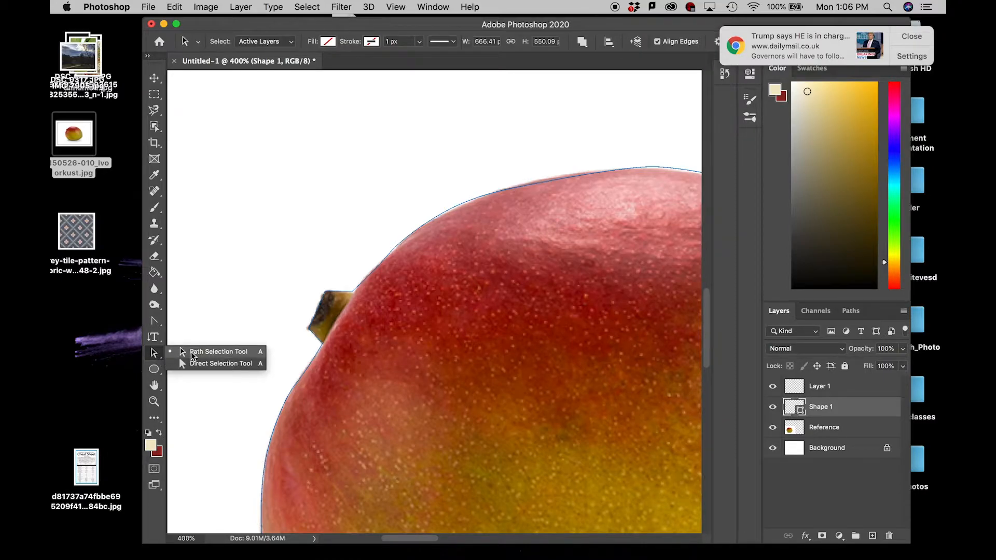
click(154, 354)
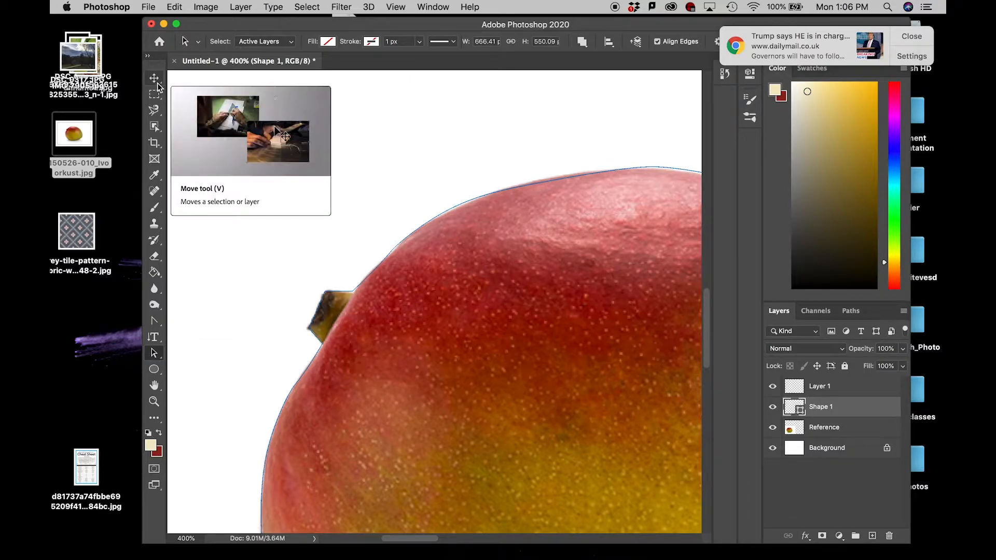
click(154, 354)
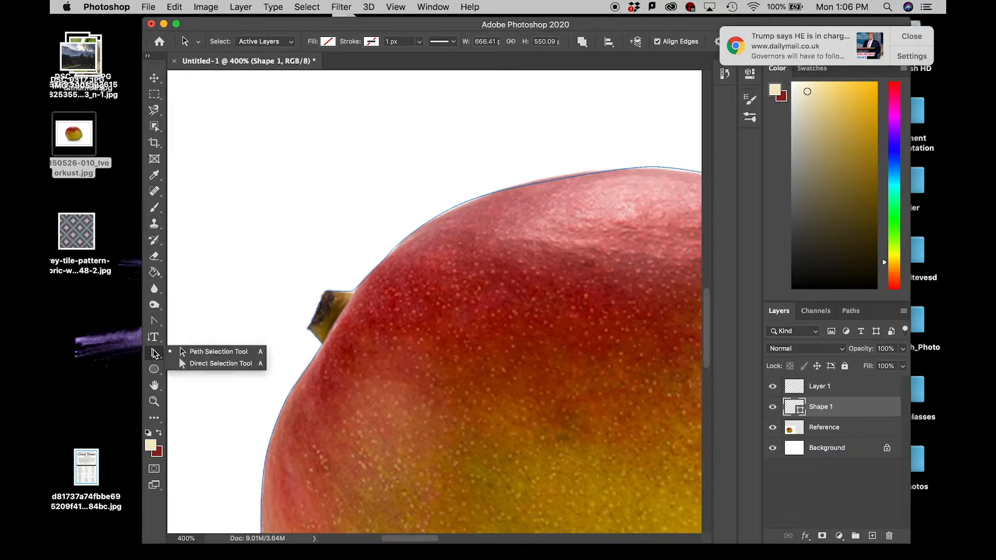
click(199, 348)
key(super+minus)
key(super+minus)
key(super+minus)
key(super+minus)
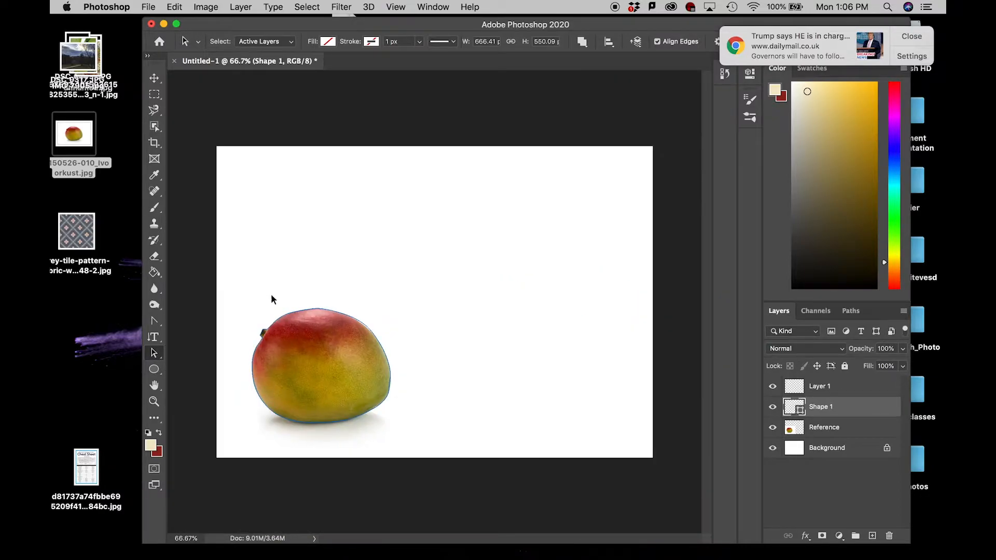
drag(297, 311, 523, 228)
- Give the mango outline a black stroke 1 px wide
click(154, 78)
click(154, 355)
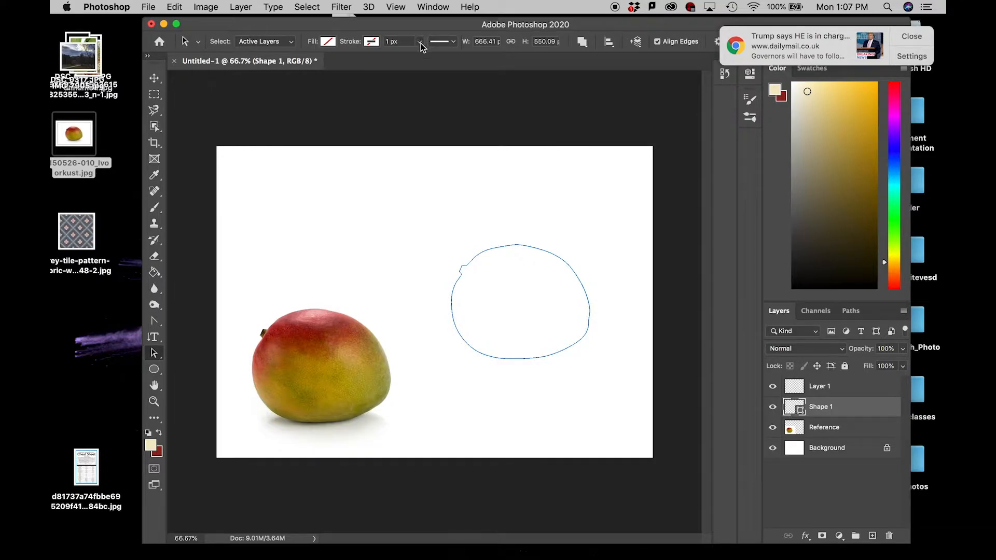
click(371, 41)
click(316, 108)
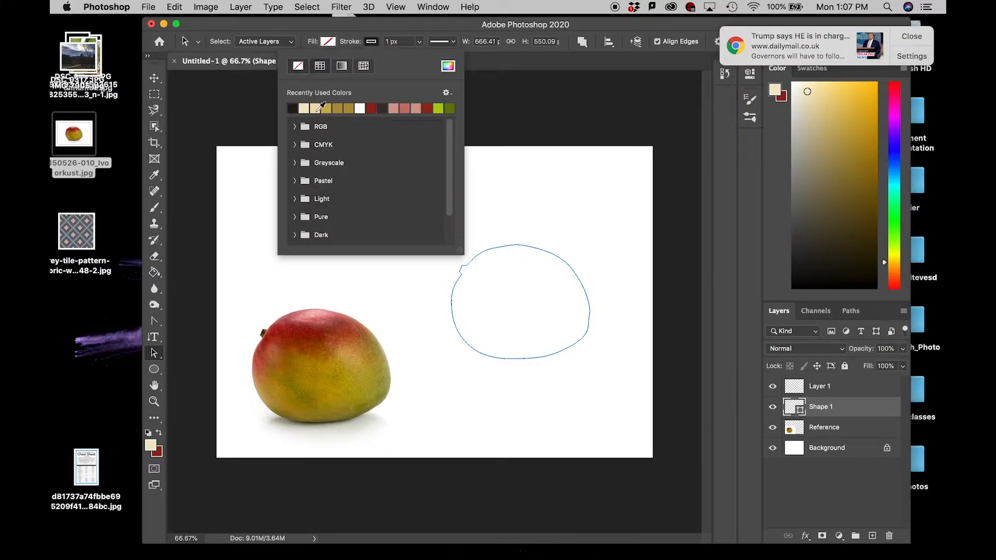
click(419, 41)
drag(444, 57, 416, 57)
click(402, 41)
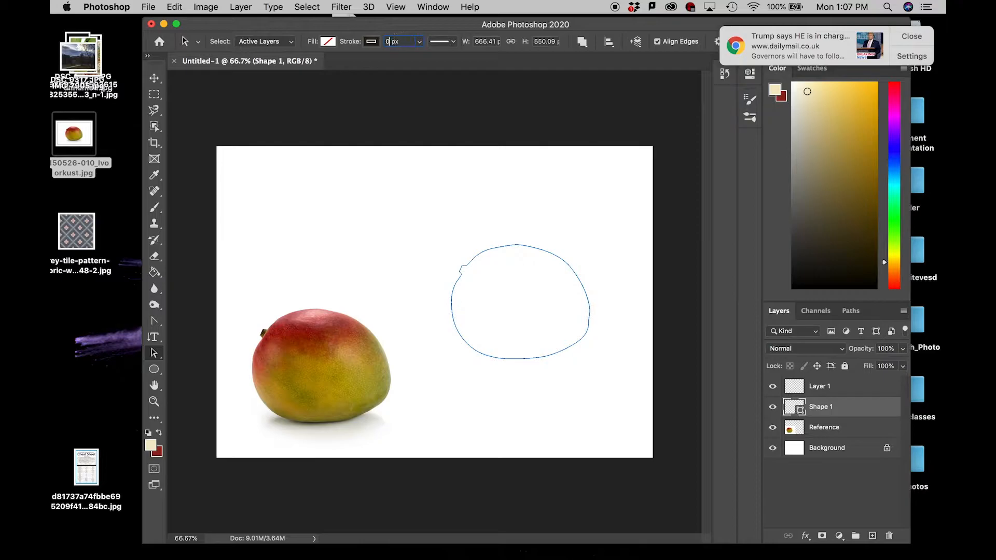
key(BackSpace)
text(1)
click(351, 245)
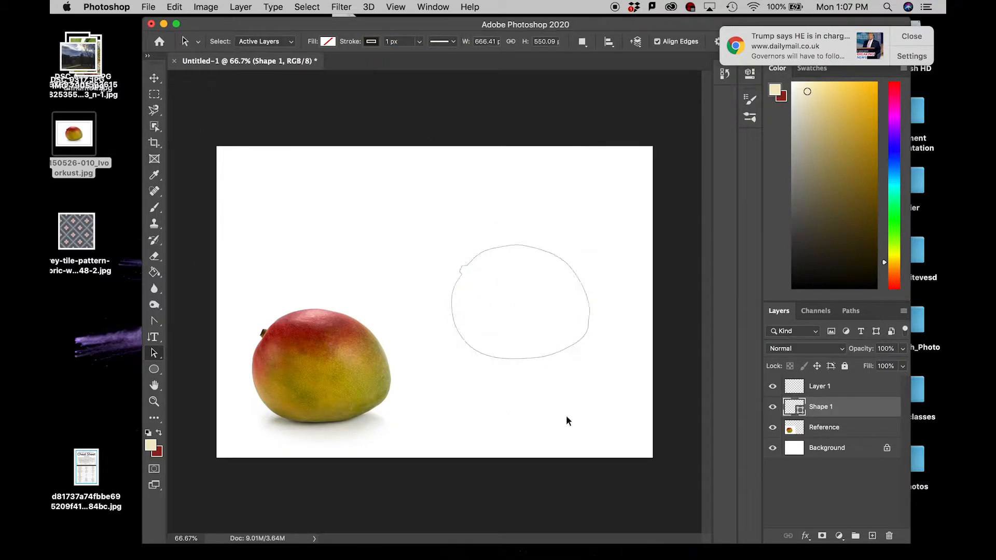
- Fill the mango shape with off-white and move it down beside the reference mango
click(484, 254)
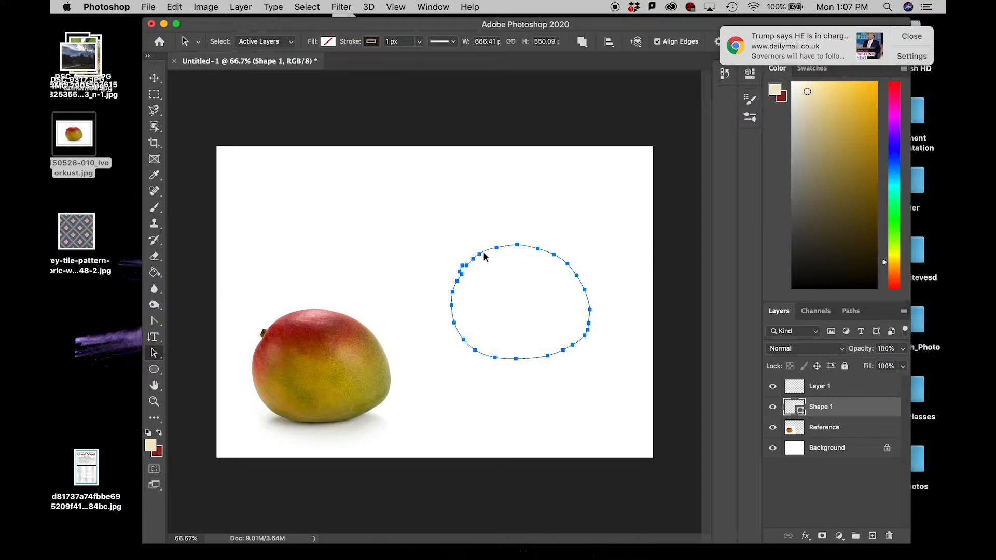
click(328, 42)
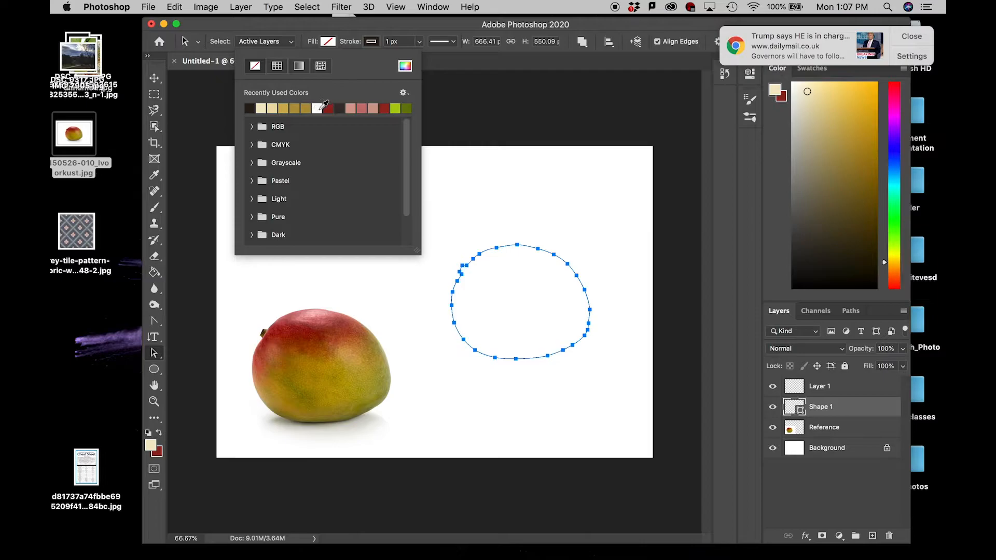
click(319, 108)
click(467, 201)
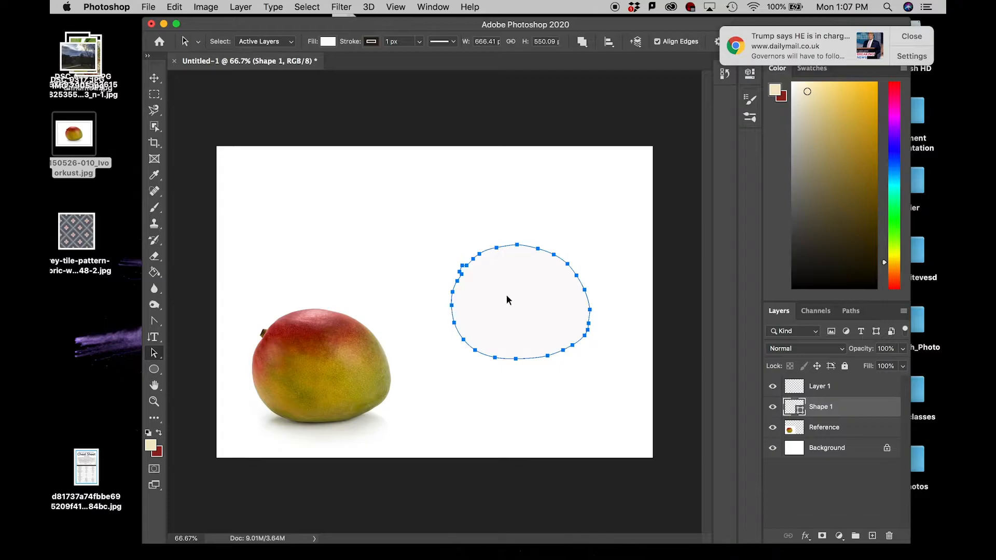
drag(519, 287, 507, 328)
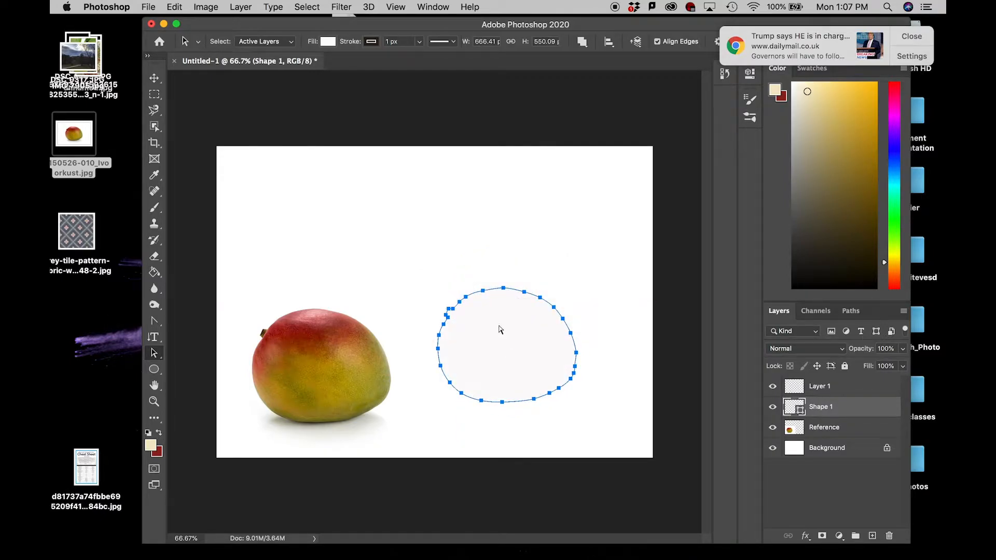
- Select the mango shape's topmost anchor point with the Direct Selection tool
key(super+equal)
key(super+equal)
key(super+equal)
drag(494, 304, 328, 133)
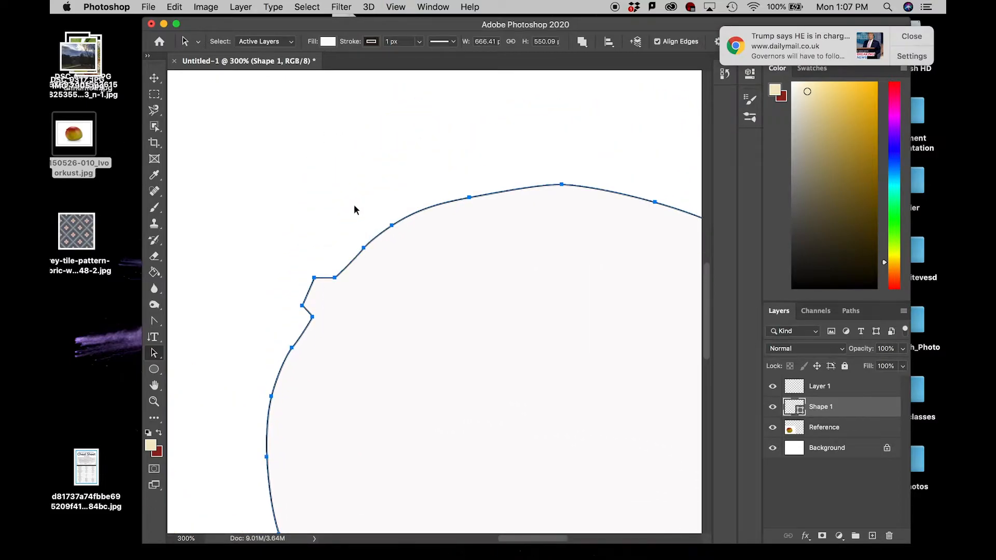
key(super+minus)
key(super+minus)
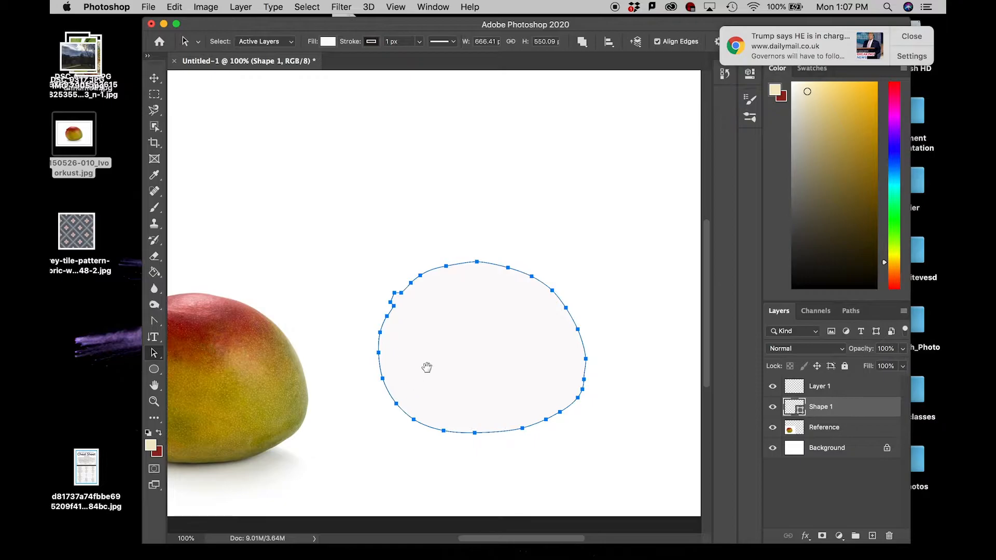
drag(419, 377, 383, 337)
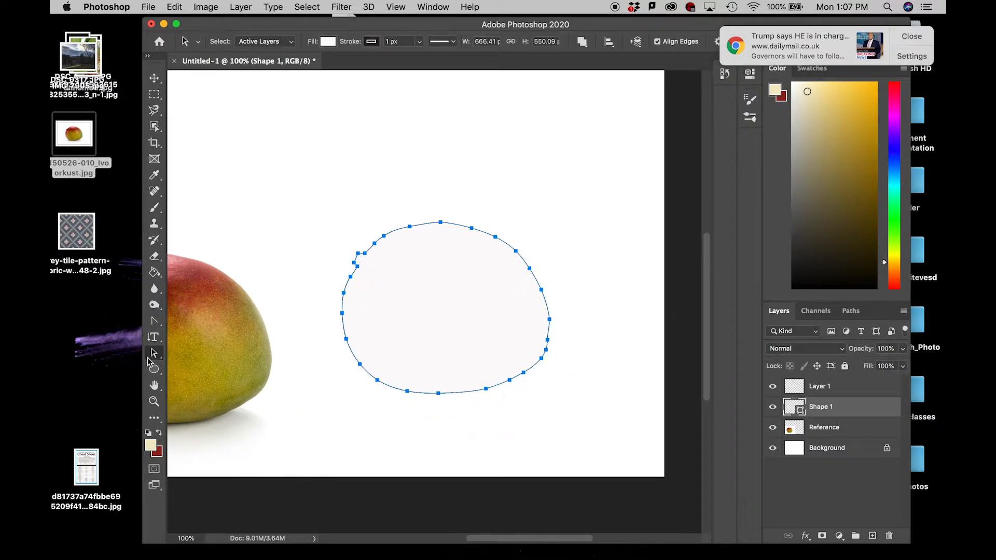
drag(154, 357, 197, 363)
click(441, 224)
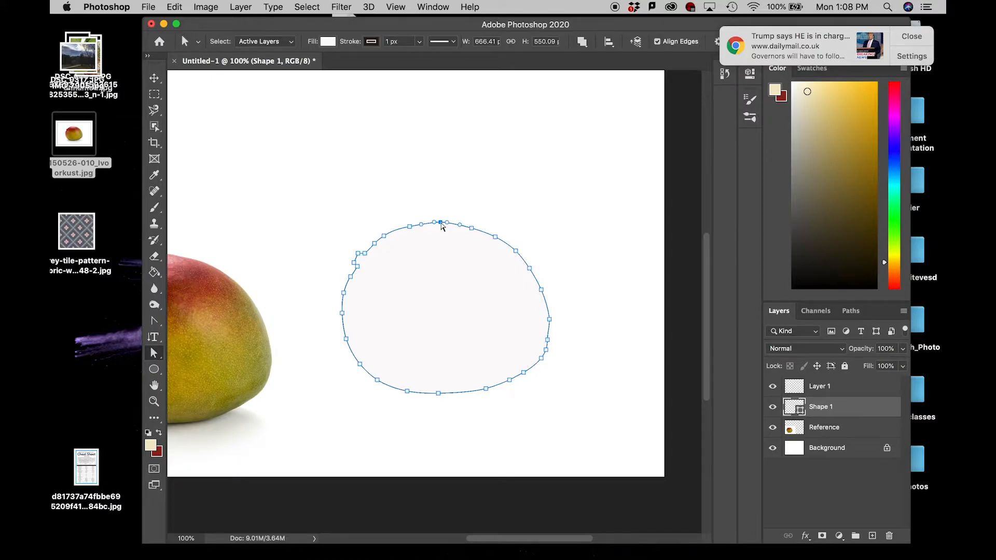
- Try pulling the topmost anchor point upward and reshaping its curve handles, and undo these changes
key(super+plus)
key(super+plus)
key(space)
drag(446, 216, 437, 343)
drag(441, 192, 450, 133)
drag(364, 141, 336, 138)
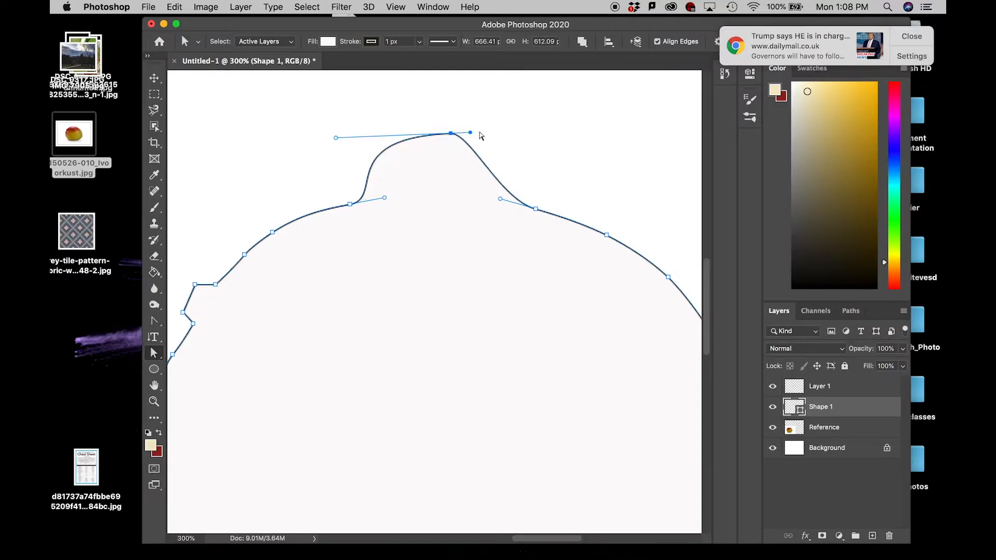
drag(470, 135, 327, 149)
key(super+z)
key(super+z)
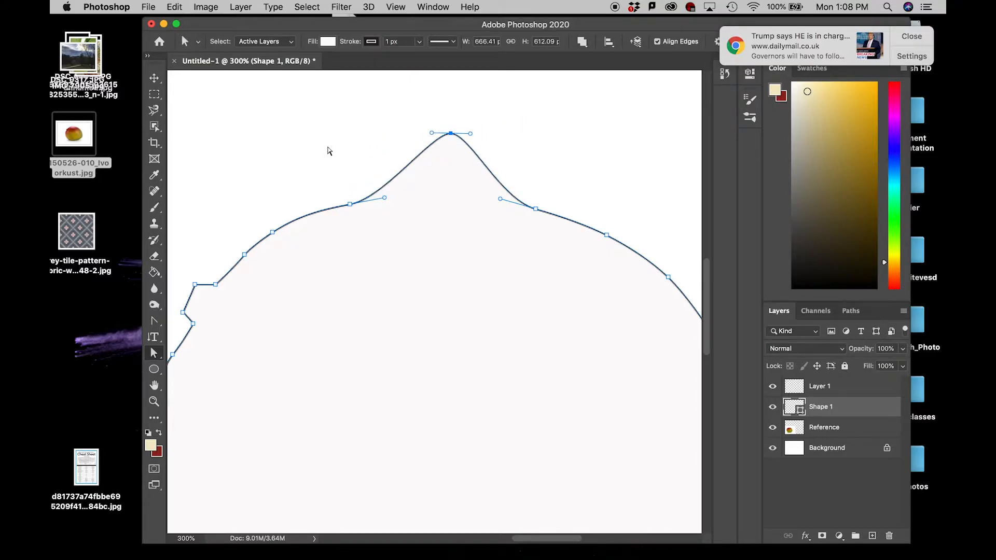
key(super+z)
- Adjust the curve at the topmost anchor point to smooth the top of the mango shape
drag(443, 193, 423, 195)
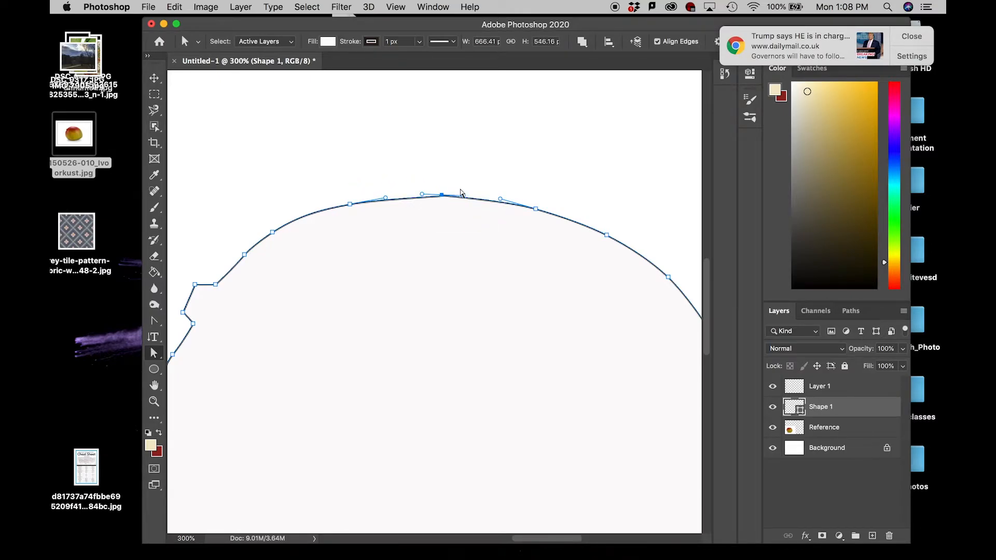
scroll(463, 194, up, 3)
drag(425, 235, 487, 240)
scroll(493, 245, up, 1)
- Delete two anchor points on the shape's lower right edge with the Delete Anchor Point tool and adjust the neighbouring curve handles
drag(493, 331, 395, 144)
scroll(445, 242, down, 2)
scroll(445, 241, right, 2)
click(462, 183)
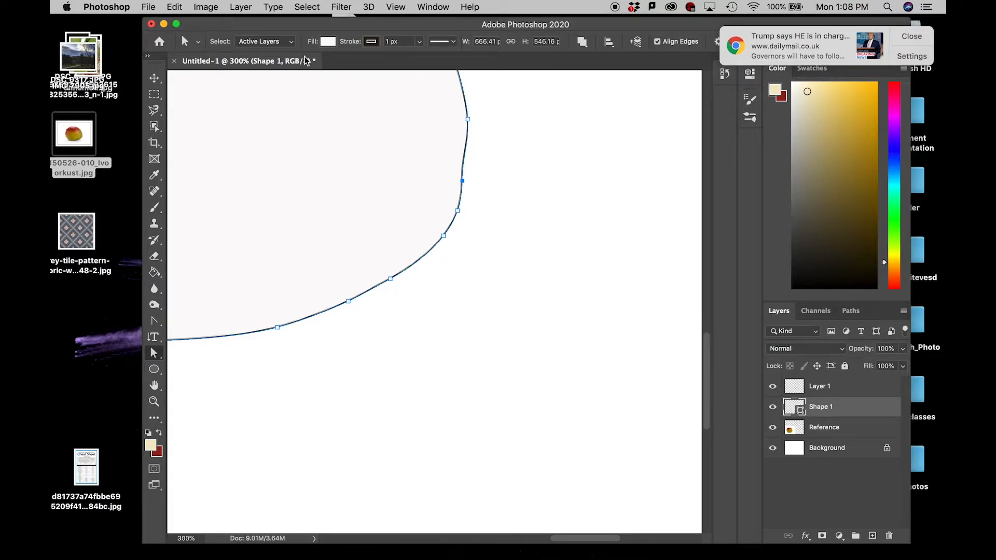
click(153, 321)
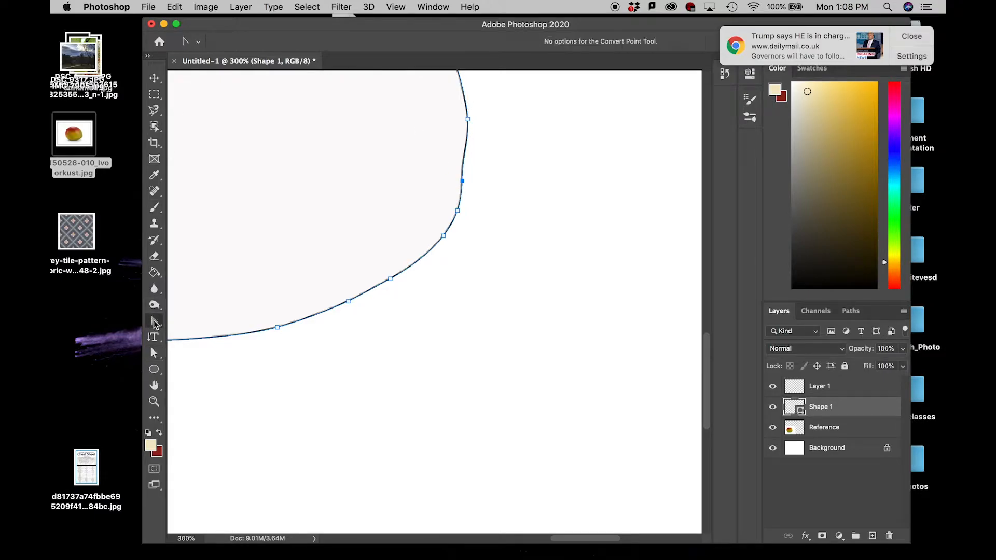
click(154, 321)
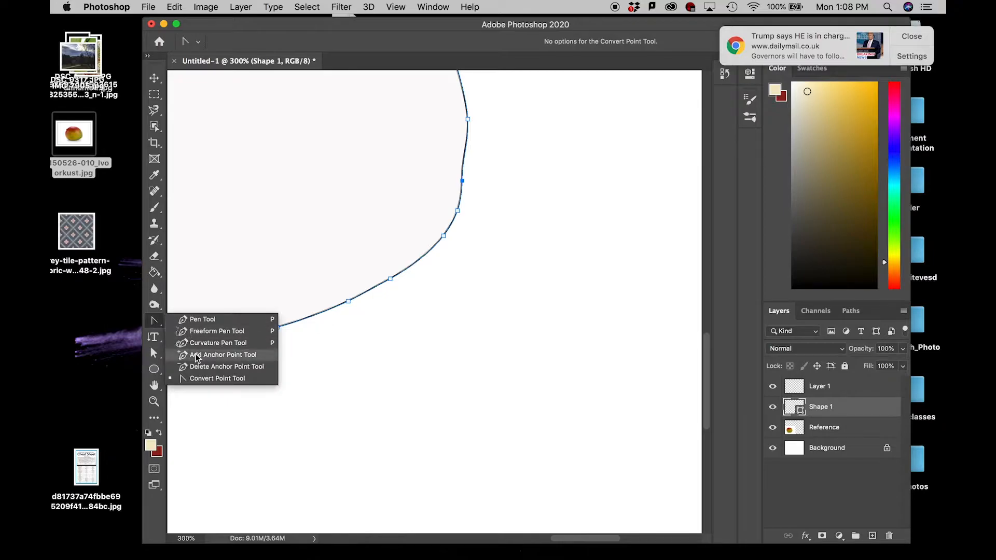
click(223, 367)
click(463, 181)
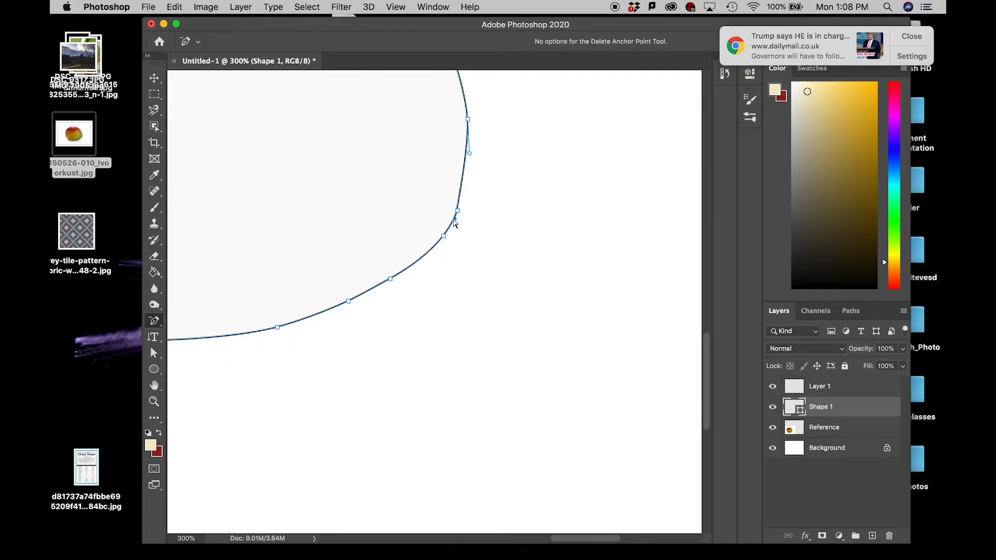
click(458, 211)
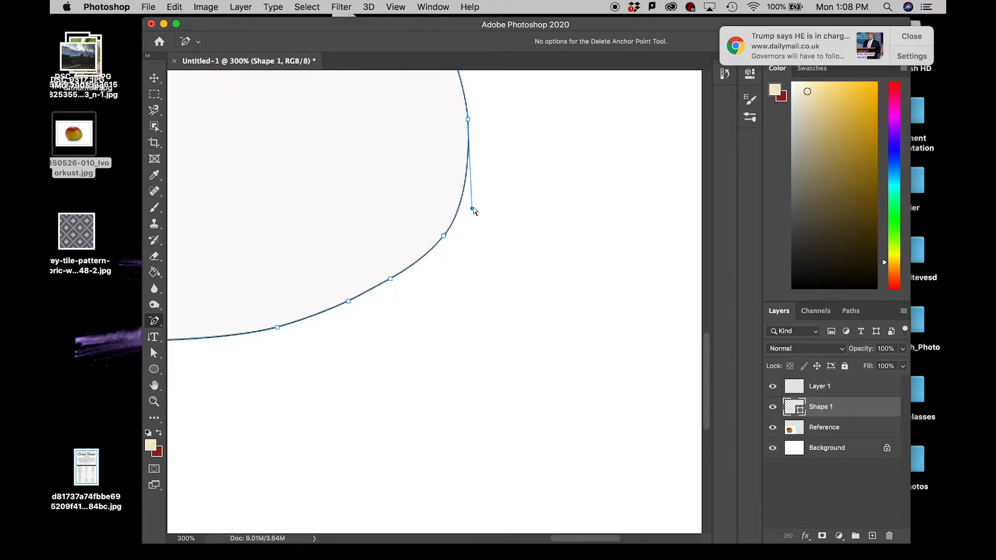
drag(472, 209, 459, 198)
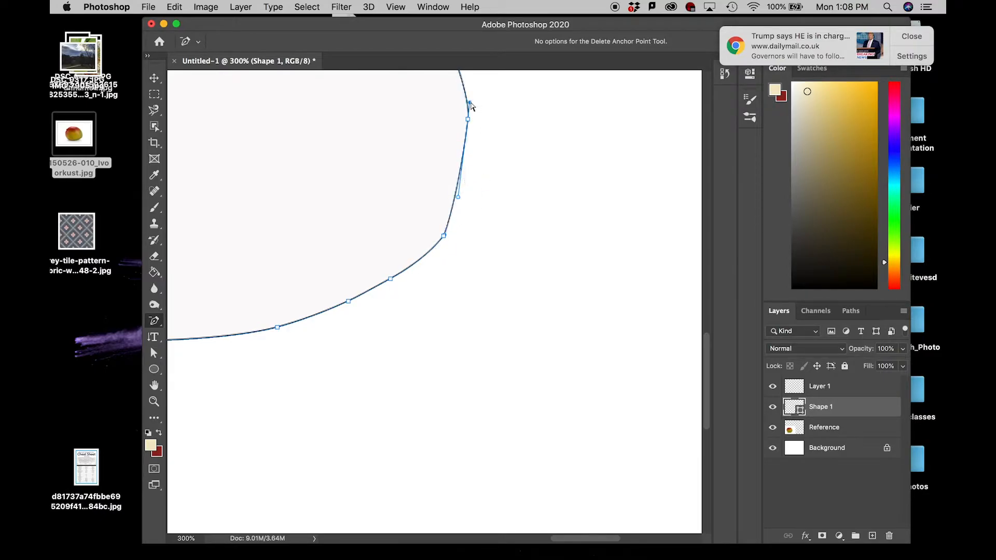
scroll(476, 135, up, 5)
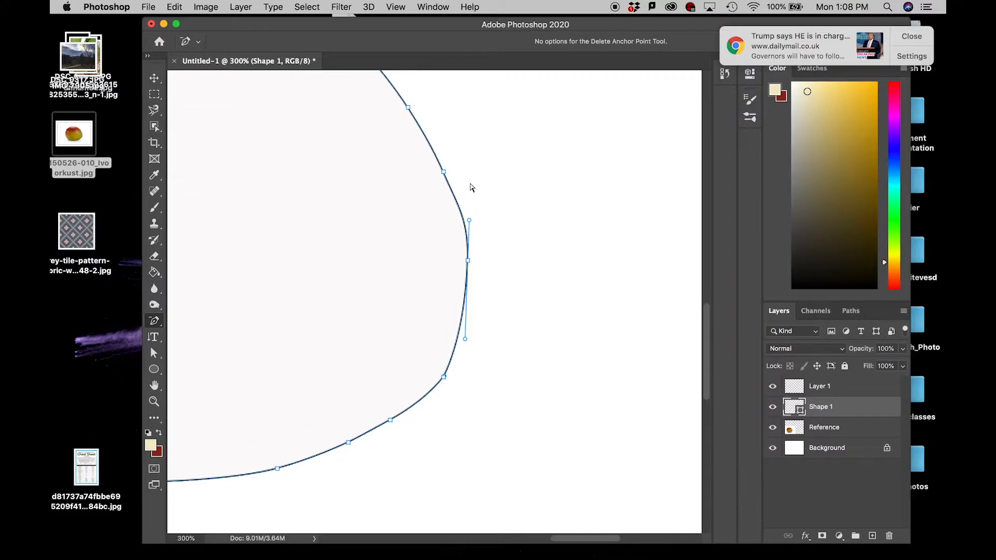
- Try moving the lower right corner's anchor point inward and undo the edit
mouse_move(443, 377)
mouse_down()
mouse_move(449, 366)
mouse_move(434, 371)
mouse_up()
click(444, 378)
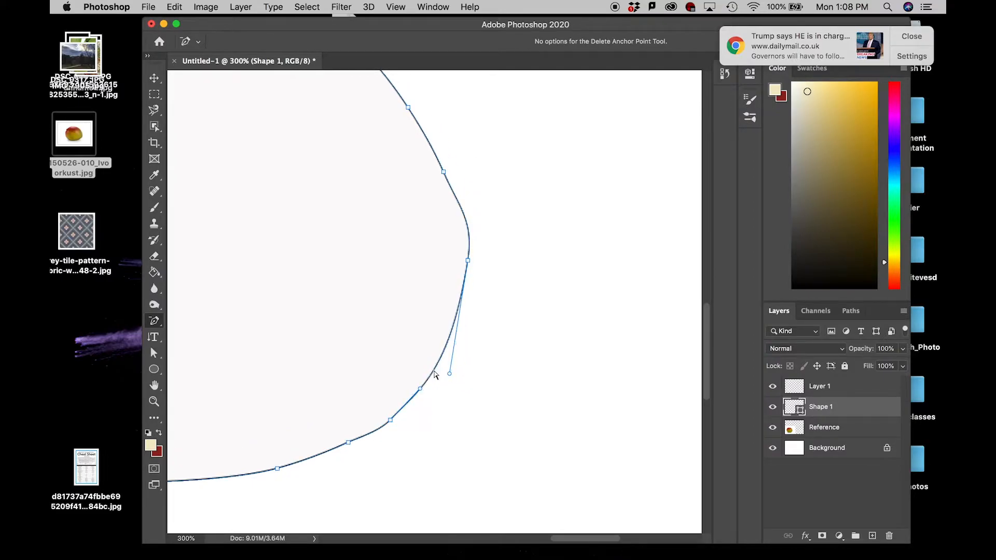
key(super+z)
key(super+z)
- Shift the rightmost anchor point slightly inward and adjust both its handles to smooth the shape's right side
drag(468, 261, 465, 262)
drag(469, 221, 467, 227)
drag(461, 340, 470, 310)
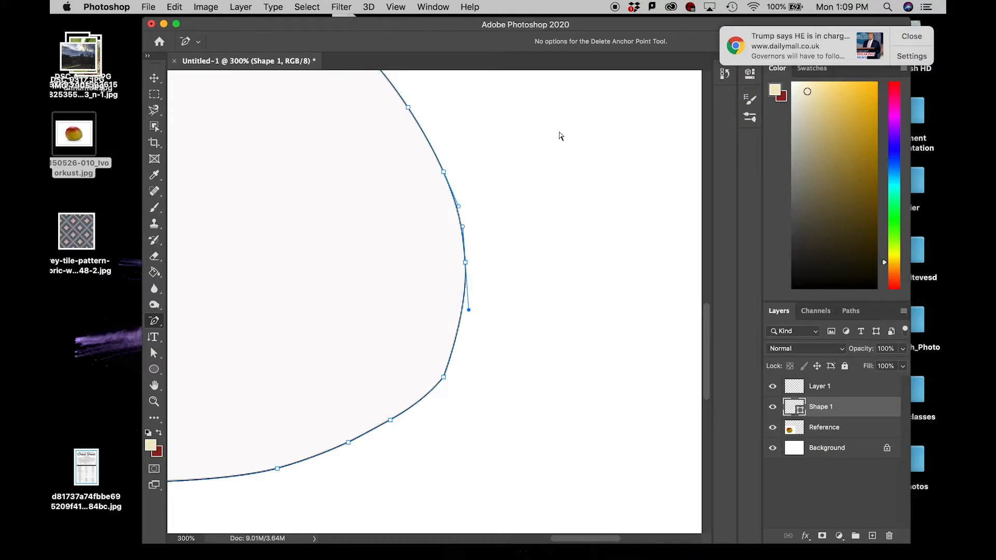
- Add a new empty layer directly above the Shape 1 layer
key(super+minus)
key(super+minus)
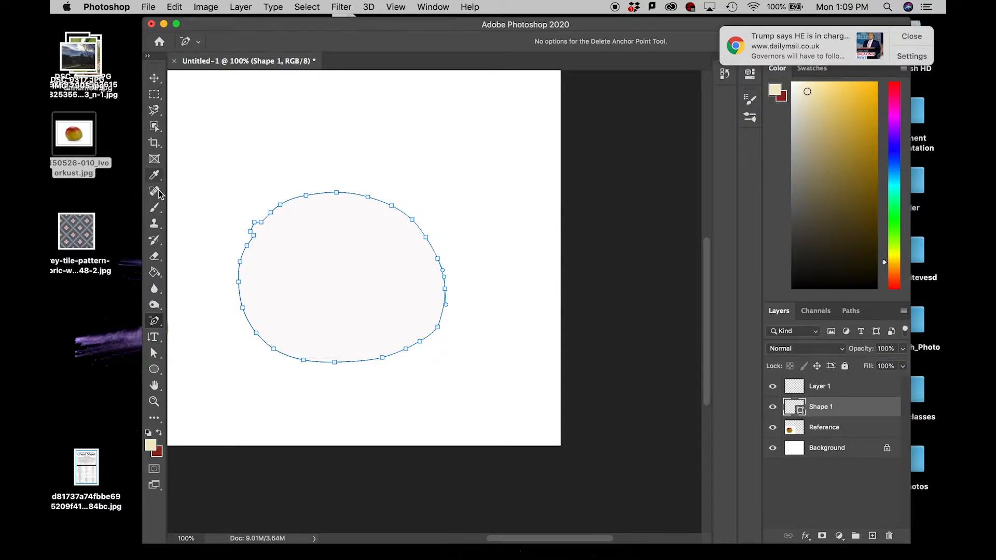
click(154, 353)
drag(253, 218, 467, 164)
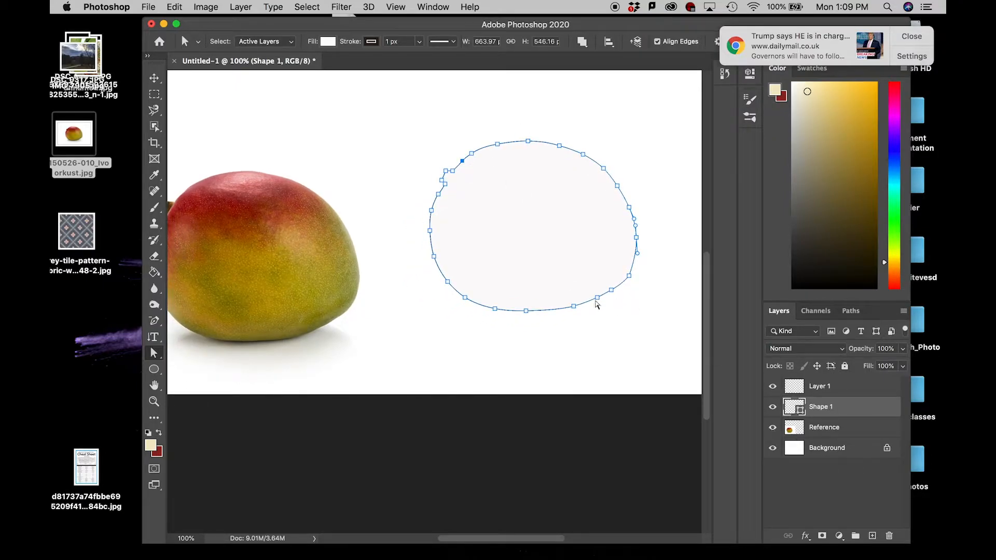
click(872, 536)
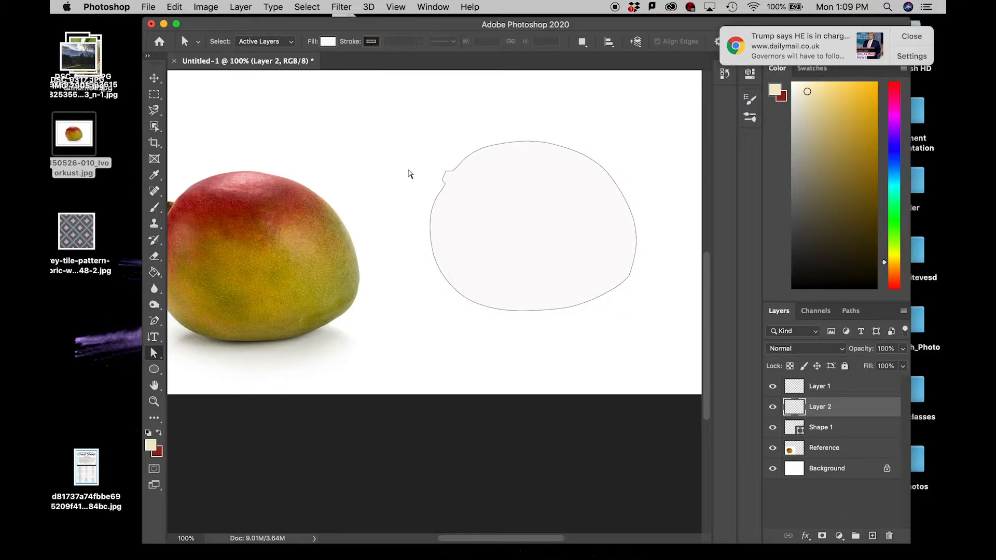
- Sample a dark red from the upper part of the reference mango and paint a swatch of it above the photo
scroll(408, 173, up, 5)
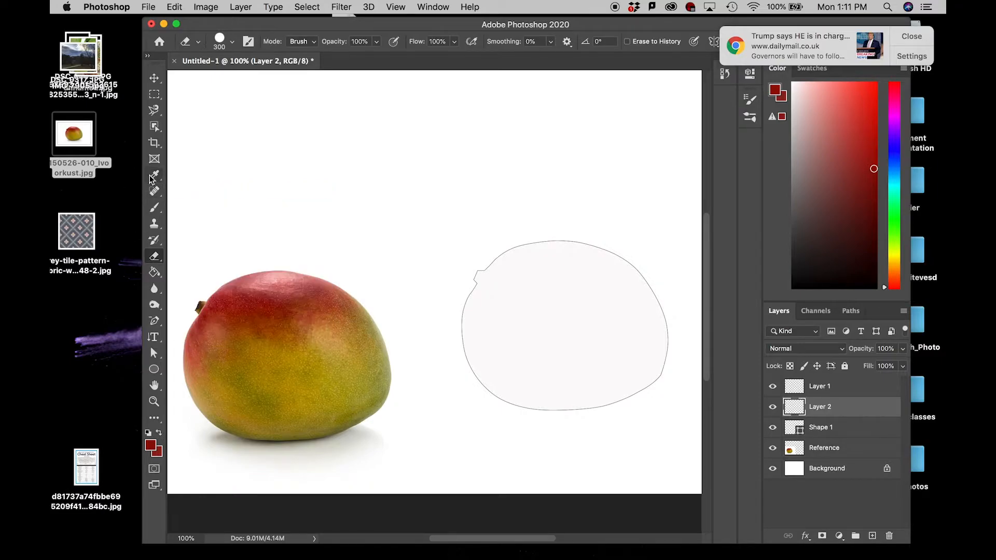
key(i)
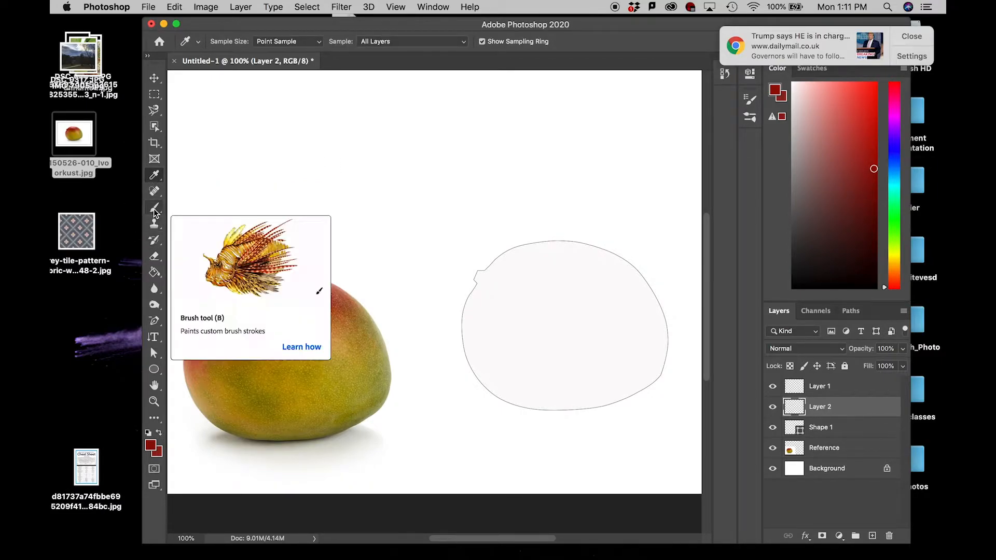
click(285, 309)
key(b)
mouse_move(314, 141)
mouse_down()
mouse_move(334, 130)
mouse_move(331, 158)
mouse_move(307, 180)
mouse_move(289, 180)
mouse_move(313, 123)
mouse_up()
- Sample a light orange-red from the reference mango's left side and paint a swatch beside the dark red one
key(i)
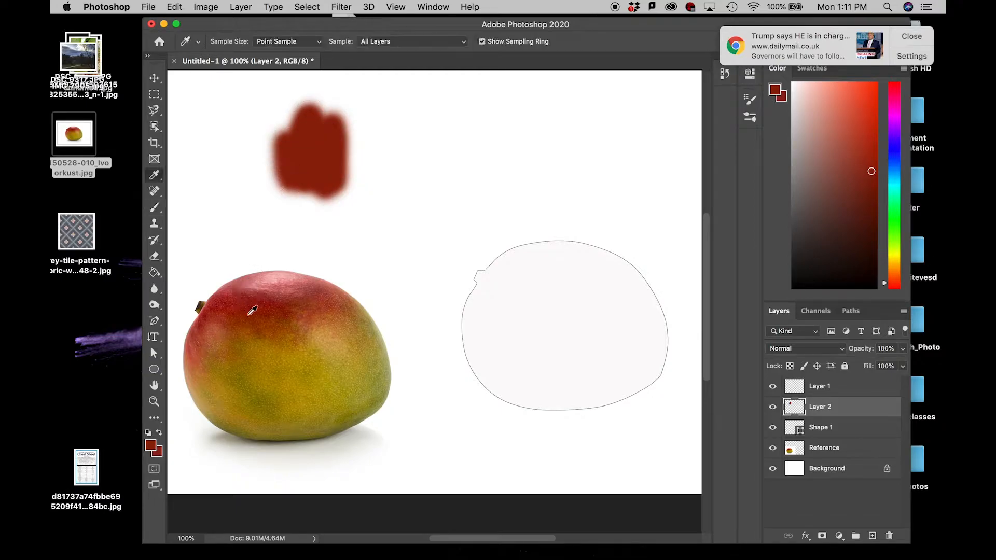
click(216, 328)
key(b)
mouse_move(227, 149)
mouse_down()
mouse_move(228, 199)
mouse_move(231, 114)
mouse_move(227, 170)
mouse_move(241, 135)
mouse_up()
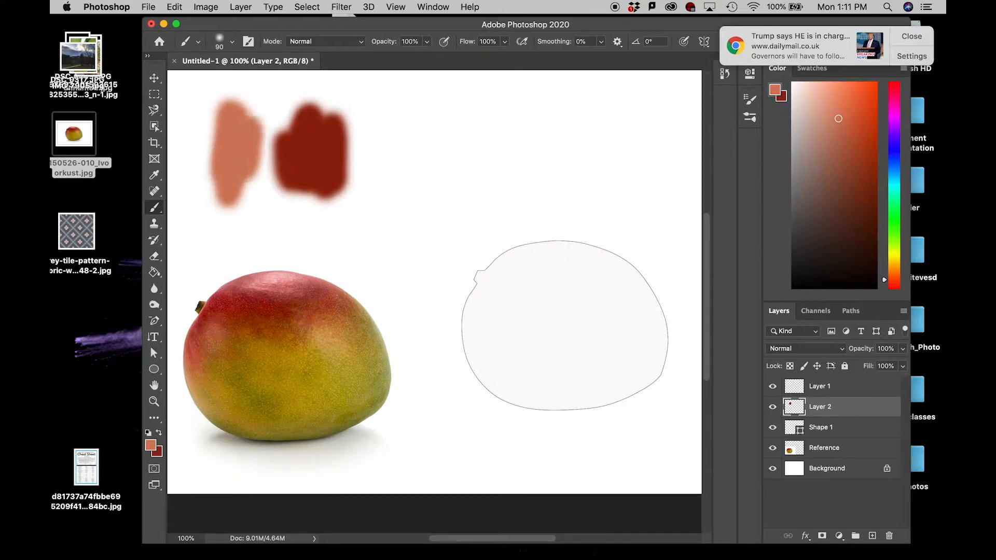
- Sample a light pink from the reference mango's top highlight and paint a swatch beside the orange-red one
key(i)
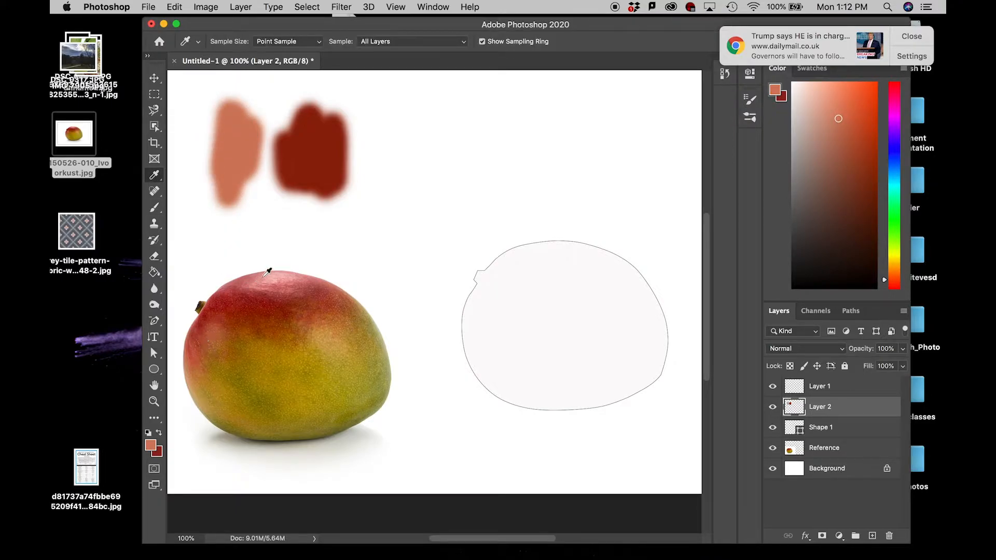
click(267, 272)
key(b)
mouse_move(187, 126)
mouse_down()
mouse_move(203, 155)
mouse_move(202, 114)
mouse_up()
drag(195, 197, 175, 150)
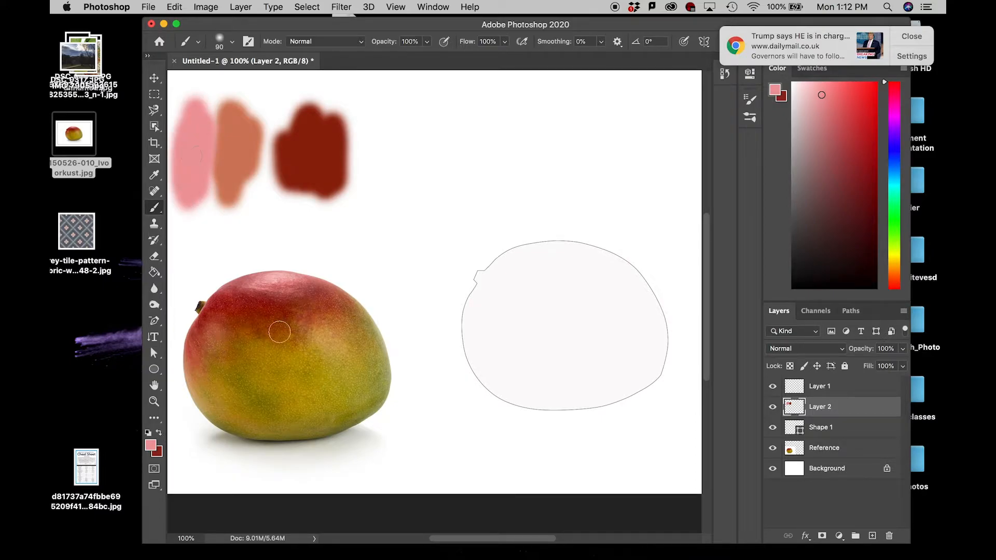
- Sample a golden yellow from the reference mango's lower left area and paint a swatch beside the dark red one
key(i)
click(325, 342)
click(322, 333)
click(845, 109)
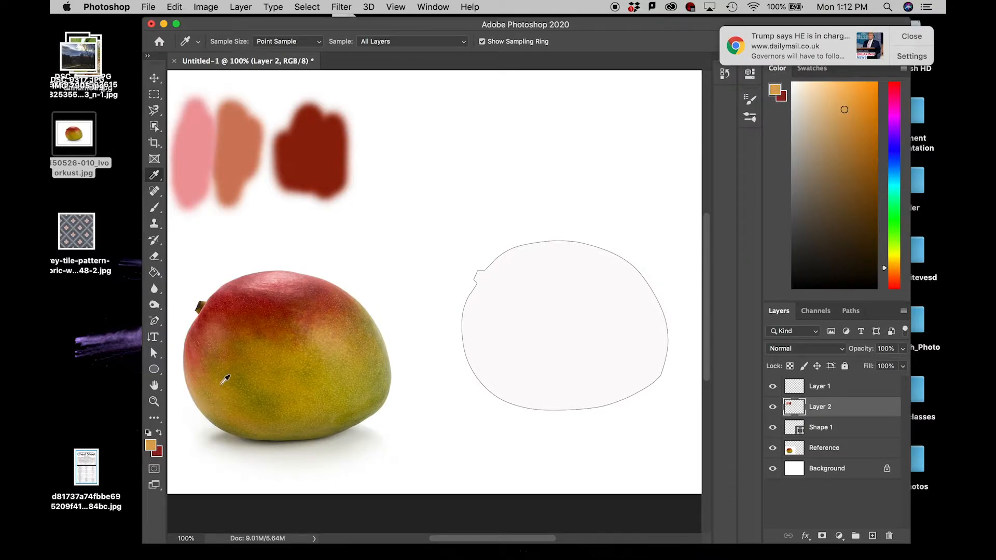
click(219, 387)
click(851, 124)
key(b)
mouse_move(390, 172)
mouse_down()
mouse_move(387, 127)
mouse_move(399, 181)
mouse_move(395, 128)
mouse_move(413, 187)
mouse_move(412, 110)
mouse_up()
- Sample an olive green from the reference mango's right side and paint a swatch beside the golden yellow one
key(i)
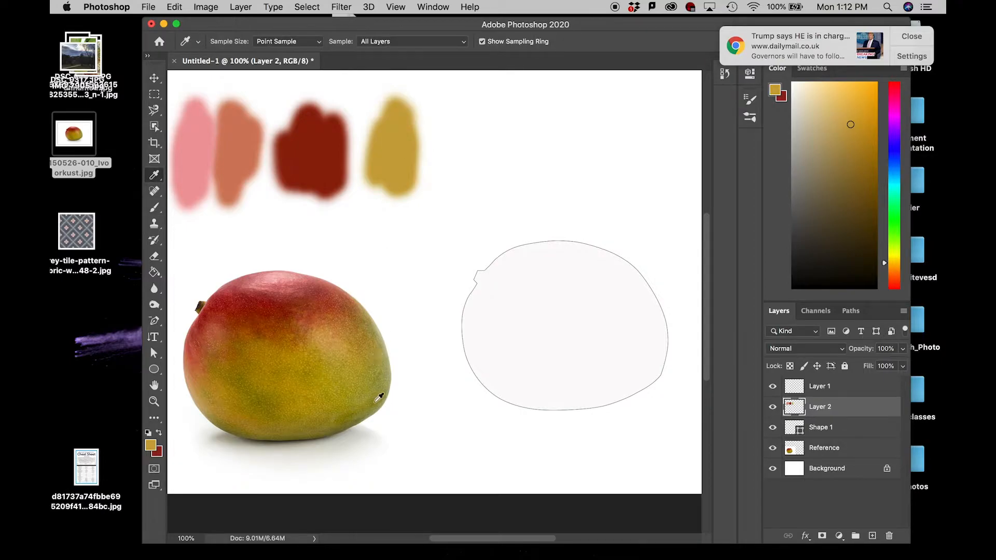
click(372, 390)
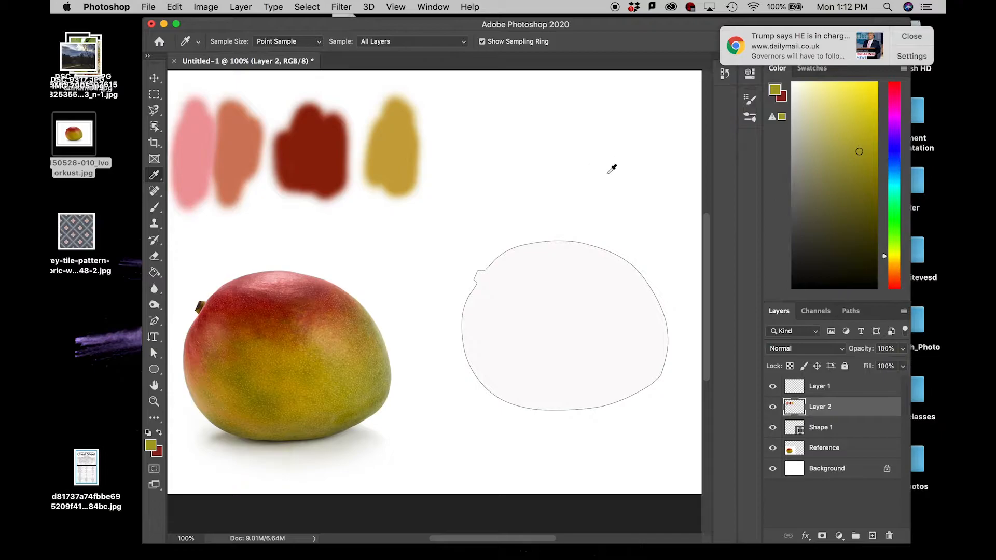
key(b)
mouse_move(488, 112)
mouse_down()
mouse_move(482, 176)
mouse_move(464, 124)
mouse_move(467, 187)
mouse_move(463, 86)
mouse_move(485, 90)
mouse_move(457, 169)
mouse_move(477, 104)
mouse_up()
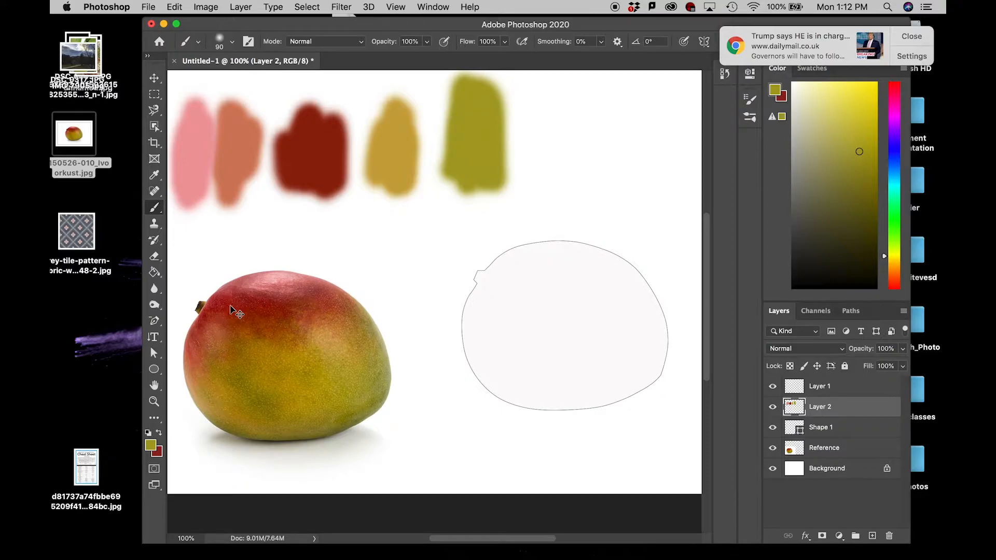
- Sample a brown from the reference mango's stem and paint a short horizontal swatch apart from the other colours
key(super+equal)
key(super+equal)
drag(230, 305, 489, 203)
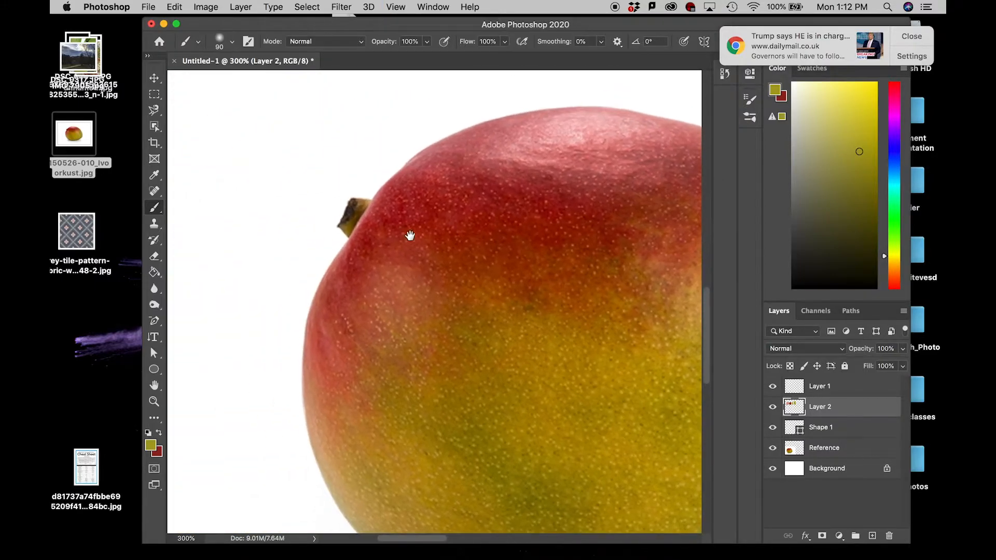
key(i)
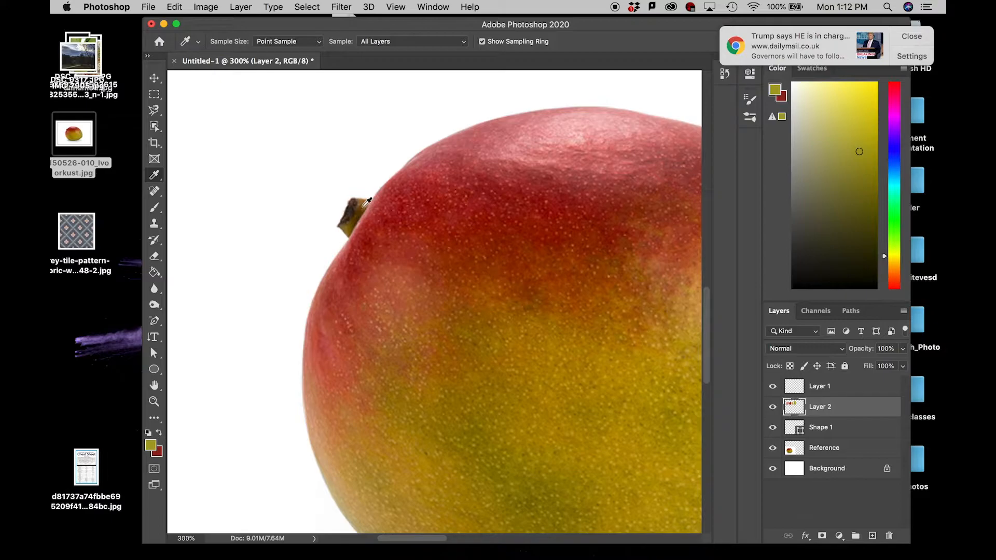
click(367, 202)
scroll(402, 165, down, 2)
key(super+0)
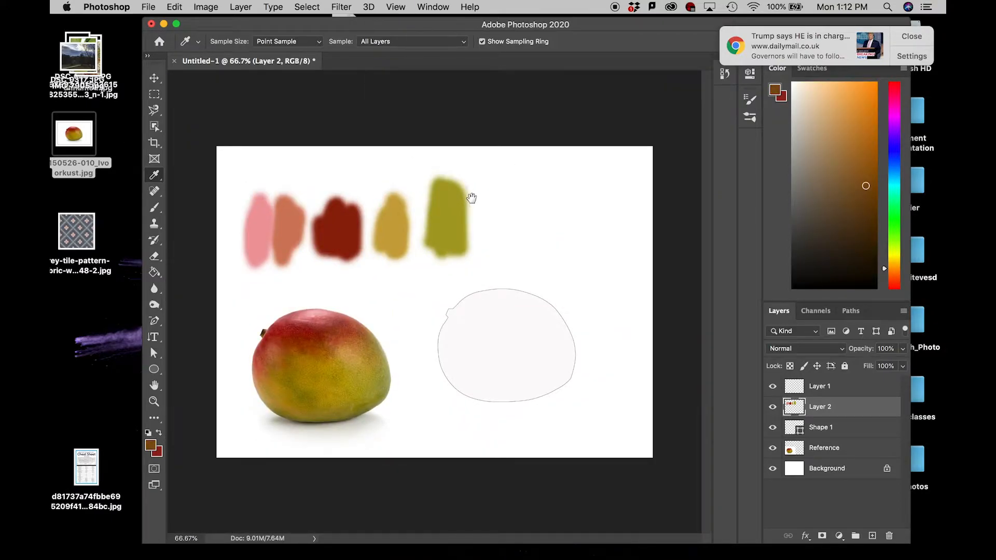
key(b)
drag(556, 192, 589, 185)
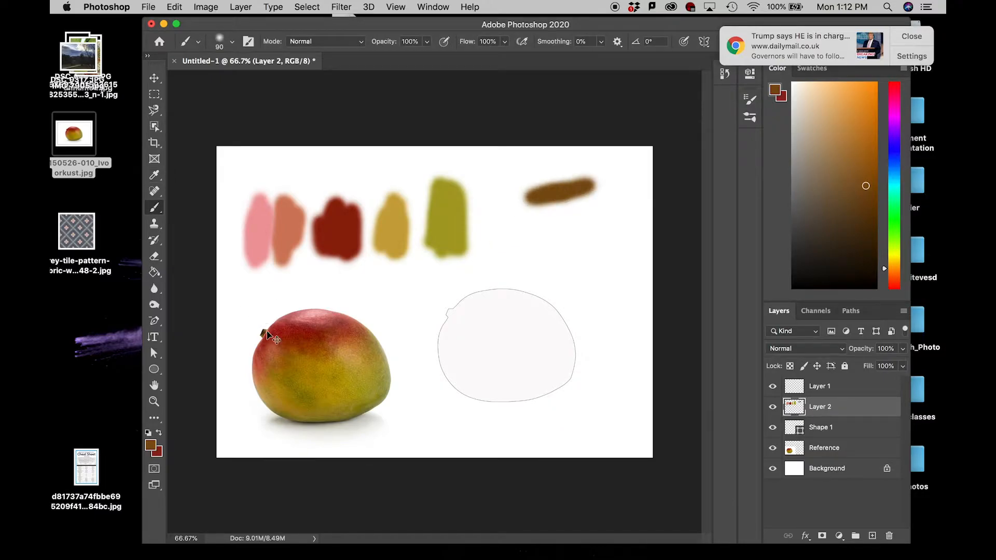
- Sample a very dark brown from the shaded part of the mango's stem and paint a swatch directly below the brown one
key(super+equal)
key(super+equal)
key(super+equal)
drag(287, 345, 686, 209)
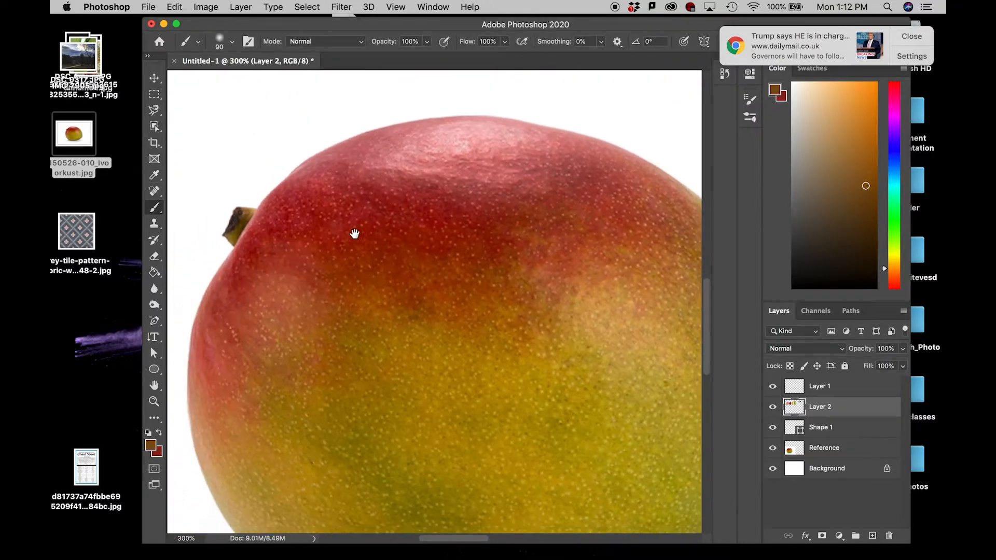
key(i)
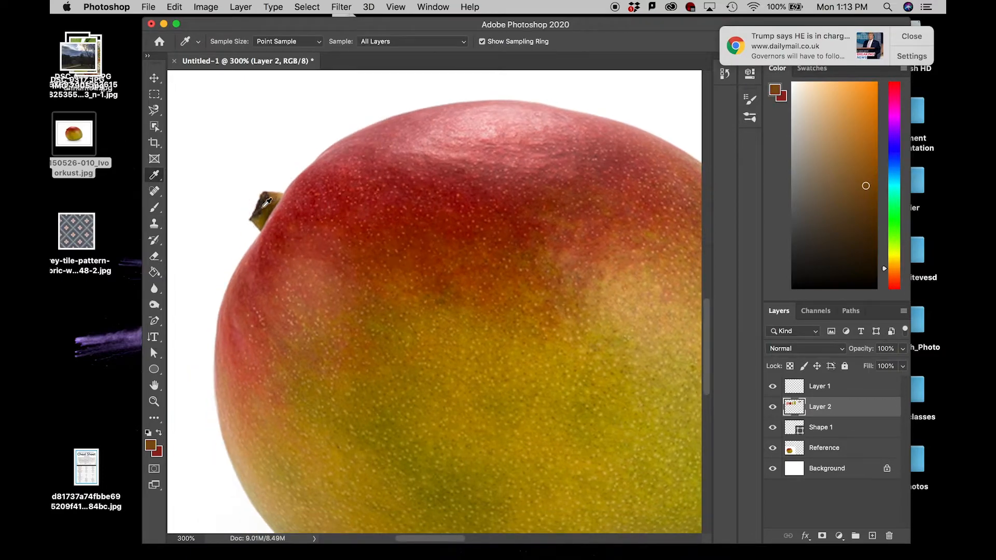
click(265, 205)
key(b)
key(super+minus)
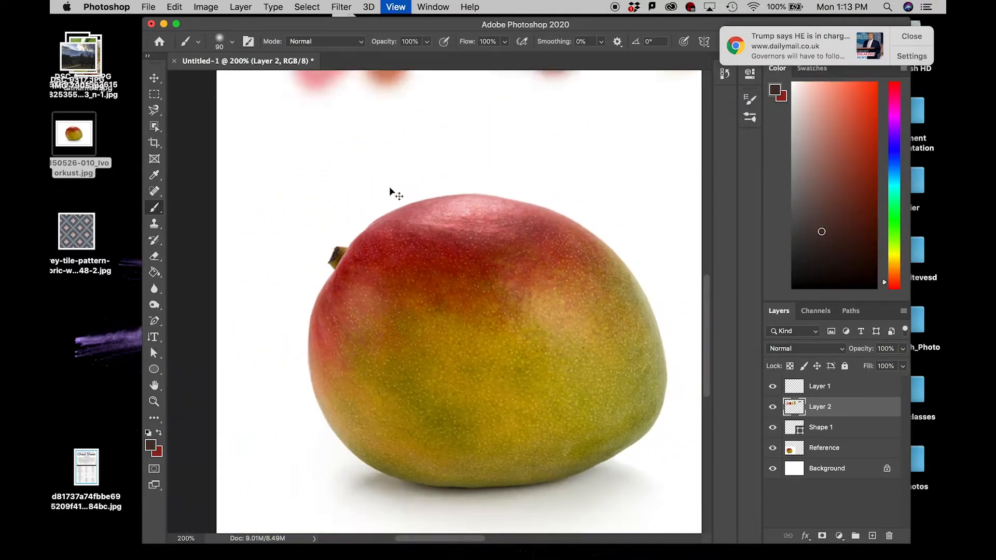
key(super+minus)
scroll(443, 163, right, 5)
mouse_move(569, 198)
mouse_down()
mouse_move(548, 186)
mouse_move(630, 177)
mouse_move(554, 202)
mouse_move(637, 189)
mouse_move(542, 210)
mouse_up()
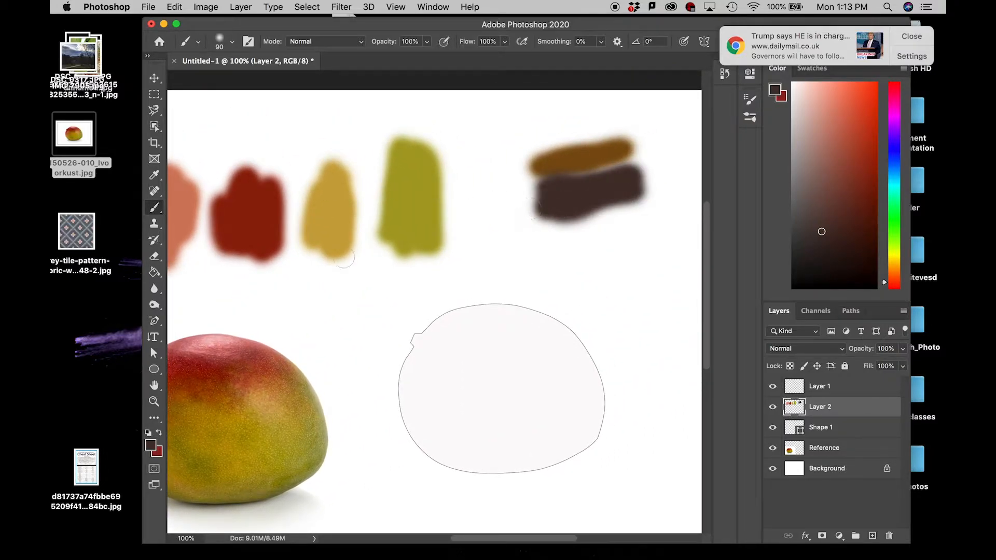
- Smear the edges of the orange-red and dark red swatches with the Smudge tool at 58% strength
scroll(313, 291, left, 5)
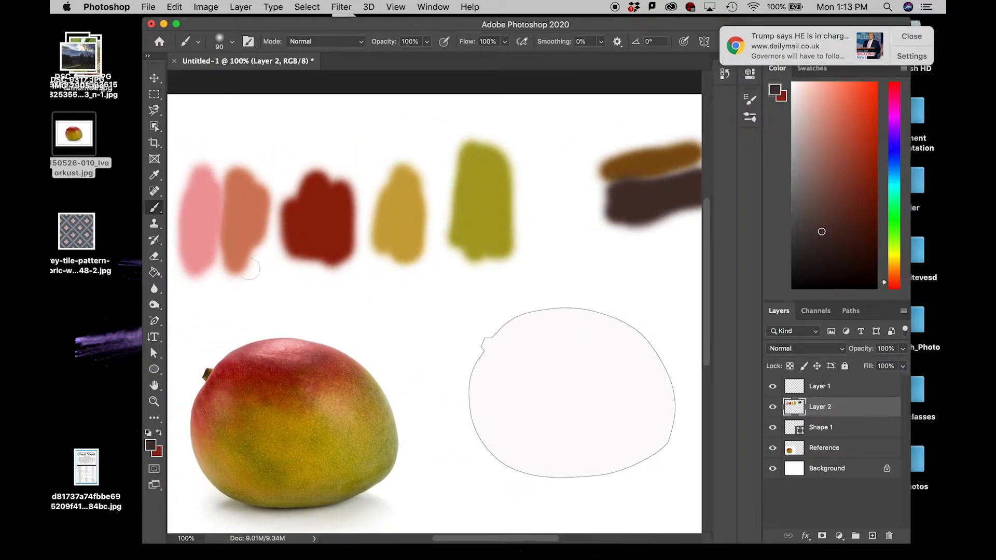
click(154, 304)
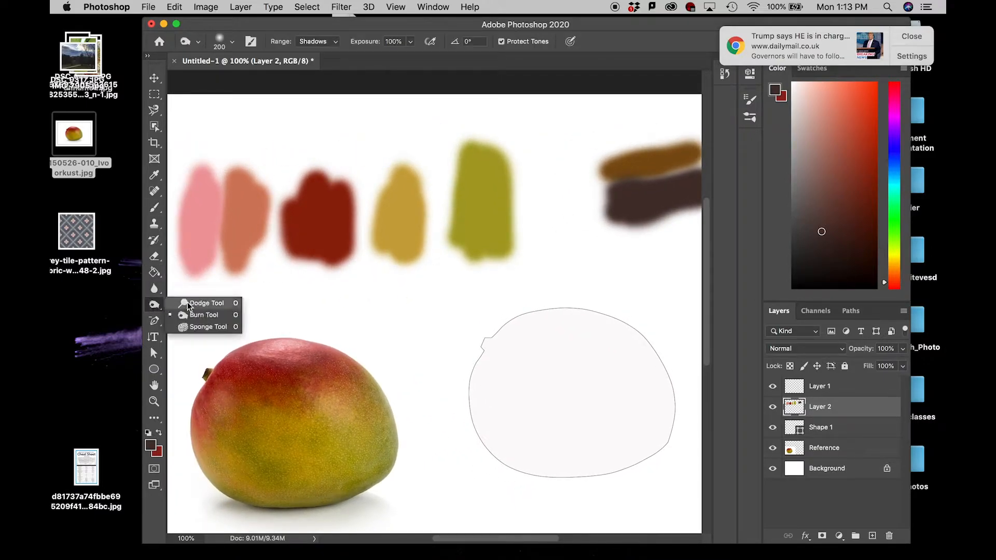
mouse_move(153, 287)
mouse_down()
mouse_move(196, 296)
mouse_move(197, 312)
mouse_up()
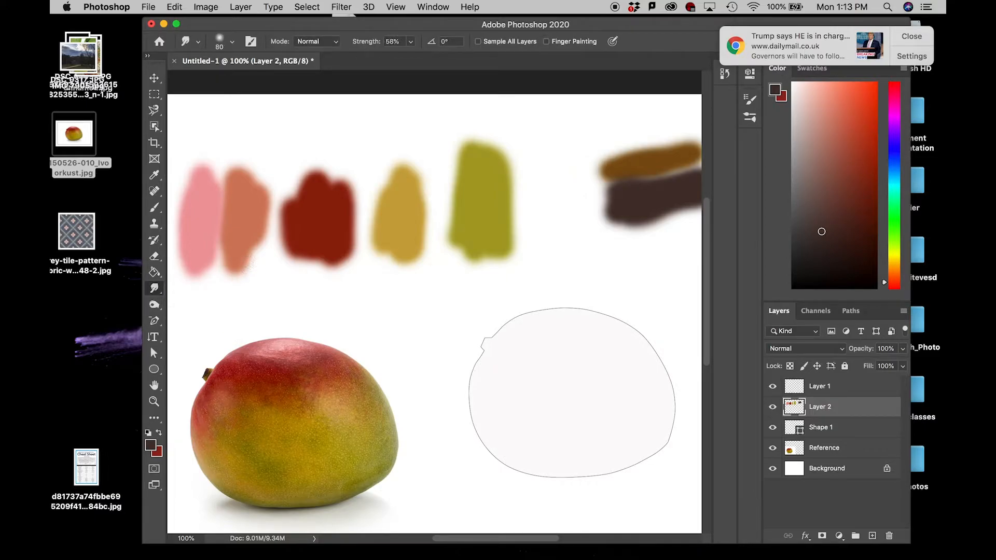
drag(256, 242, 255, 301)
mouse_move(237, 262)
mouse_down()
mouse_move(231, 307)
mouse_move(215, 301)
mouse_move(238, 329)
mouse_move(234, 274)
mouse_up()
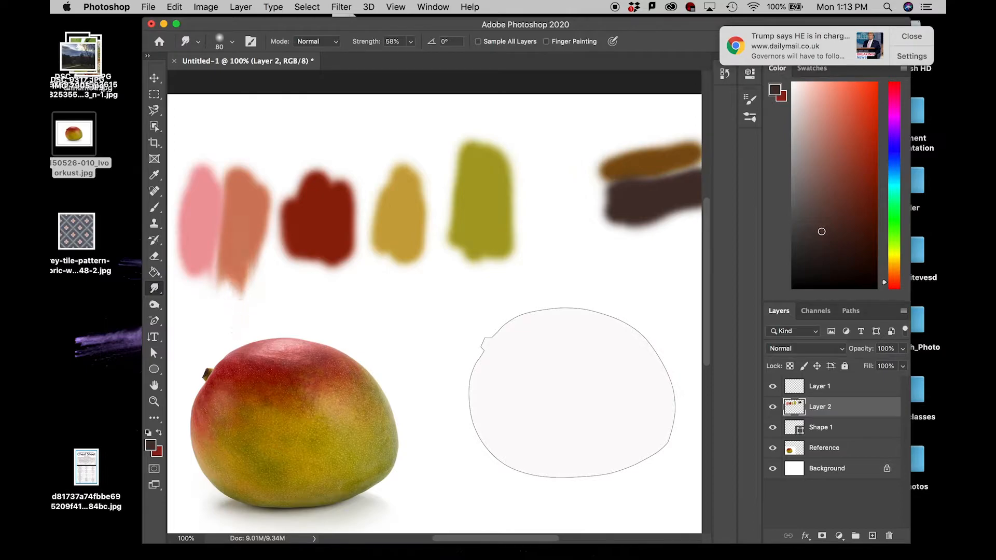
mouse_move(241, 324)
mouse_down()
mouse_move(242, 256)
mouse_move(241, 313)
mouse_up()
drag(297, 233, 296, 311)
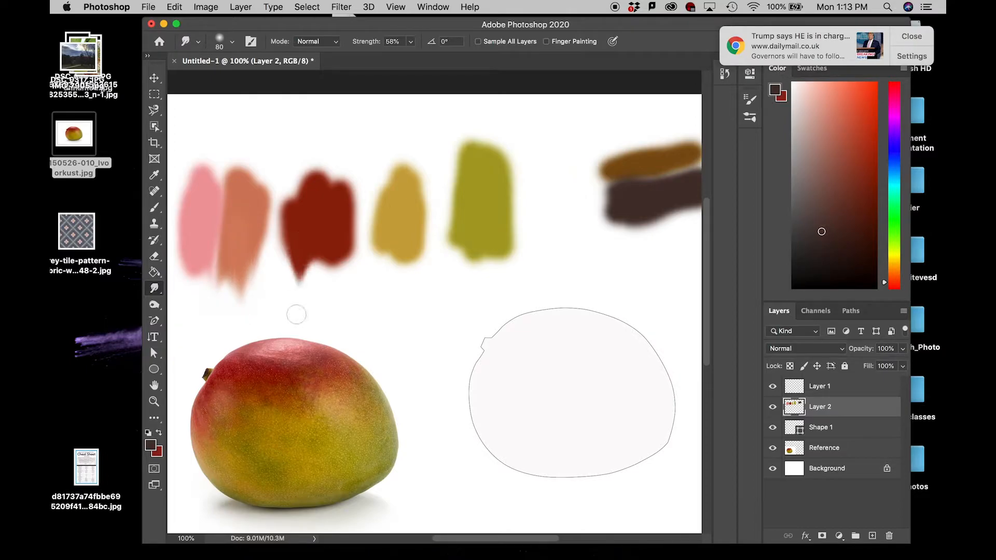
drag(304, 238, 318, 314)
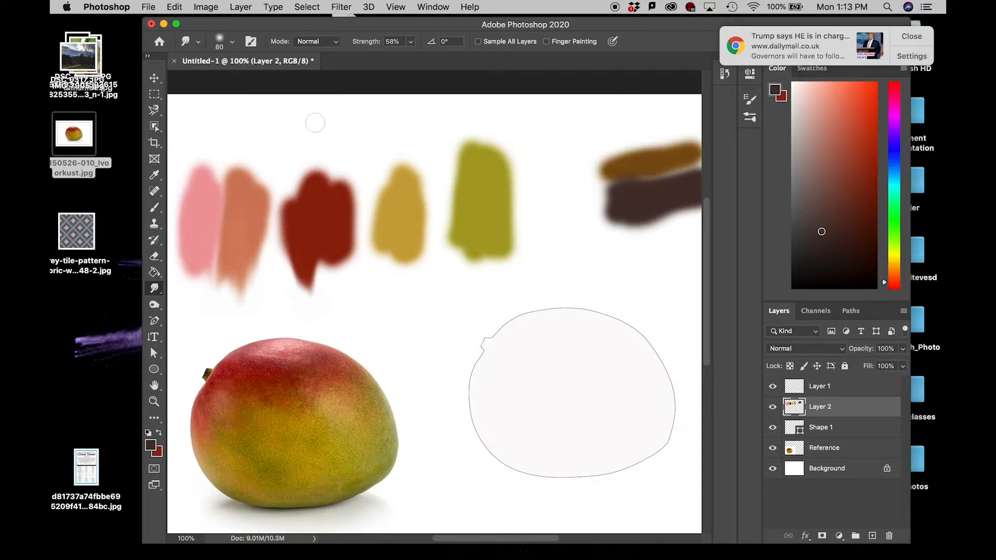
mouse_move(314, 192)
mouse_down()
mouse_move(313, 113)
mouse_move(305, 235)
mouse_up()
mouse_move(318, 156)
mouse_down()
mouse_move(315, 295)
mouse_move(310, 271)
mouse_move(242, 306)
mouse_move(264, 261)
mouse_move(232, 297)
mouse_move(224, 288)
mouse_move(242, 269)
mouse_up()
- Blend the border between the pink and orange-red swatches with the Mixer Brush, picking up each colour in turn
drag(154, 207, 189, 238)
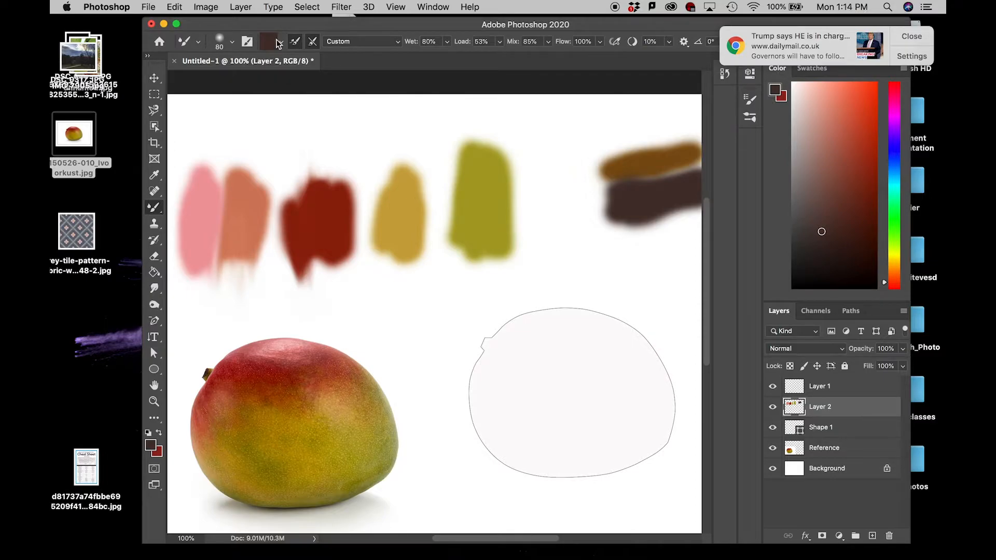
alt+click(206, 210)
drag(213, 179, 219, 183)
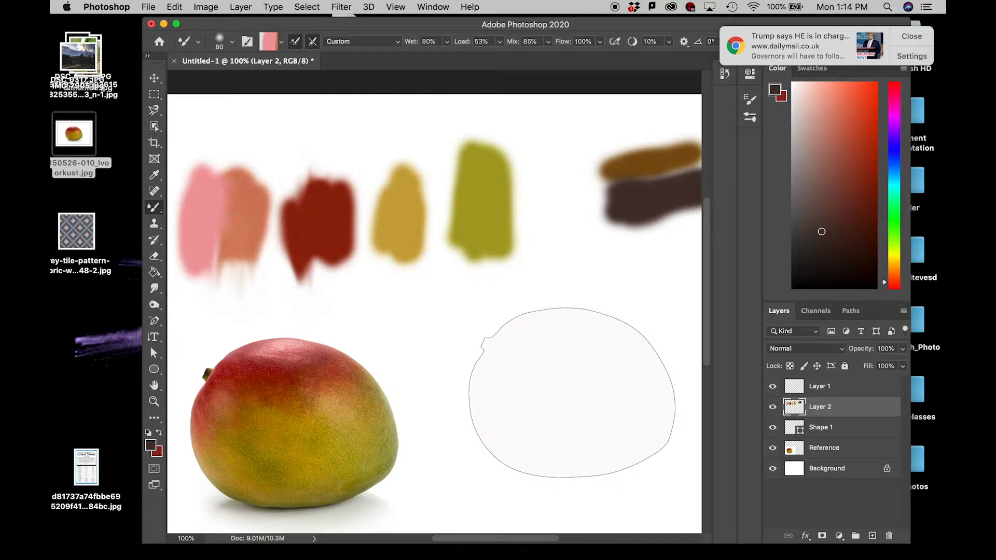
drag(214, 251, 231, 254)
alt+click(249, 201)
drag(239, 203, 206, 189)
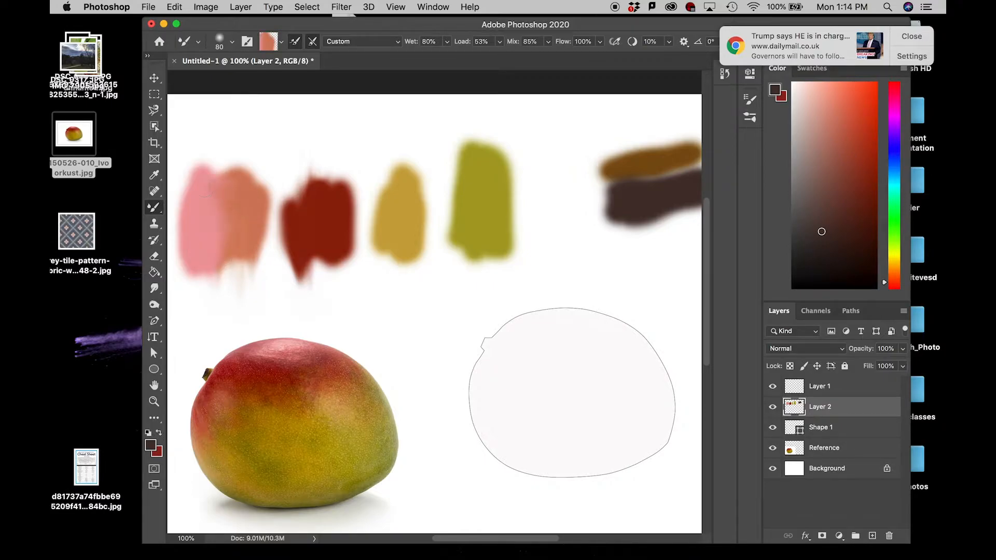
- Blend the orange-red swatch into the dark red one and extend the dark red toward the golden yellow swatch
mouse_move(213, 266)
mouse_down()
mouse_move(251, 254)
mouse_move(285, 258)
mouse_move(262, 245)
mouse_move(284, 223)
mouse_move(264, 186)
mouse_move(297, 201)
mouse_move(312, 232)
mouse_move(269, 234)
mouse_move(278, 231)
mouse_move(271, 211)
mouse_move(308, 204)
mouse_move(274, 191)
mouse_move(289, 231)
mouse_move(281, 253)
mouse_move(264, 255)
mouse_move(302, 264)
mouse_move(261, 269)
mouse_move(267, 179)
mouse_move(278, 267)
mouse_move(284, 180)
mouse_move(275, 235)
mouse_move(279, 213)
mouse_move(285, 251)
mouse_move(287, 217)
mouse_up()
alt+click(310, 232)
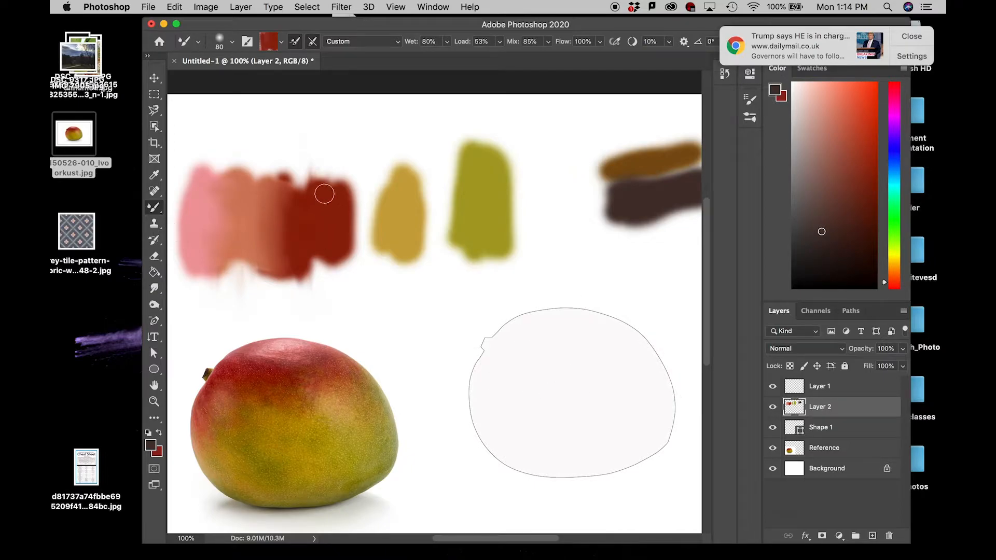
mouse_move(340, 200)
mouse_down()
mouse_move(347, 197)
mouse_move(358, 196)
mouse_move(354, 221)
mouse_move(372, 216)
mouse_move(347, 230)
mouse_move(362, 235)
mouse_move(312, 260)
mouse_move(360, 254)
mouse_move(346, 254)
mouse_move(362, 200)
mouse_up()
- Enlarge the Mixer Brush to 100 and blend the golden yellow swatch into the dark red and olive green ones
key(bracketright)
key(bracketright)
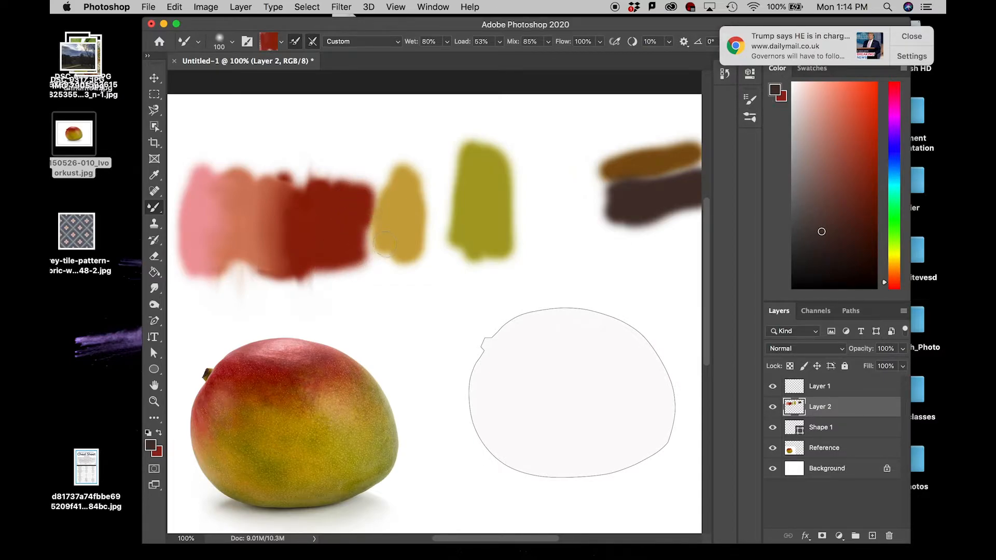
alt+click(390, 246)
mouse_move(389, 246)
mouse_down()
mouse_move(353, 252)
mouse_move(365, 224)
mouse_move(344, 216)
mouse_move(377, 187)
mouse_move(360, 195)
mouse_move(383, 199)
mouse_move(382, 215)
mouse_move(356, 227)
mouse_move(364, 255)
mouse_move(361, 185)
mouse_move(343, 248)
mouse_move(346, 220)
mouse_move(358, 213)
mouse_move(344, 253)
mouse_move(366, 257)
mouse_move(358, 259)
mouse_move(351, 190)
mouse_move(372, 267)
mouse_move(368, 229)
mouse_move(358, 266)
mouse_up()
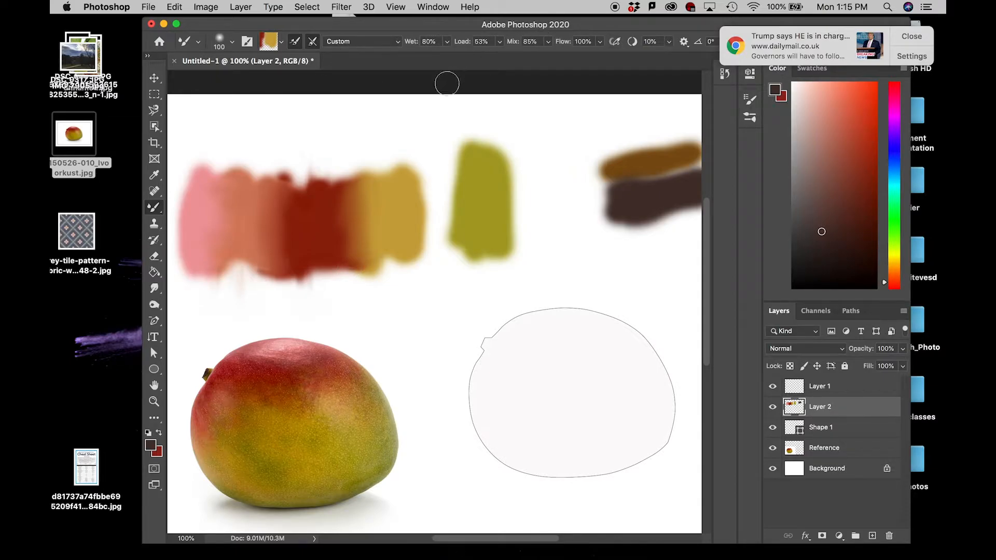
mouse_move(415, 171)
mouse_down()
mouse_move(443, 176)
mouse_move(433, 247)
mouse_move(470, 239)
mouse_move(442, 226)
mouse_move(459, 191)
mouse_move(421, 167)
mouse_up()
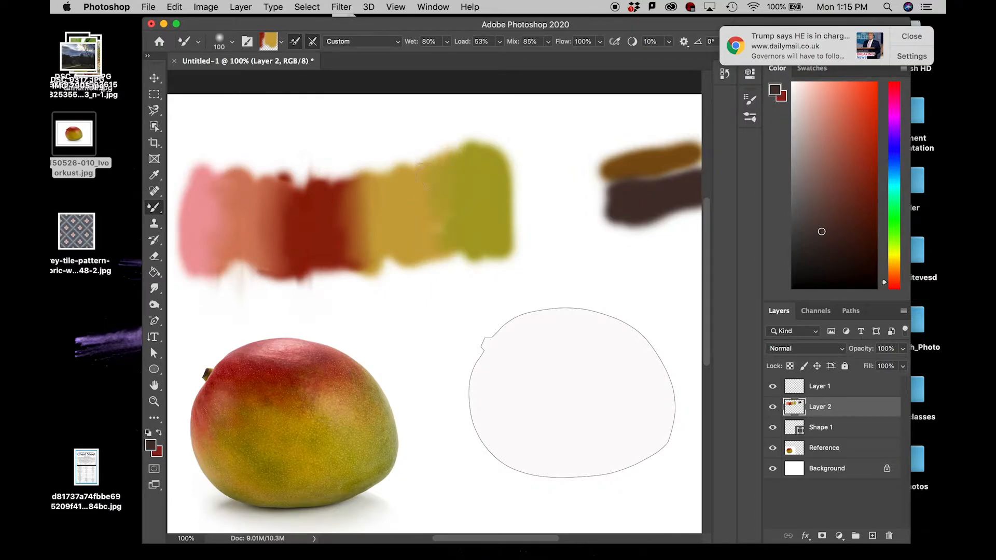
- Blend the brown and dark brown stem swatches together with the Mixer Brush
key(space)
drag(554, 233, 446, 254)
mouse_move(504, 209)
mouse_down()
mouse_move(576, 185)
mouse_move(548, 253)
mouse_move(556, 215)
mouse_move(592, 182)
mouse_move(517, 205)
mouse_move(509, 197)
mouse_move(503, 208)
mouse_move(520, 196)
mouse_move(544, 211)
mouse_move(567, 178)
mouse_move(577, 198)
mouse_move(591, 195)
mouse_move(598, 174)
mouse_move(562, 205)
mouse_up()
alt+click(549, 224)
- Move the Shape 1 layer above the palette layer and rename the palette layer "Reference colors"
key(super+minus)
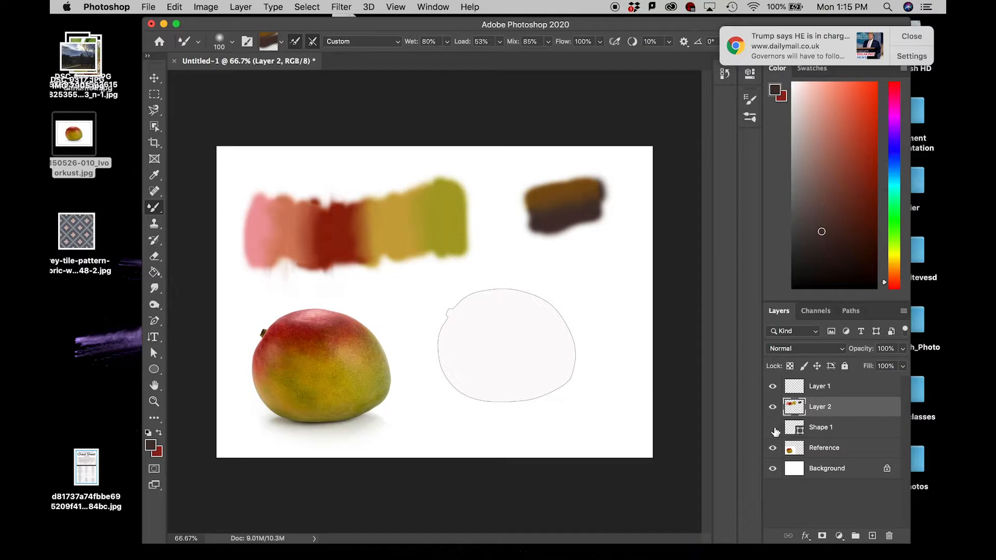
drag(812, 428, 811, 400)
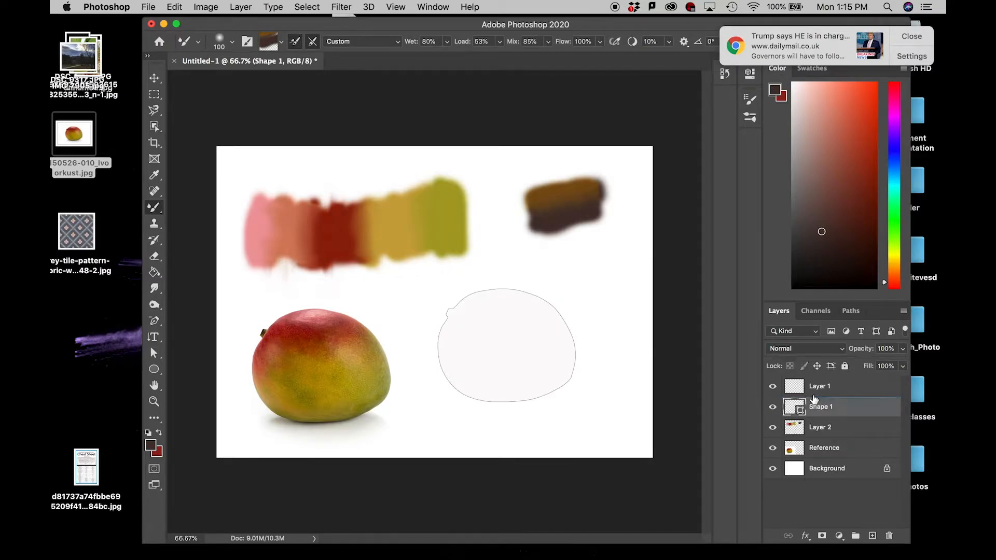
double_click(824, 427)
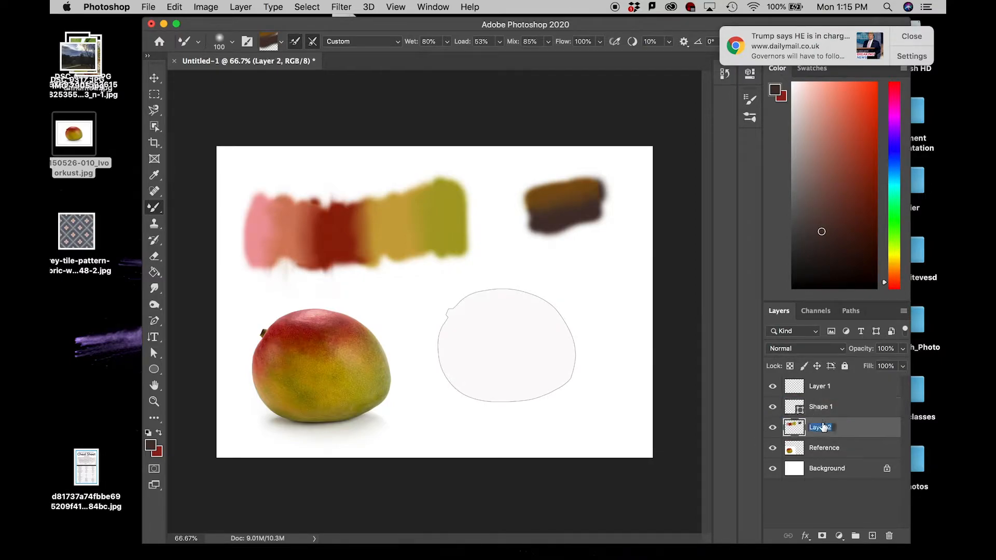
text(R)
key(Return)
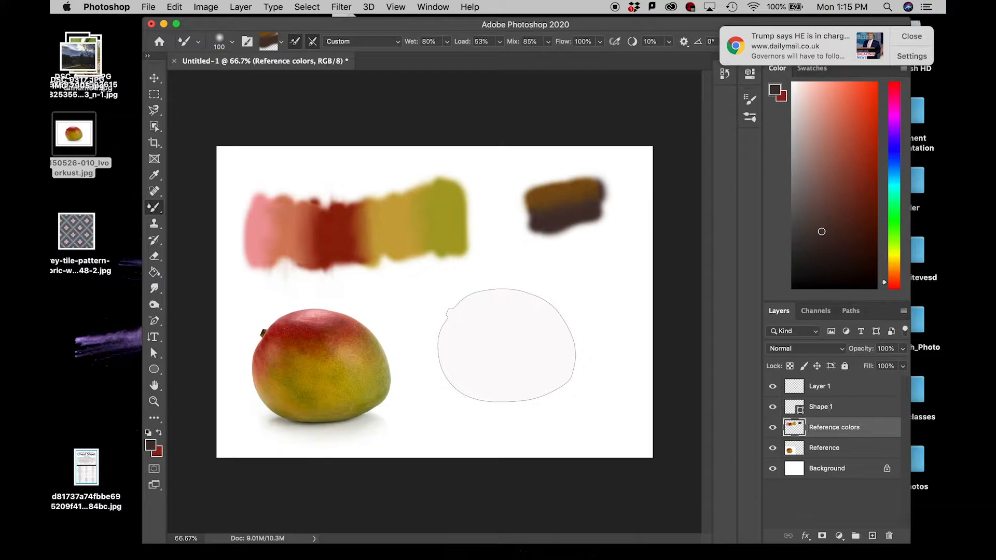
- Rename the Shape 1 layer "Mangoline" and Layer 1 "Base Color"
double_click(834, 414)
text(Mangoline)
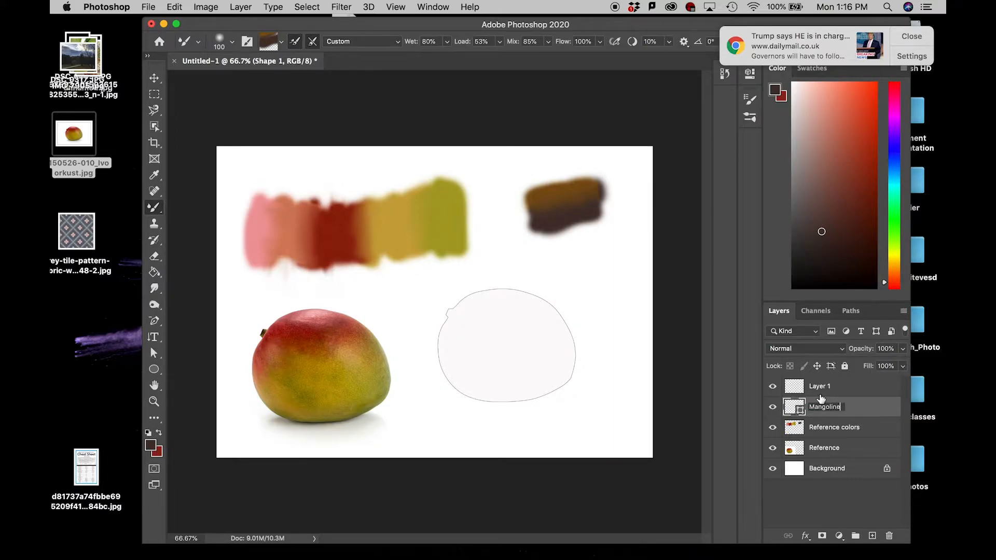
key(Return)
double_click(819, 387)
text(Base Color)
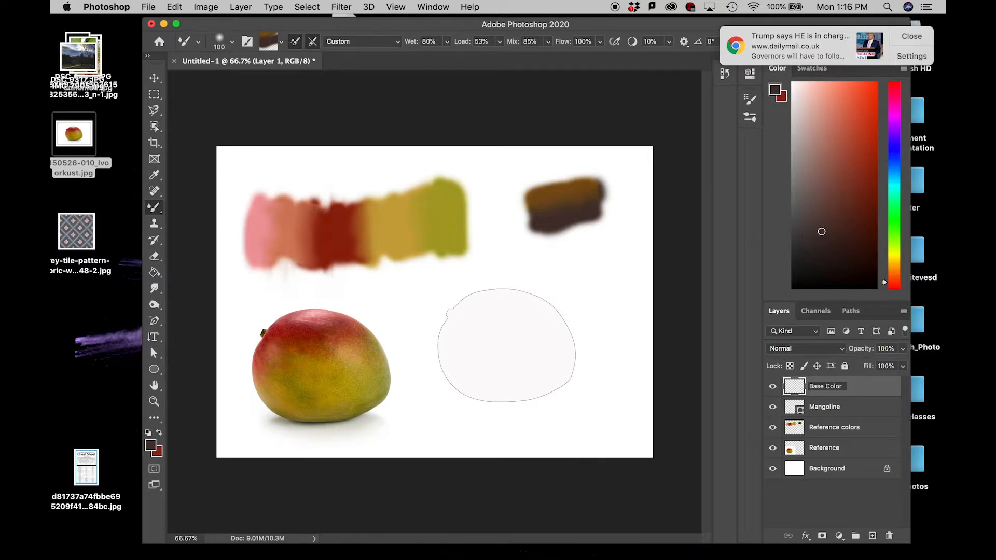
click(842, 411)
- Select the traced mango shape on the Mangoline layer with the Object Selection tool
click(818, 412)
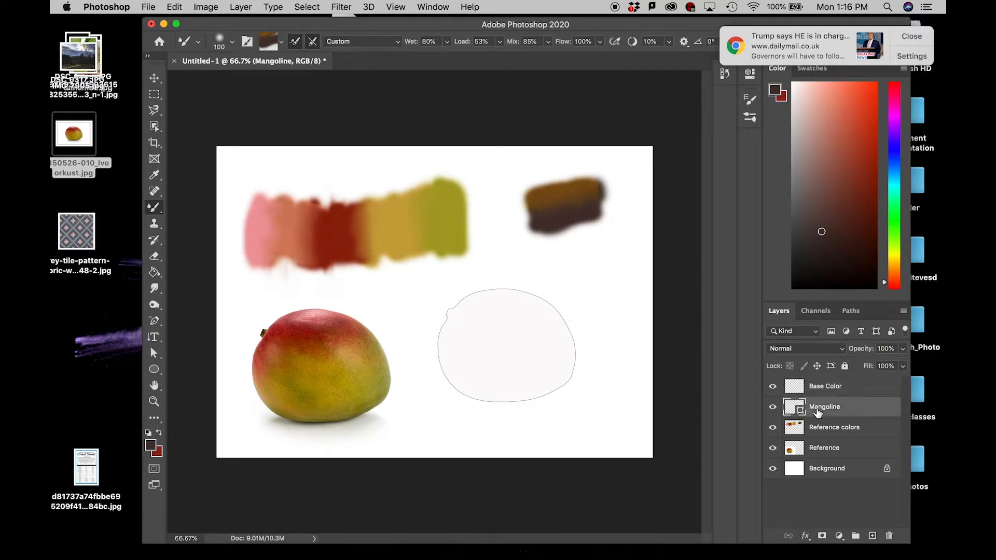
click(153, 127)
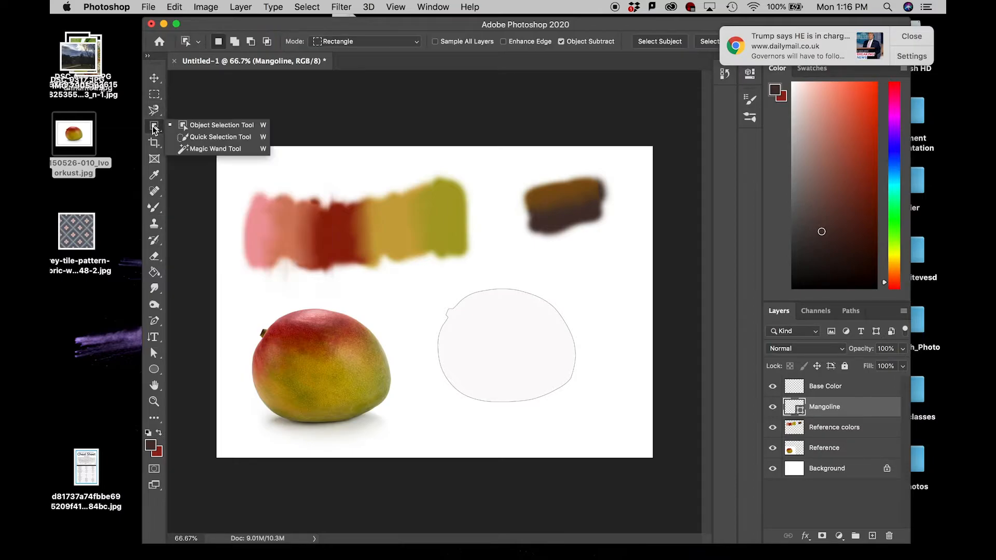
click(193, 127)
drag(419, 274, 599, 420)
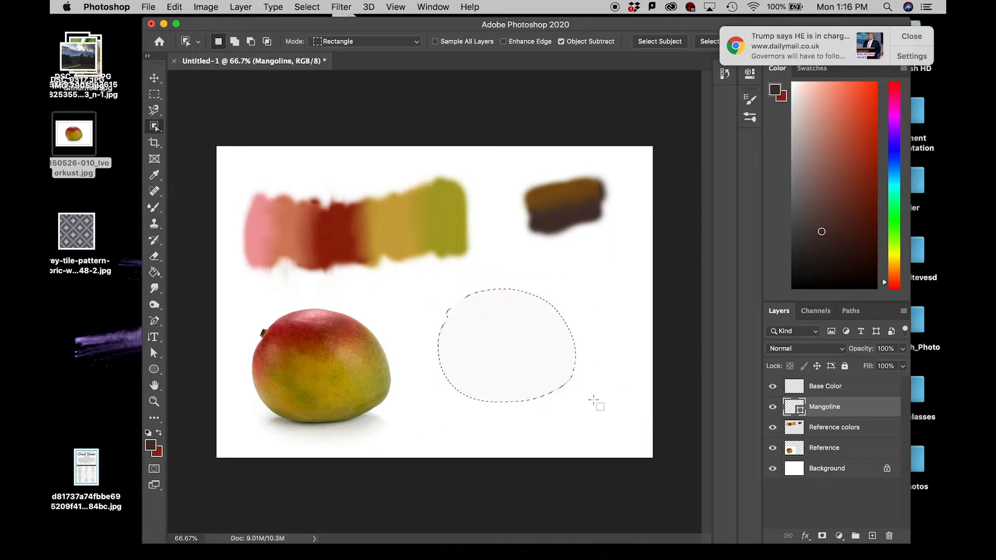
- Fill the mango selection with dark brown on the Base Color layer using the Mixer Brush at size 400
click(817, 387)
key(b)
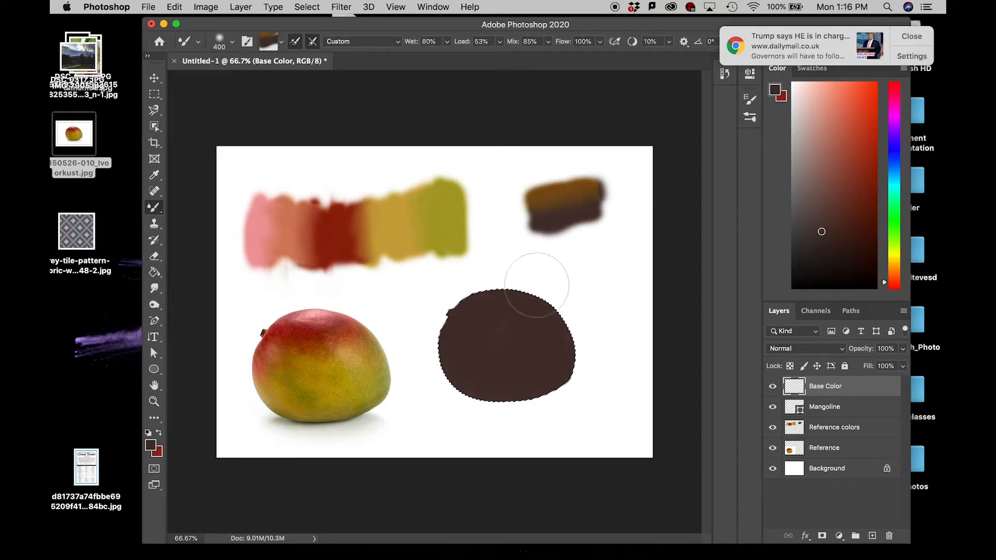
key(super+equal)
key(super+equal)
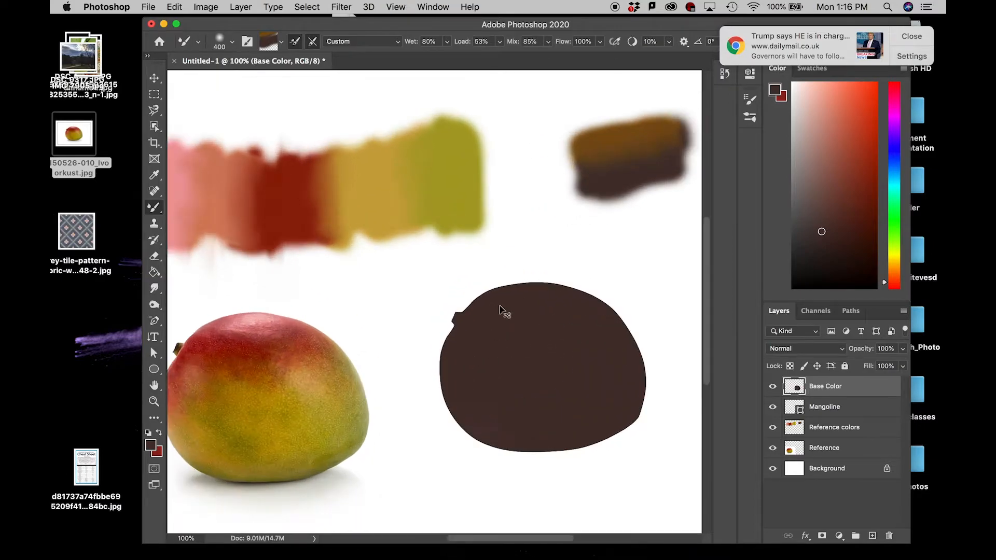
drag(500, 311, 289, 98)
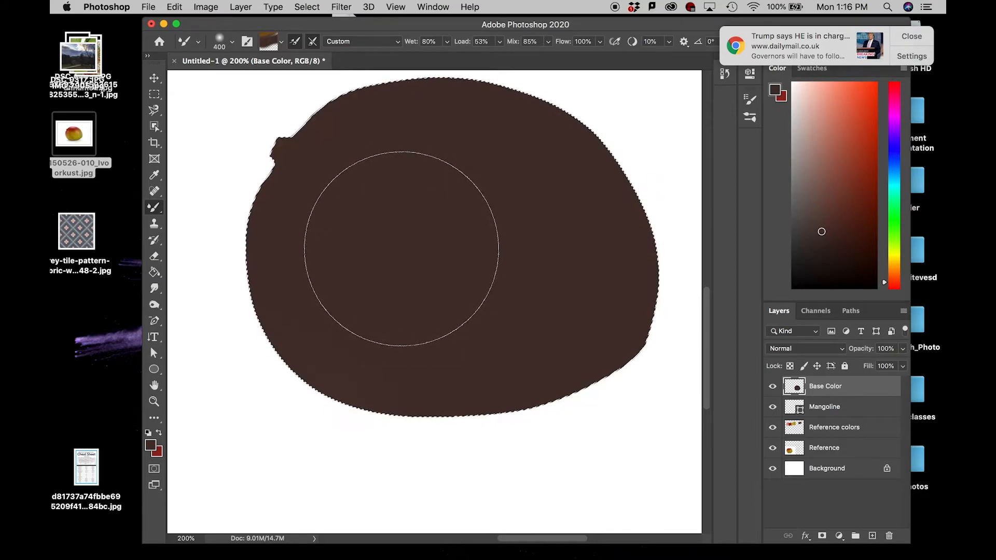
key(super+minus)
key(super+minus)
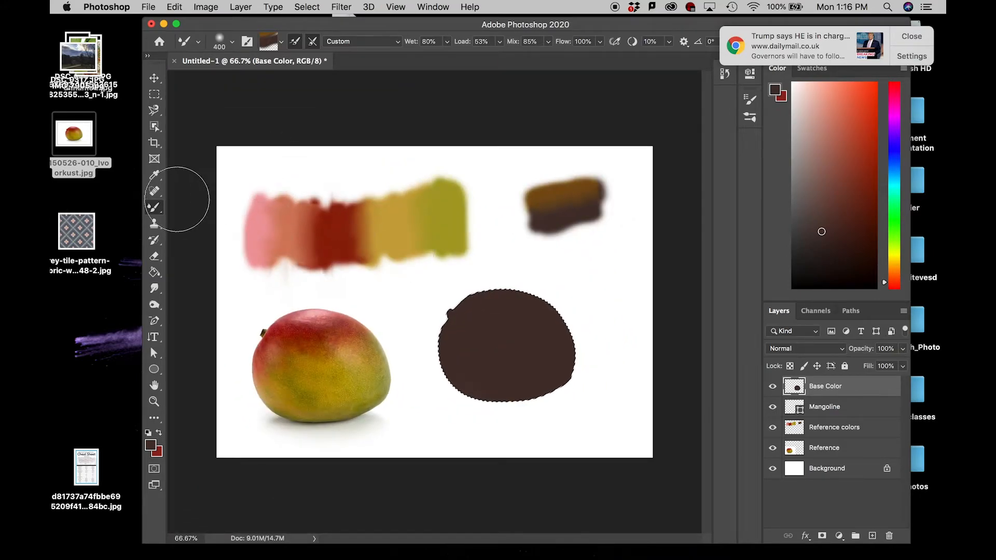
- Try to load the Mixer Brush with the dark red swatch and reduce the brush size to 150
click(155, 208)
click(156, 210)
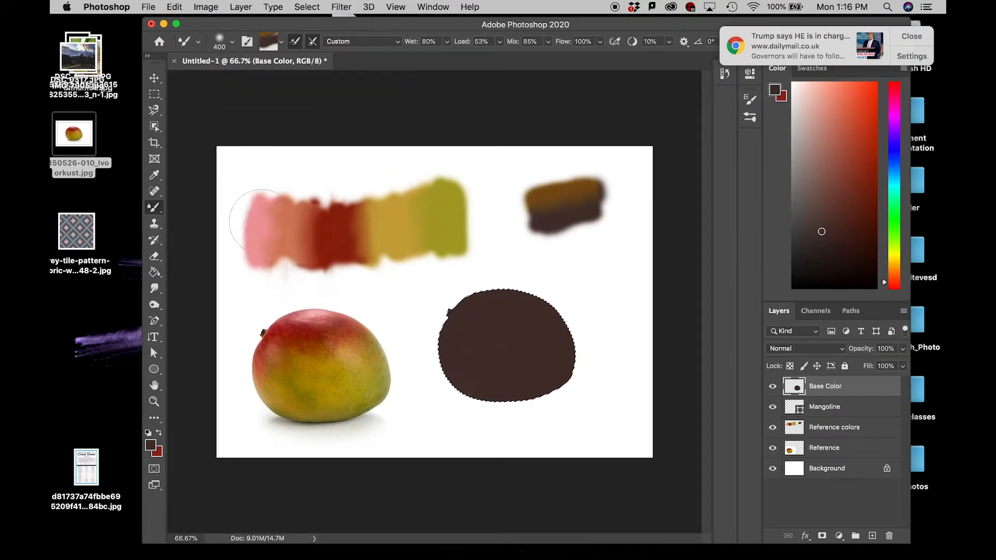
alt+click(333, 236)
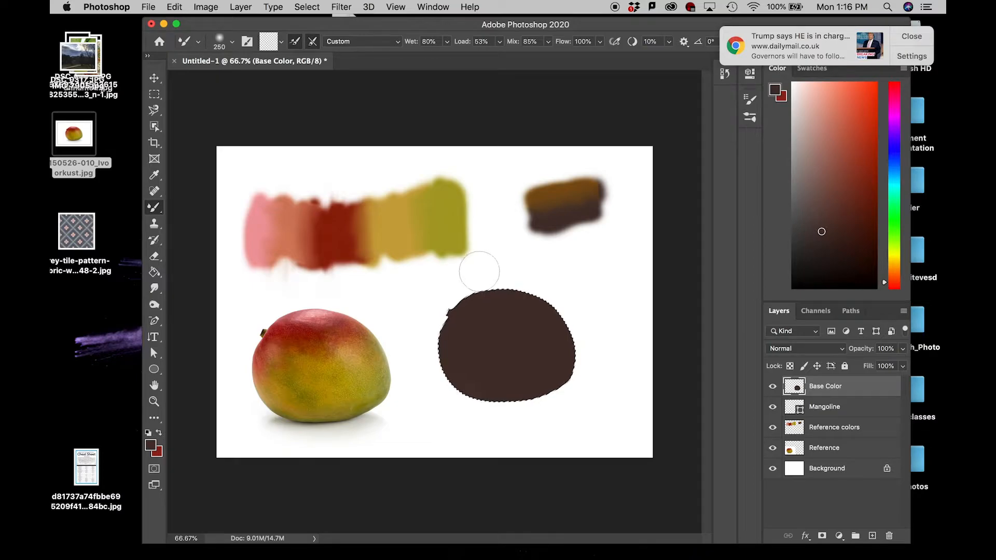
key(super+h)
mouse_move(505, 256)
mouse_down()
mouse_move(487, 240)
mouse_move(500, 247)
mouse_up()
key(bracketleft)
key(bracketleft)
key(bracketleft)
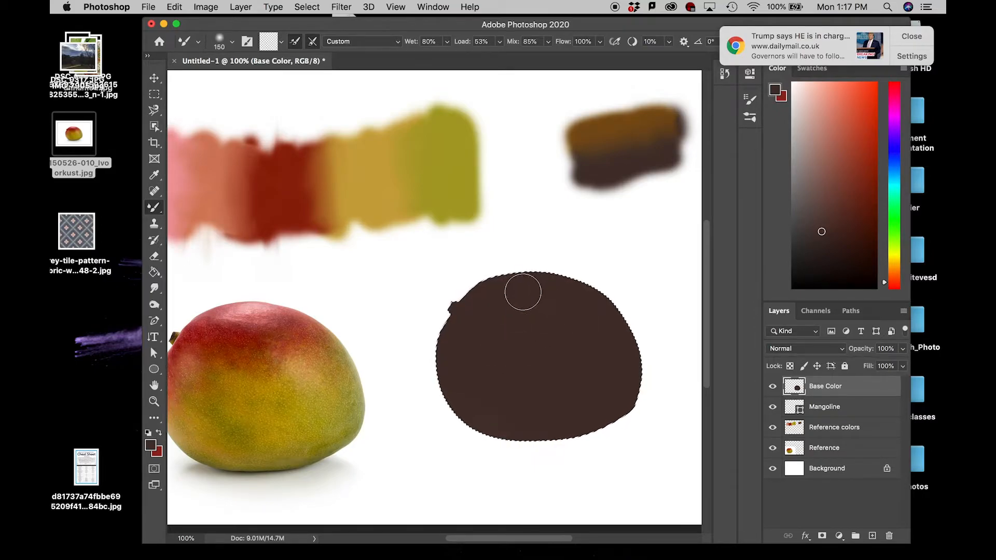
- Erase all the dark brown paint inside the mango selection on the Base Color layer
key(e)
mouse_move(507, 288)
mouse_down()
mouse_move(460, 350)
mouse_move(579, 319)
mouse_up()
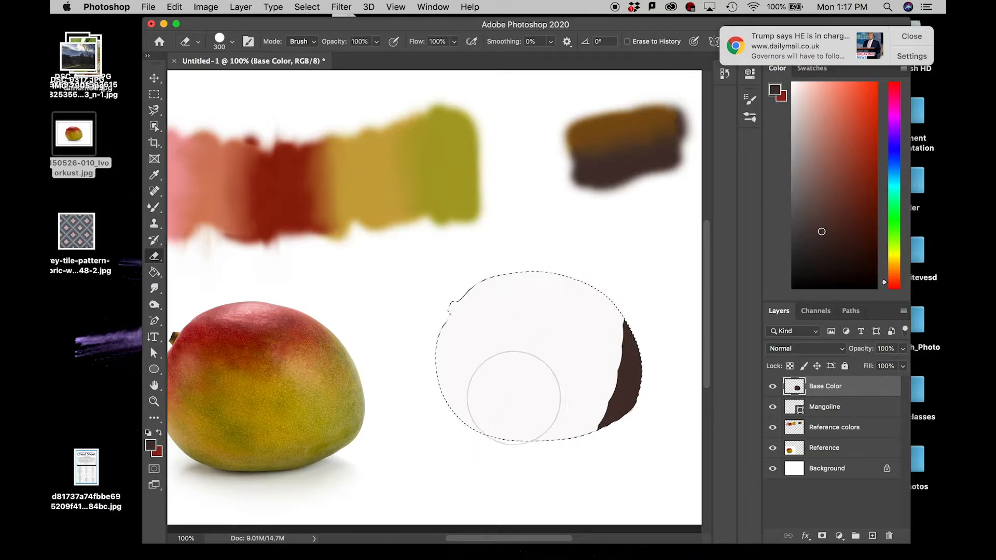
mouse_move(513, 398)
mouse_down()
mouse_move(641, 430)
mouse_move(652, 313)
mouse_up()
- Turn on Sample All Layers for the Mixer Brush and dismiss the news notification
key(b)
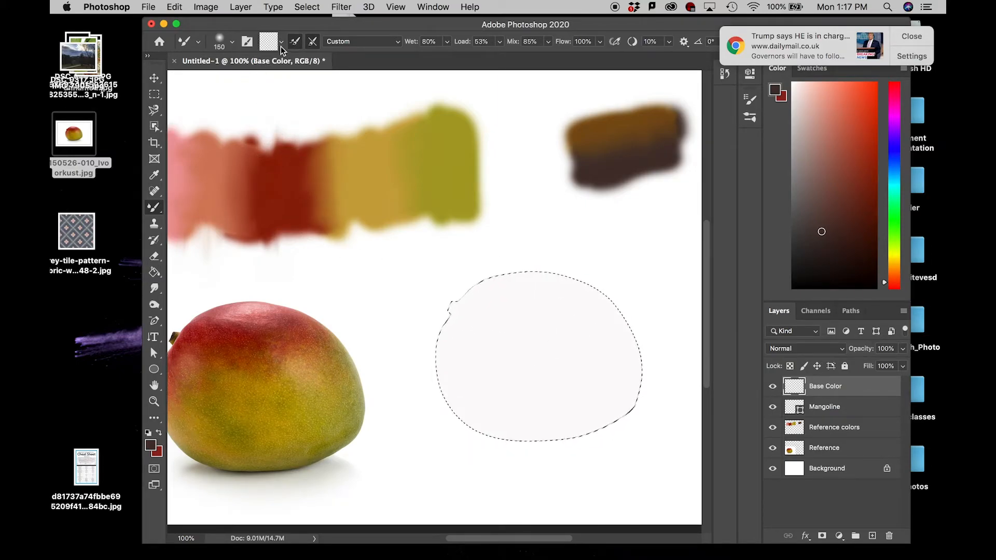
click(908, 37)
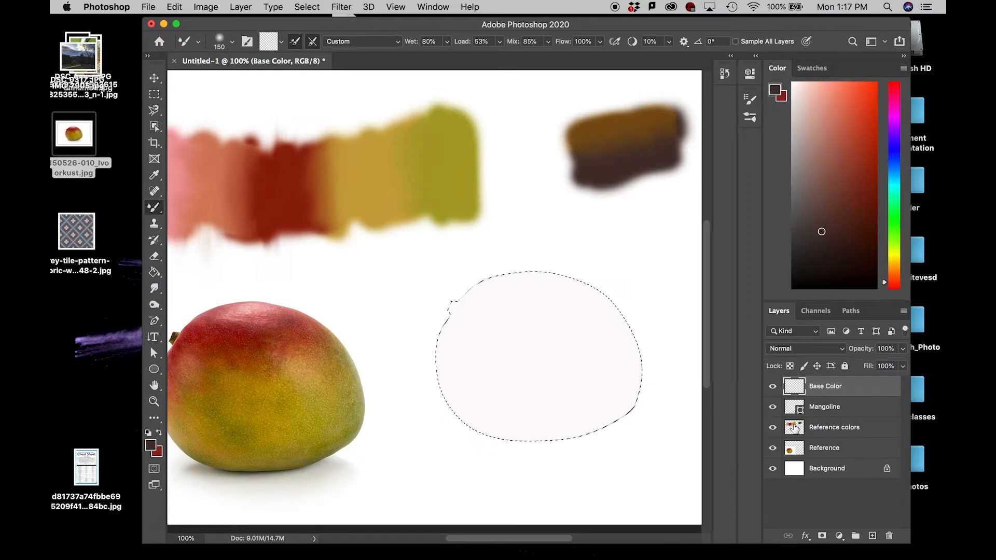
click(736, 41)
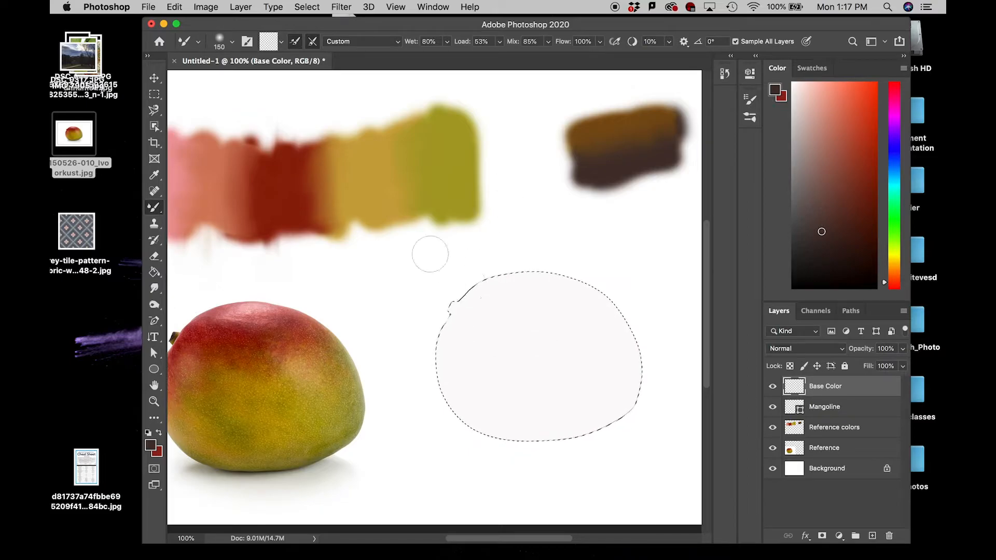
- Sample the dark red swatch and paint the upper half of the mango on the Base Color layer with the Brush tool at size 90
super+click(283, 201)
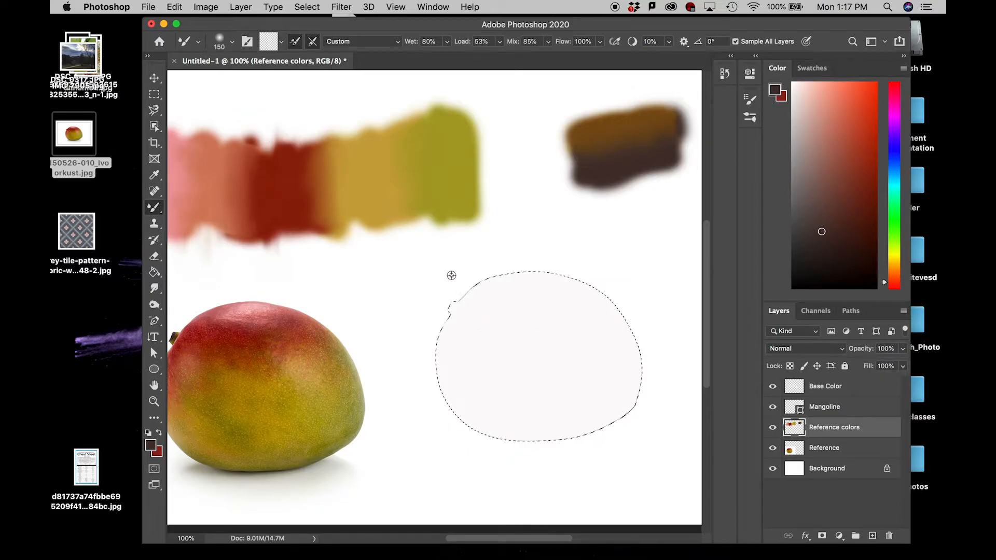
alt+click(289, 184)
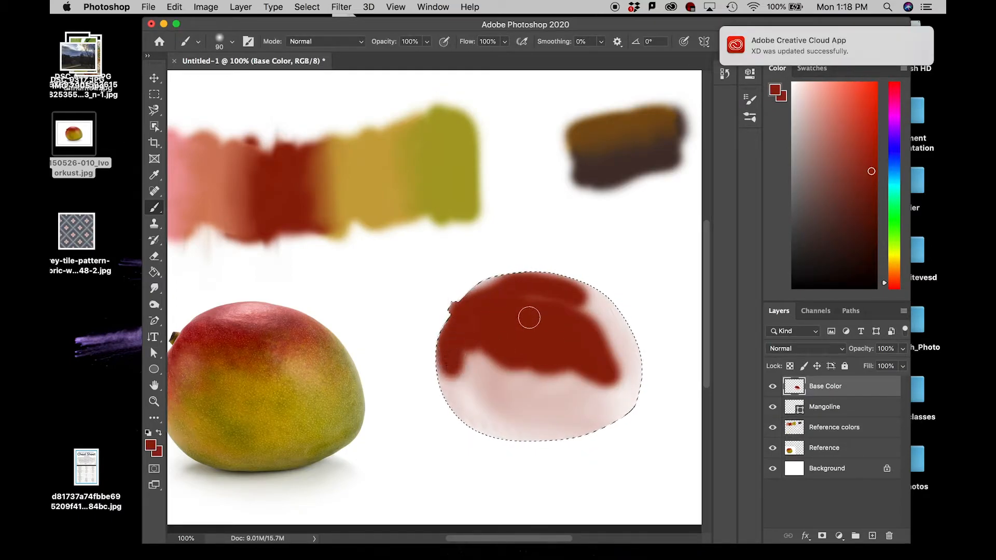
mouse_move(486, 289)
mouse_down()
mouse_move(525, 293)
mouse_move(556, 276)
mouse_move(587, 292)
mouse_up()
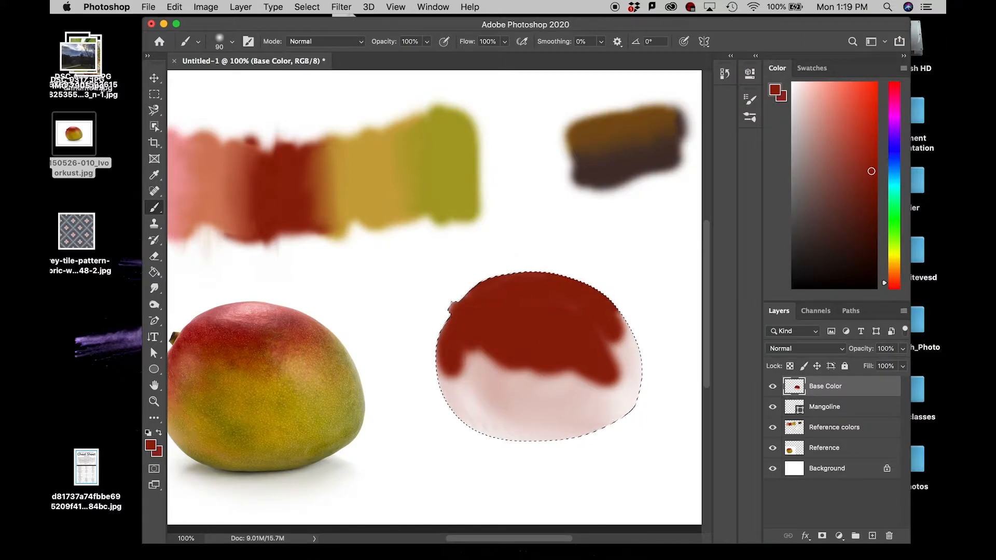
- Paint the lower mango with the sampled olive green and blend its border into the red using the Mixer Brush
key(i)
click(434, 161)
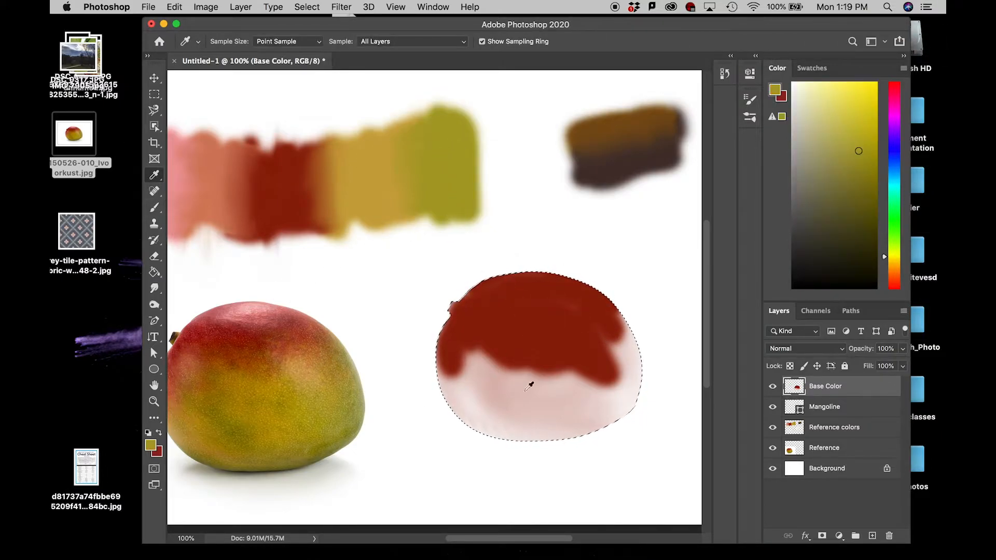
key(b)
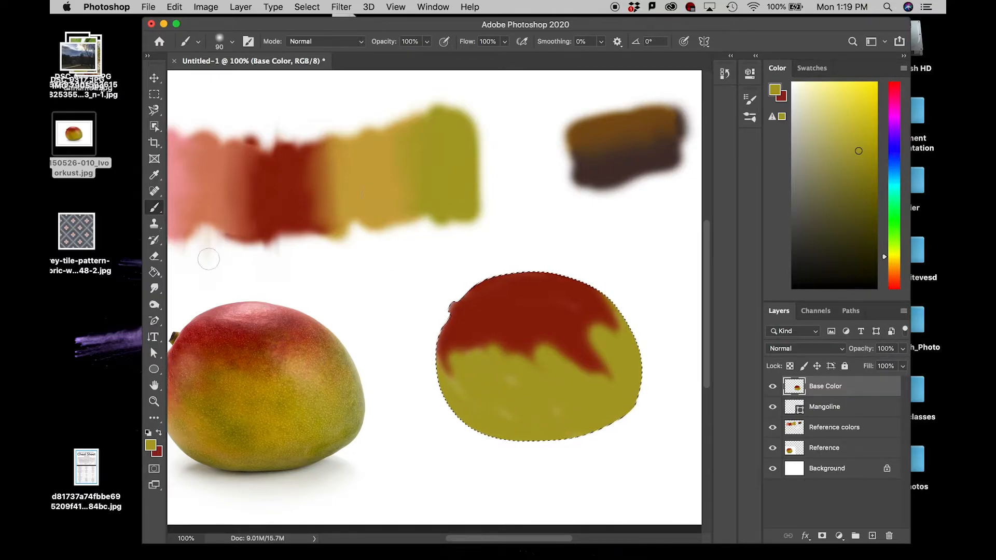
drag(154, 208, 202, 236)
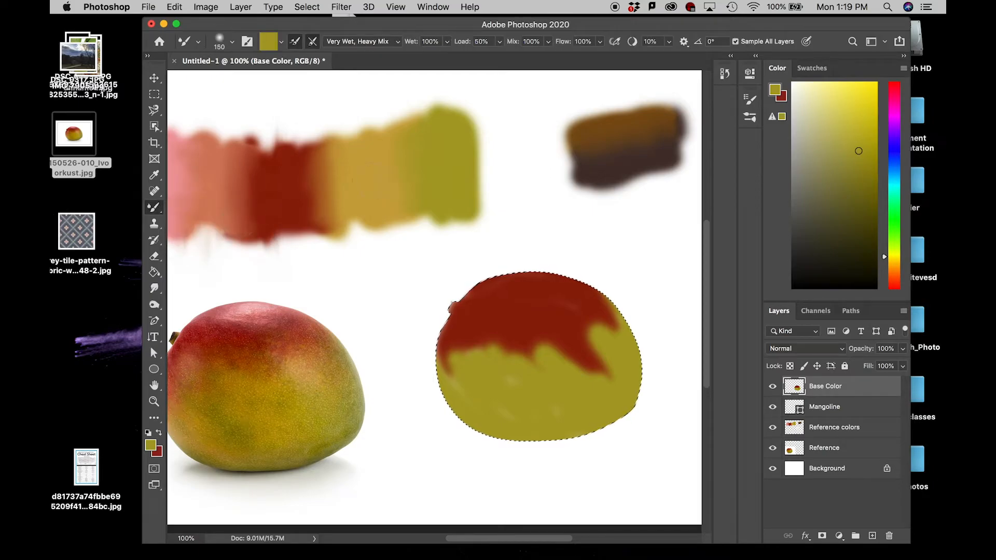
alt+click(357, 182)
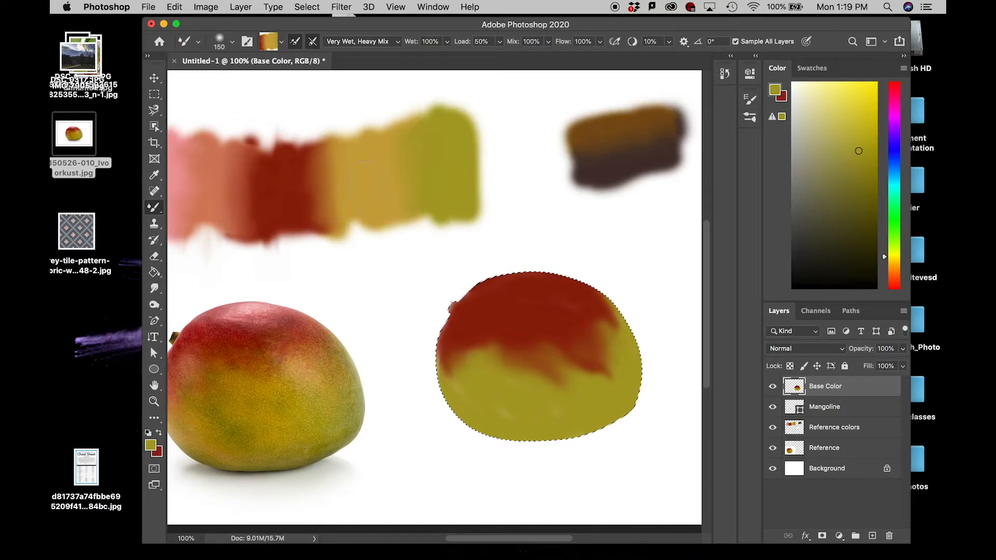
- Sample the golden yellow swatch and paint it over the middle and lower mango with the Brush tool
right_click(154, 207)
click(192, 205)
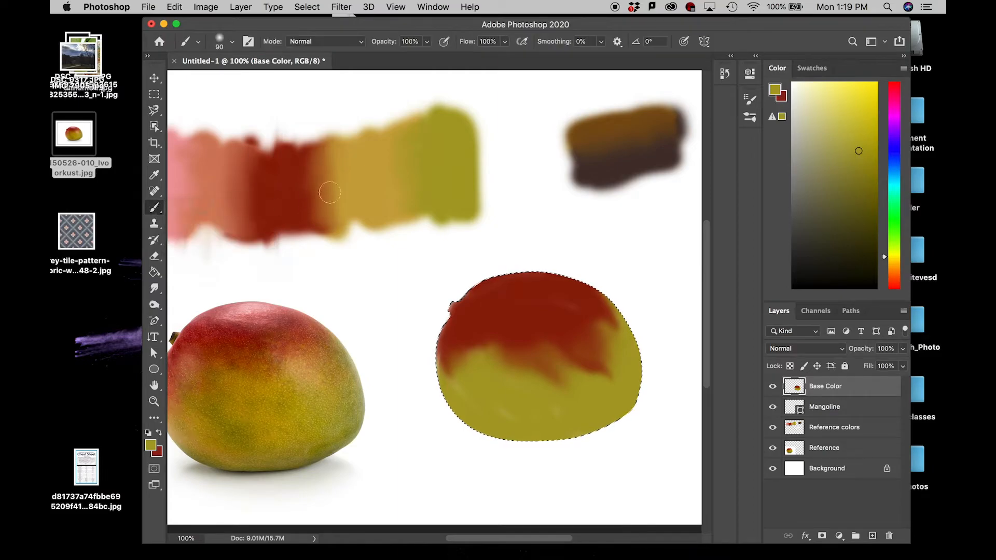
alt+click(396, 207)
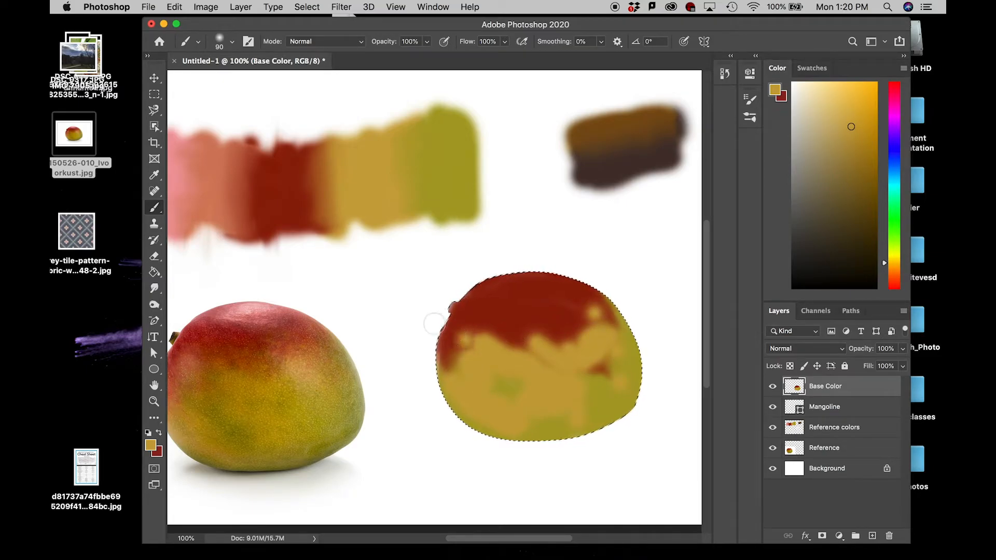
- Paint a sampled pink patch near the mango's left edge and sampled salmon areas along the lower border of the red
key(i)
click(207, 188)
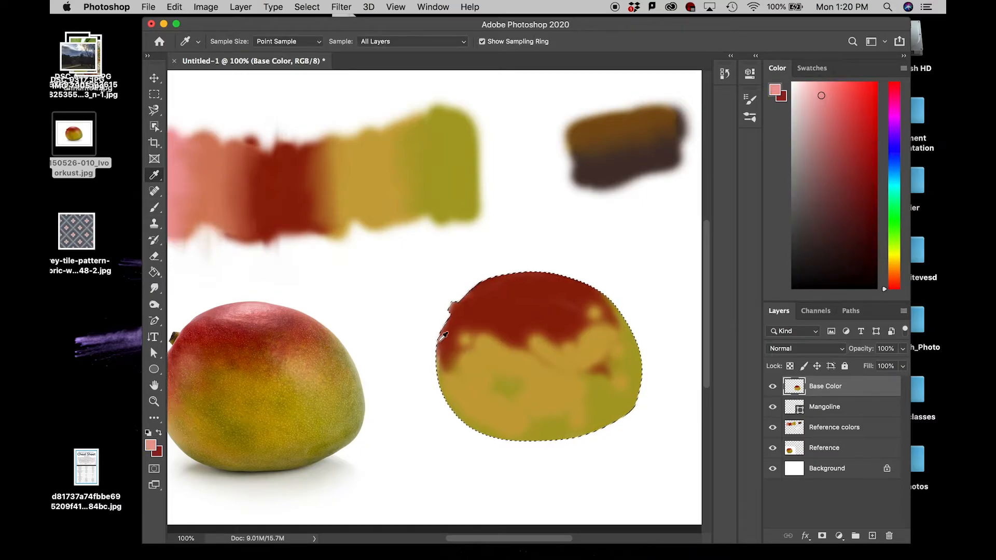
key(b)
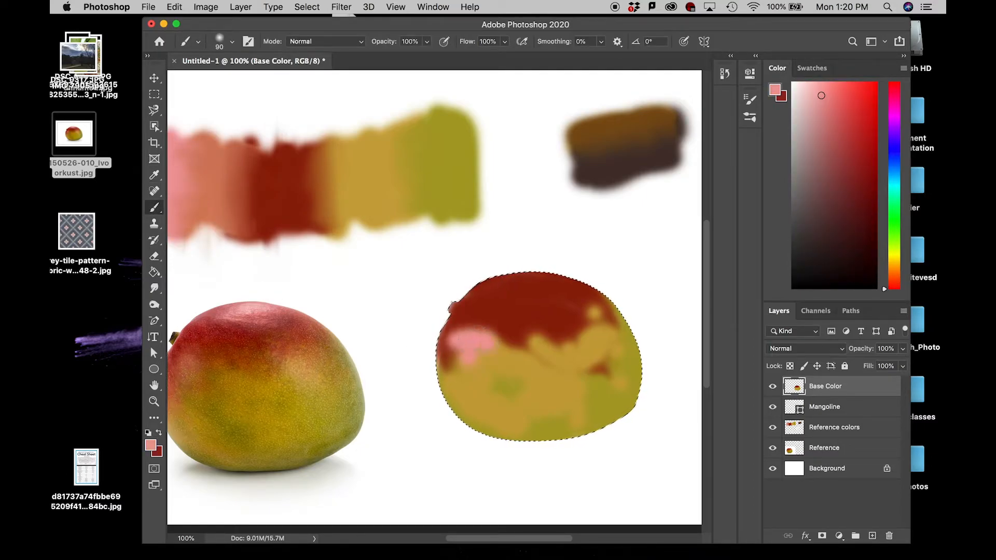
key(i)
click(224, 182)
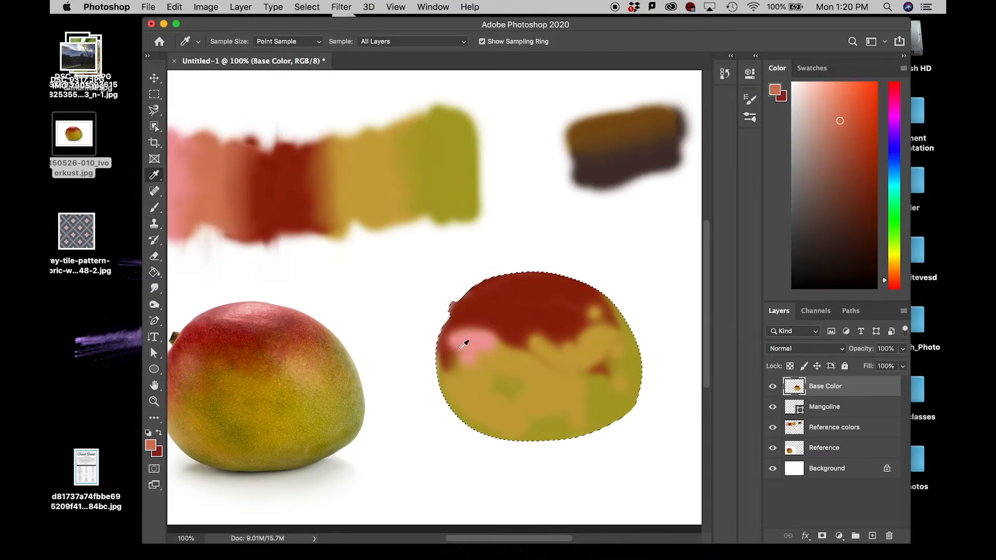
key(b)
click(511, 338)
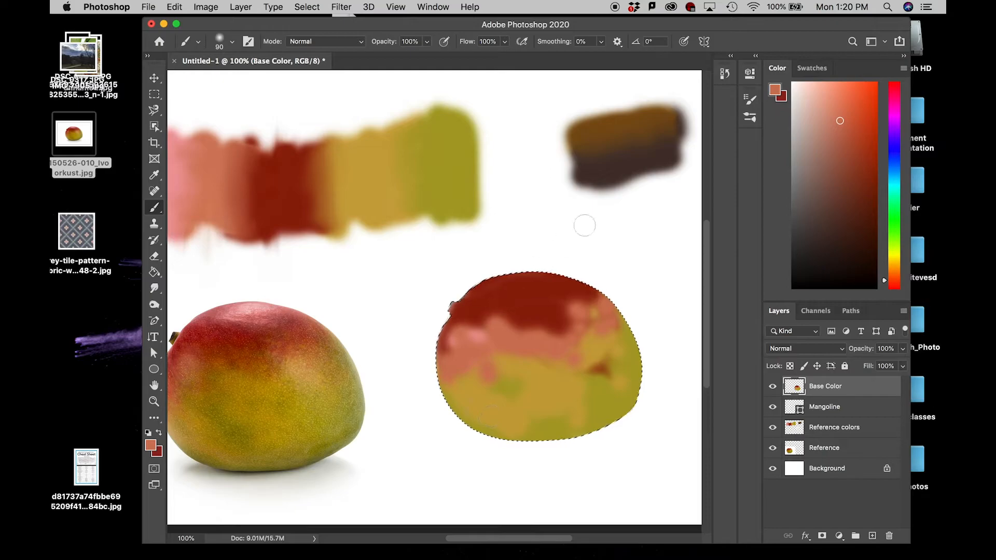
- Shade the mango's bottom and right edges with a darkened olive green, and paint a pink highlight near its upper edge
key(i)
click(465, 135)
click(870, 182)
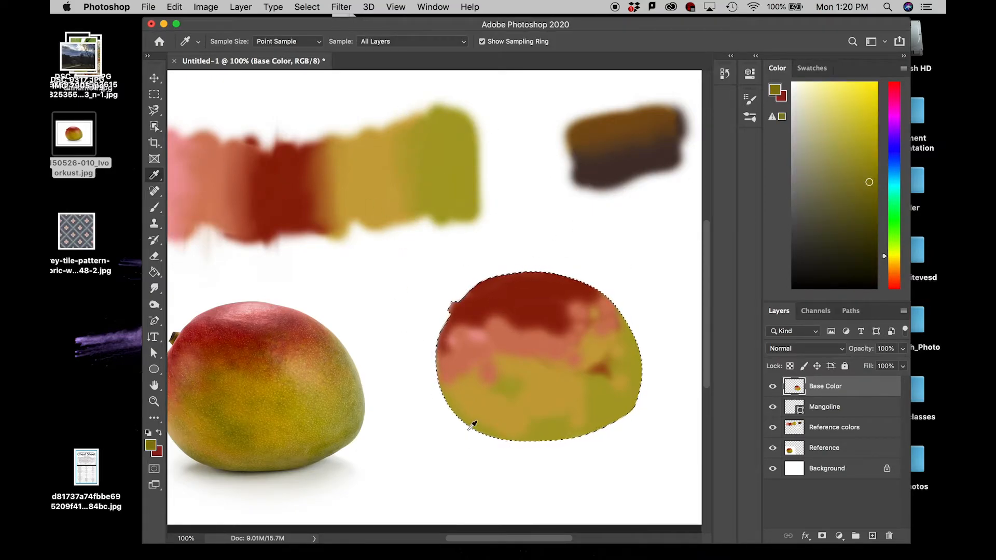
key(b)
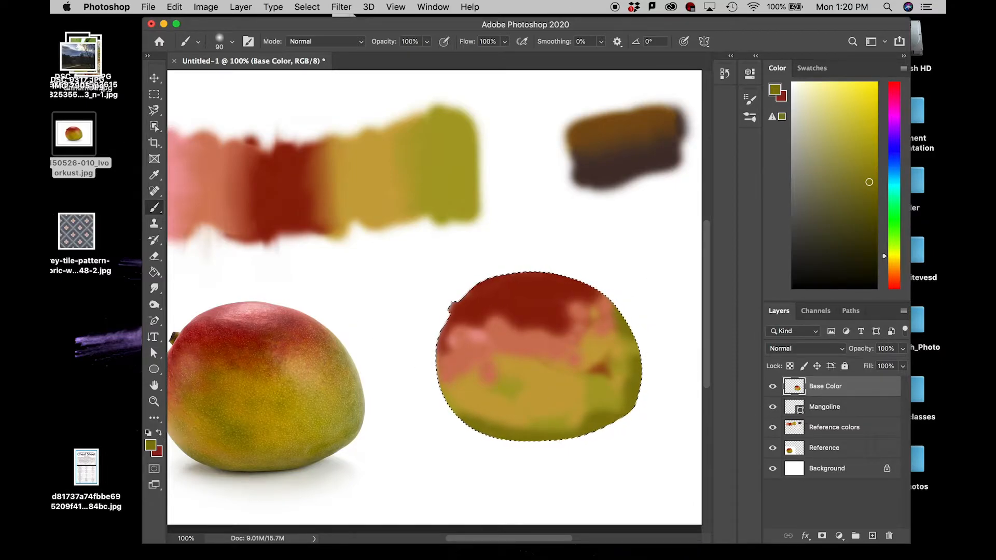
alt+click(194, 166)
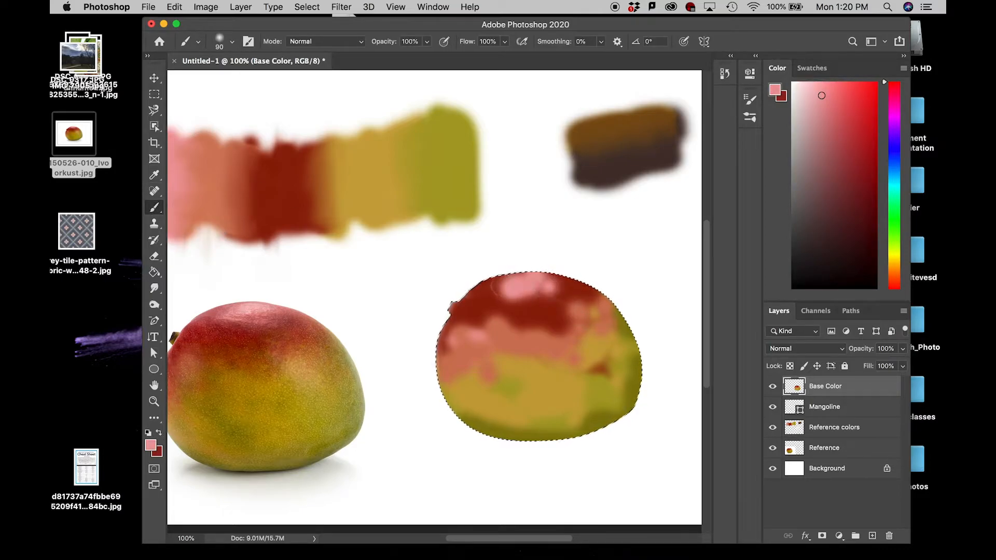
- Blend the mango's painted colours together with the Mixer Brush reduced to size 90
click(156, 208)
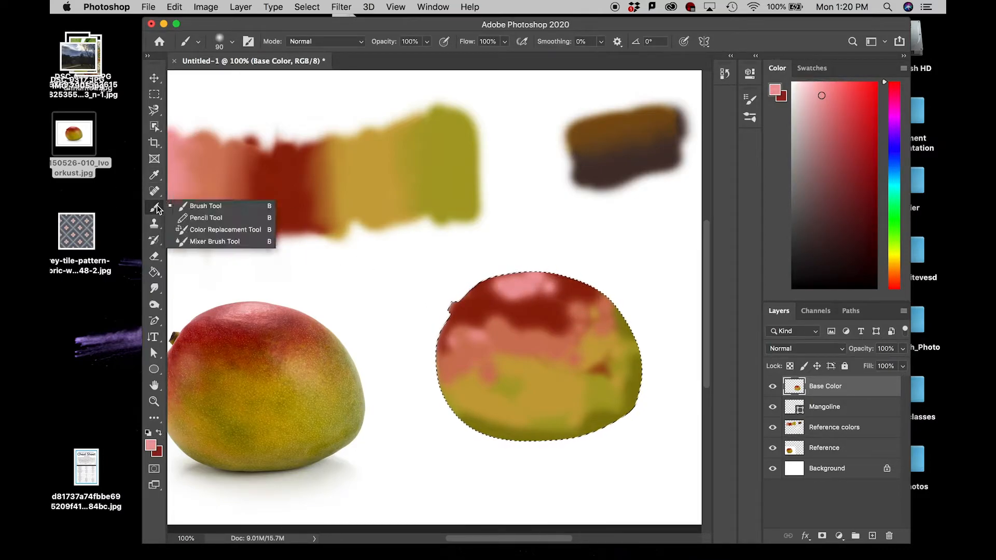
click(215, 241)
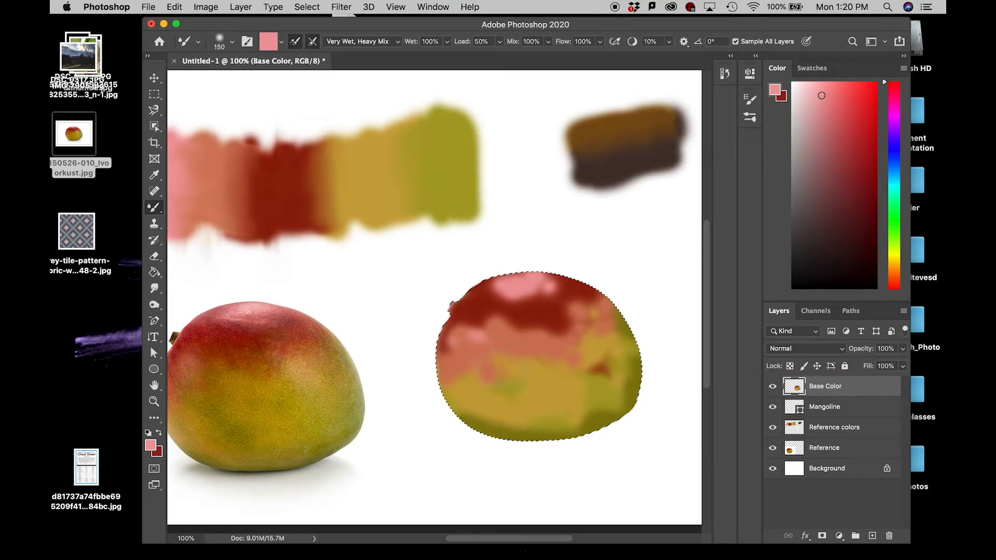
alt+click(509, 311)
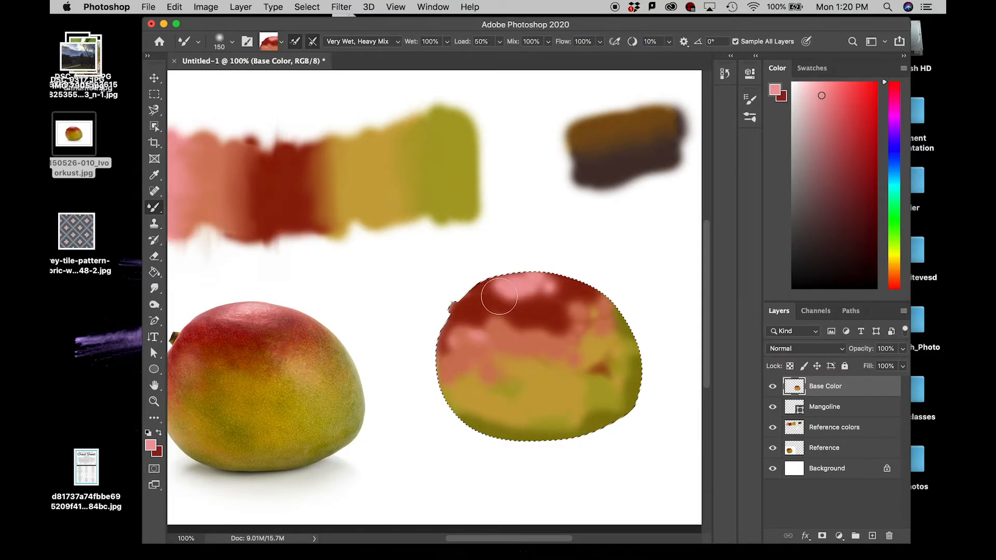
key(bracketleft)
key(bracketleft)
key(bracketleft)
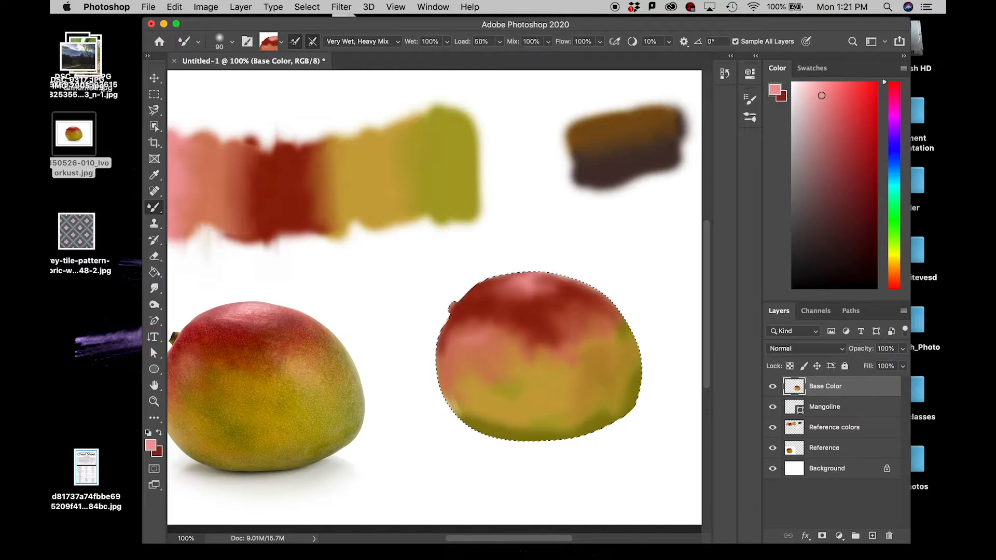
mouse_move(215, 329)
mouse_down()
mouse_move(230, 339)
mouse_move(256, 334)
mouse_up()
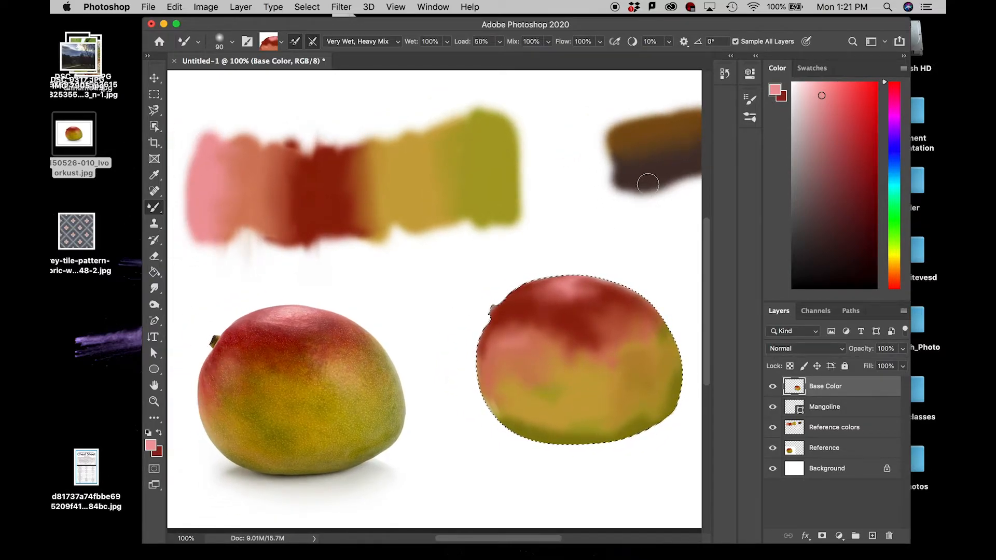
- Sample the brown swatch and paint the mango's stem with the Brush tool reduced to size 30
alt+click(653, 125)
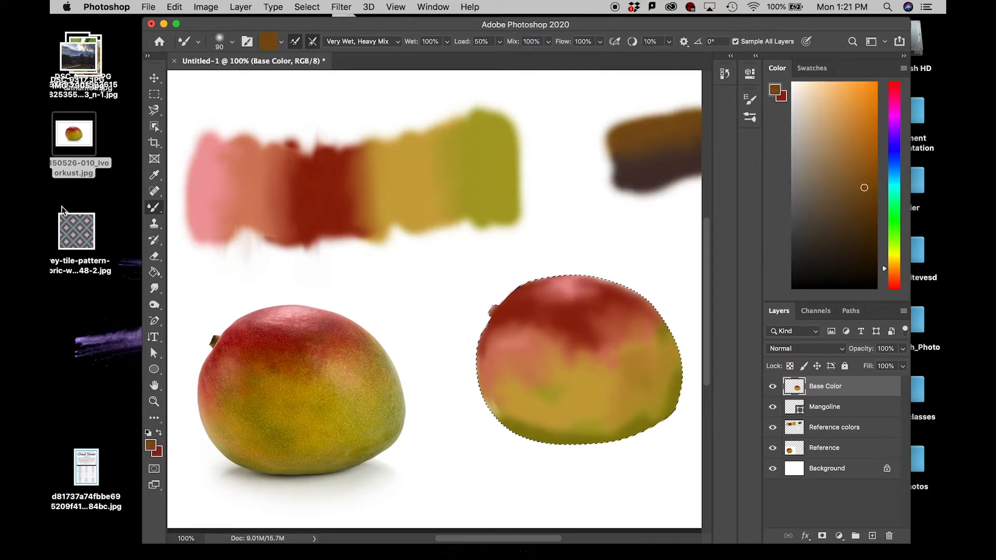
click(158, 206)
click(207, 205)
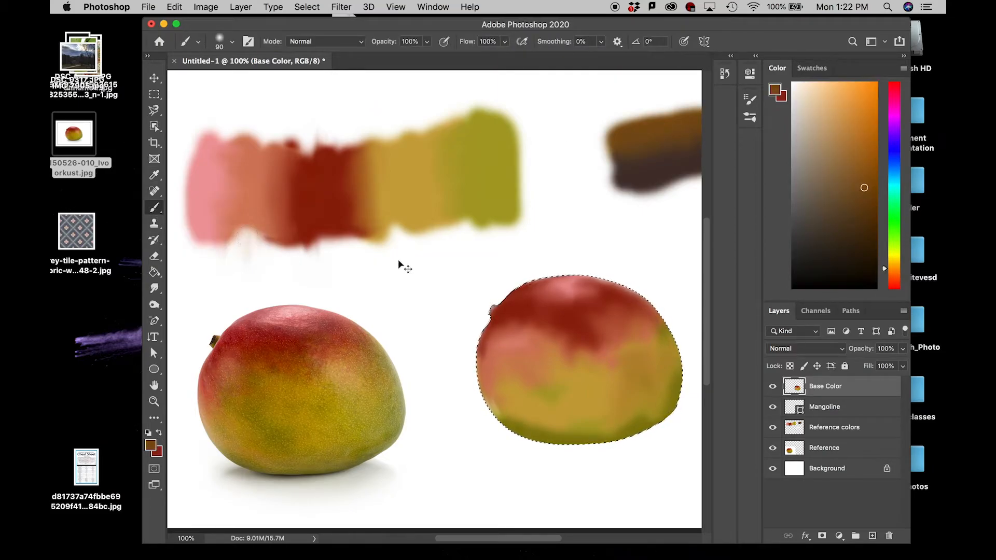
key(super+equal)
key(super+equal)
key(super+equal)
drag(398, 260, 220, 222)
key(bracketleft)
key(bracketleft)
key(bracketleft)
key(bracketleft)
key(bracketleft)
key(bracketleft)
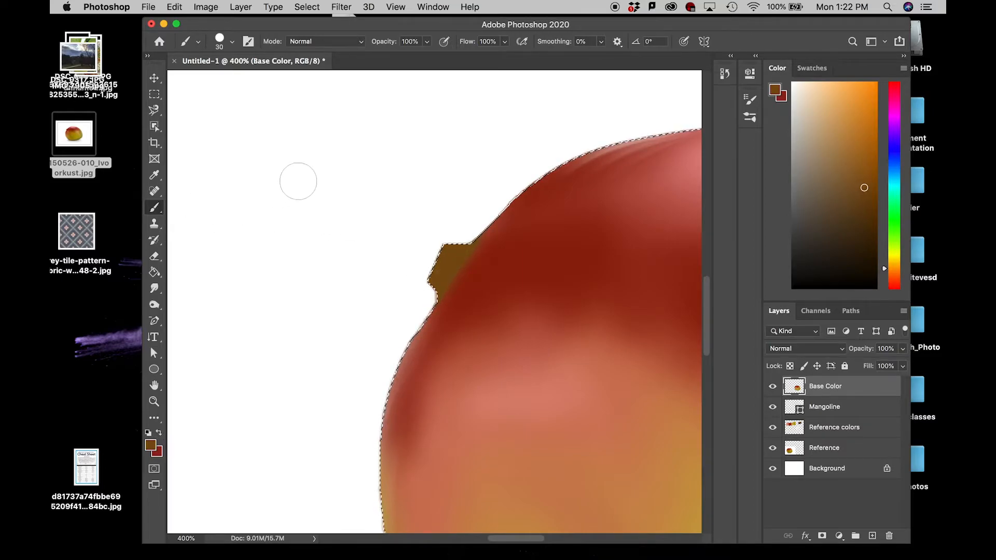
- Choose a near-black brown and shade the stem along the mango's edge with a size 10 brush
click(818, 254)
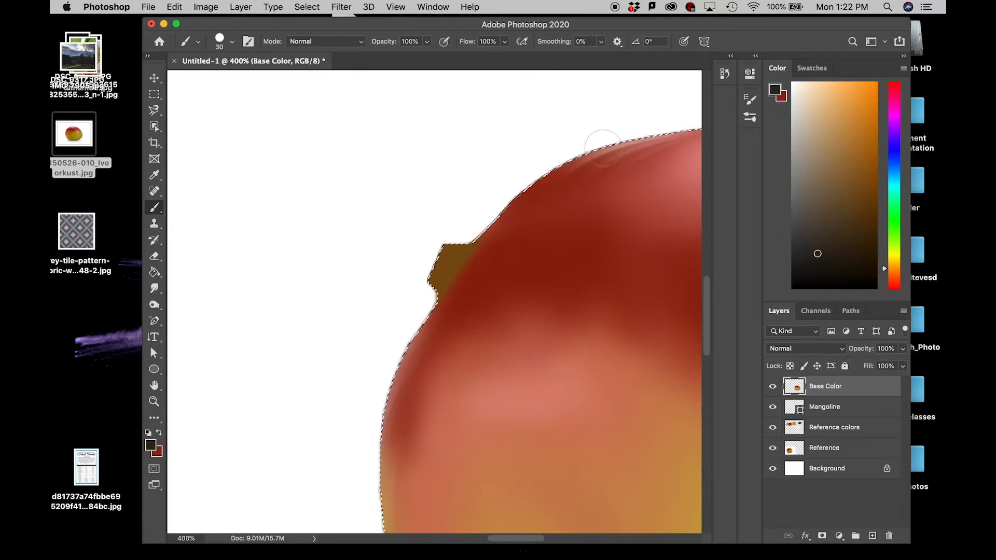
key(bracketleft)
key(bracketleft)
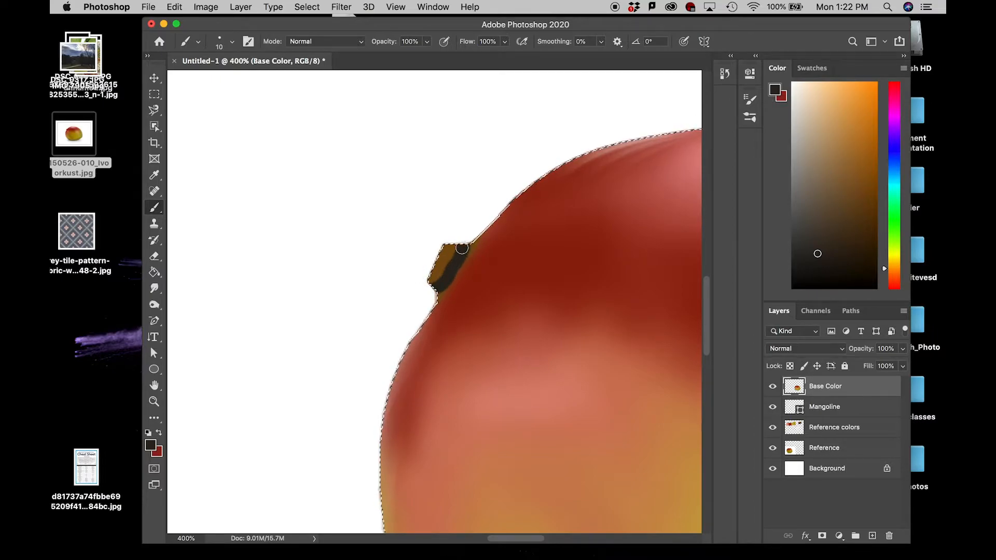
- Blend the stem's brown and dark shading together with the Mixer Brush at size 10
right_click(155, 210)
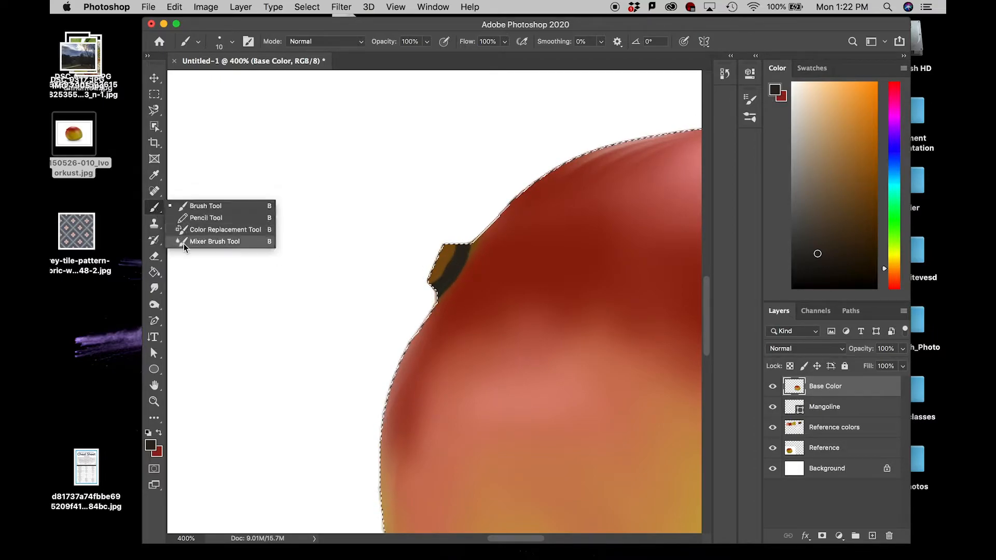
click(185, 242)
key(bracketleft)
key(bracketleft)
key(bracketleft)
key(bracketleft)
key(bracketleft)
key(bracketleft)
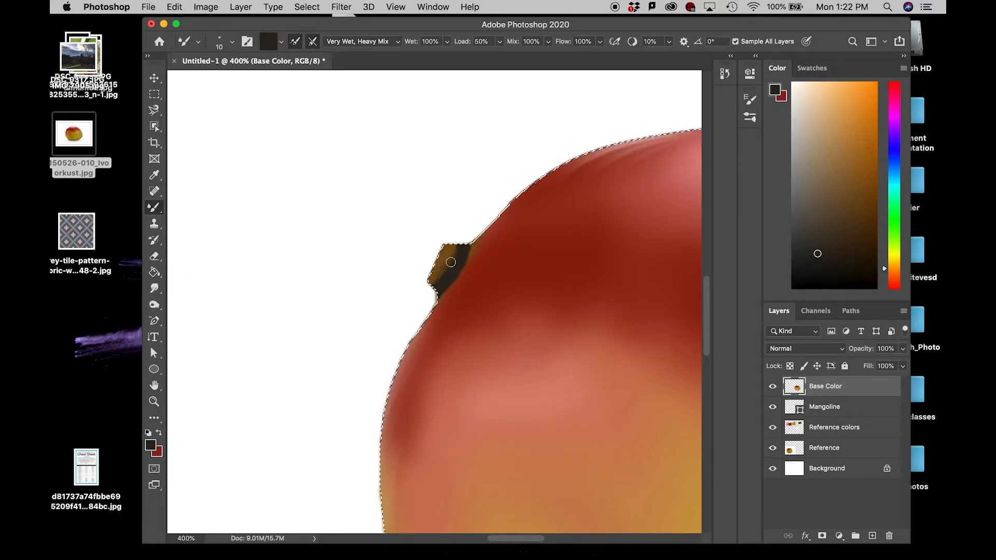
drag(439, 283, 451, 271)
key(super+minus)
key(super+minus)
key(super+minus)
key(super+minus)
key(super+minus)
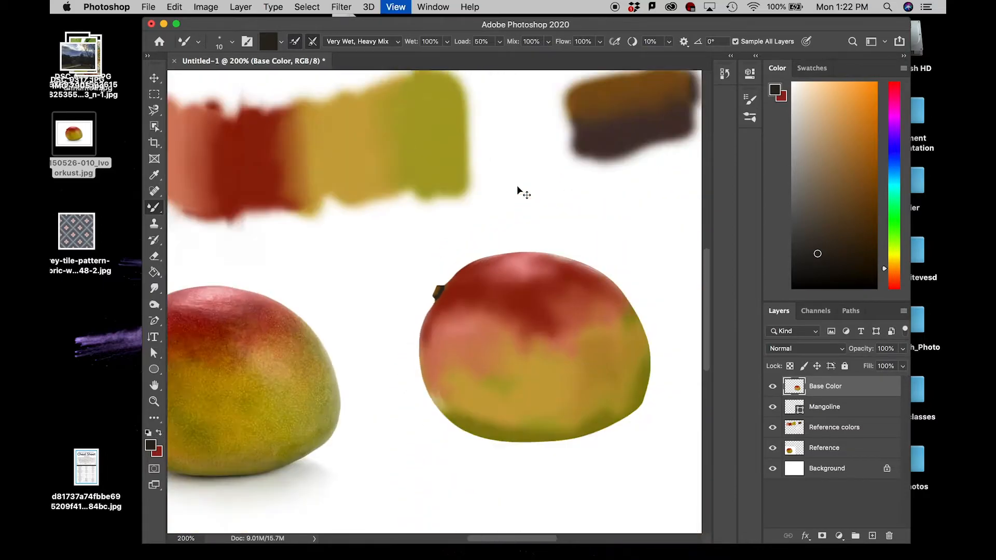
key(super+plus)
key(super+plus)
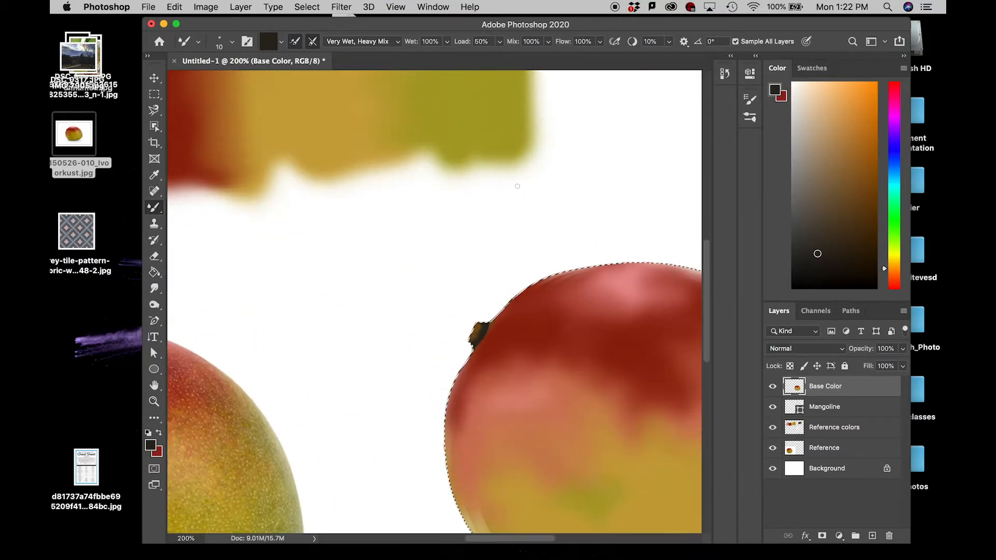
key(super+minus)
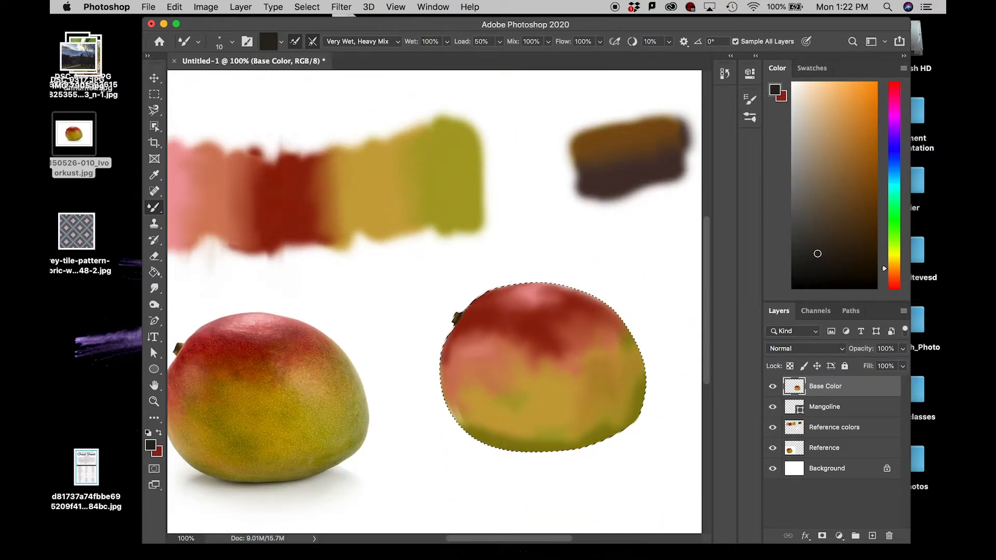
- Reselect the mango shape from the Mangoline layer with the Object Selection tool, and make Base Color the active layer
key(super+d)
click(833, 407)
click(154, 126)
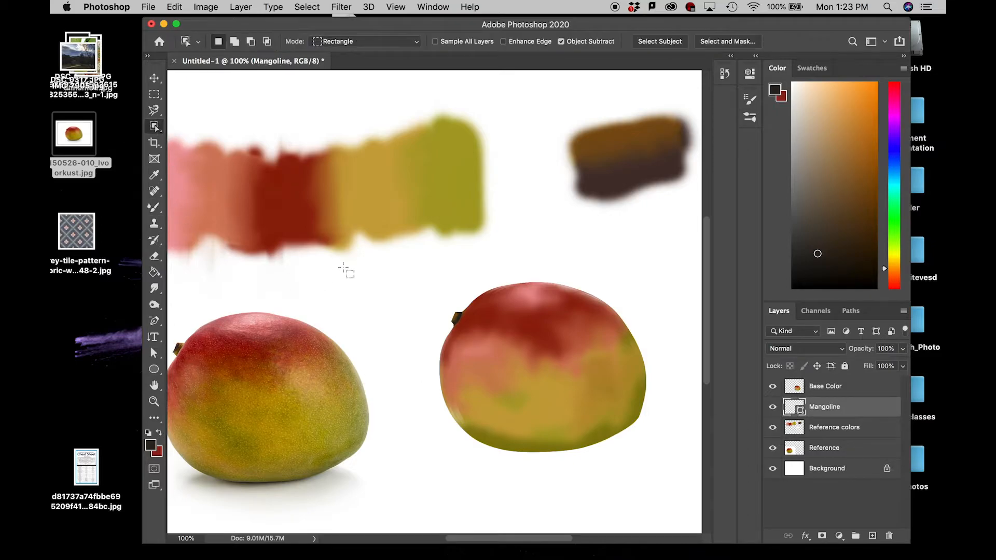
drag(634, 453, 665, 461)
click(816, 385)
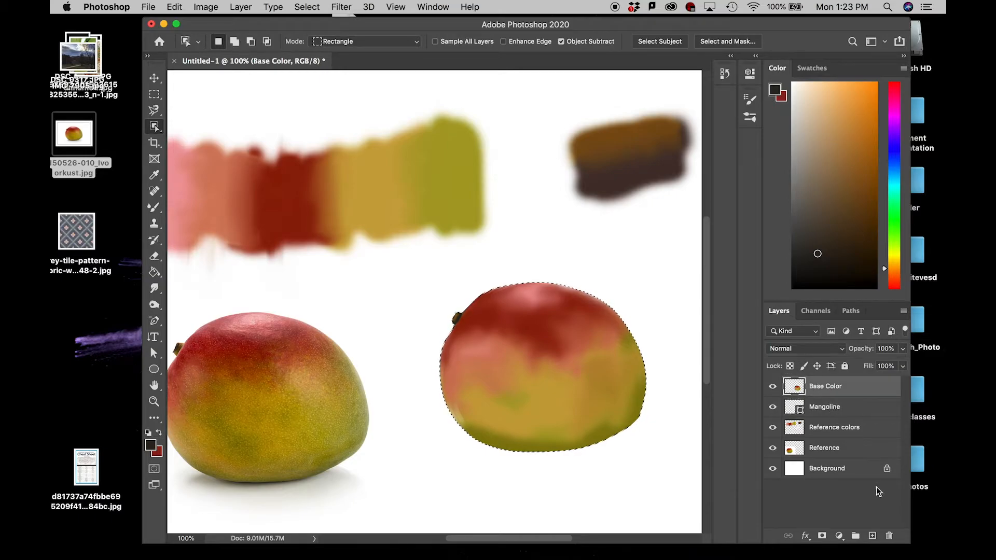
- Add a new layer above Base Color and name it Colortex
click(871, 535)
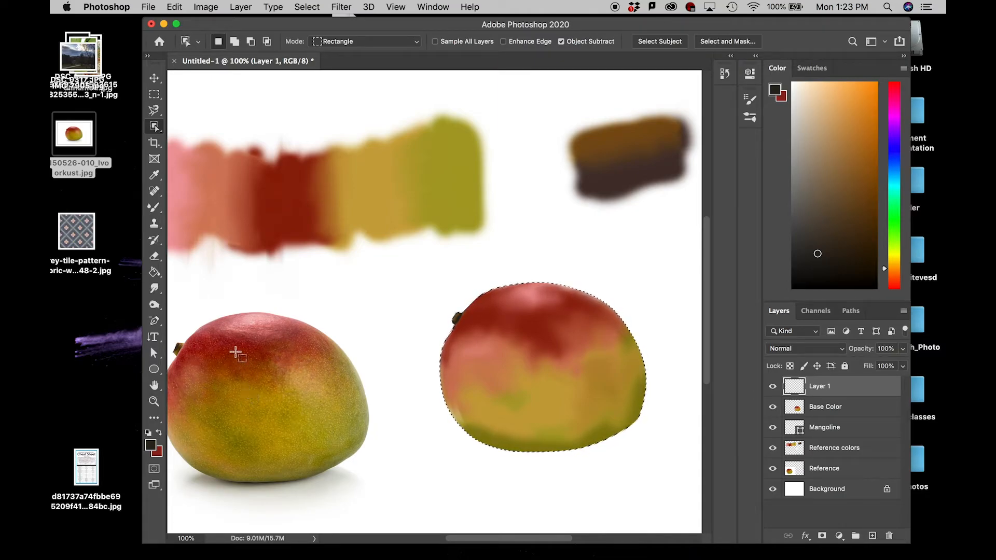
double_click(819, 386)
text(Colortex)
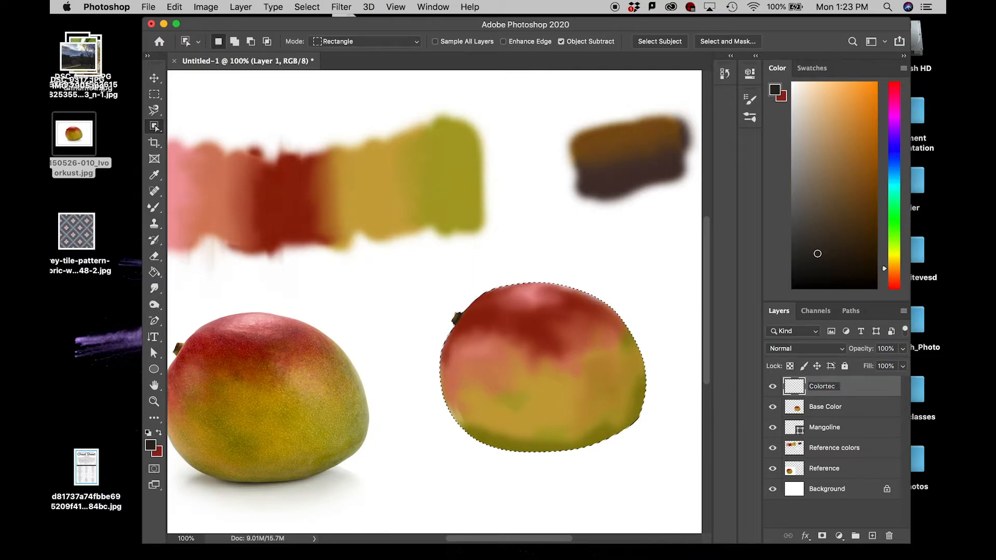
key(Return)
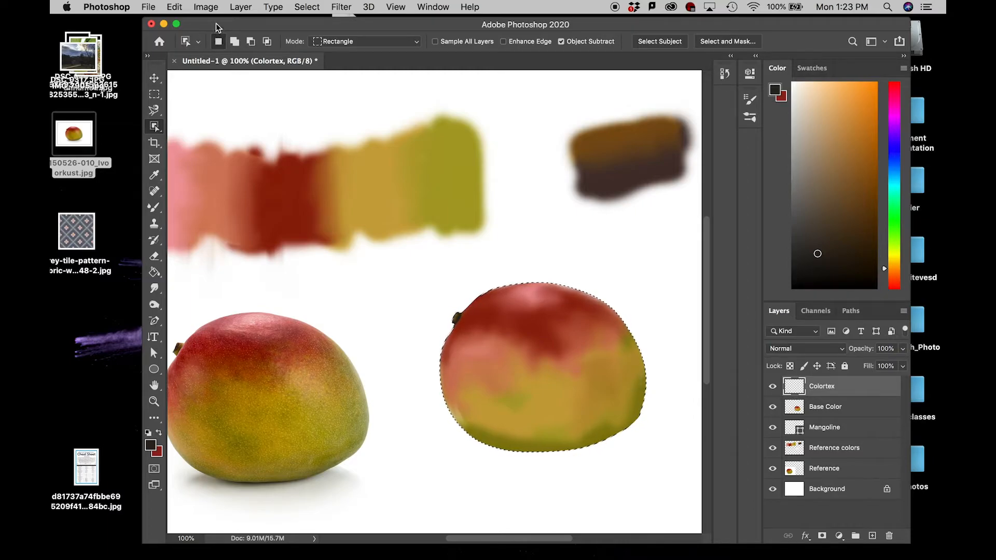
- Open the Brush Settings and switch from the Mixer Brush to the regular Brush tool
click(432, 7)
click(454, 130)
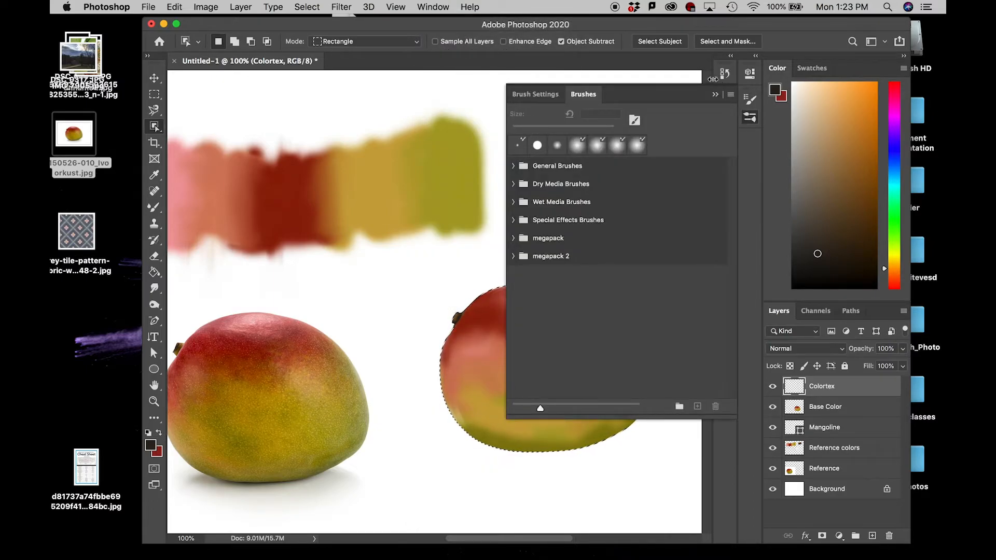
click(446, 4)
click(436, 3)
click(715, 95)
click(749, 99)
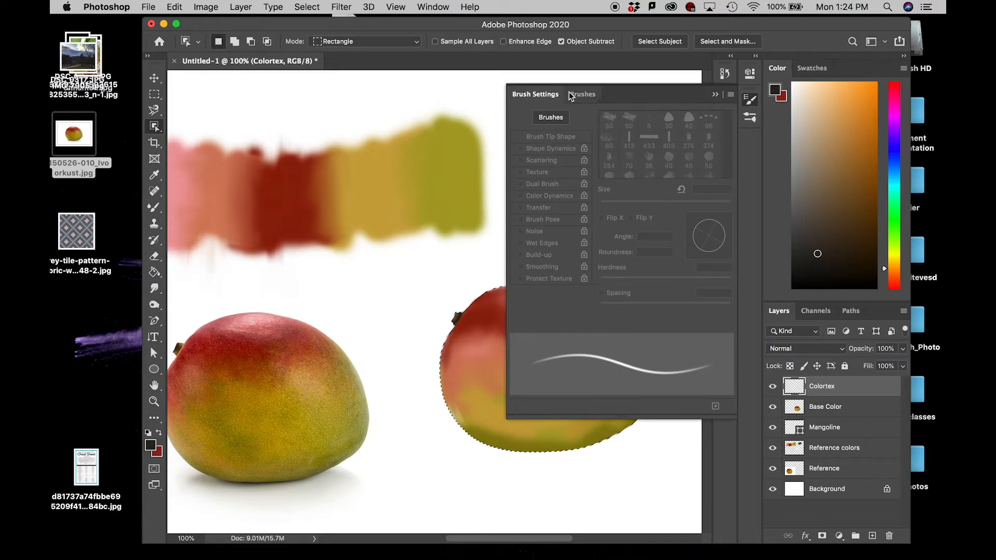
click(749, 99)
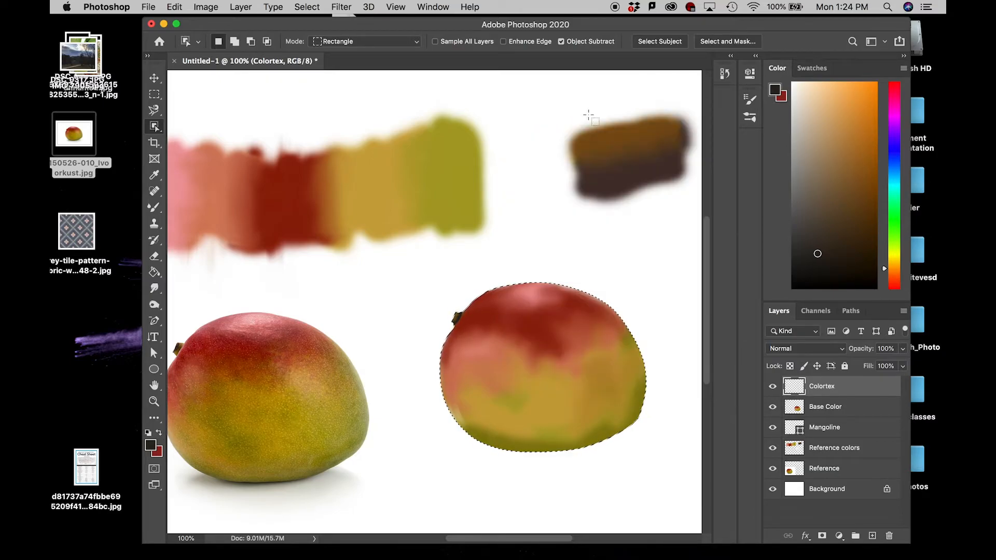
click(749, 99)
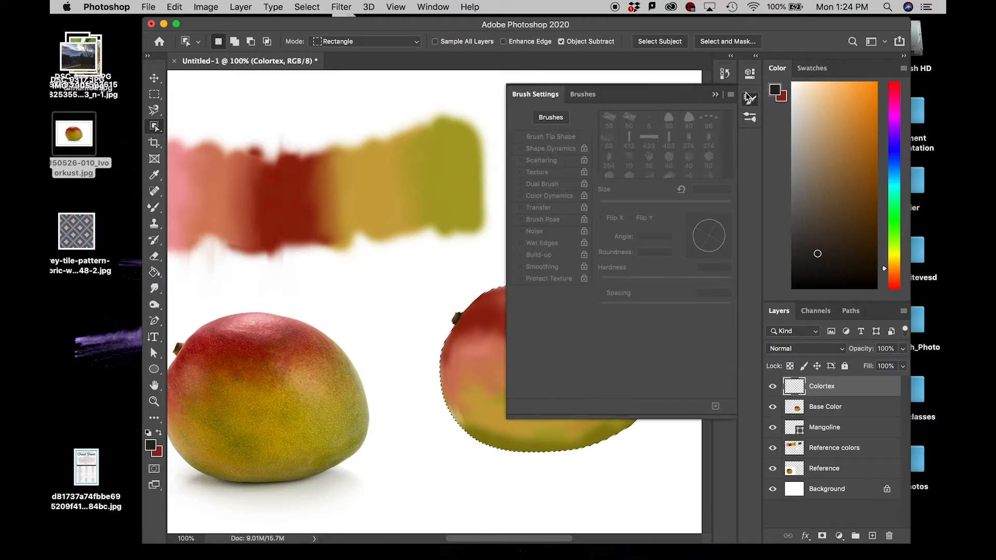
click(154, 207)
right_click(154, 211)
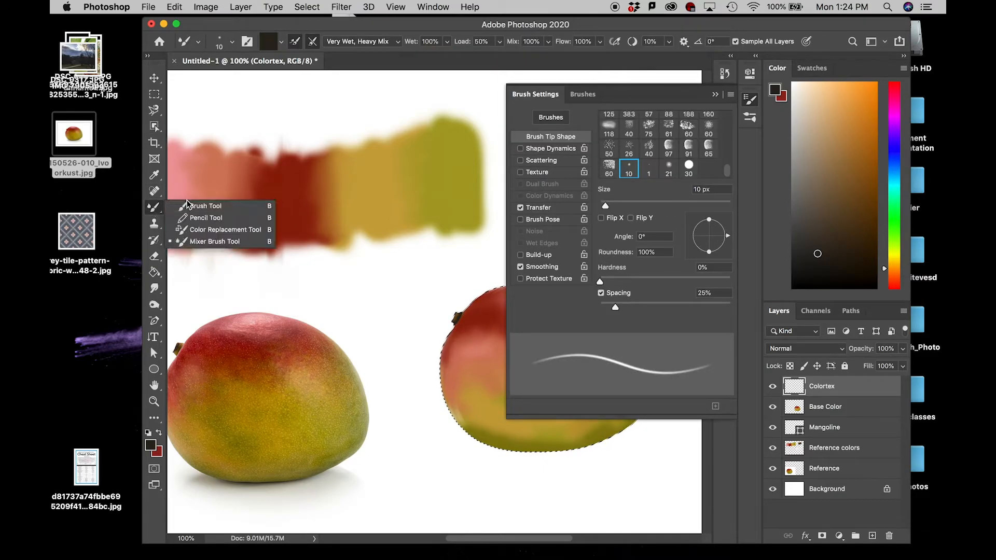
click(200, 200)
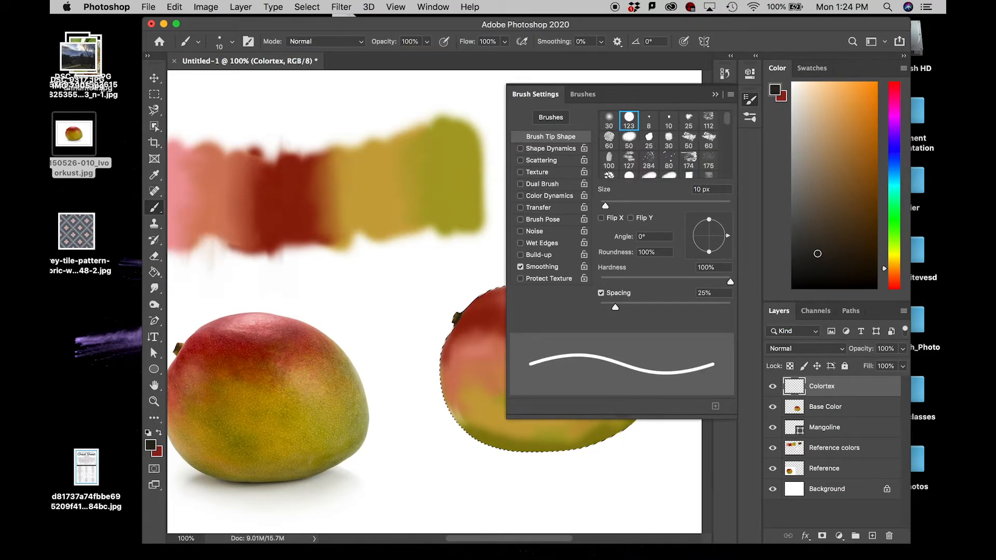
- Browse the brush tip shapes and choose the 80 px speckled texture tip
scroll(616, 163, down, 10)
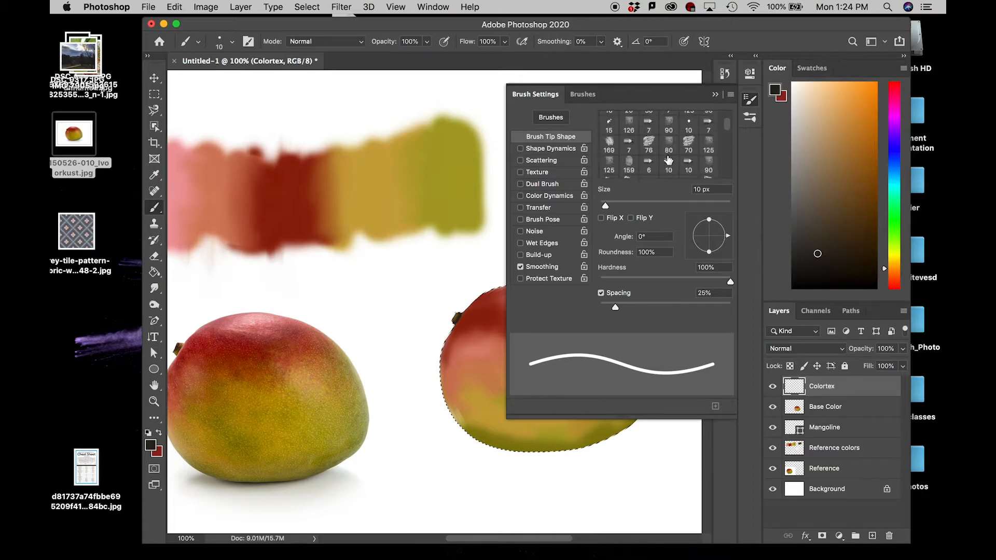
scroll(688, 151, down, 8)
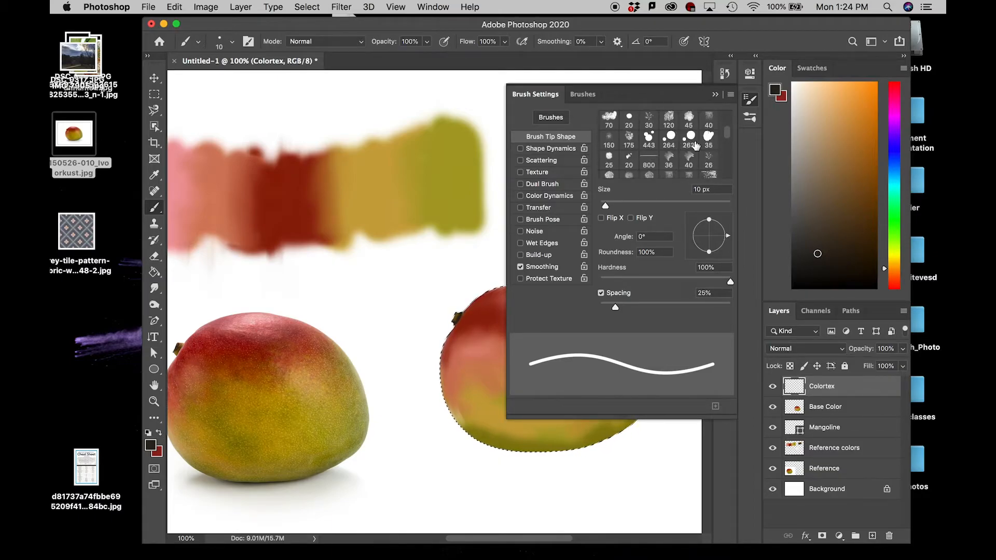
mouse_move(725, 134)
mouse_down()
mouse_move(725, 149)
mouse_move(712, 149)
mouse_up()
scroll(681, 153, down, 3)
scroll(682, 153, up, 3)
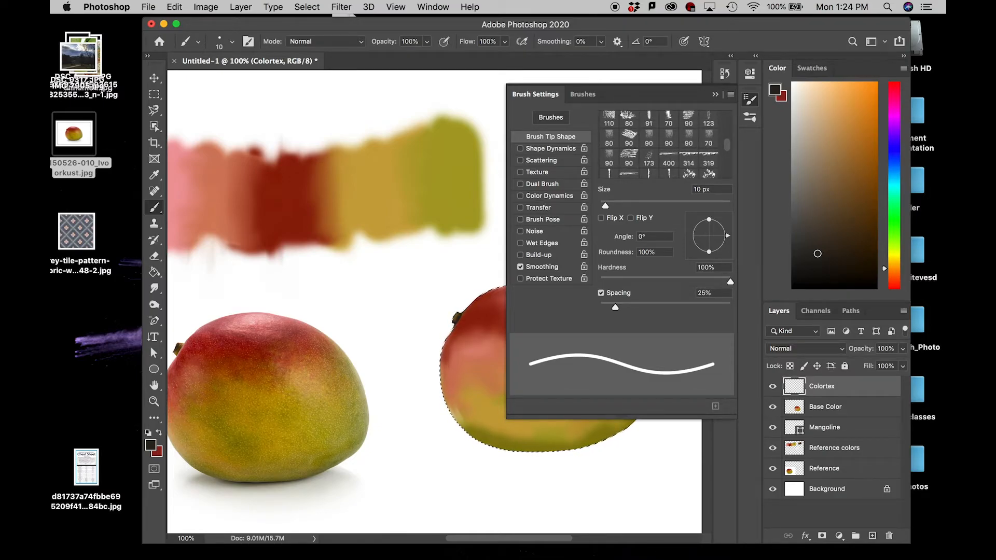
scroll(644, 154, up, 3)
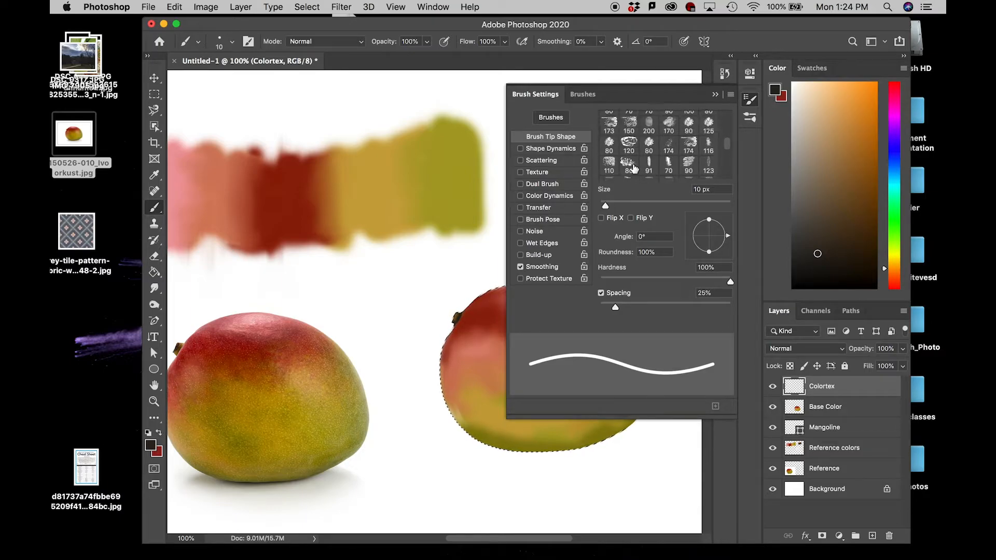
scroll(627, 160, up, 2)
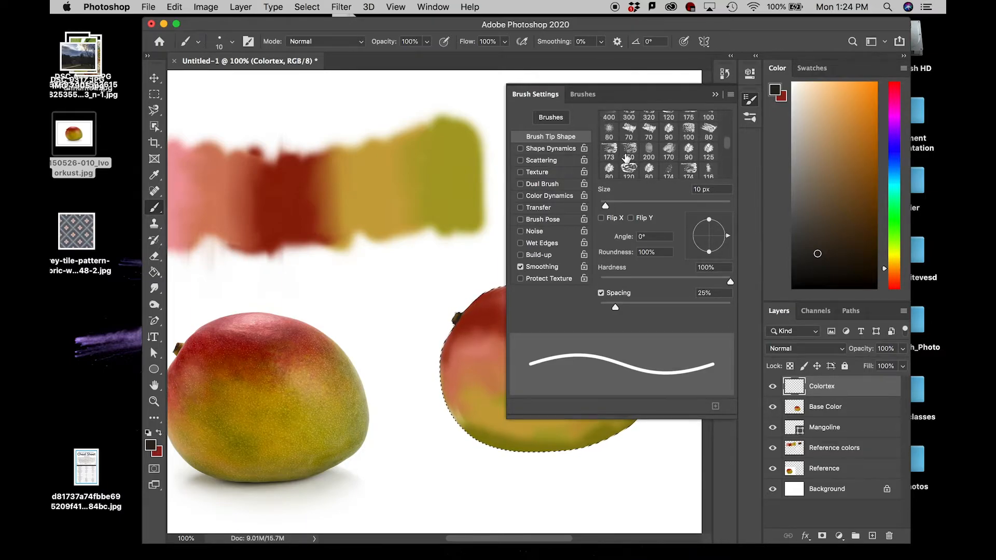
scroll(632, 168, down, 1)
scroll(634, 172, down, 2)
click(629, 152)
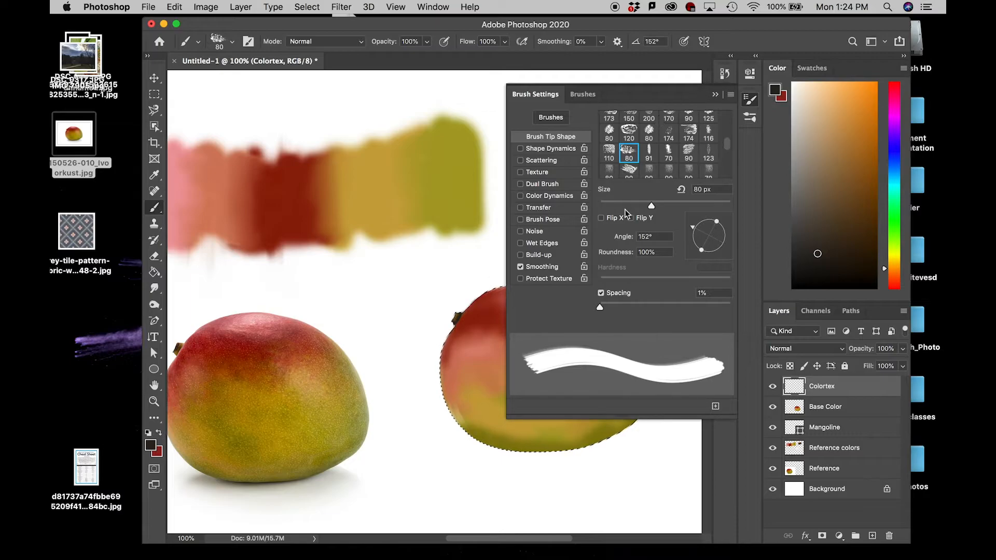
- Try dark texture stamps on the mango's left side at sizes 80 and 100, and undo them
click(477, 372)
click(483, 390)
click(484, 409)
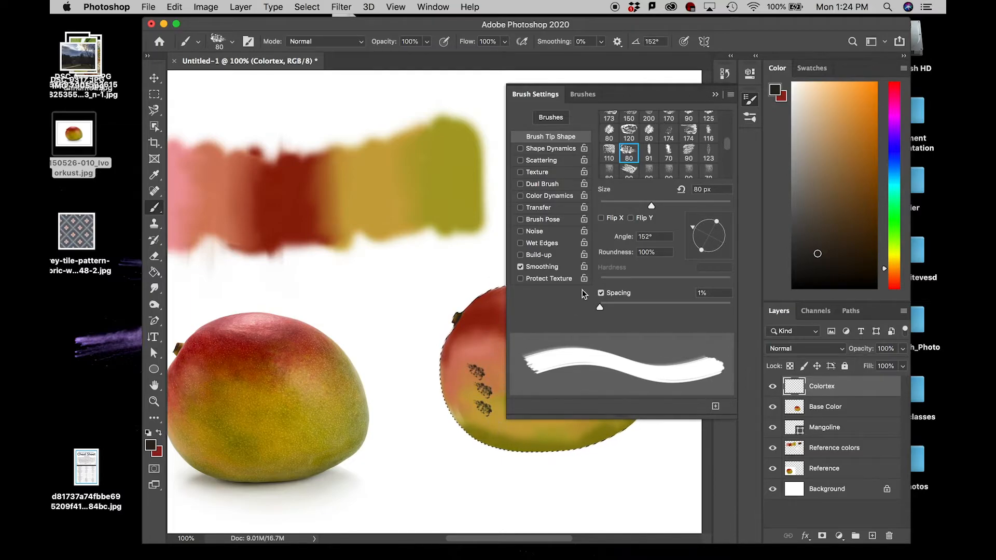
key(bracketright)
key(bracketright)
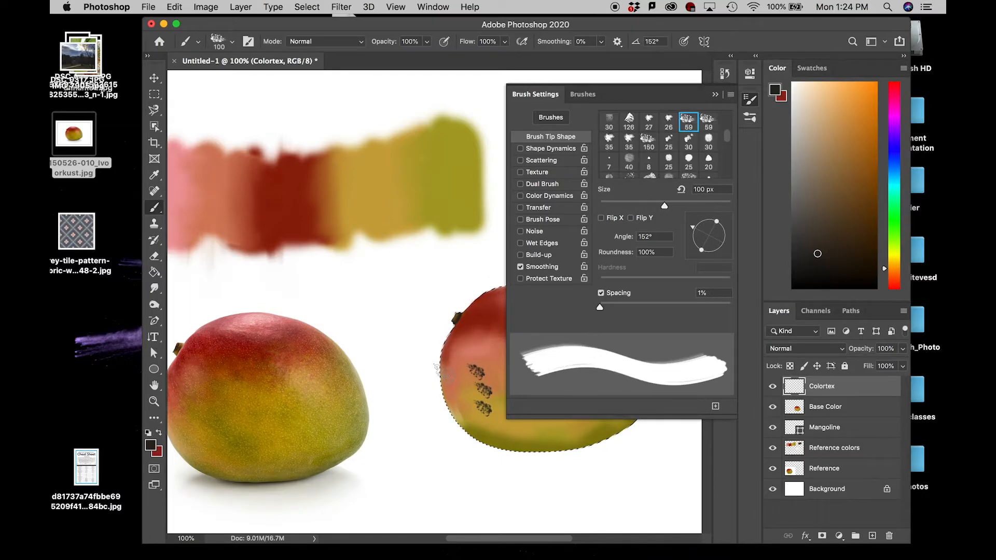
click(473, 346)
key(bracketright)
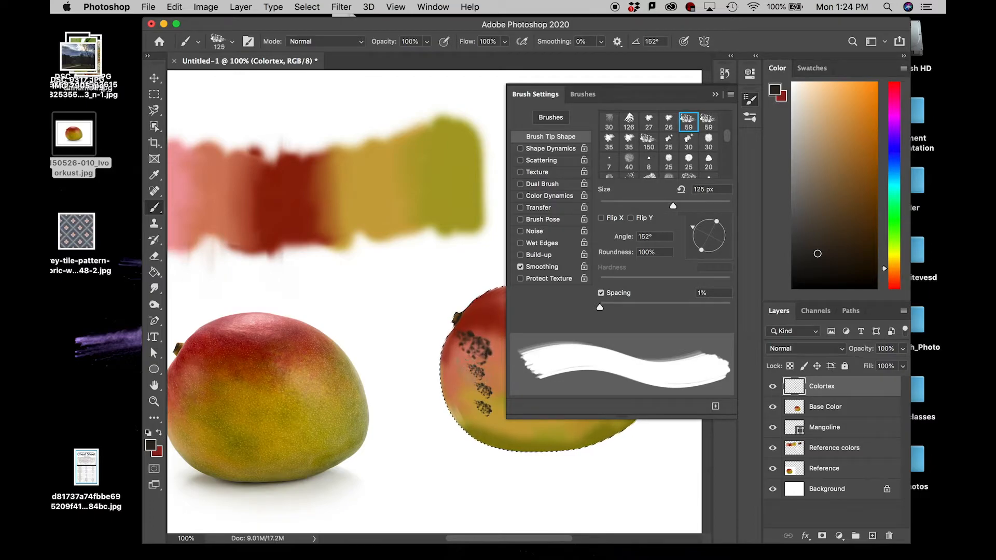
key(super+z)
key(super+z)
key(super+z)
key(super+z)
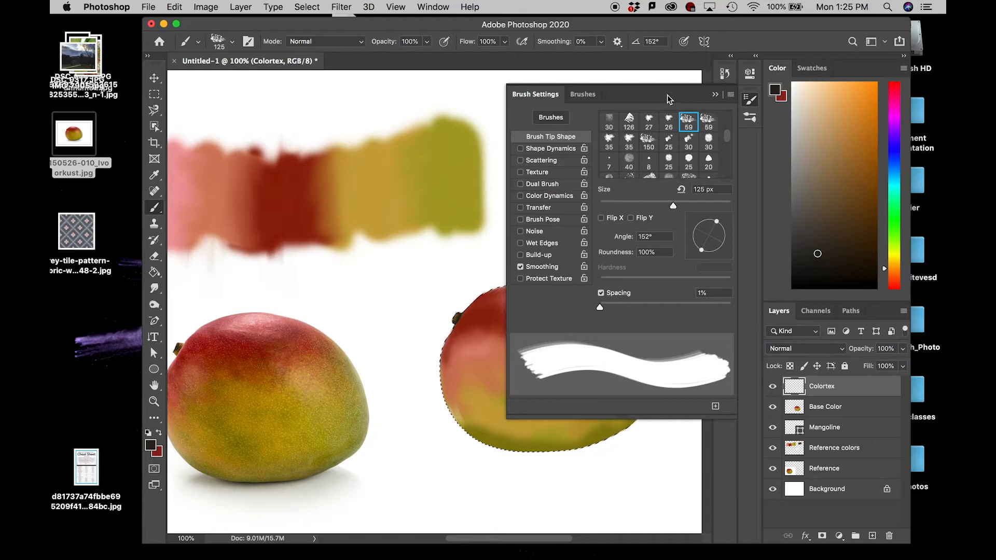
- Close the brush settings and set the texture brush size to 150
click(715, 95)
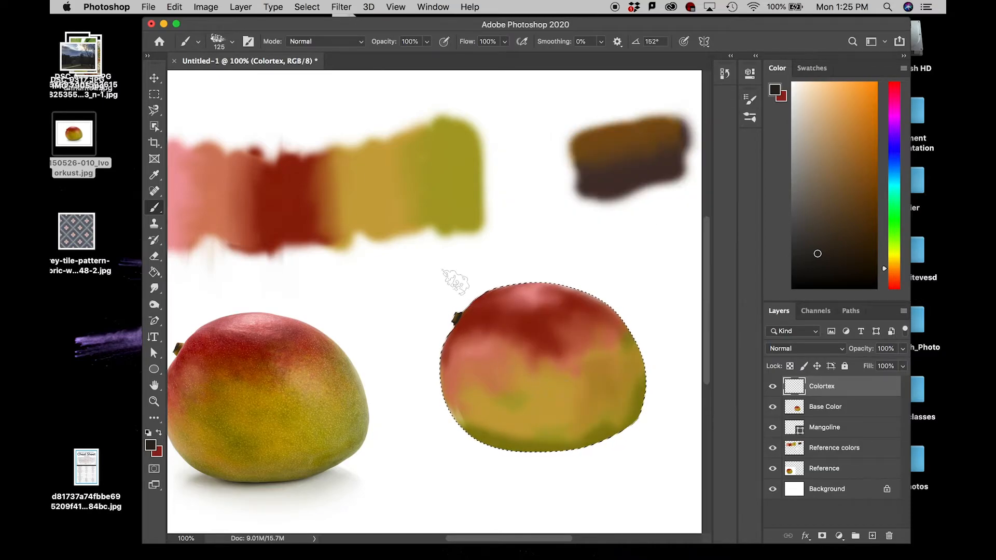
key(bracketright)
key(bracketright)
key(bracketleft)
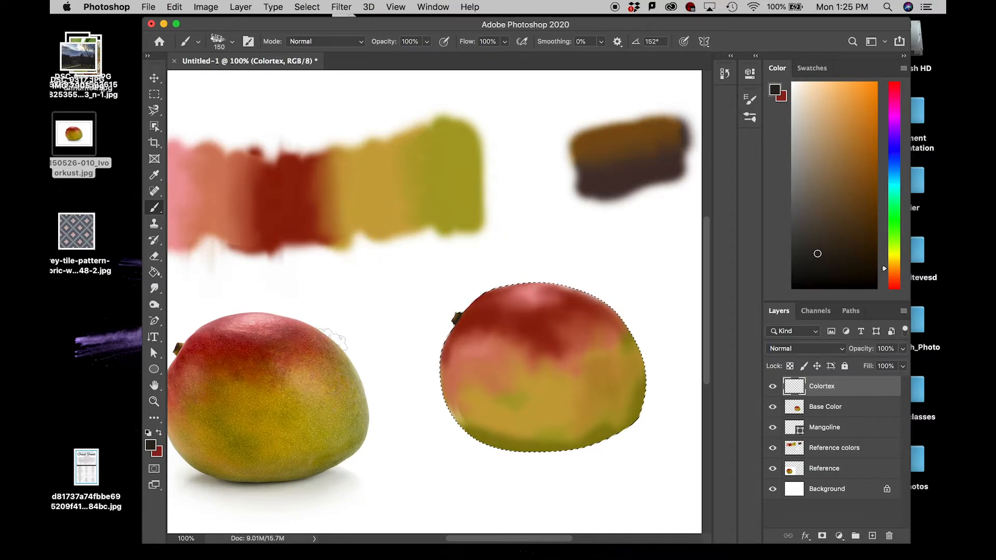
- Sample the dark red swatch and stamp speckled texture along the lower border of the mango's red area
key(i)
click(296, 189)
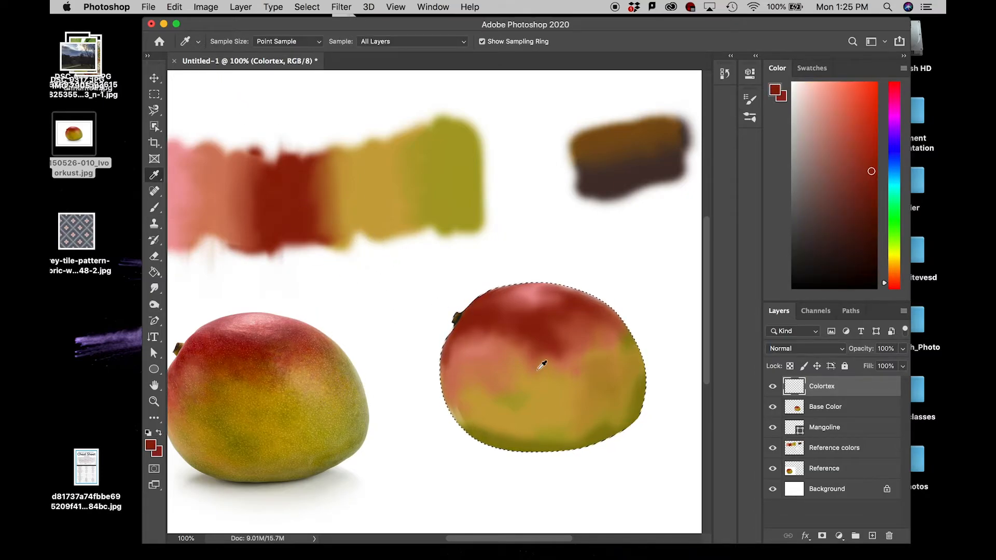
key(b)
click(515, 352)
click(570, 358)
click(585, 351)
click(598, 340)
click(550, 365)
click(523, 362)
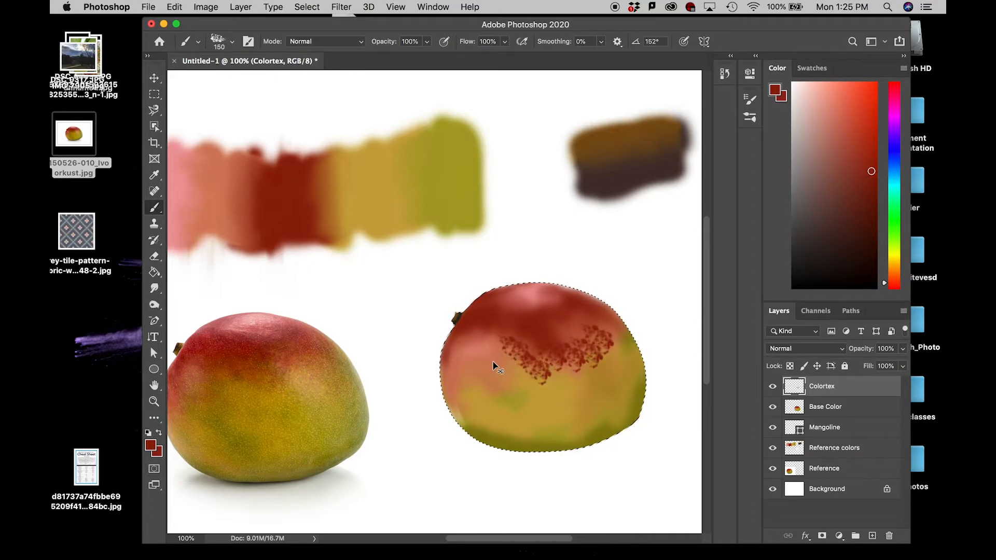
- Undo the dark red texture stamps along the lower border of the mango's red area
key(super+z)
key(super+z)
key(super+z)
key(super+z)
key(super+z)
key(super+z)
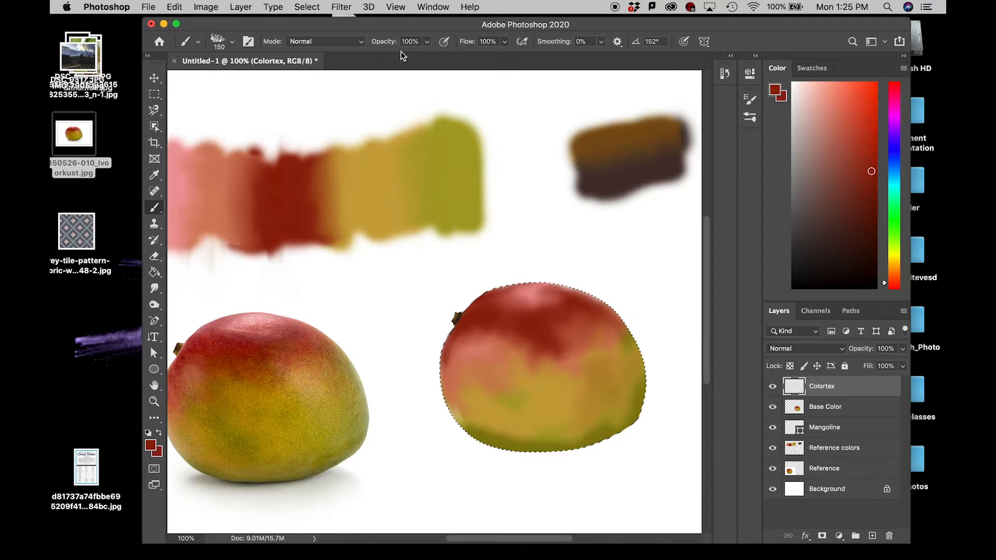
- Lower the brush opacity to 36% and stamp dark red speckles along the lower border of the mango's red area
click(427, 42)
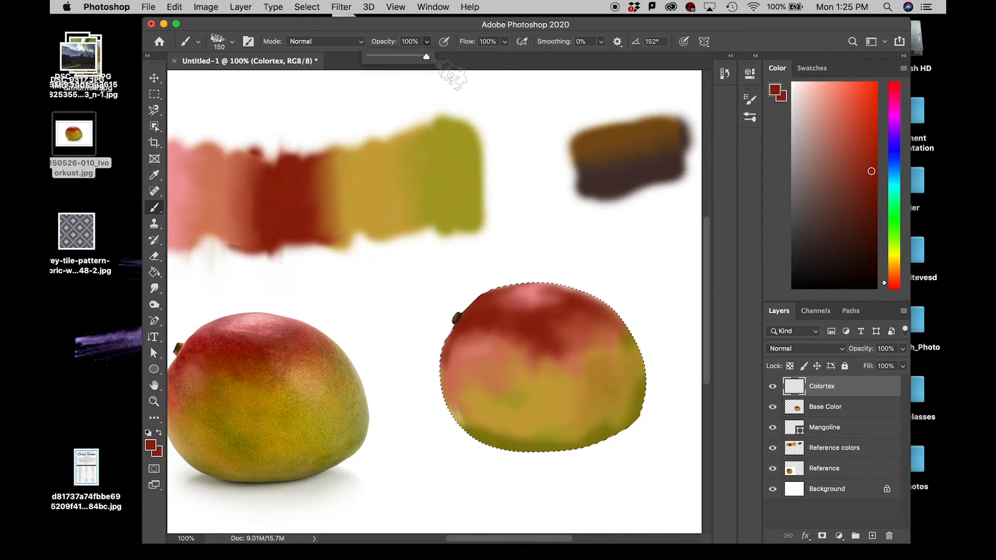
drag(399, 59, 389, 60)
click(511, 351)
mouse_move(511, 351)
mouse_down()
mouse_move(551, 376)
mouse_move(574, 329)
mouse_move(582, 340)
mouse_move(565, 357)
mouse_move(604, 338)
mouse_move(608, 320)
mouse_move(527, 343)
mouse_up()
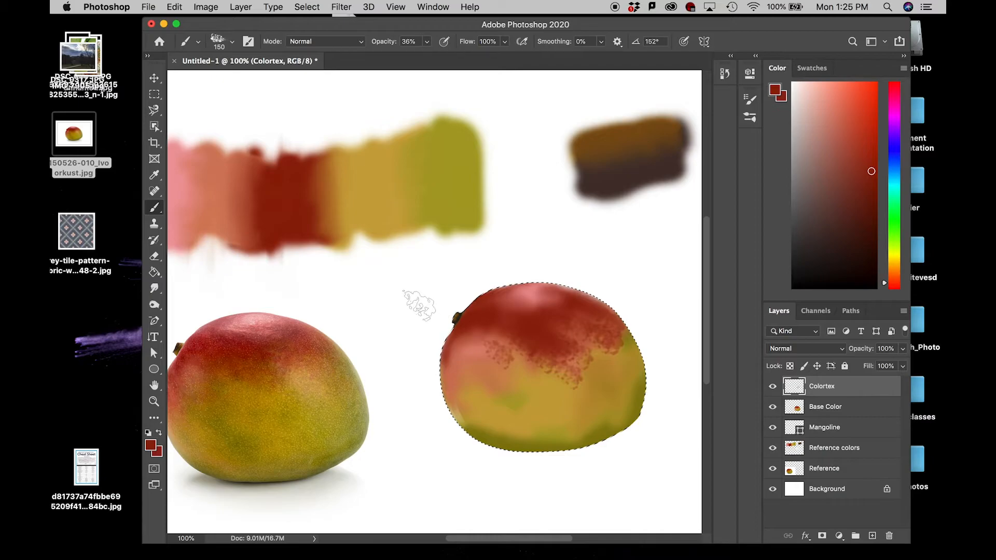
- Sample the salmon swatch and stamp its speckled texture across the mango's upper red area
key(i)
click(211, 186)
click(505, 321)
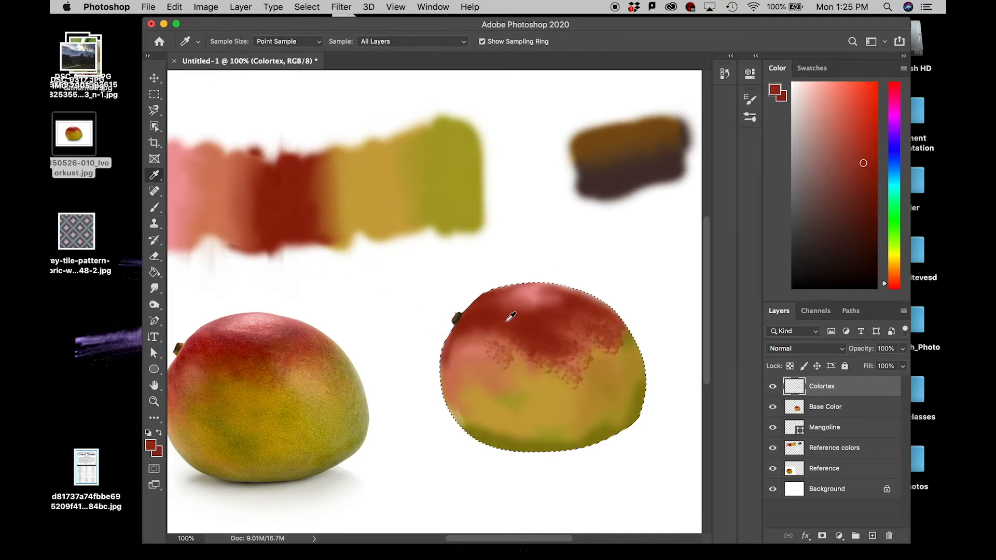
key(b)
key(i)
click(207, 192)
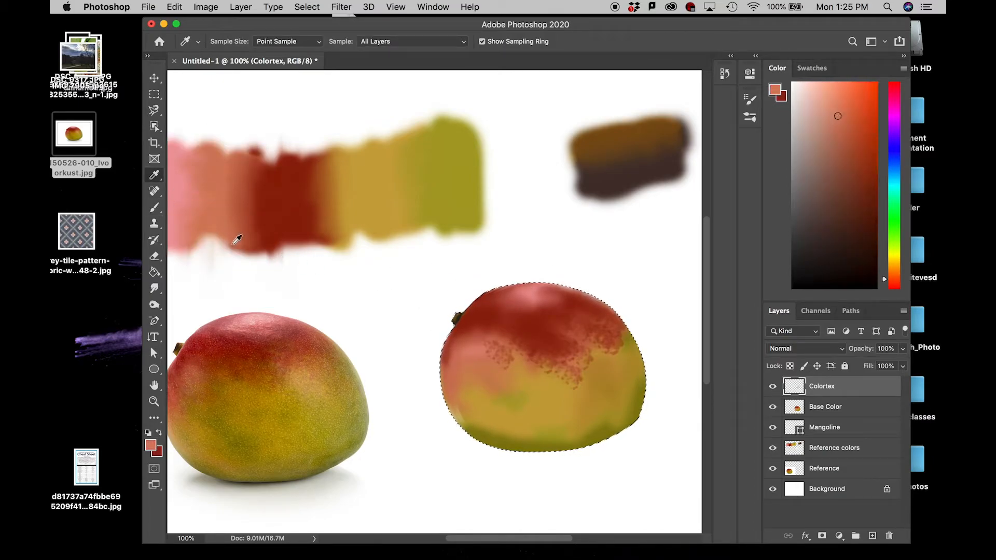
key(b)
mouse_move(481, 326)
mouse_down()
mouse_move(506, 324)
mouse_move(525, 342)
mouse_up()
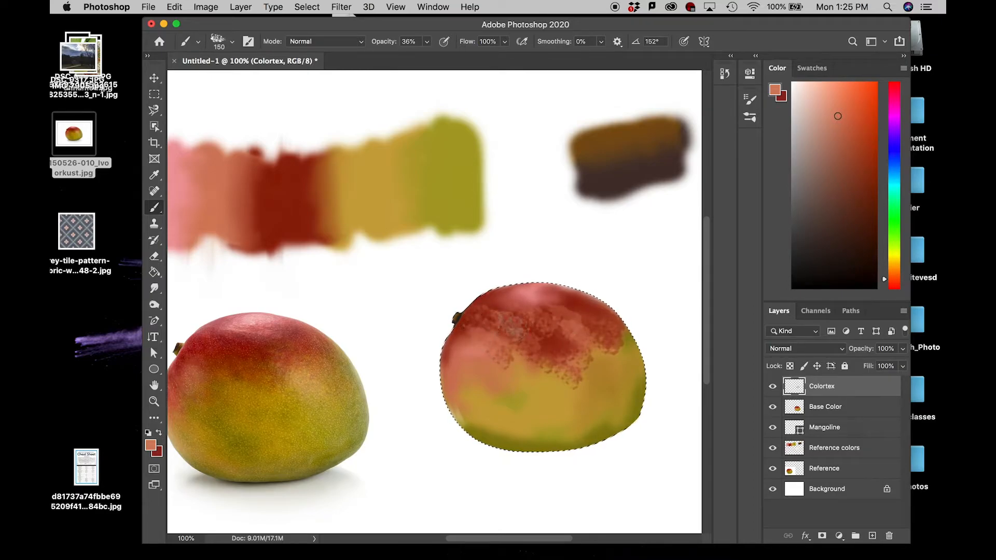
mouse_move(579, 303)
mouse_down()
mouse_move(504, 358)
mouse_move(475, 301)
mouse_up()
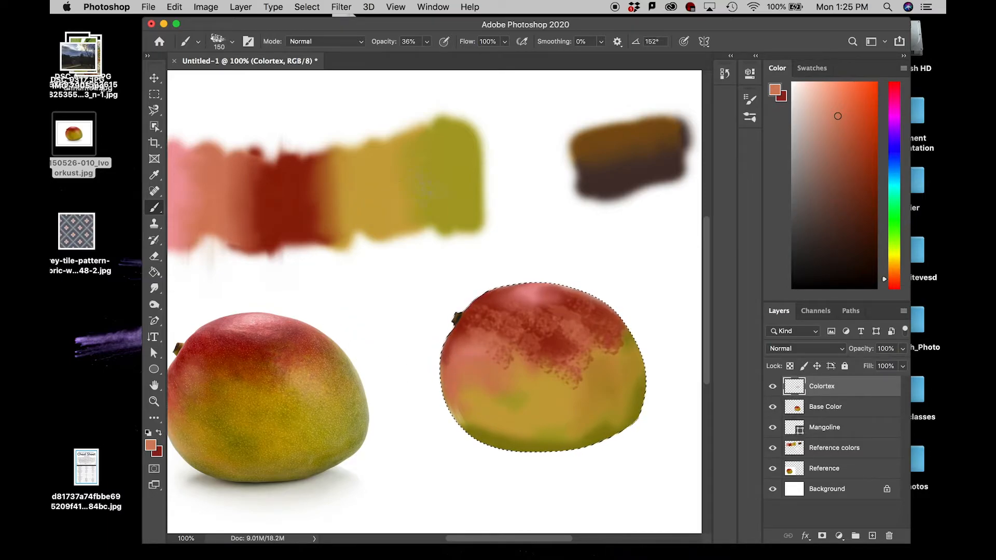
- Stamp texture over the mango's yellow-green areas with the olive green swatch, adding a darker olive along the lower edges
alt+click(467, 150)
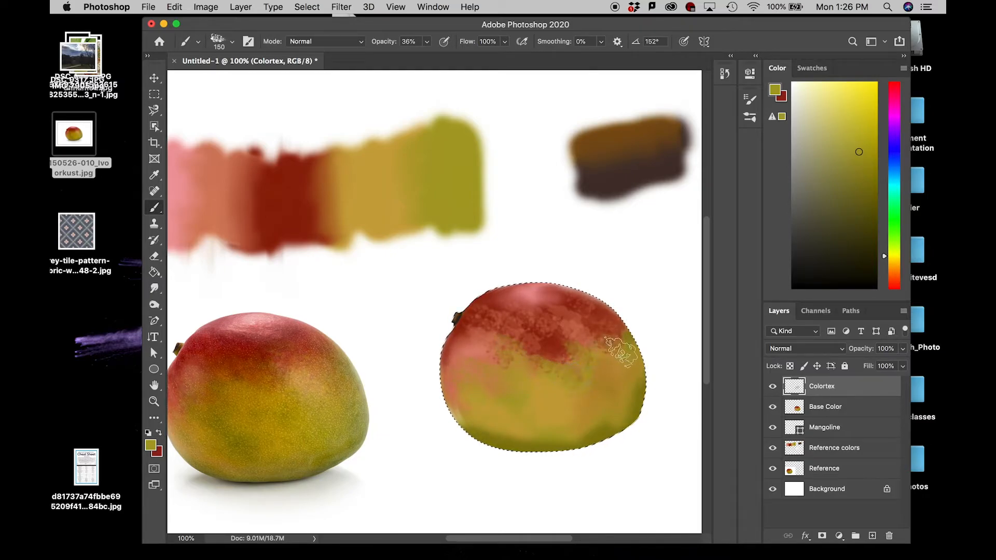
click(862, 227)
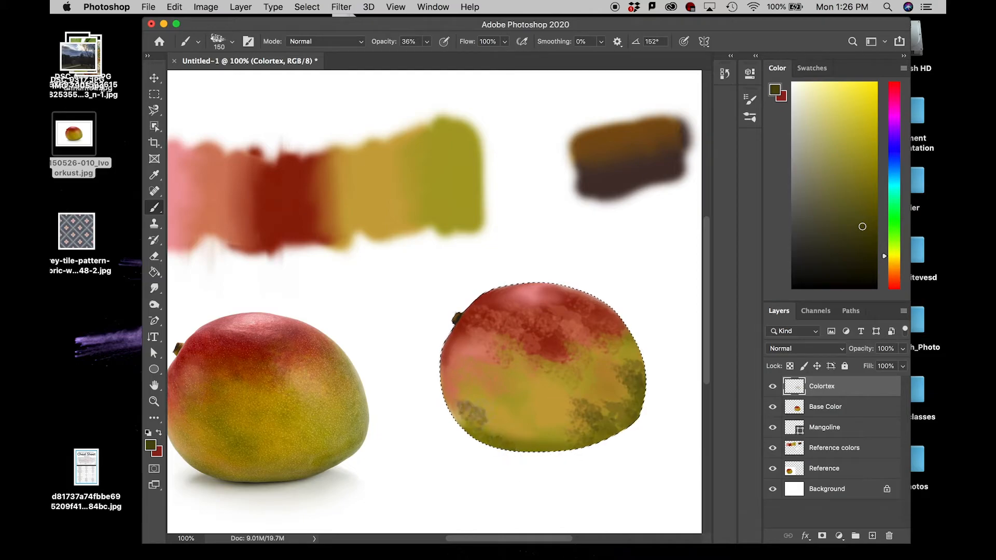
alt+click(475, 216)
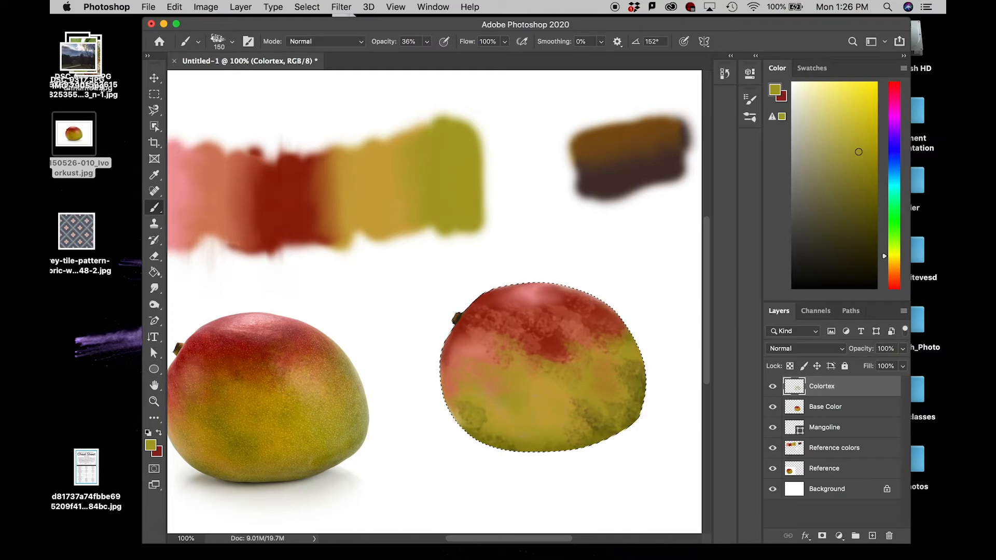
- Stamp more texture with a dark yellow sampled from the reference mango, plus dark red from the swatch over the red areas
key(alt)
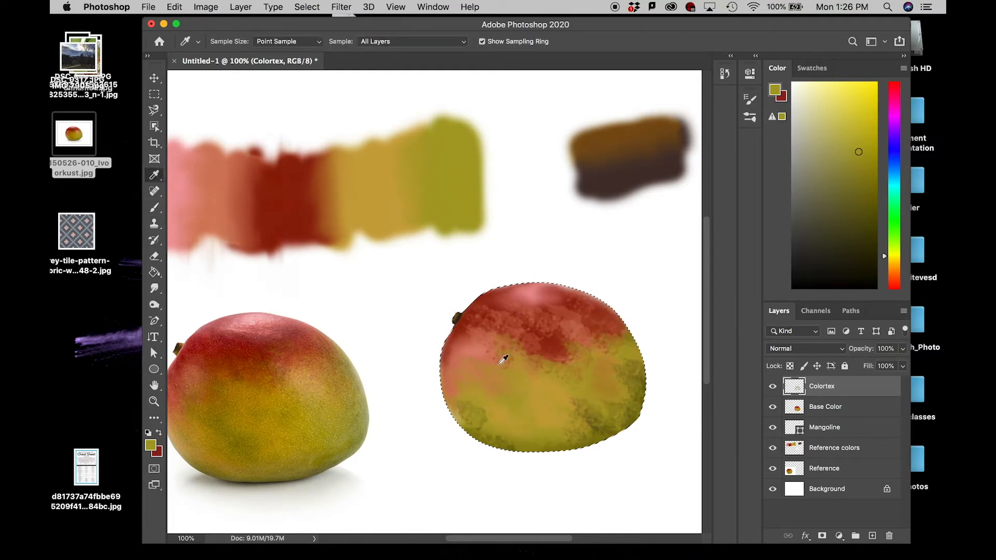
alt+click(228, 431)
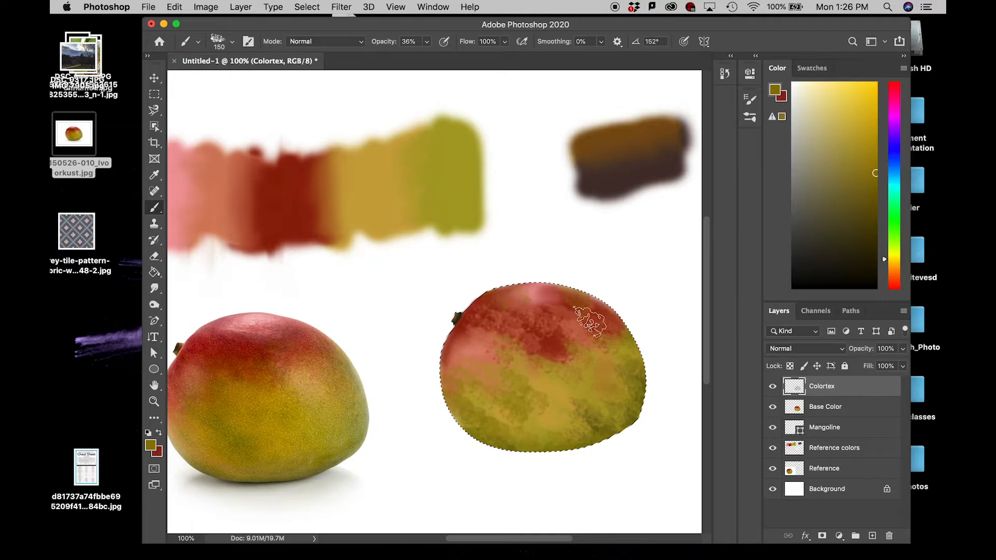
alt+click(285, 210)
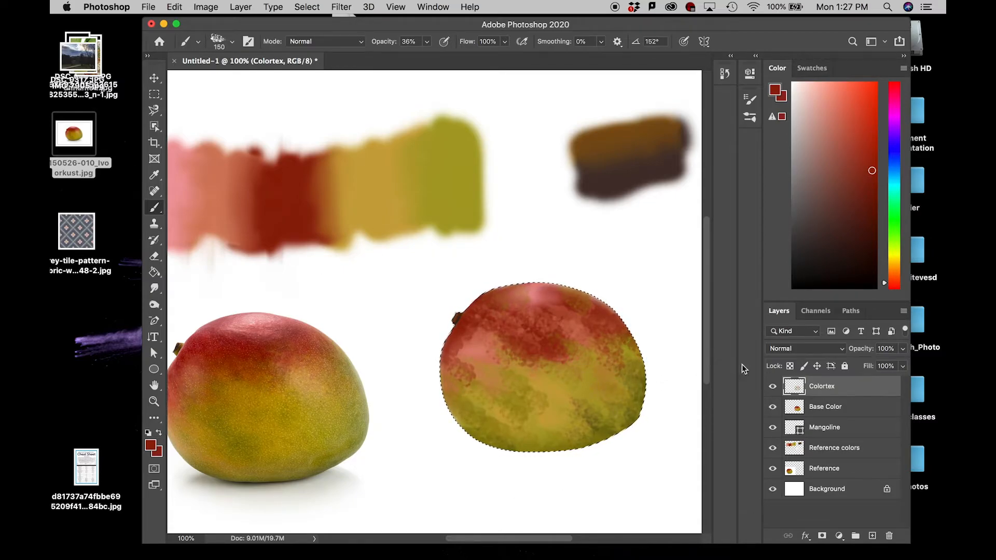
click(815, 351)
click(815, 349)
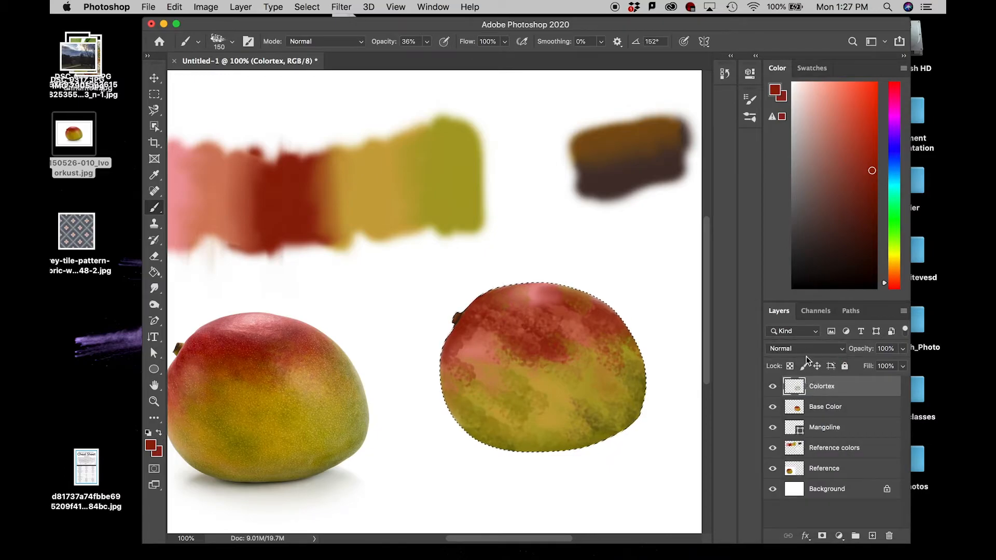
click(806, 353)
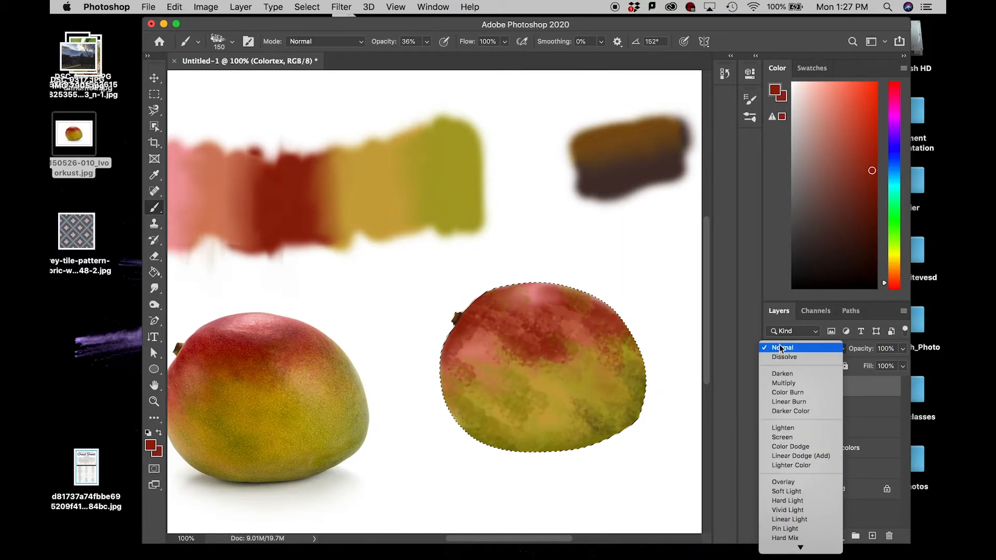
click(870, 412)
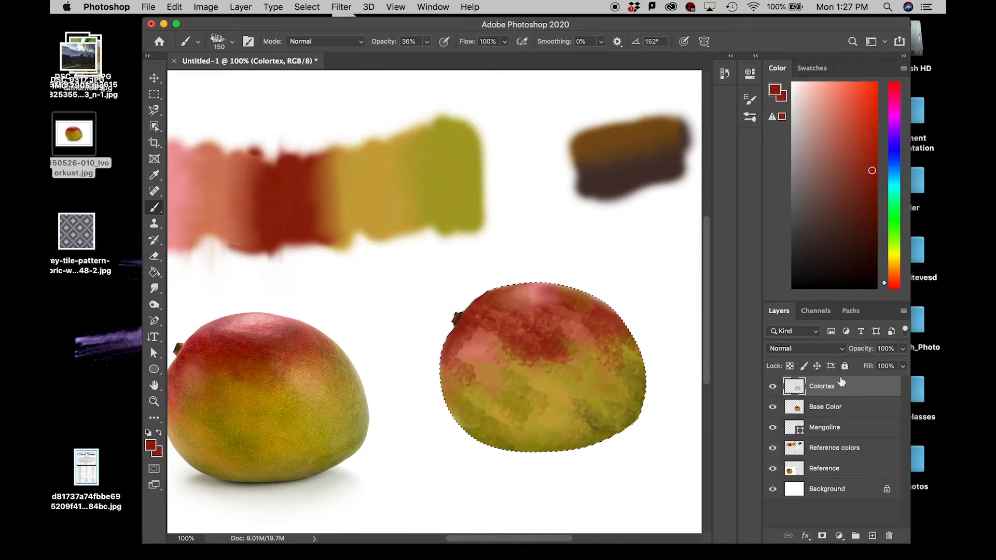
- Reduce the Colortex layer's opacity to 70% and apply a Gaussian Blur with a radius of 2.3 pixels
click(902, 350)
mouse_move(898, 363)
mouse_down()
mouse_move(875, 371)
mouse_move(884, 364)
mouse_up()
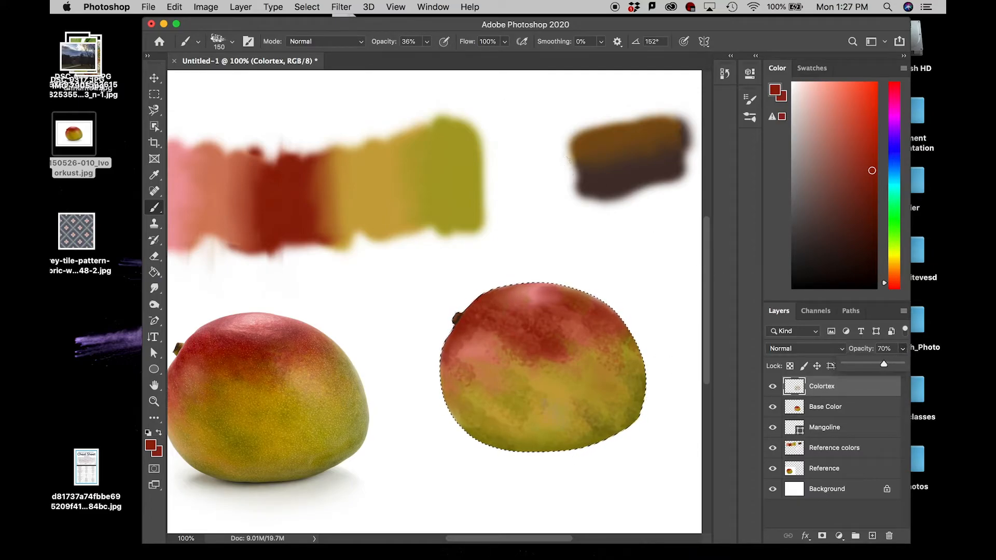
click(341, 7)
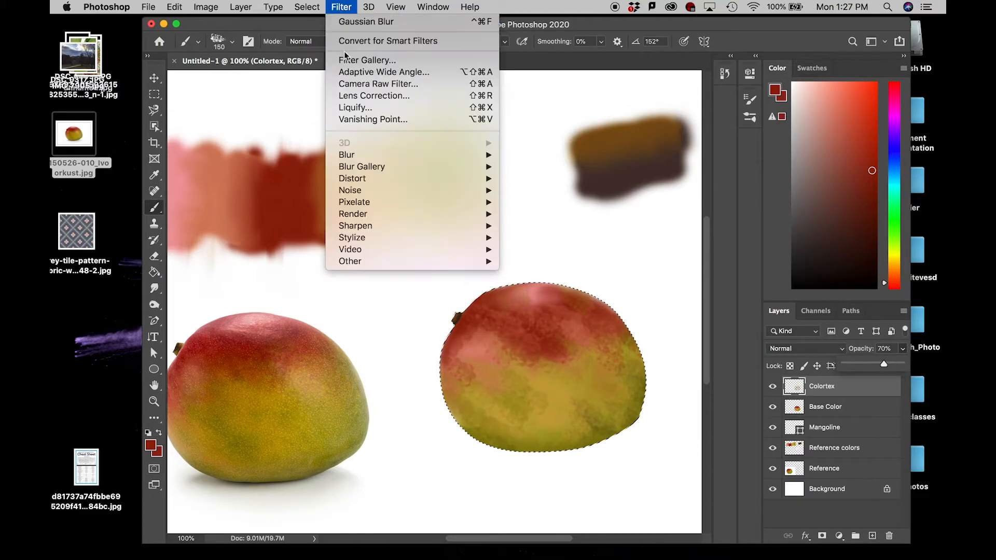
mouse_move(481, 155)
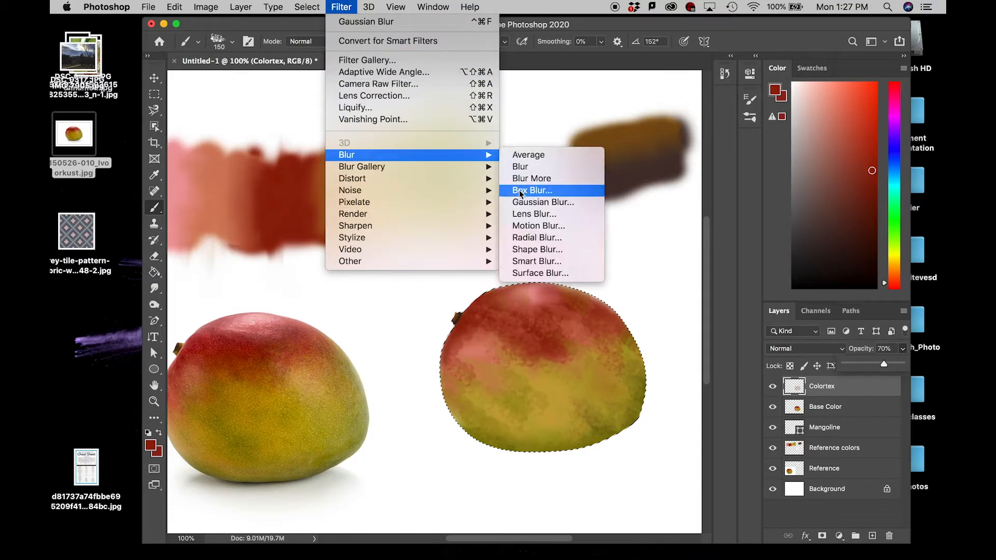
click(525, 203)
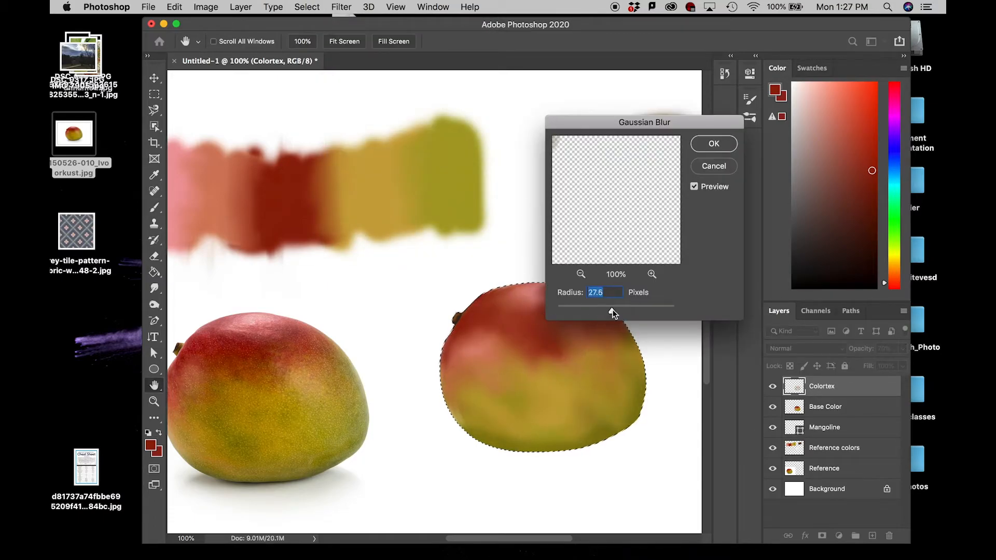
drag(584, 309, 572, 312)
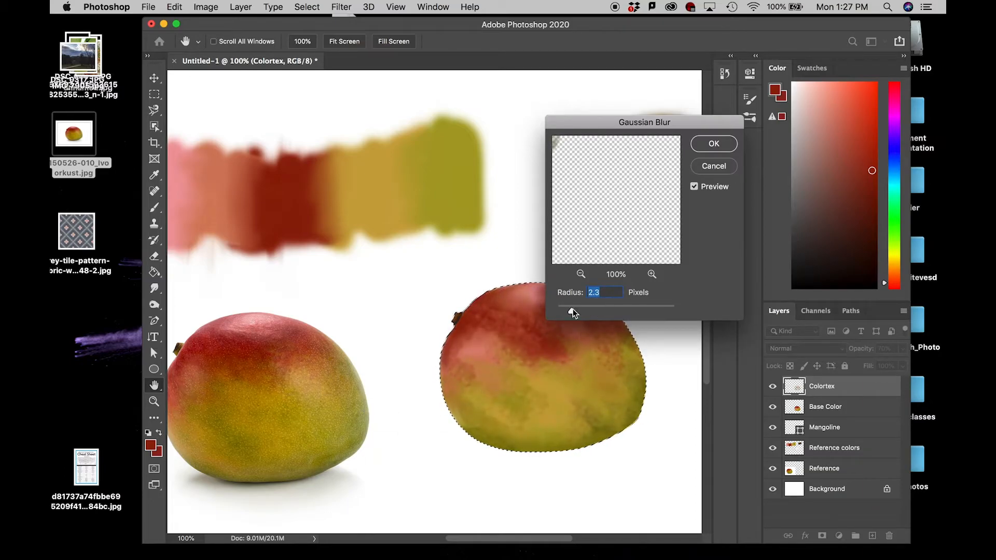
click(714, 145)
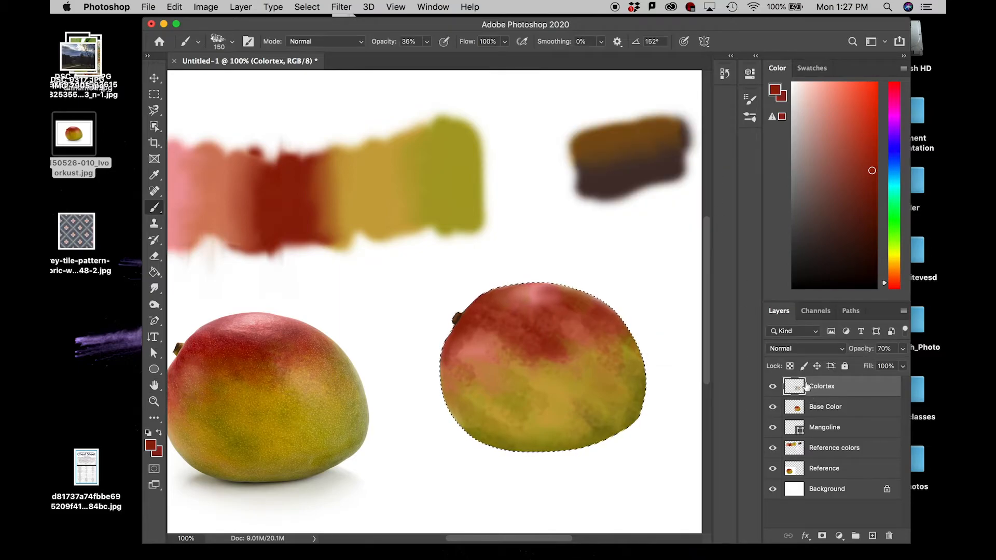
- Set the Eraser to a 250 px brush with 0% hardness
key(e)
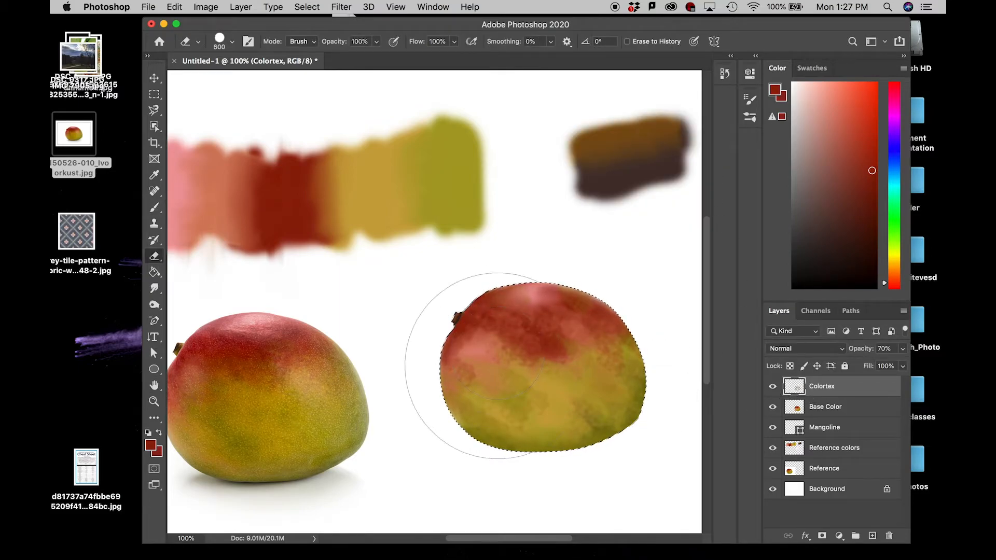
key(p)
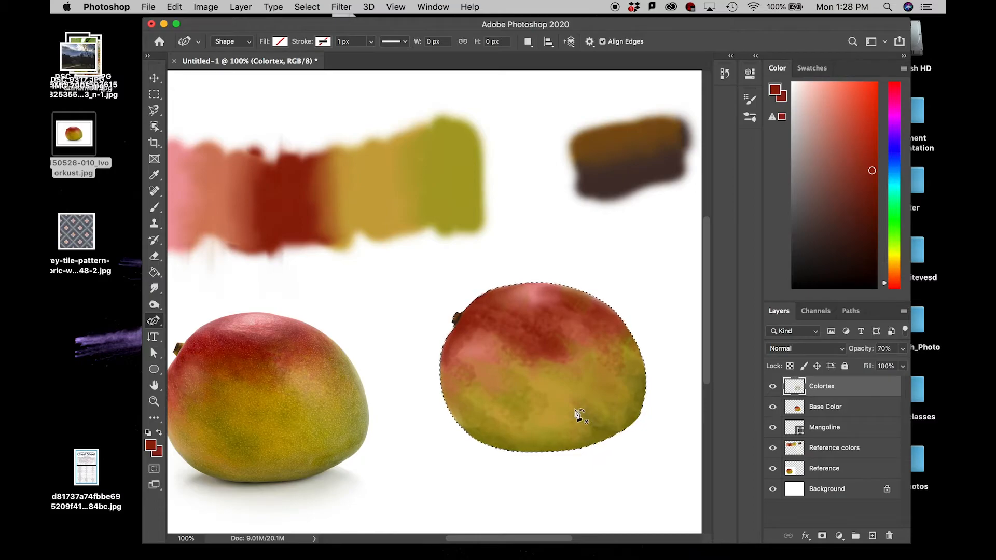
key(e)
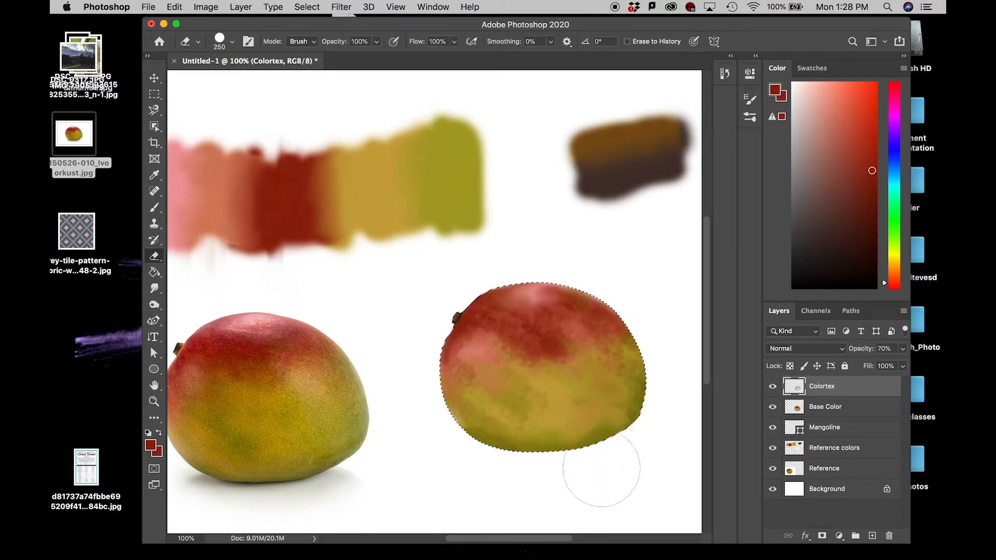
click(233, 43)
click(332, 54)
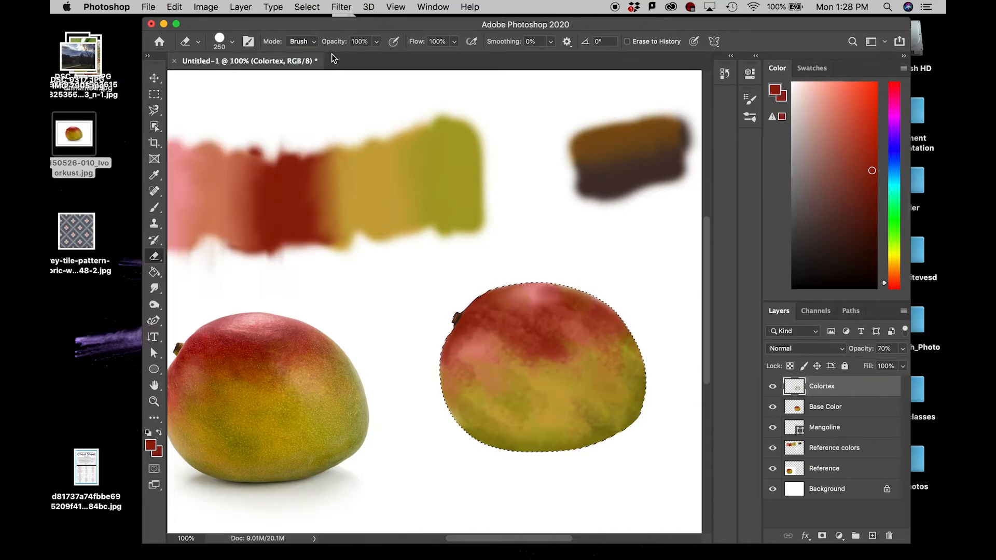
click(232, 43)
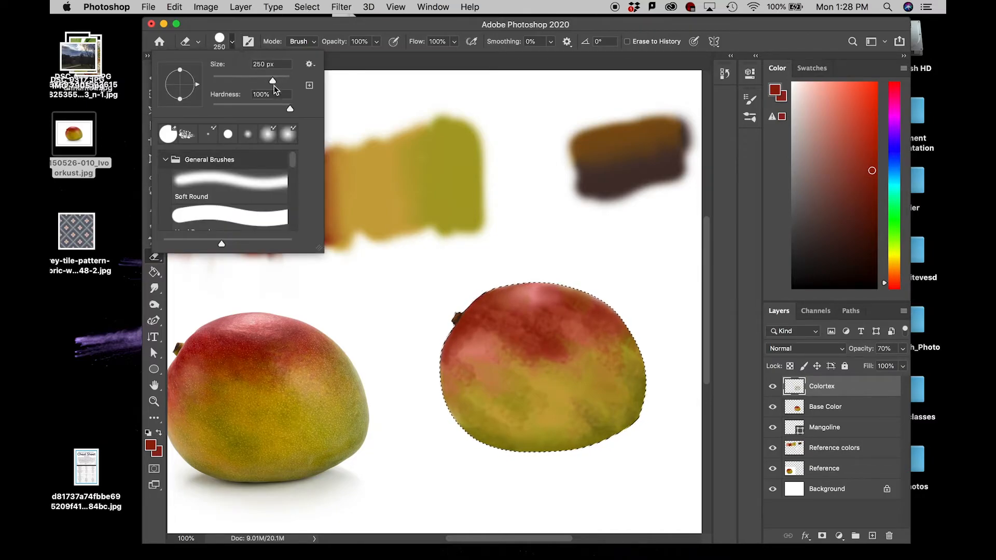
drag(290, 108, 212, 109)
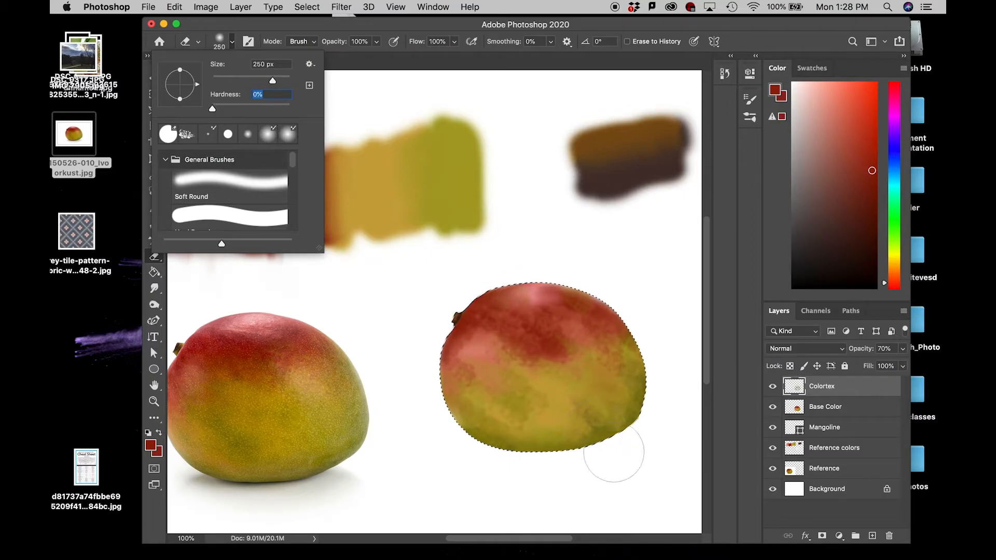
key(Return)
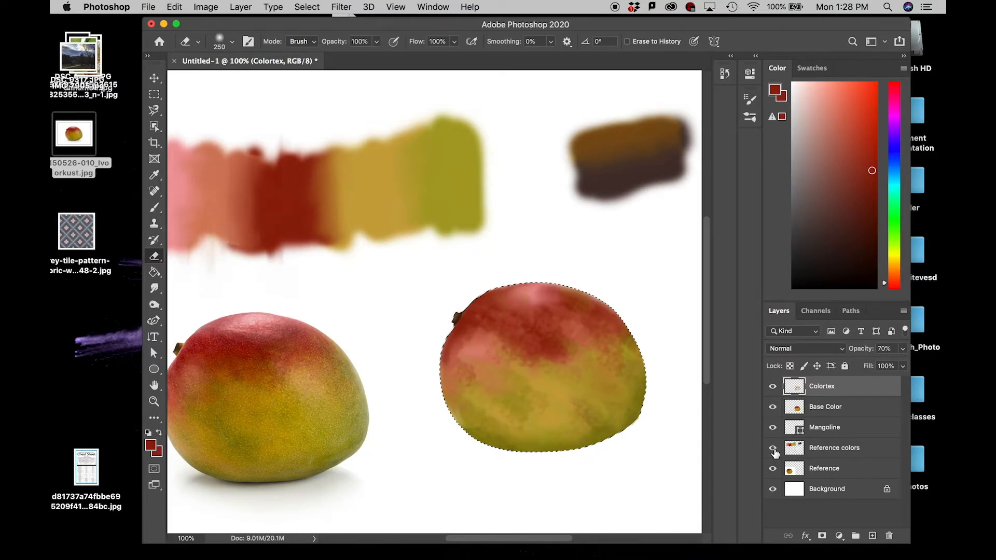
- Add a new layer above Colortex and name it Freckles
click(872, 536)
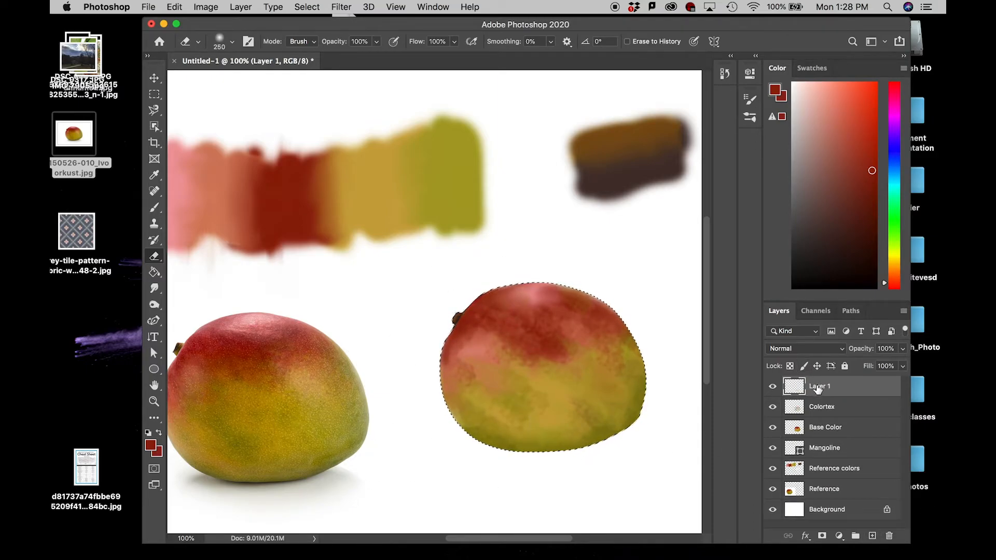
text(Freck)
- Examine the speckles on the reference mango's skin up close and compare them with the painted mango
key(super+plus)
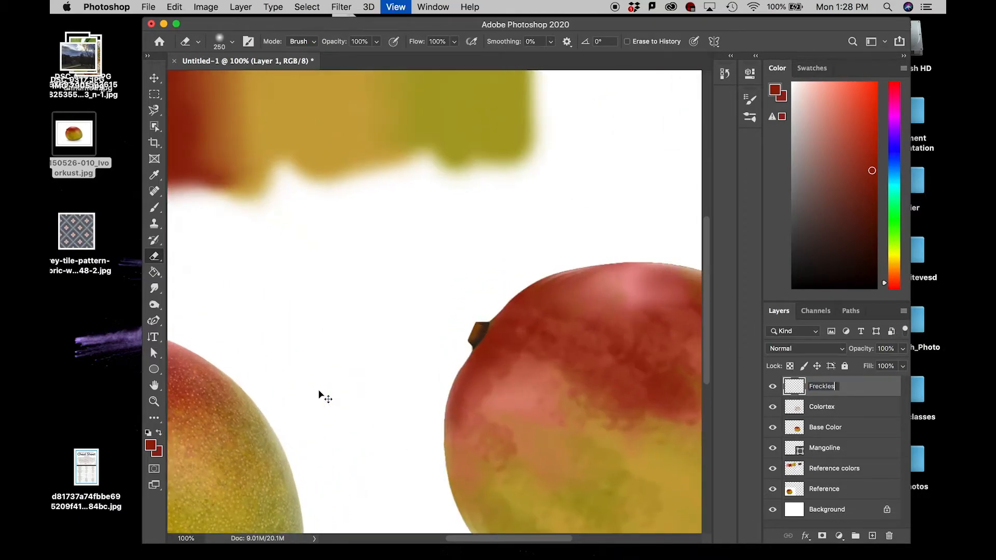
key(super+plus)
key(space)
drag(325, 260, 540, 104)
drag(359, 329, 393, 302)
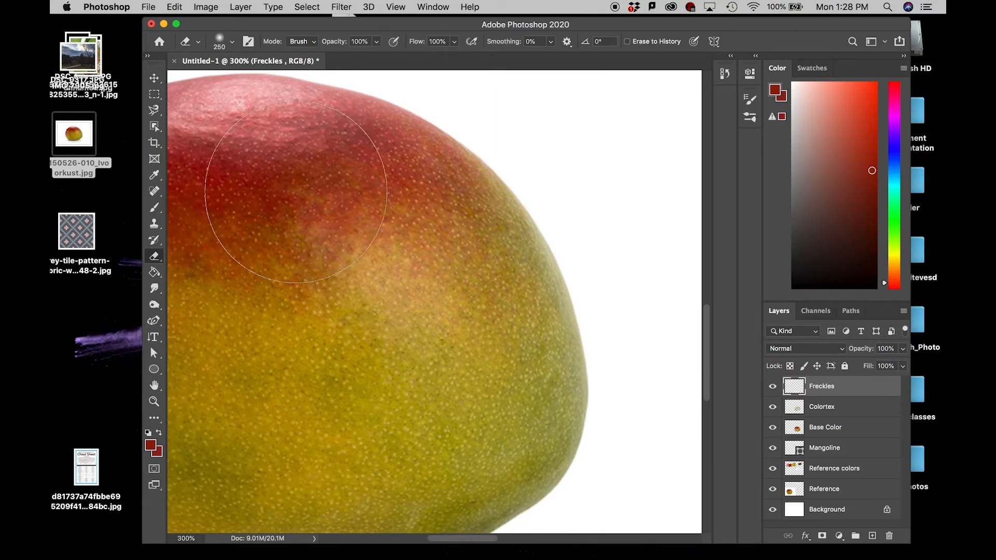
key(i)
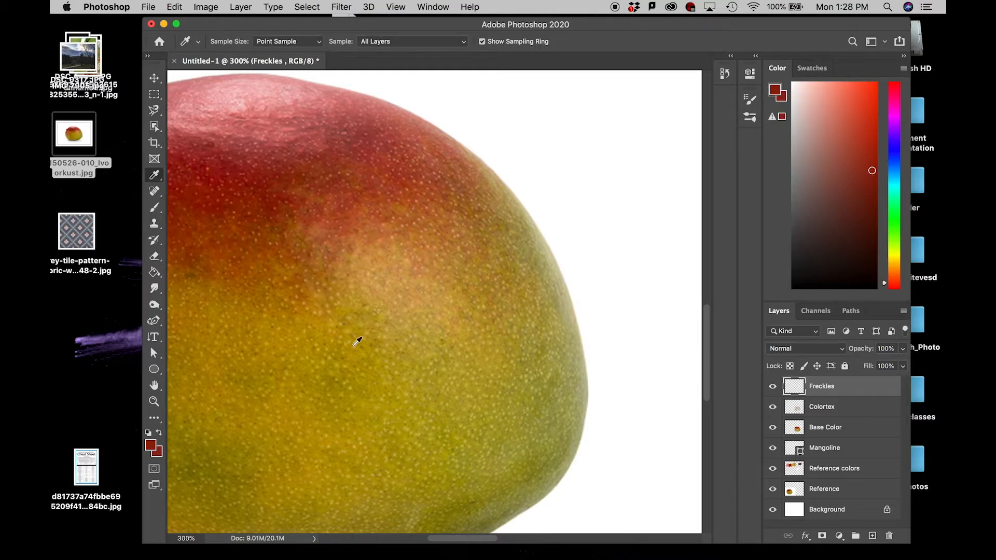
key(super+minus)
key(super+minus)
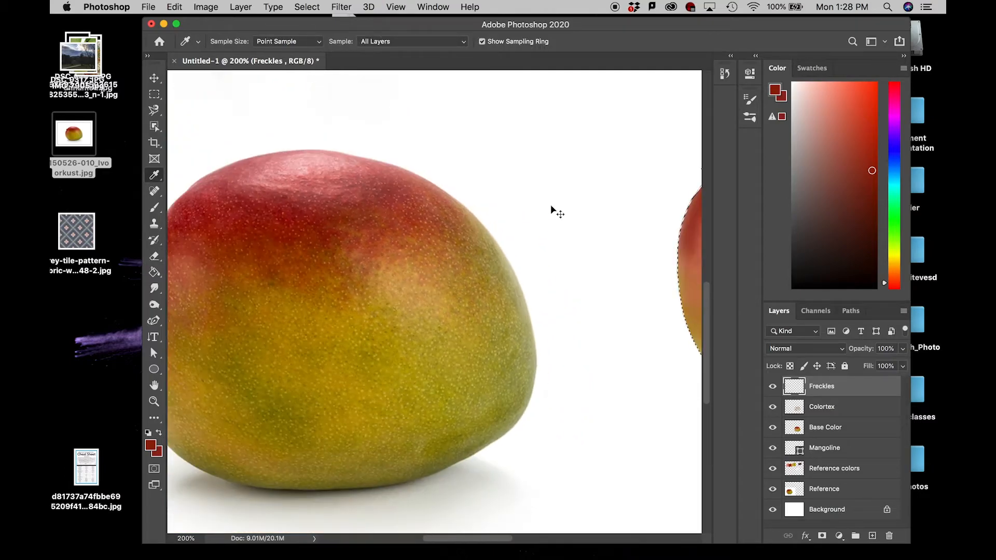
drag(524, 182, 434, 216)
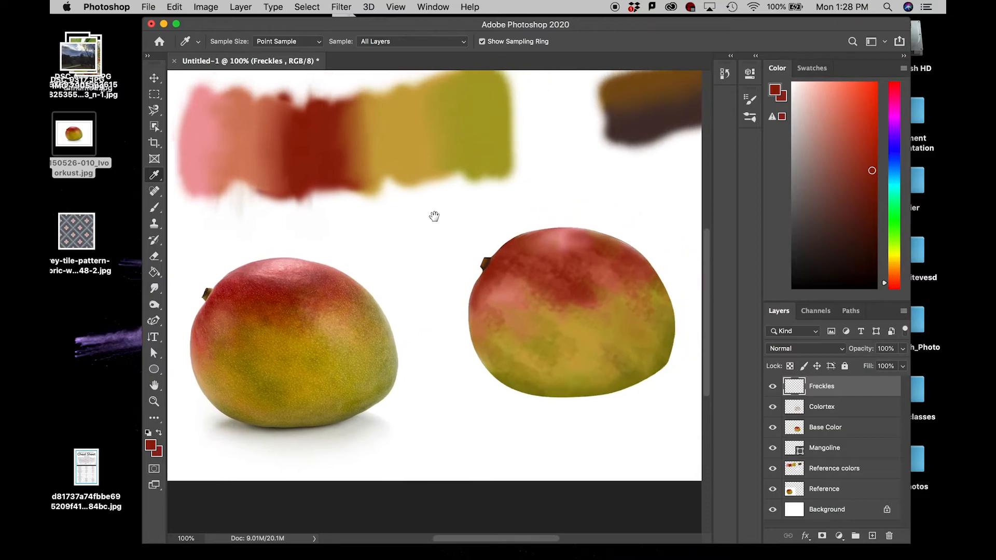
- Choose the scattered-speckle brush tip and set its size to 60 px for painting freckles
click(750, 100)
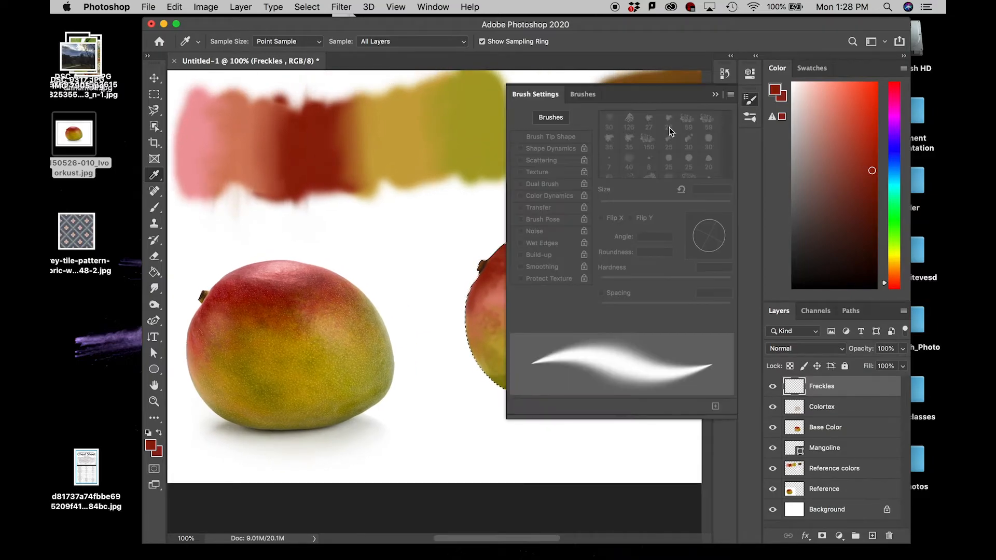
key(b)
scroll(655, 129, up, 2)
click(653, 128)
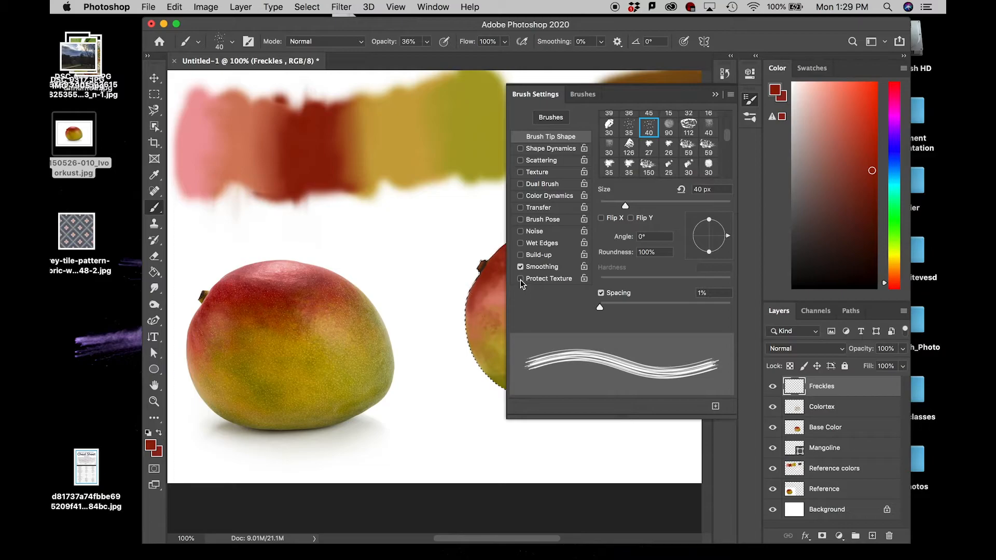
key(period)
key(period)
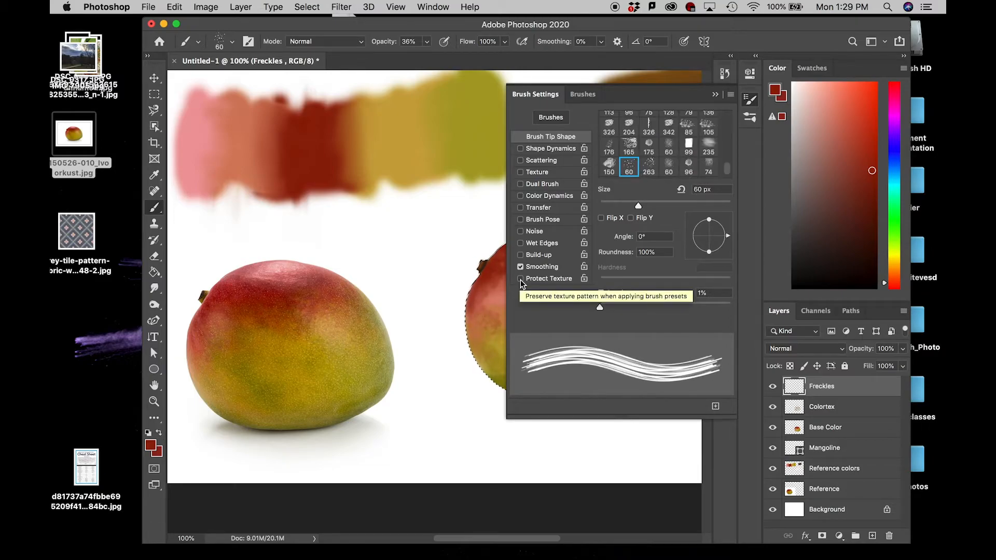
click(482, 326)
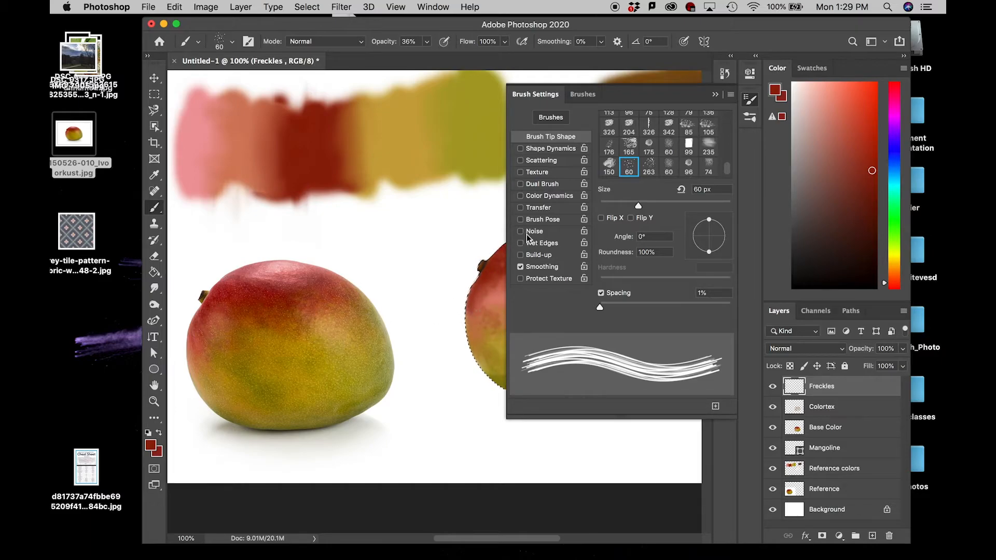
click(715, 94)
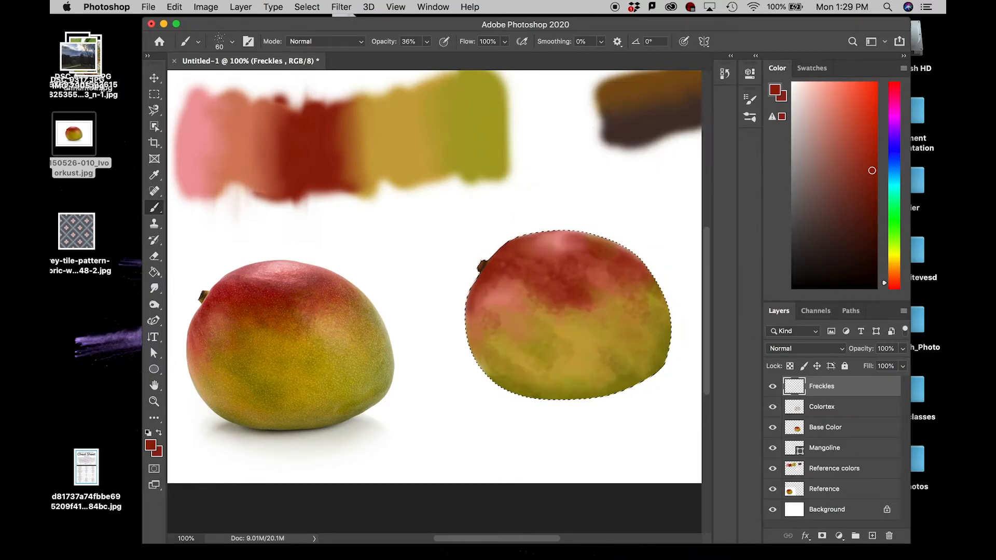
- Sample a light yellow freckle colour from the yellow-green skin of the reference mango
key(i)
key(super+equal)
key(super+equal)
key(super+equal)
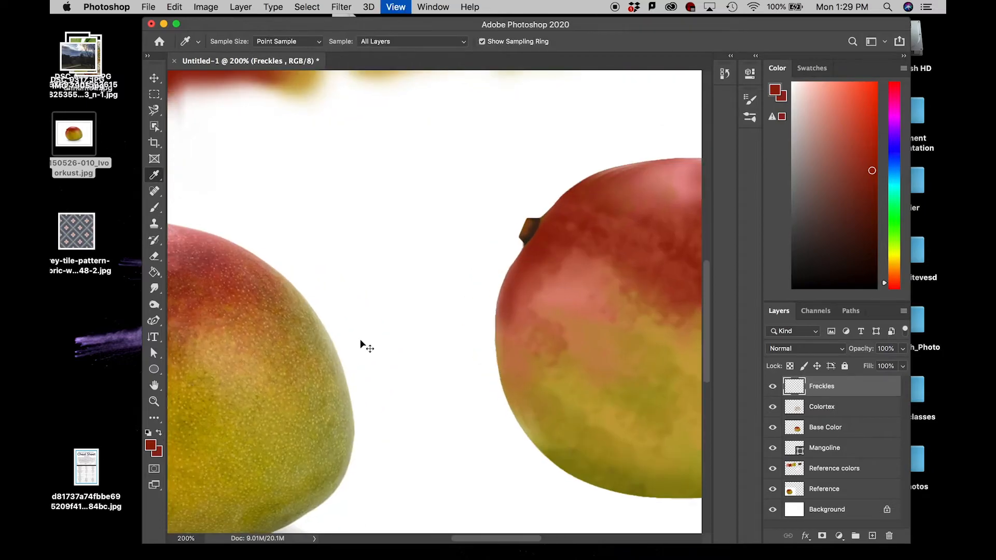
drag(360, 339, 588, 209)
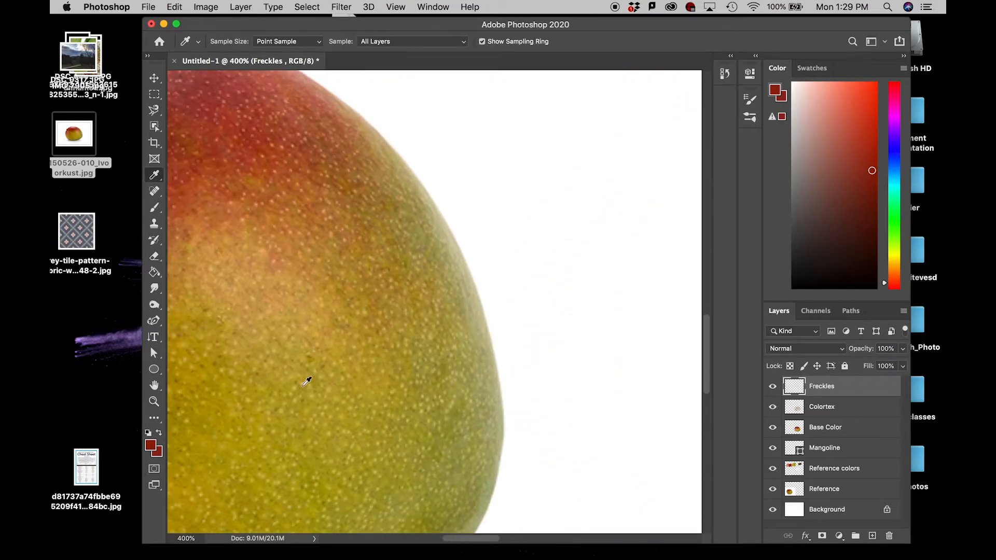
key(super+equal)
key(super+equal)
key(super+equal)
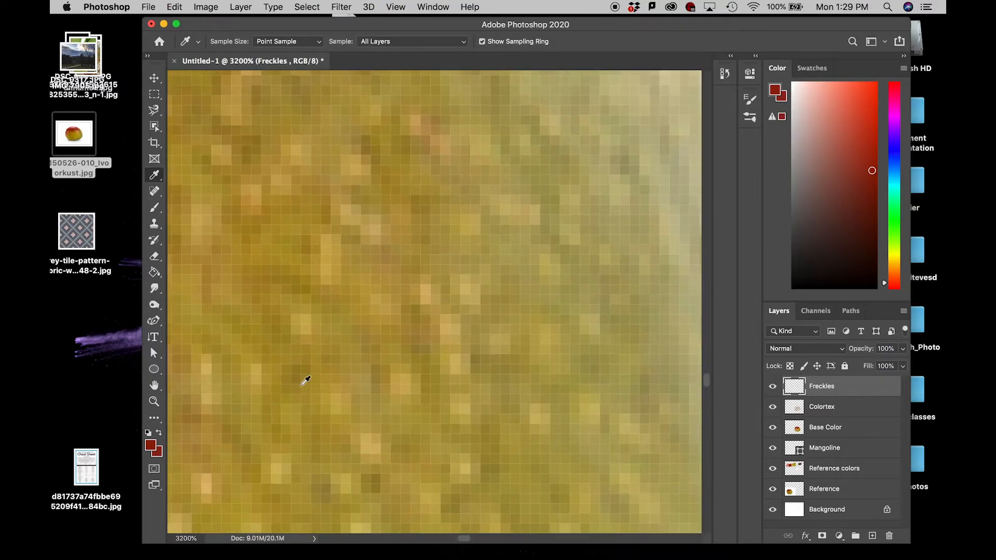
click(311, 317)
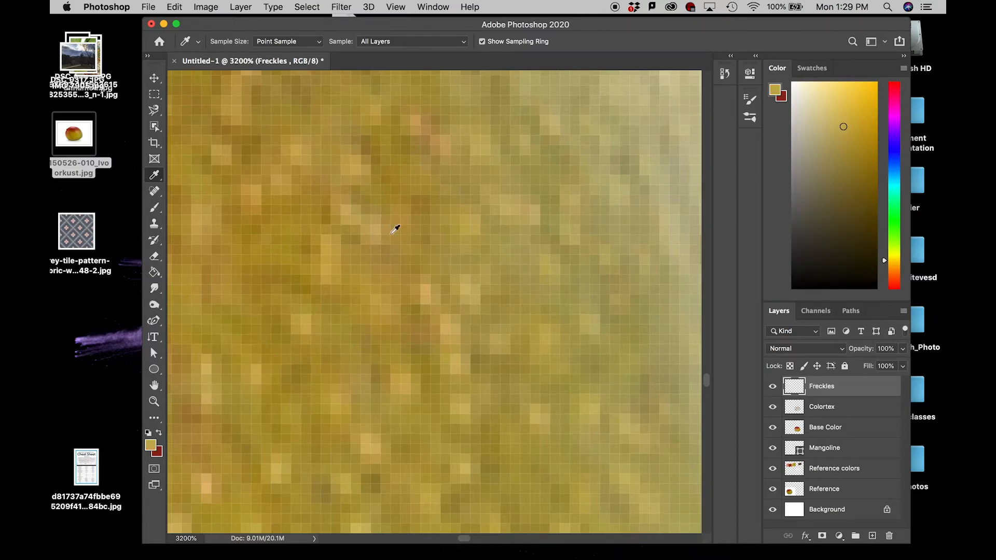
- Try the speckle brush at 100 px on the painted mango using the sampled yellow
key(super+minus)
key(super+minus)
key(super+minus)
key(super+minus)
key(super+minus)
key(super+minus)
key(super+minus)
key(super+minus)
key(super+minus)
key(super+minus)
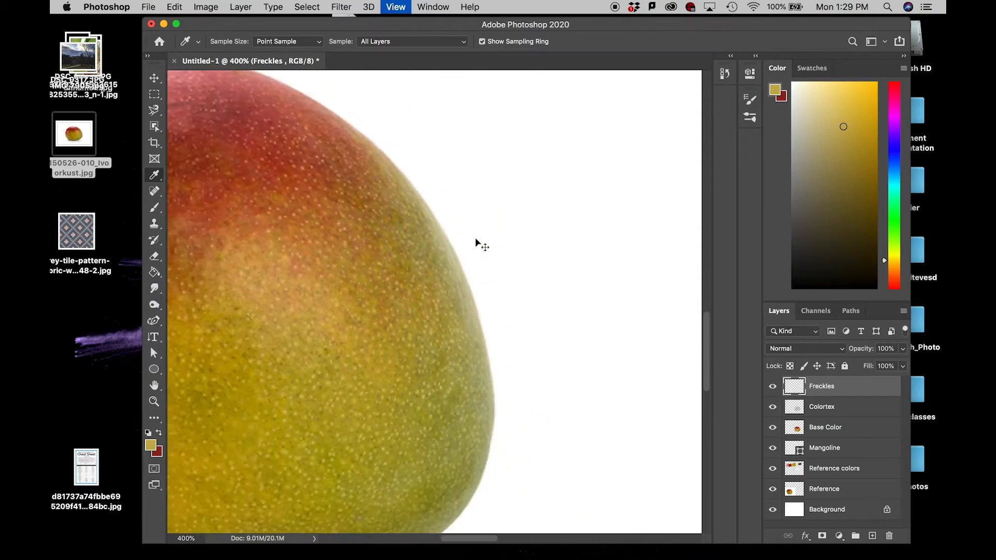
key(super+minus)
key(super+plus)
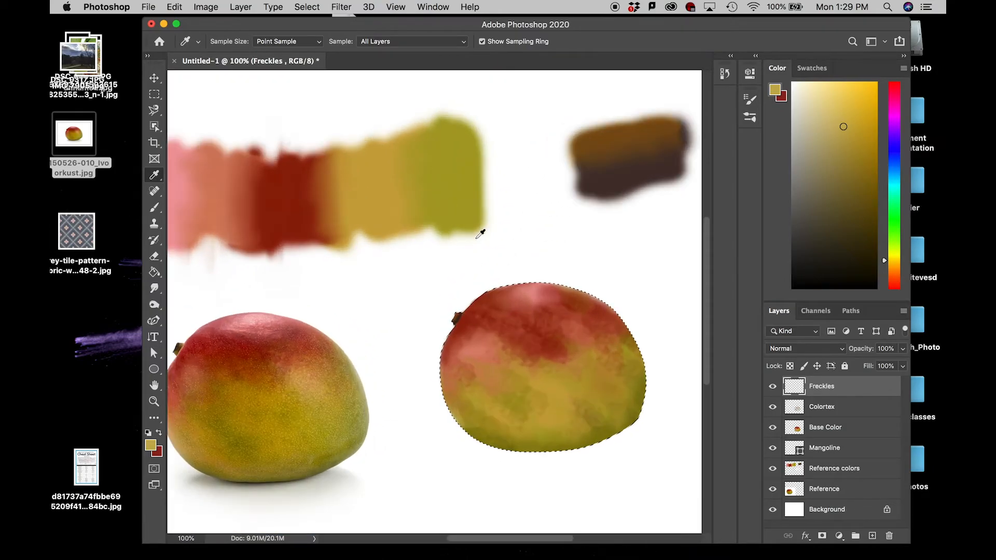
key(b)
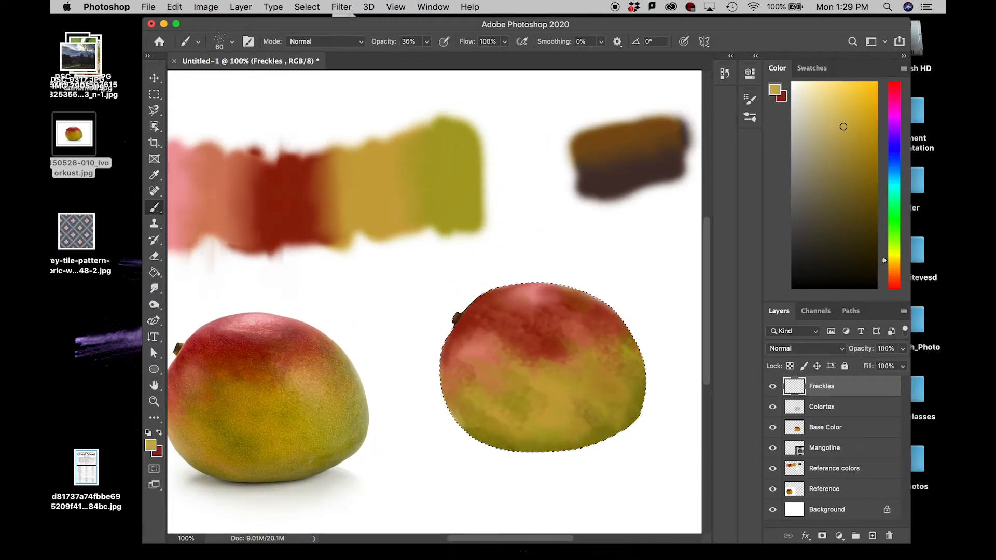
click(524, 372)
click(592, 353)
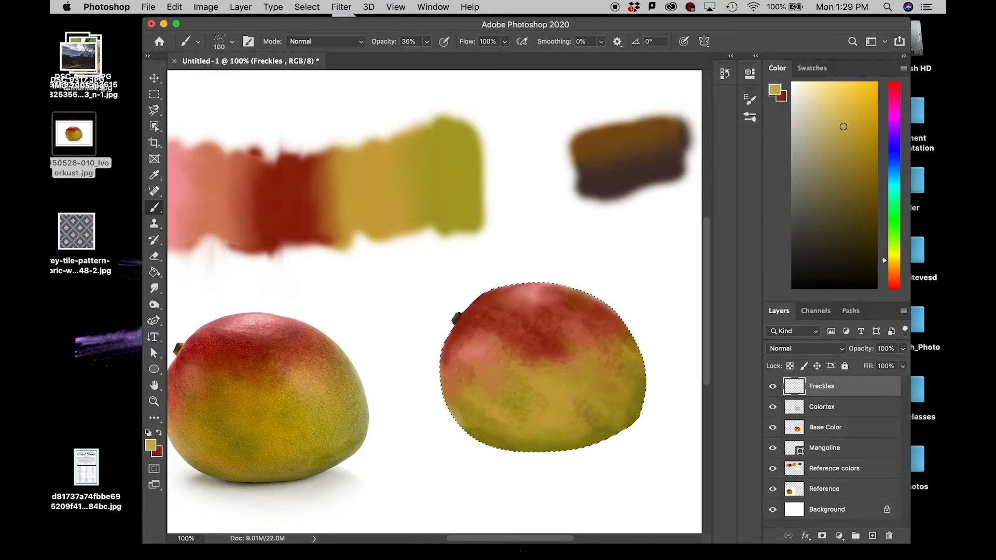
- Pick a lighter yellow and stamp freckles over the painted mango's yellow-green skin at 70 px, undoing unwanted dabs
click(837, 107)
key(super+z)
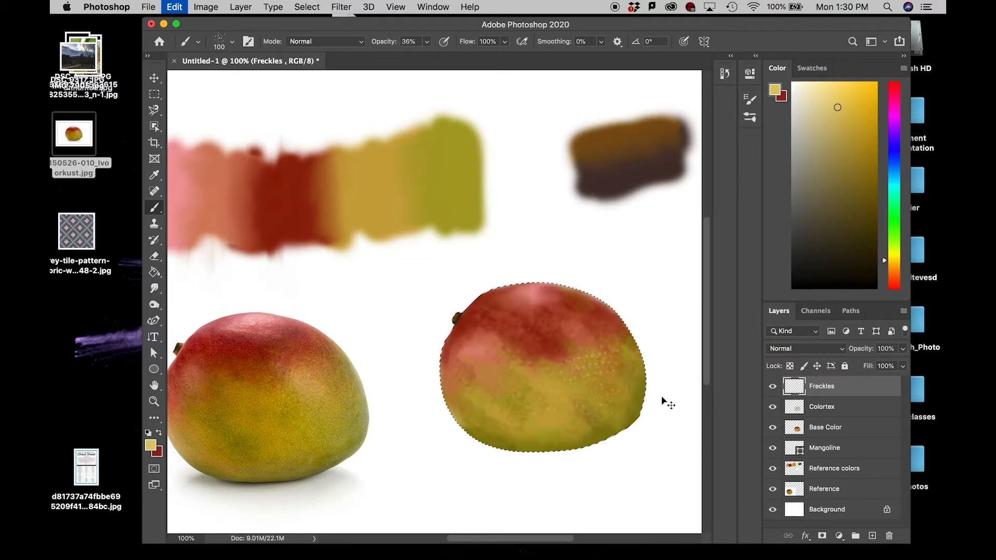
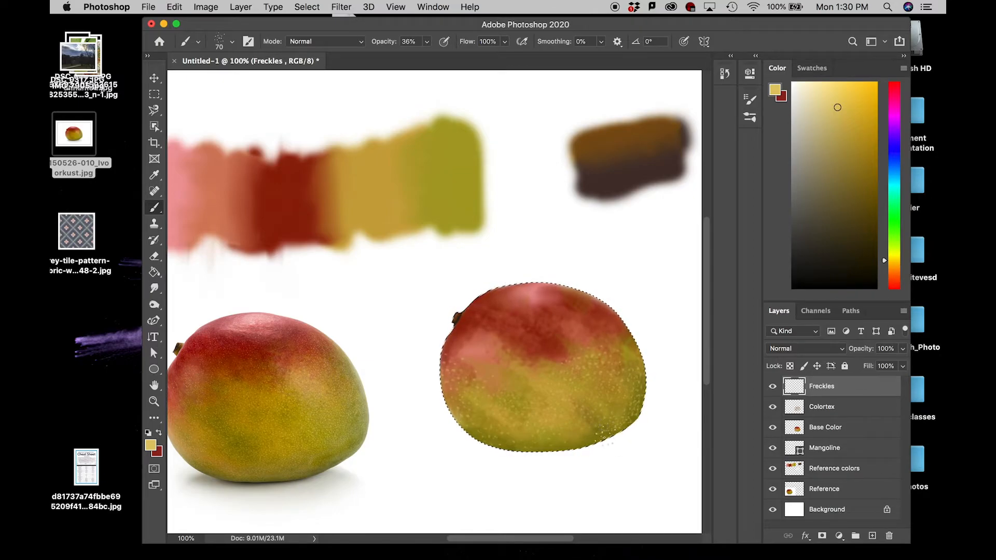
key(super+z)
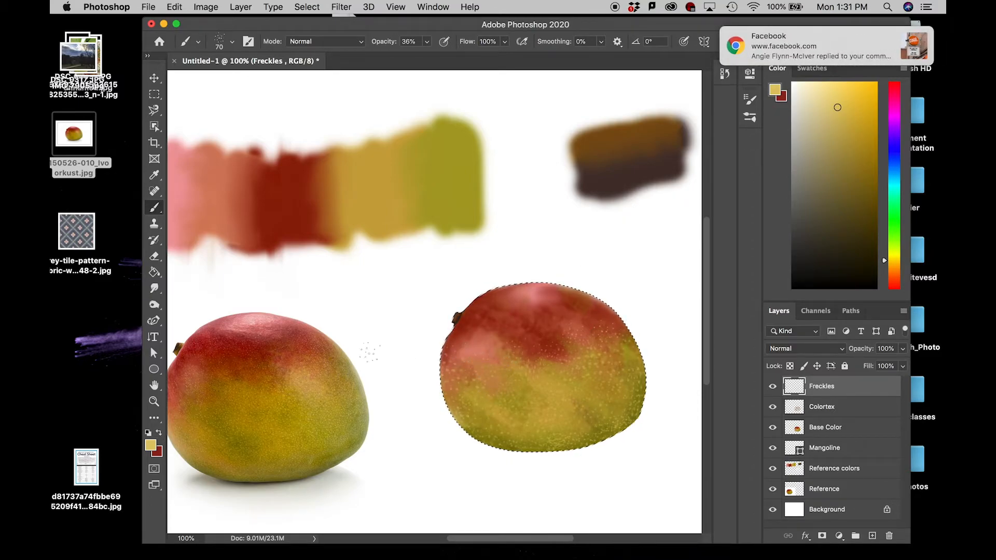
- Sample a coral-pink freckle colour from the red upper skin of the reference mango
key(super+plus)
key(super+plus)
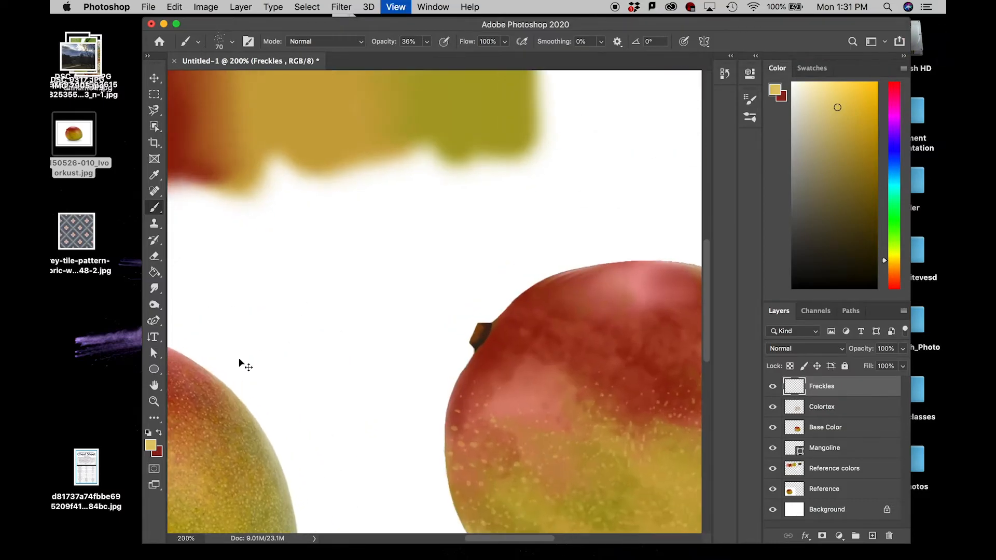
drag(244, 355, 524, 212)
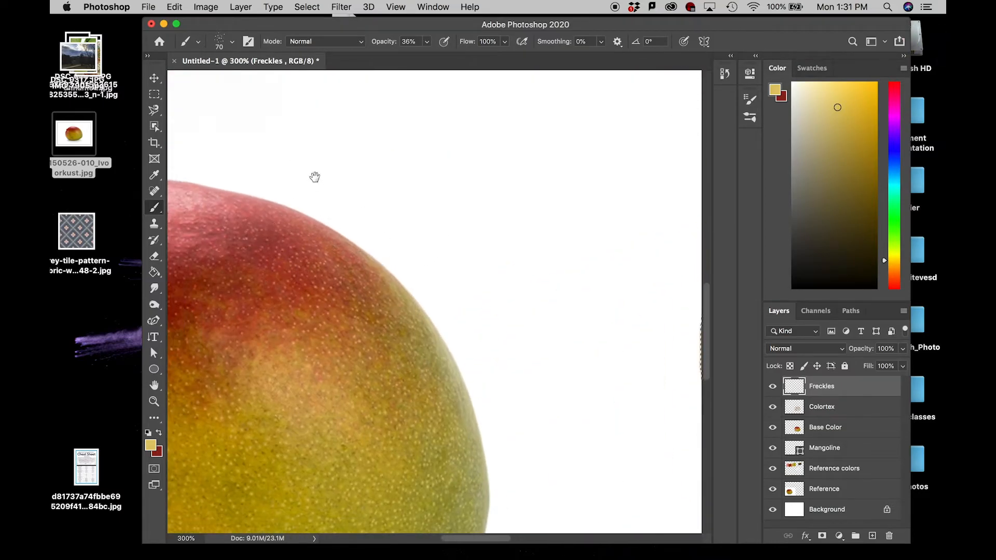
drag(314, 182, 481, 213)
key(i)
key(super+plus)
key(super+plus)
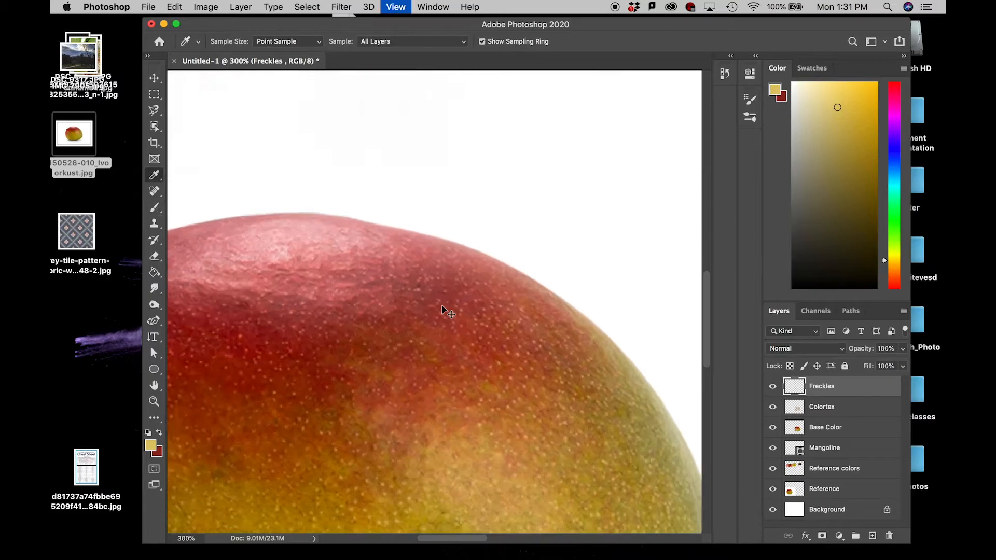
key(super+plus)
key(super+plus)
key(super+plus)
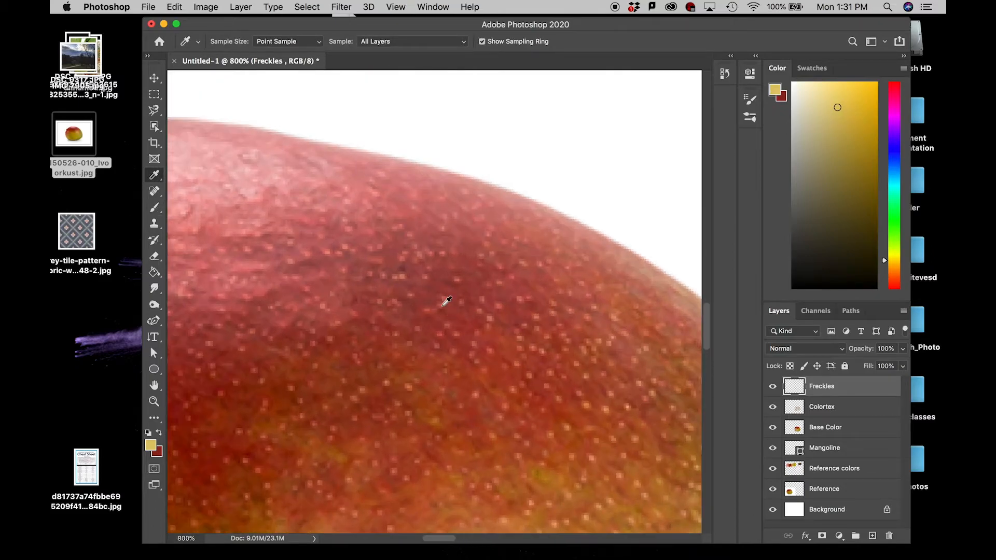
click(423, 324)
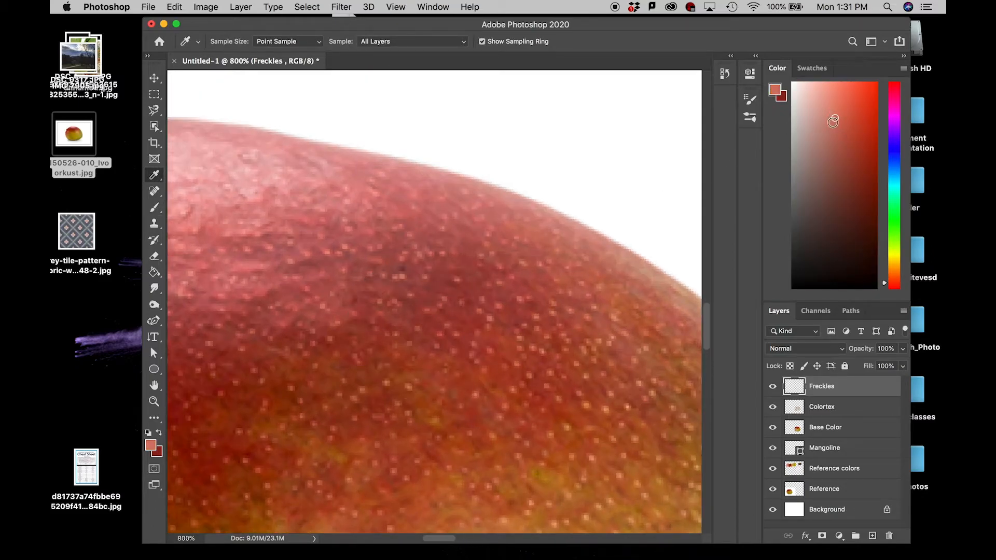
- Stamp coral-pink freckles over the red upper skin of the painted mango with the 70 px speckle brush
key(super+minus)
key(super+minus)
key(super+minus)
key(super+minus)
key(super+minus)
key(super+minus)
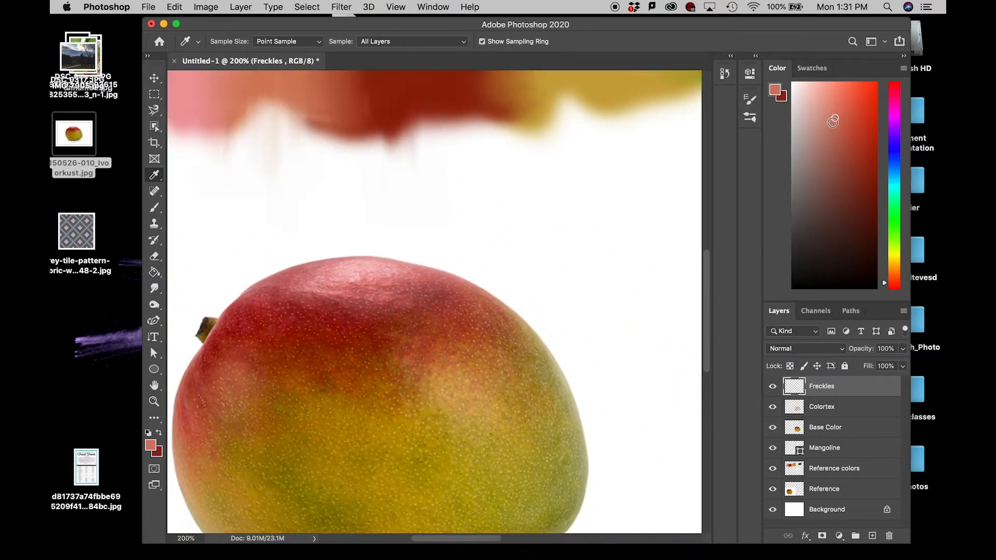
scroll(573, 302, right, 10)
scroll(280, 222, up, 3)
key(b)
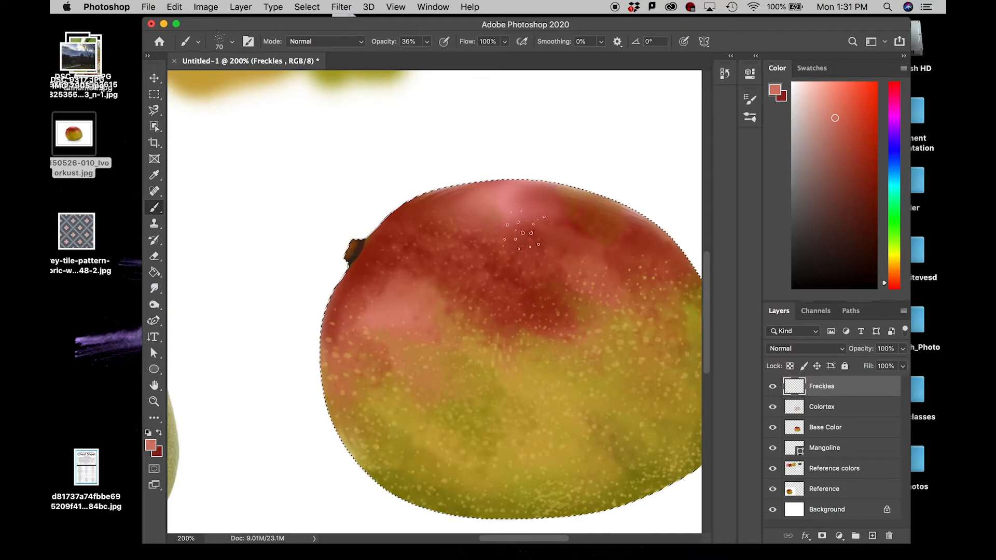
click(495, 212)
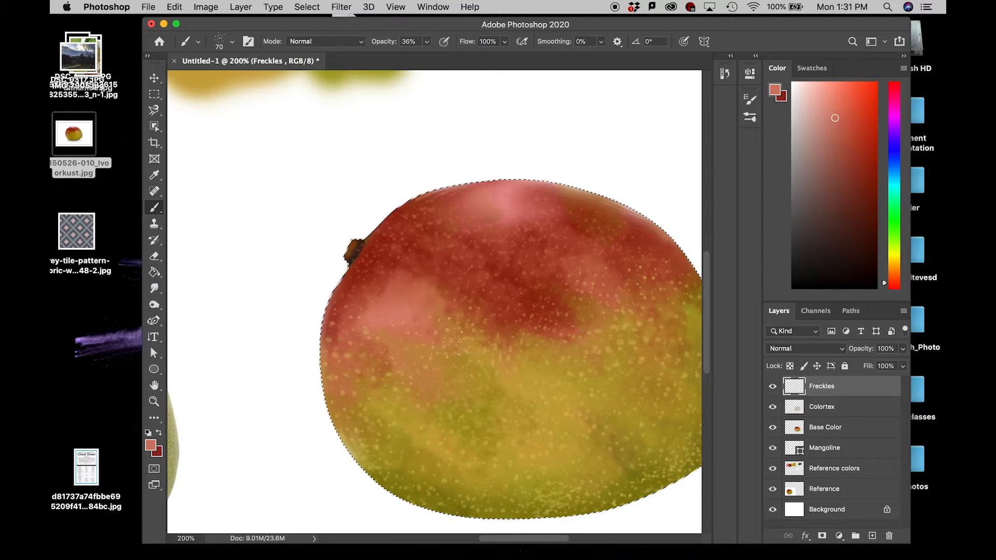
- Examine the freckles on the reference mango's side up close and compare them with the painted mango
drag(278, 356, 482, 224)
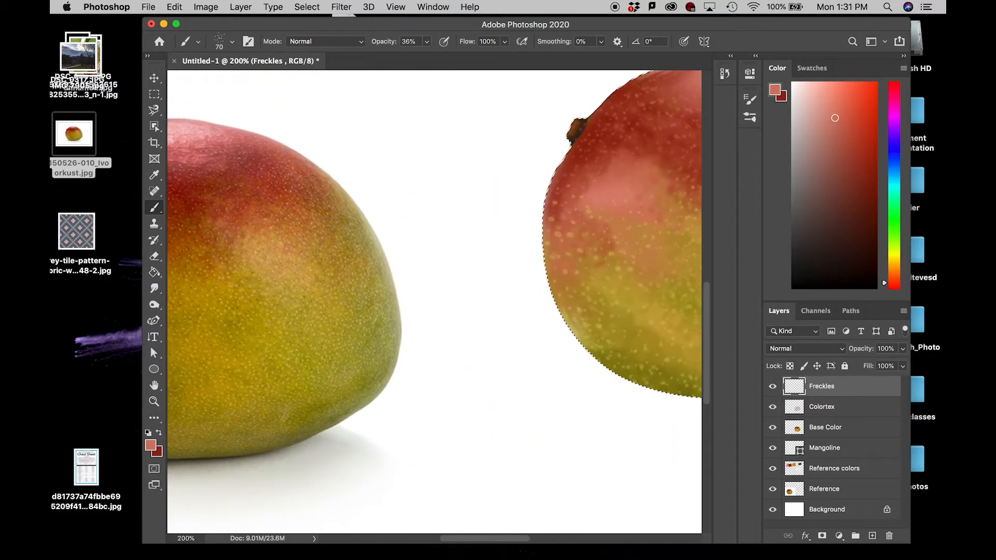
key(super+equal)
key(super+equal)
key(super+equal)
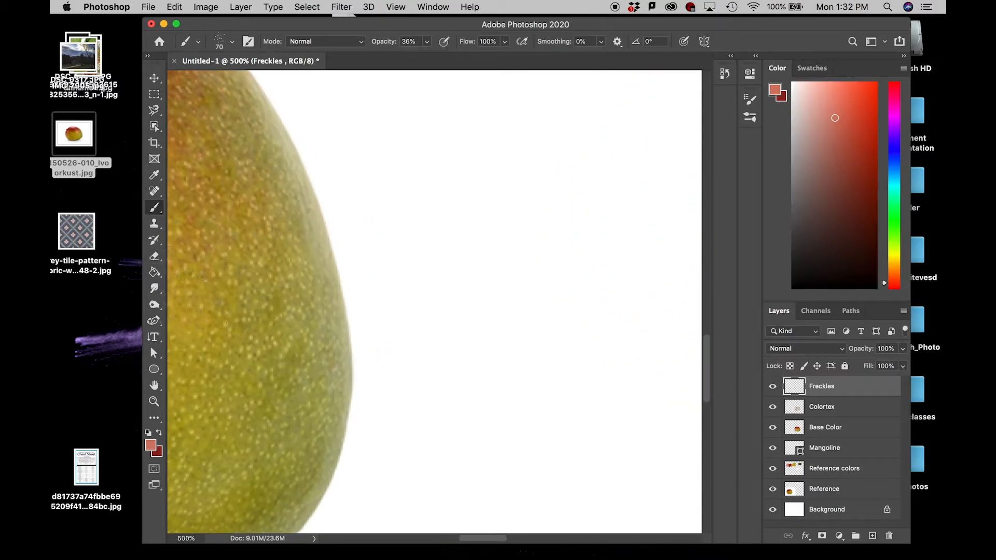
key(super+minus)
key(super+minus)
key(super+minus)
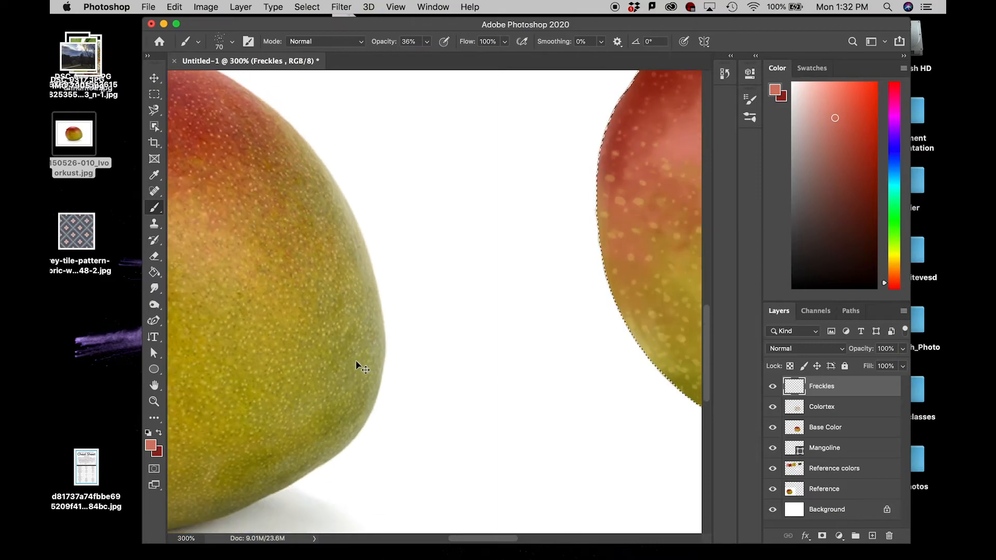
key(super+minus)
scroll(429, 271, right, 5)
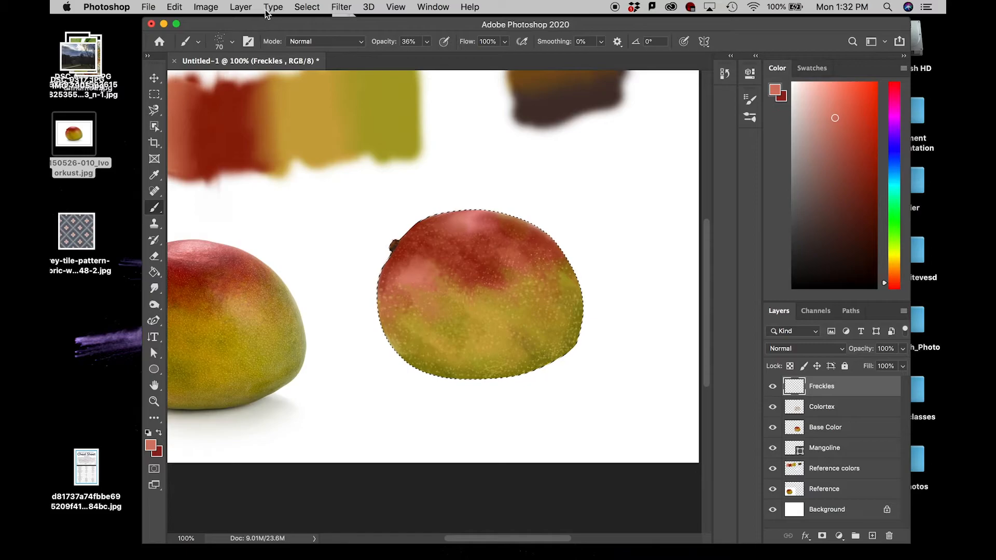
- Add a Drop Shadow to the Freckles layer with 0% spread and the Normal blend mode
click(242, 6)
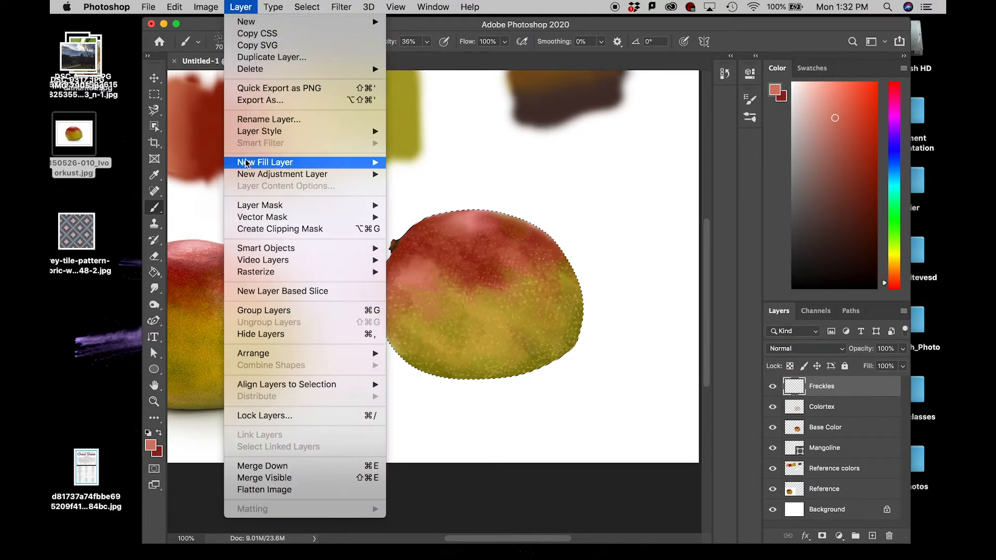
mouse_move(255, 134)
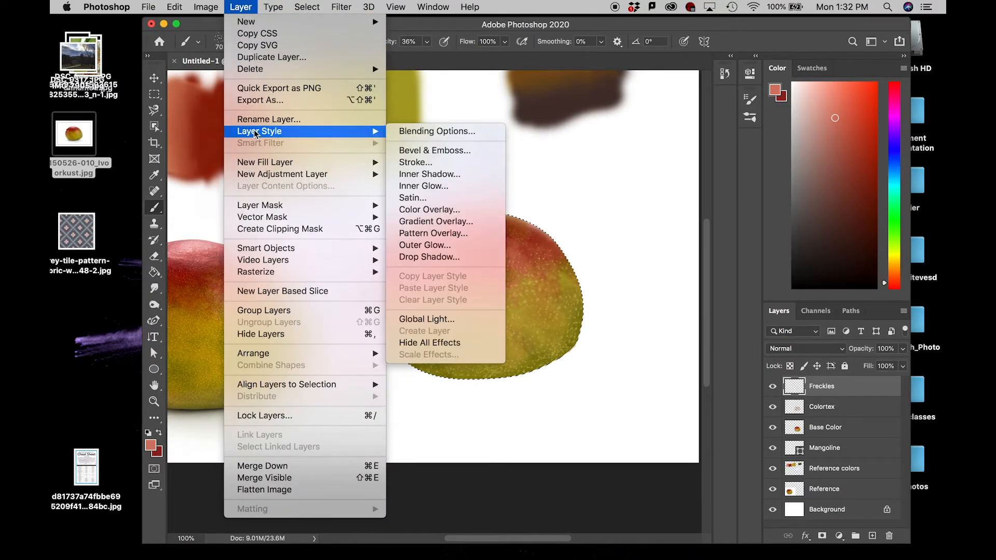
click(428, 258)
drag(456, 19, 847, 79)
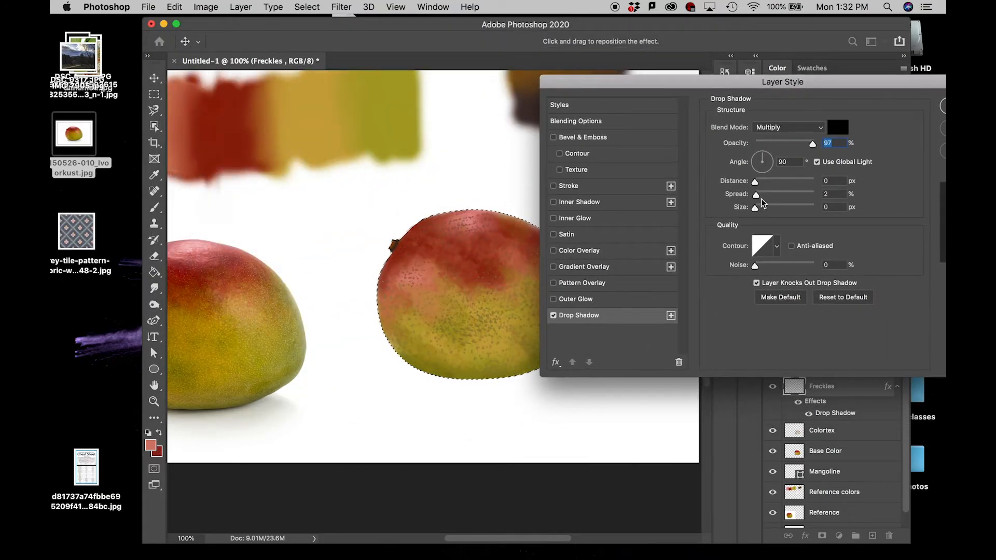
drag(757, 195, 755, 196)
click(786, 127)
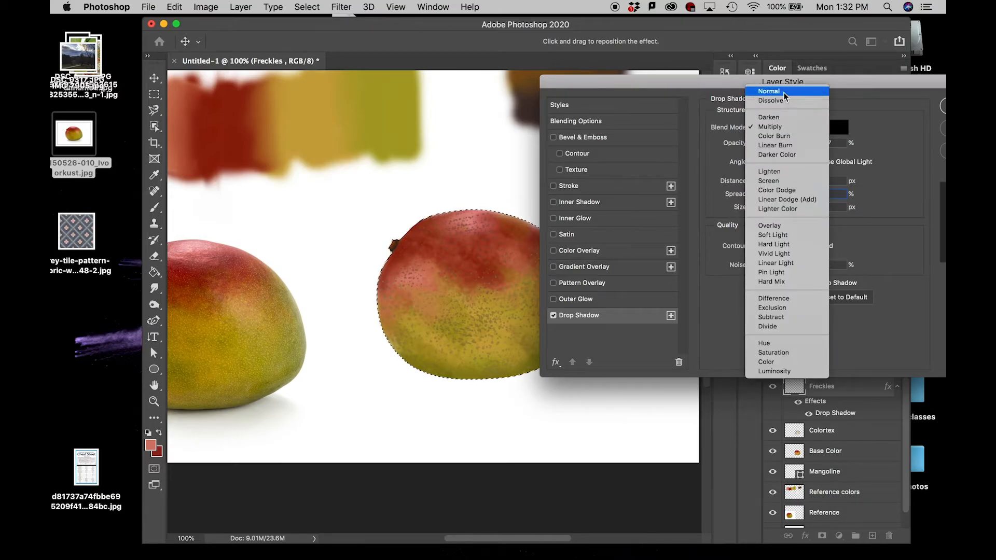
click(784, 91)
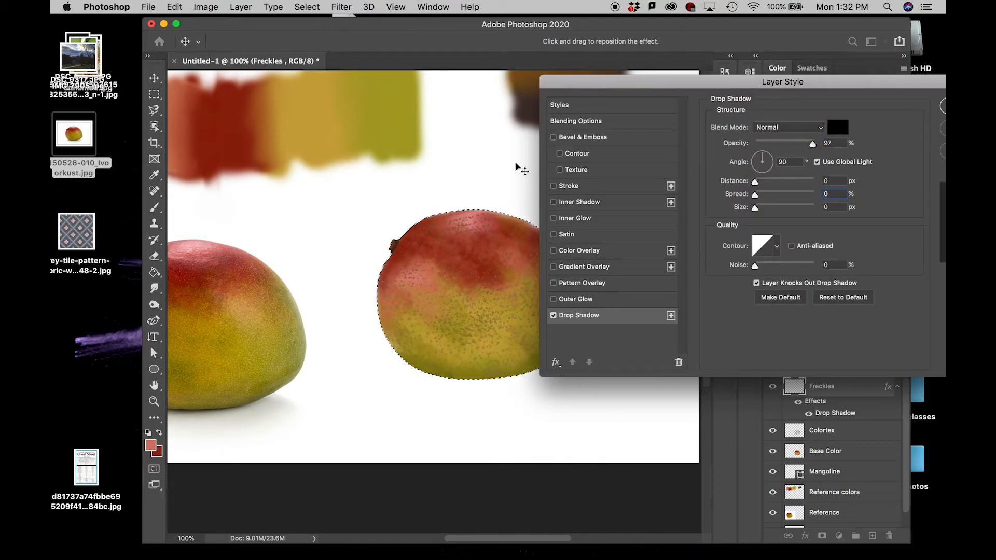
- Compare the painted freckles up close with and without the drop shadow preview
key(super+equal)
key(super+equal)
drag(638, 83, 567, 122)
click(890, 210)
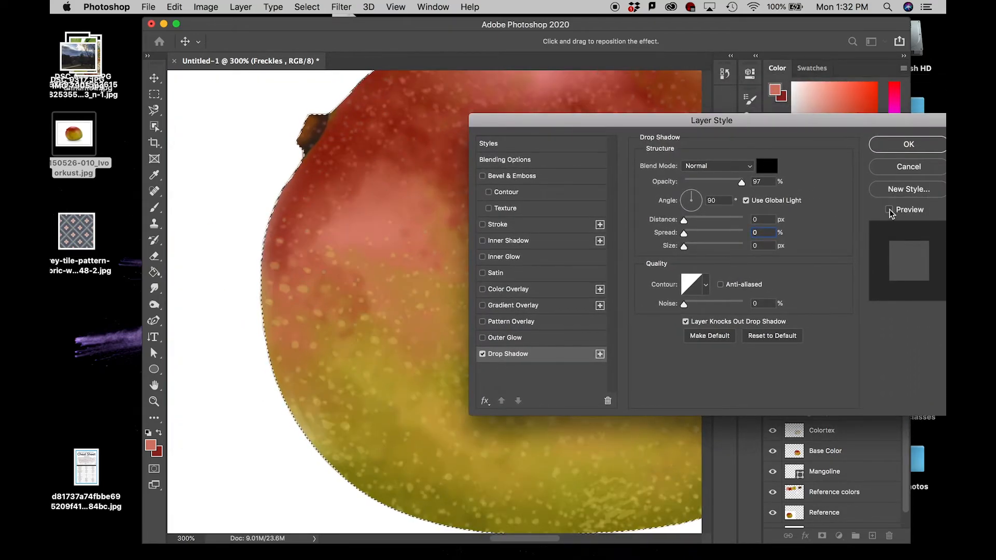
click(889, 210)
click(889, 210)
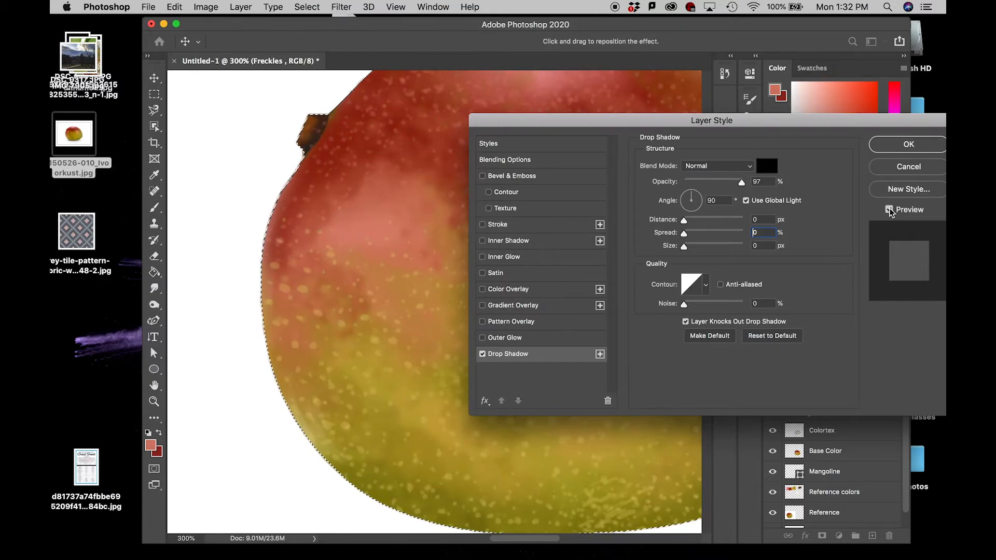
- Set the Freckles layer's drop shadow to 42% opacity, 1 px distance and 8 px size, checking the preview before applying it
click(889, 210)
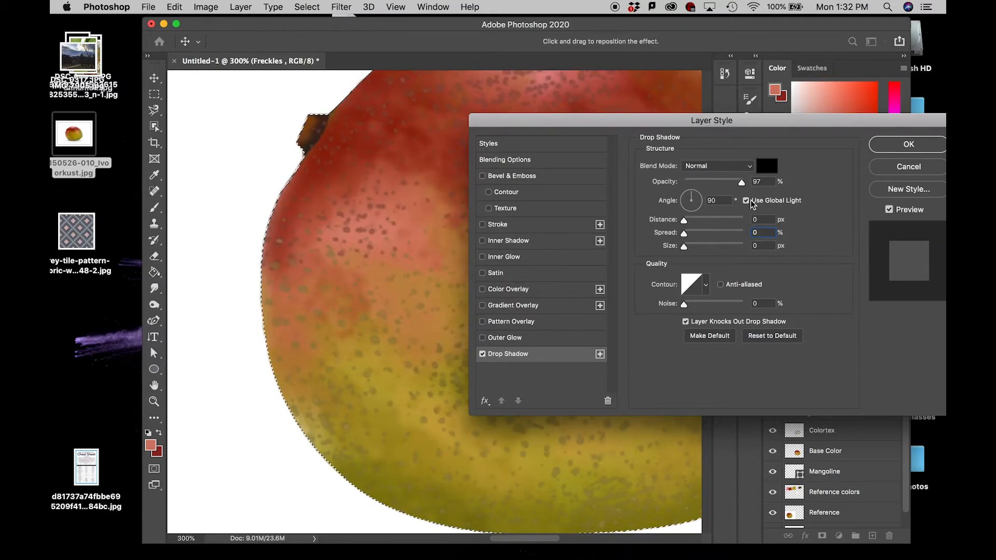
drag(741, 182, 709, 184)
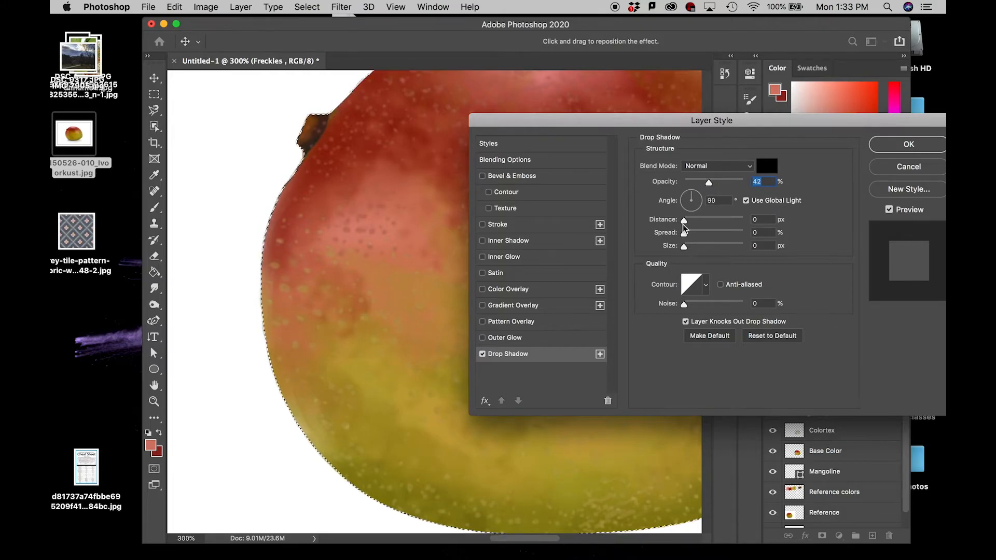
drag(684, 220, 687, 222)
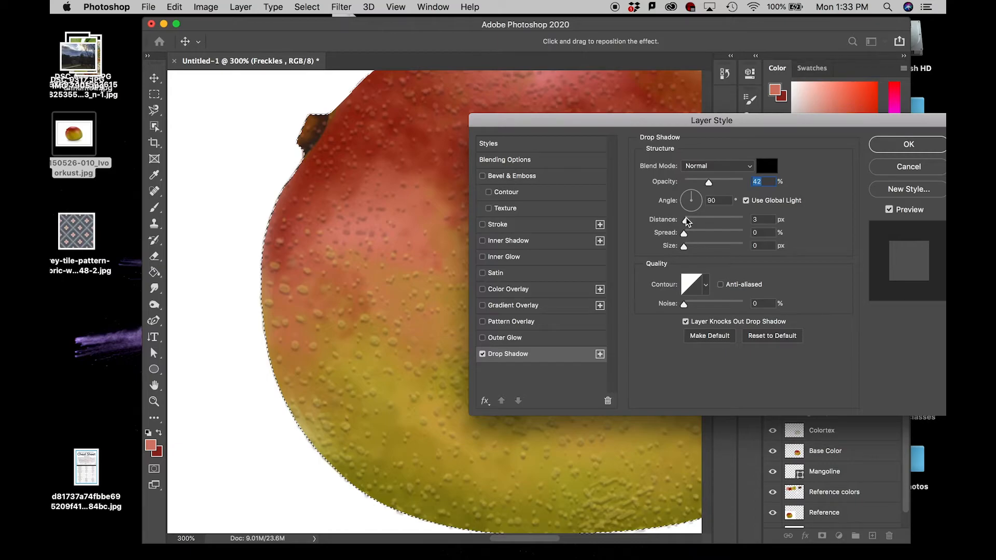
drag(686, 219, 693, 247)
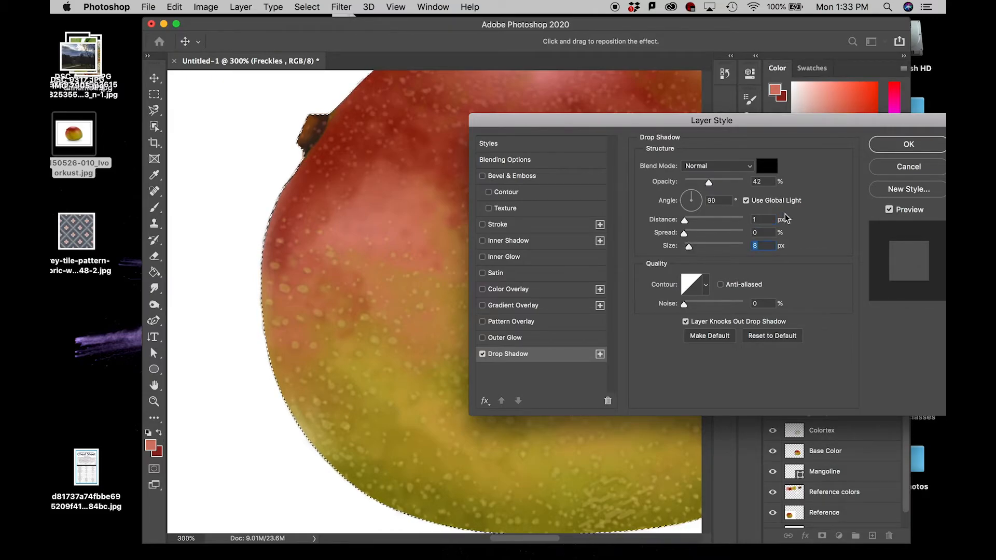
click(888, 212)
click(888, 211)
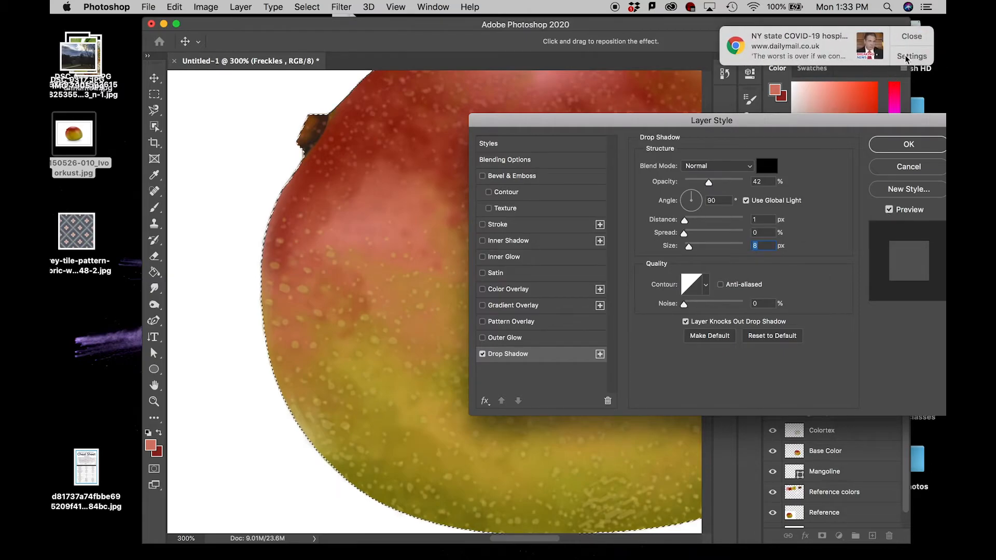
key(Return)
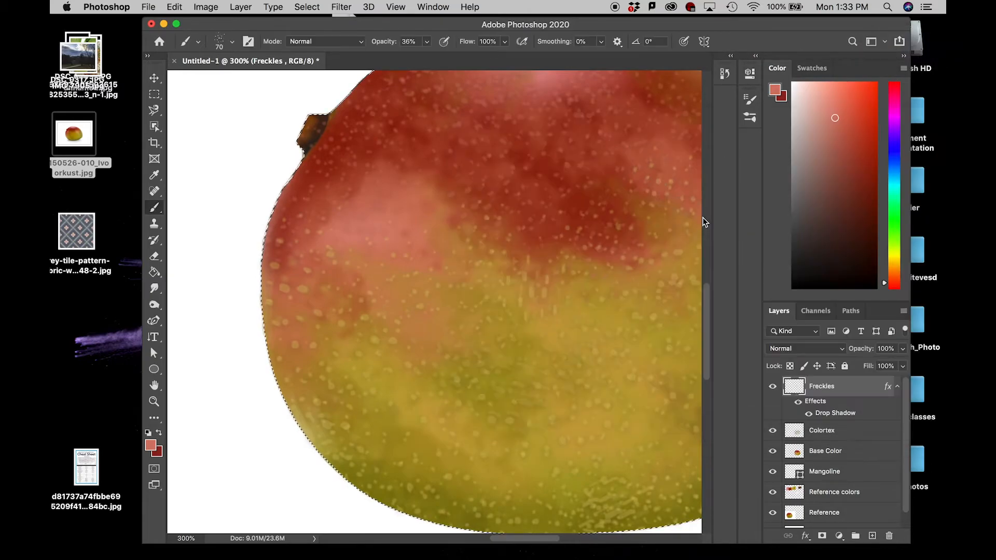
- Add a layer named Shadows above the Freckles layer and set its blend mode to Multiply
key(super+minus)
key(super+minus)
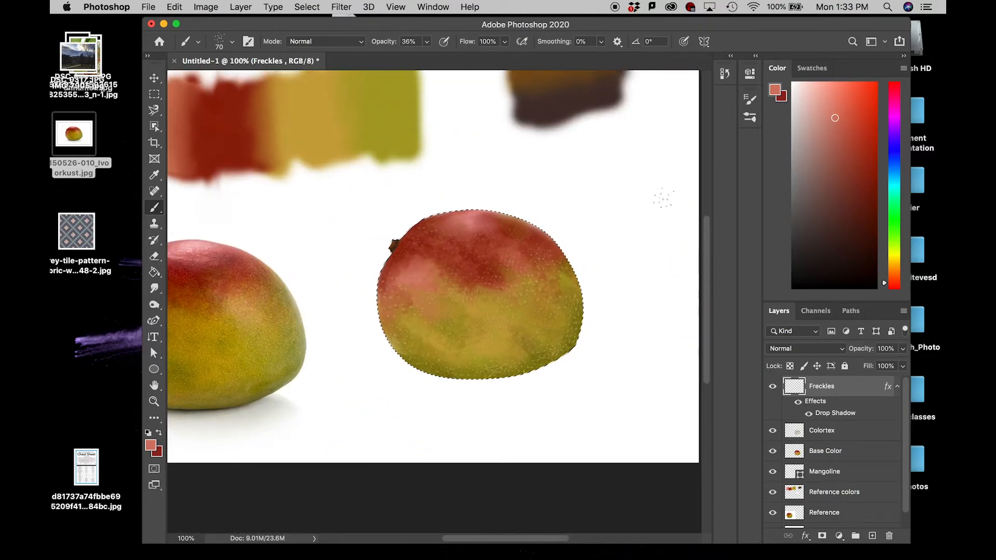
key(super+plus)
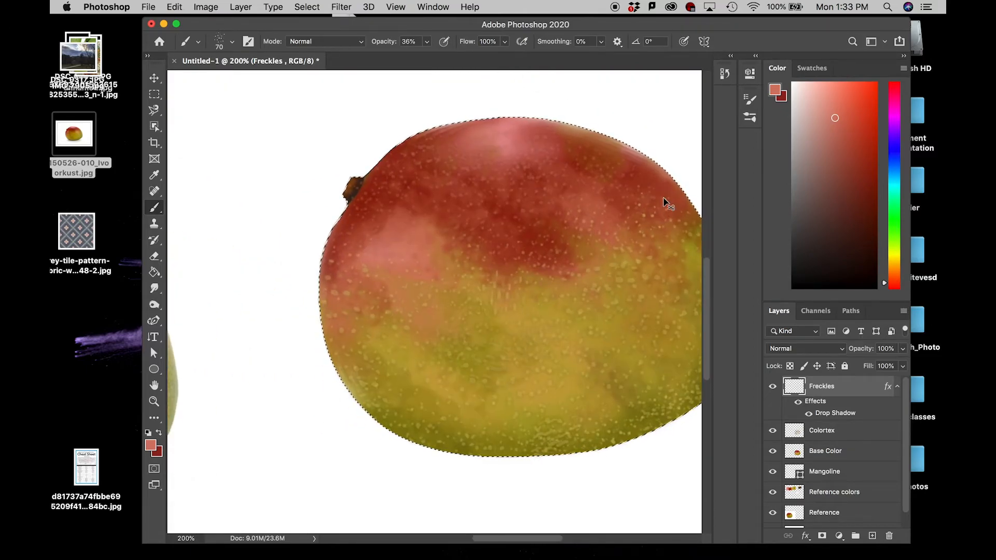
key(super+minus)
drag(291, 203, 392, 182)
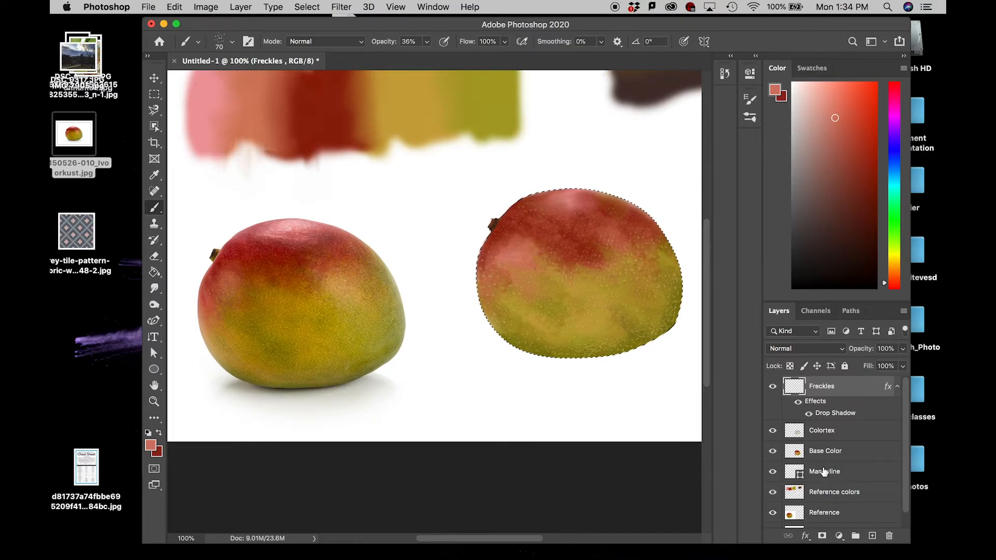
click(876, 534)
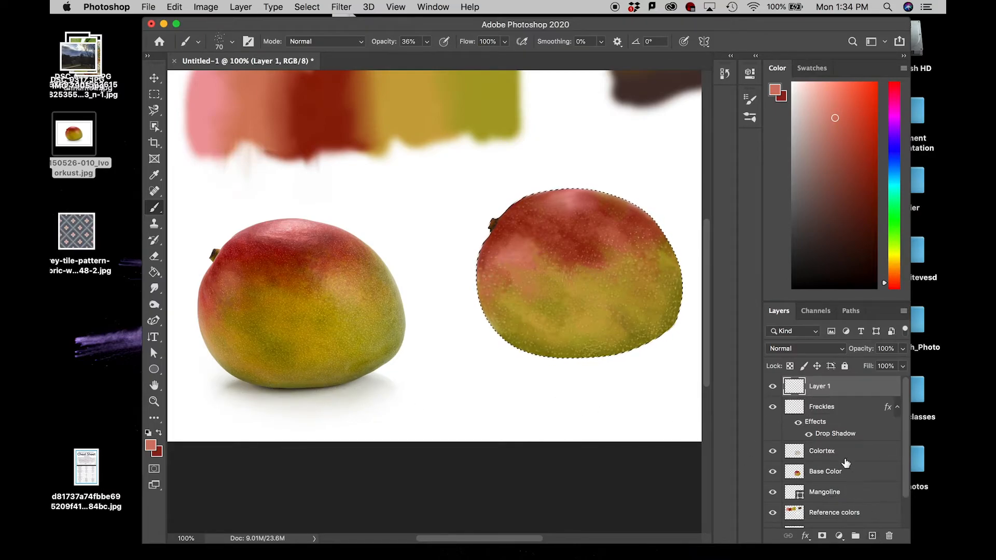
double_click(818, 385)
text(Shadows)
key(Return)
click(814, 349)
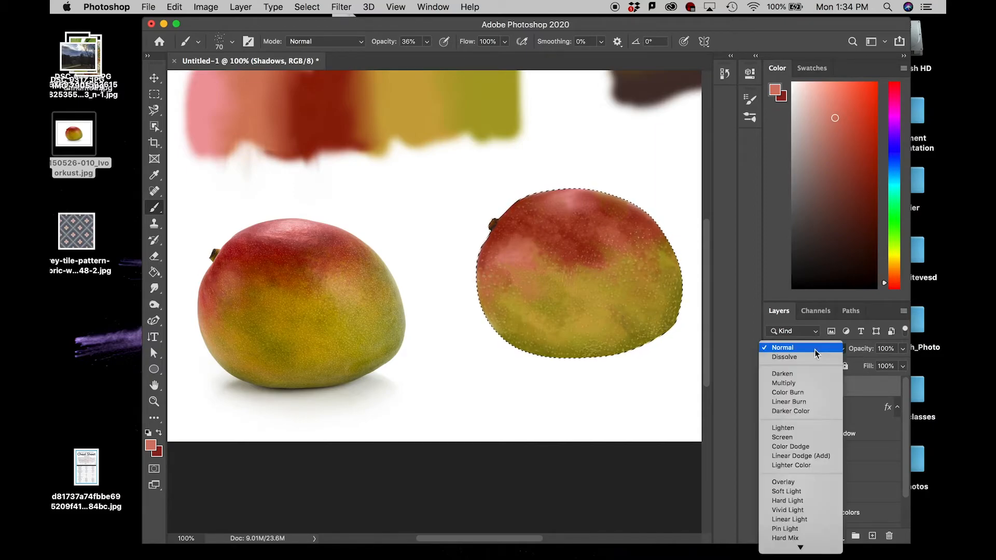
click(784, 383)
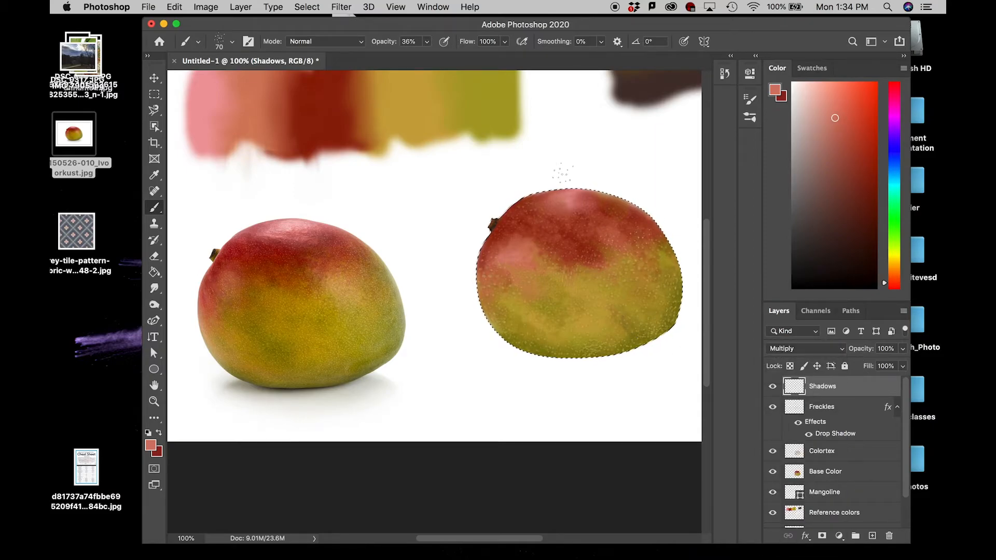
- Sample the olive green from the colour swatches and give the Eraser the 250 px Soft Round tip
key(i)
click(492, 97)
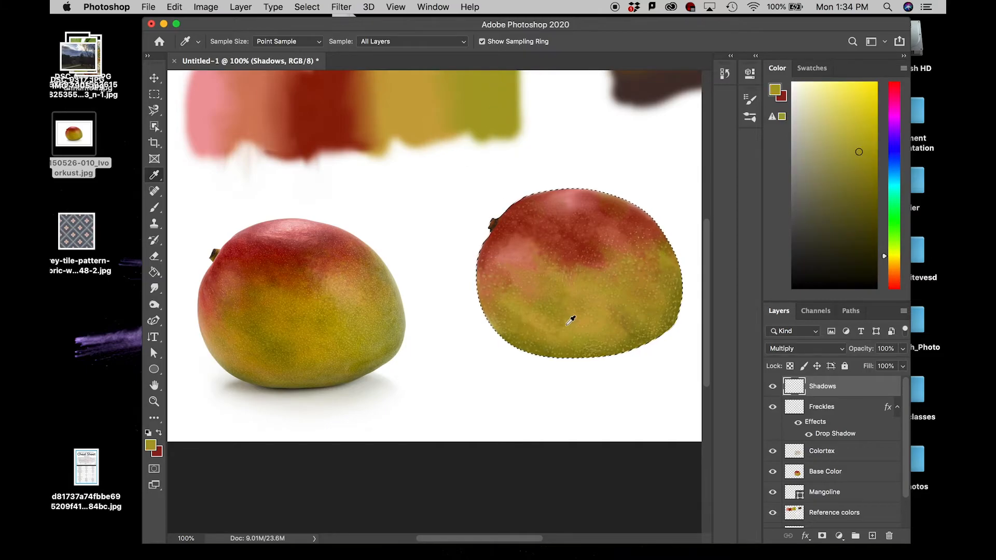
key(b)
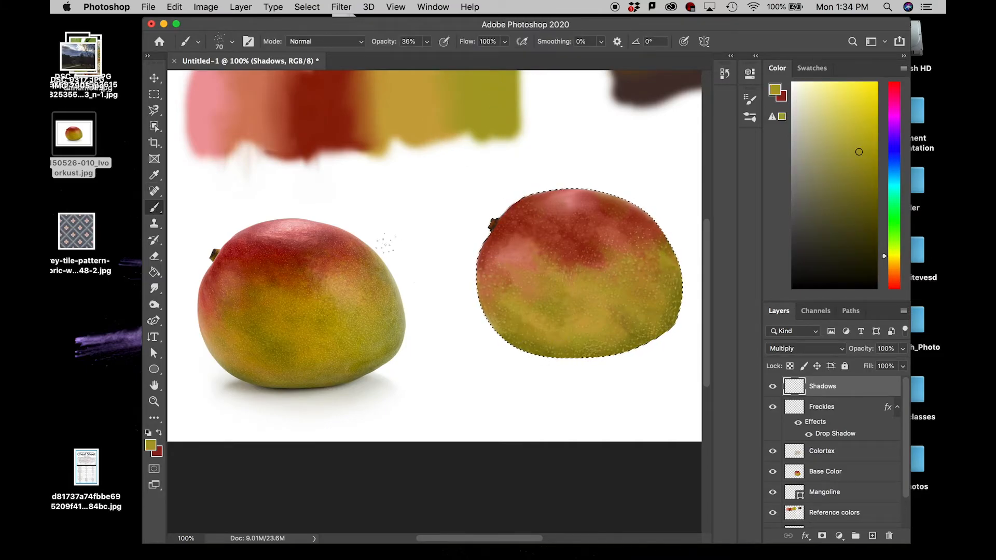
click(219, 40)
key(e)
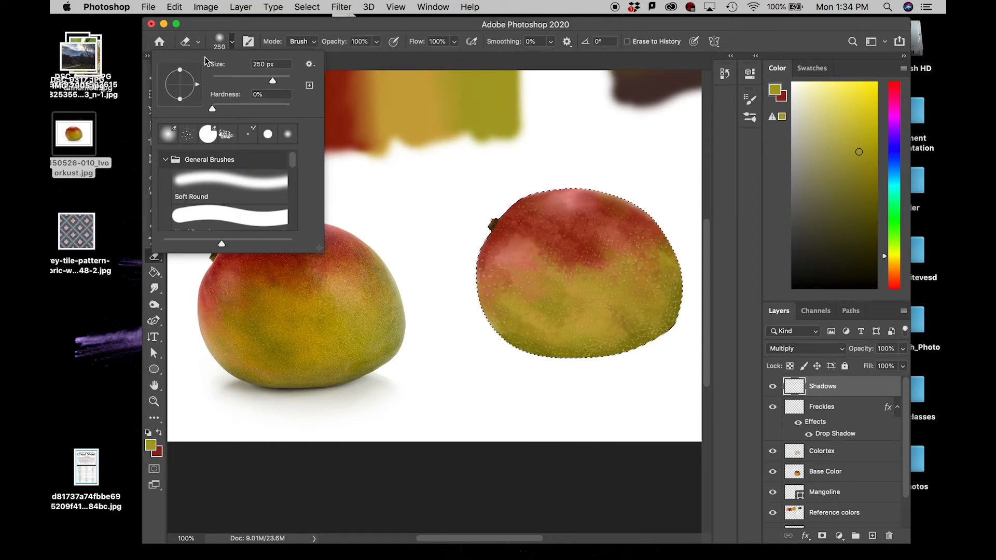
click(194, 174)
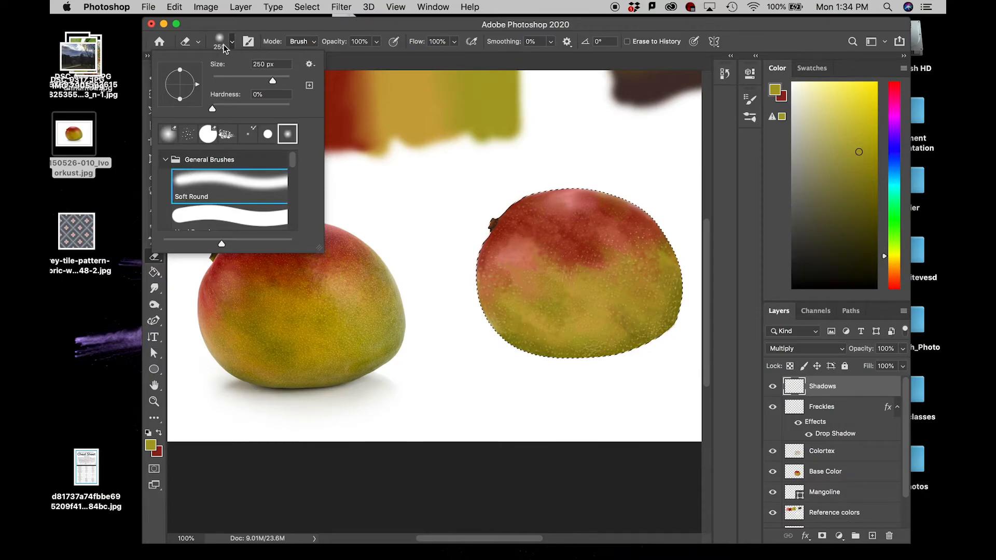
click(226, 44)
- Change the Brush tool's tip to the 30 px soft round with 0% hardness
click(154, 207)
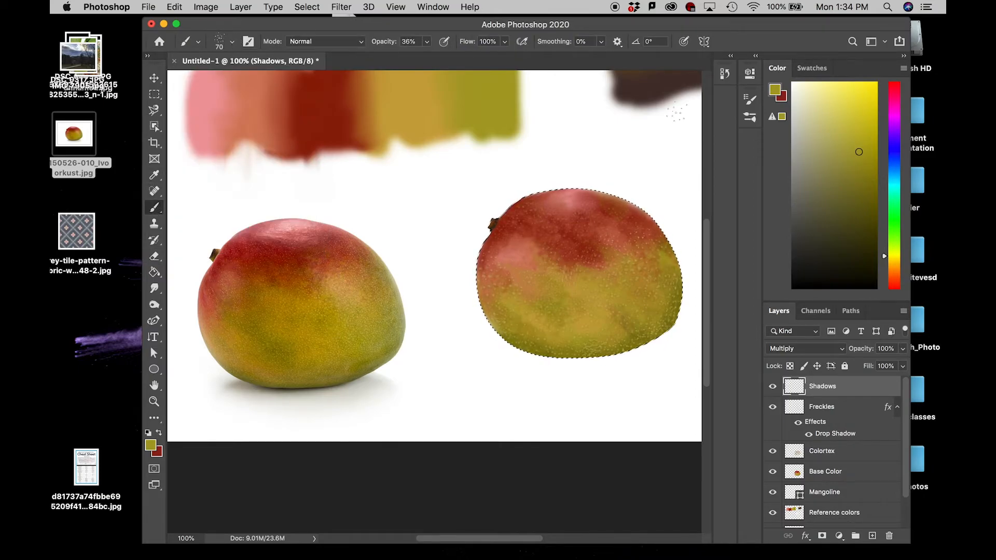
click(749, 98)
scroll(669, 143, up, 5)
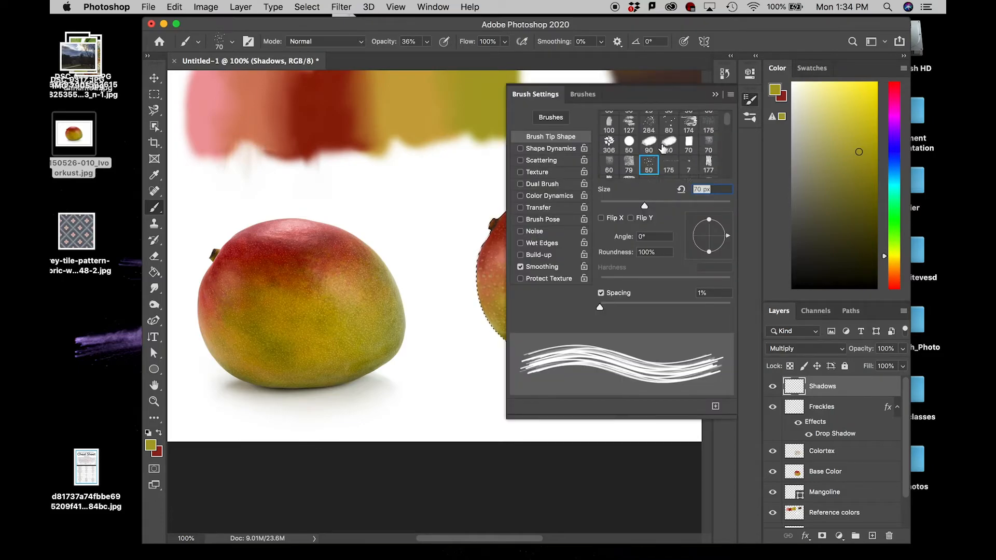
click(609, 121)
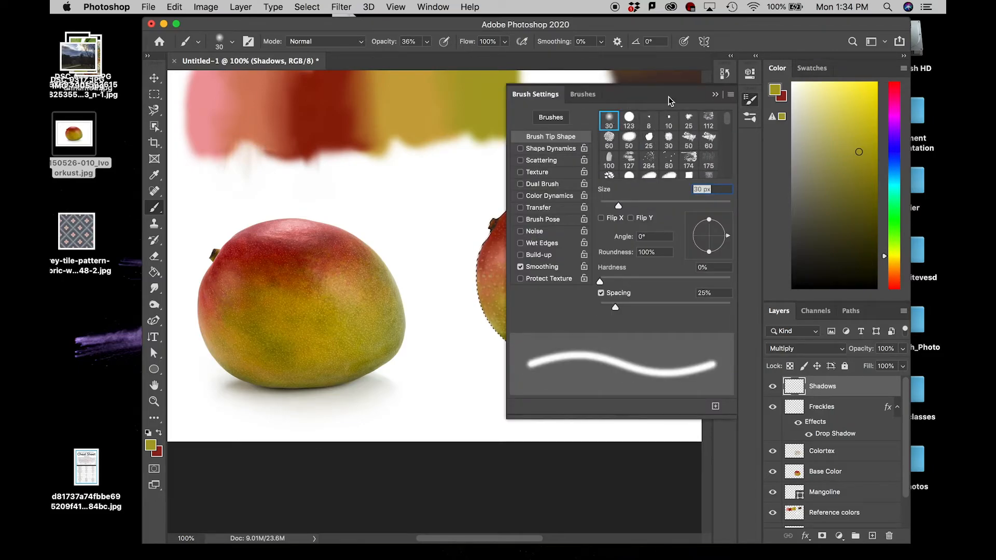
click(749, 99)
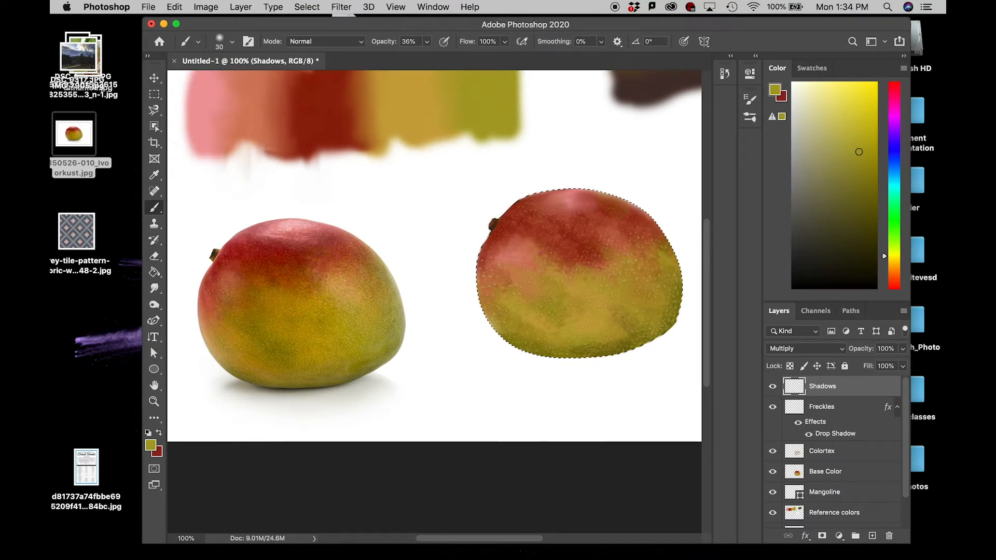
- Paint olive shadows over the painted mango's edges, red upper skin and green patch with the soft brush enlarged to 80 px
key(bracketright)
key(bracketright)
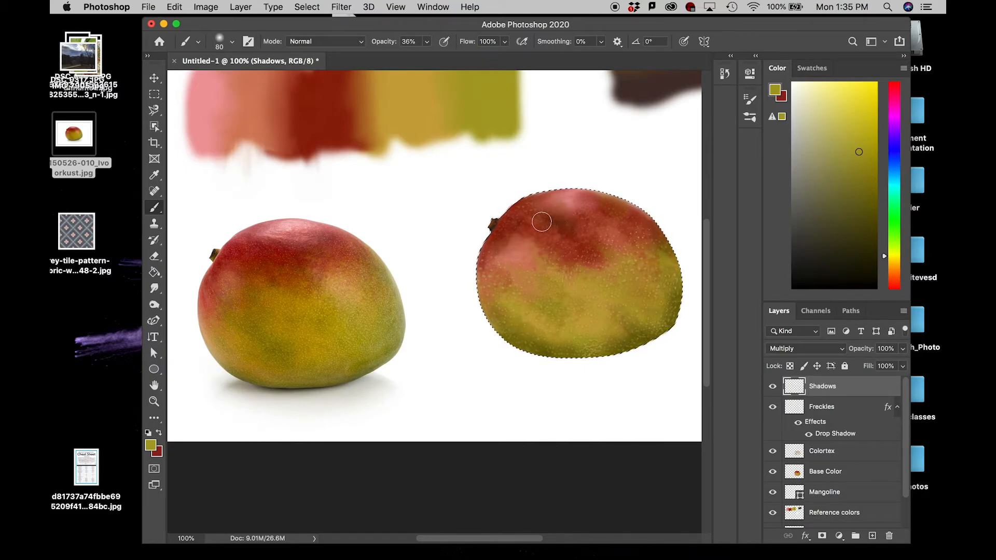
click(621, 209)
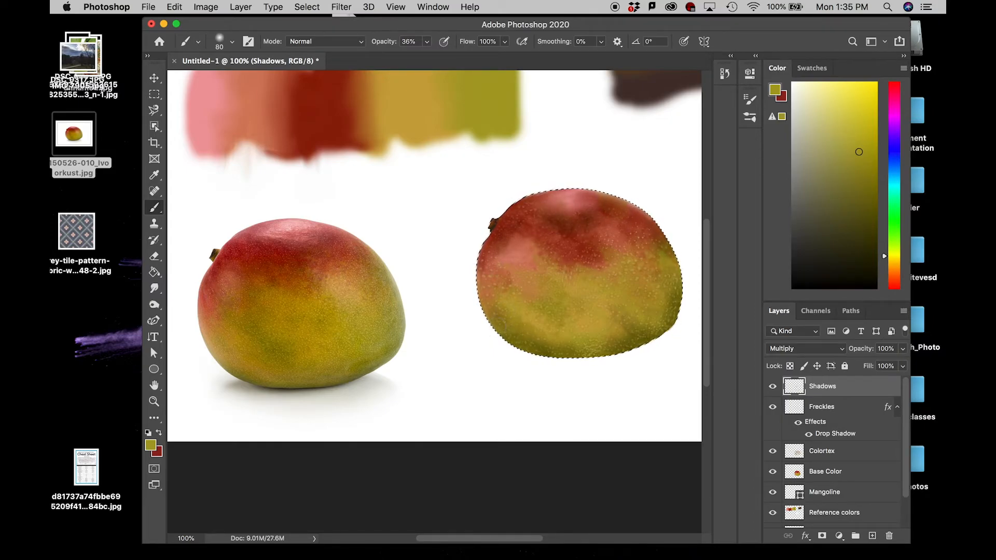
click(545, 307)
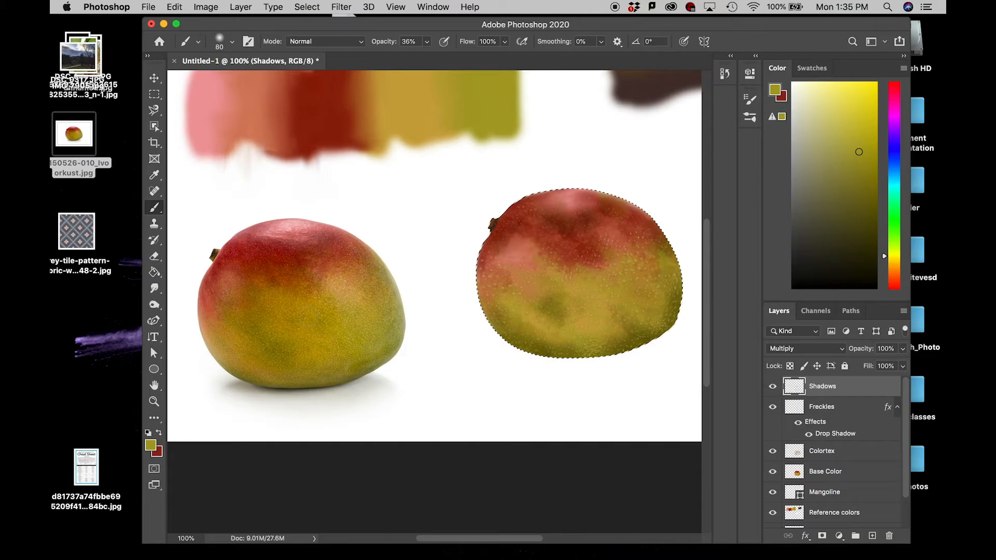
- Set the Eraser opacity to 16% and soften the olive shadow on the mango's lower green patch
key(e)
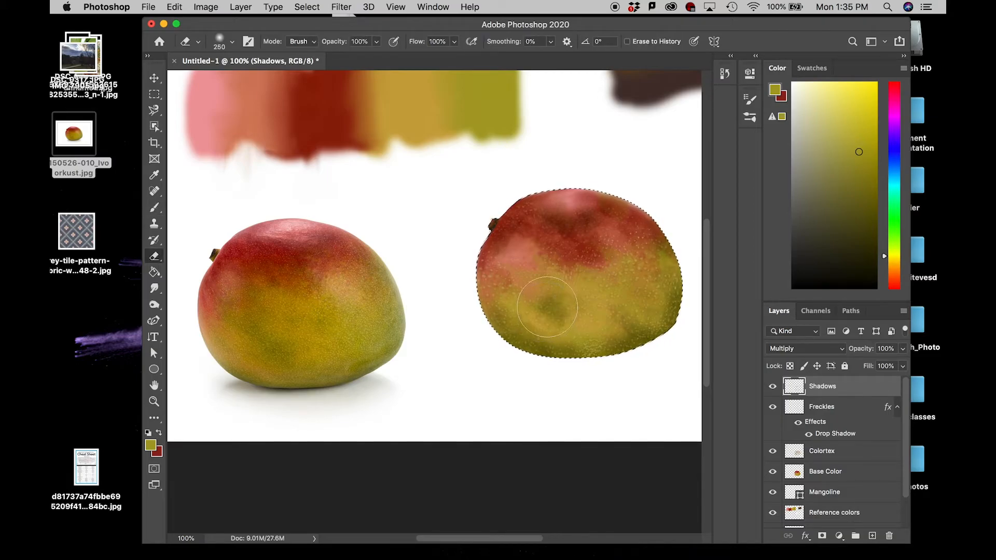
click(377, 42)
drag(378, 59, 328, 59)
click(550, 303)
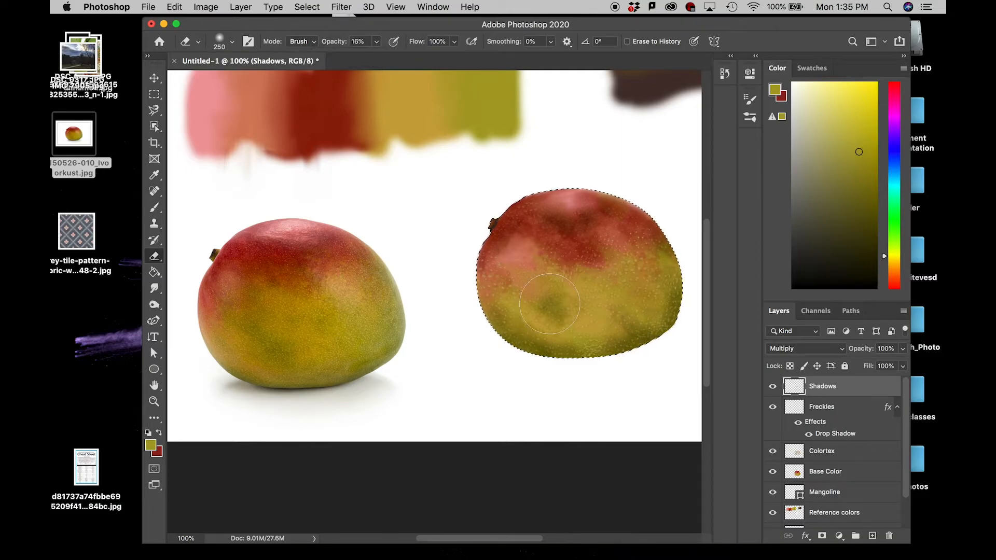
- Sample dark red from the skin near the stem, paint shadows over the red area and soften them with the Eraser
key(b)
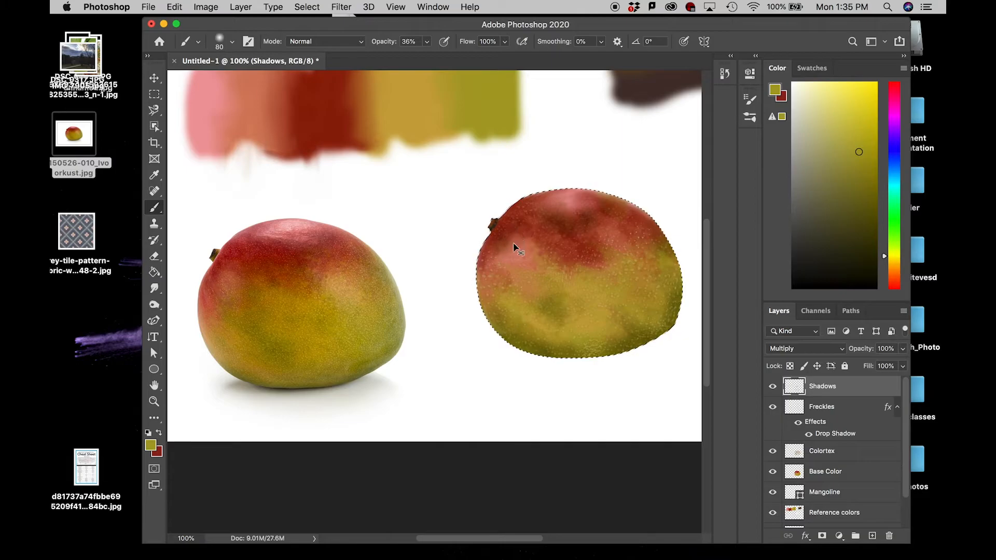
alt+click(517, 222)
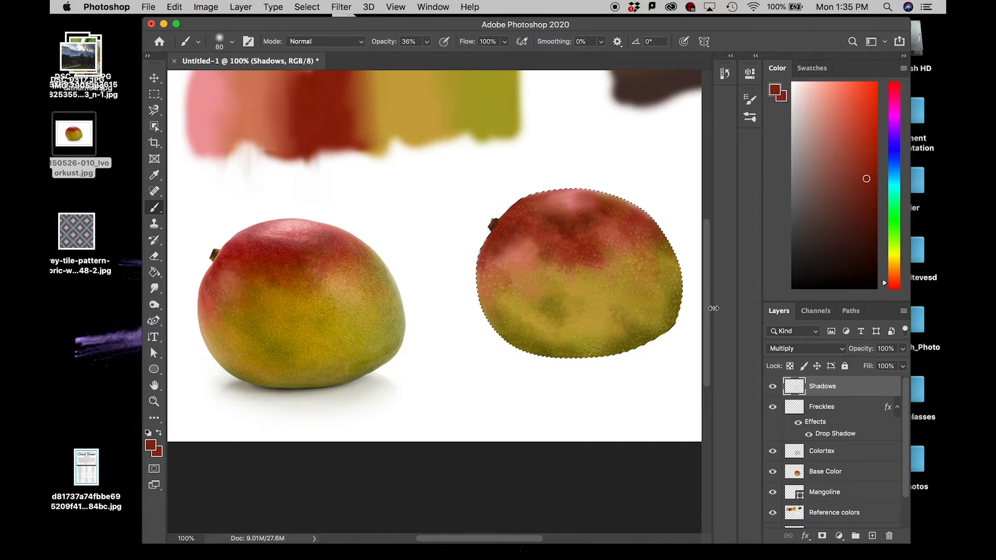
key(e)
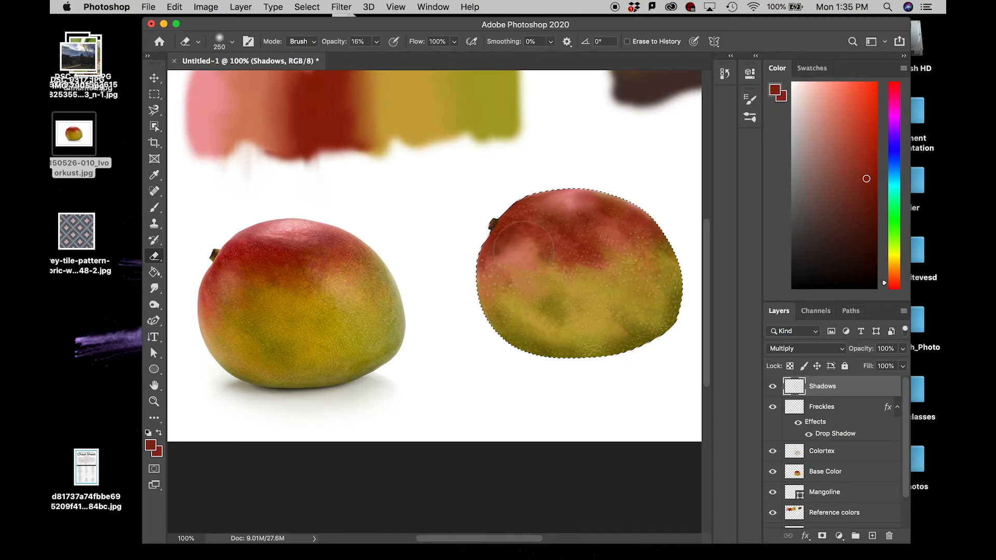
- Add a layer named Hilight above Shadows and set its blend mode to Screen
click(872, 536)
double_click(817, 386)
text(Hi)
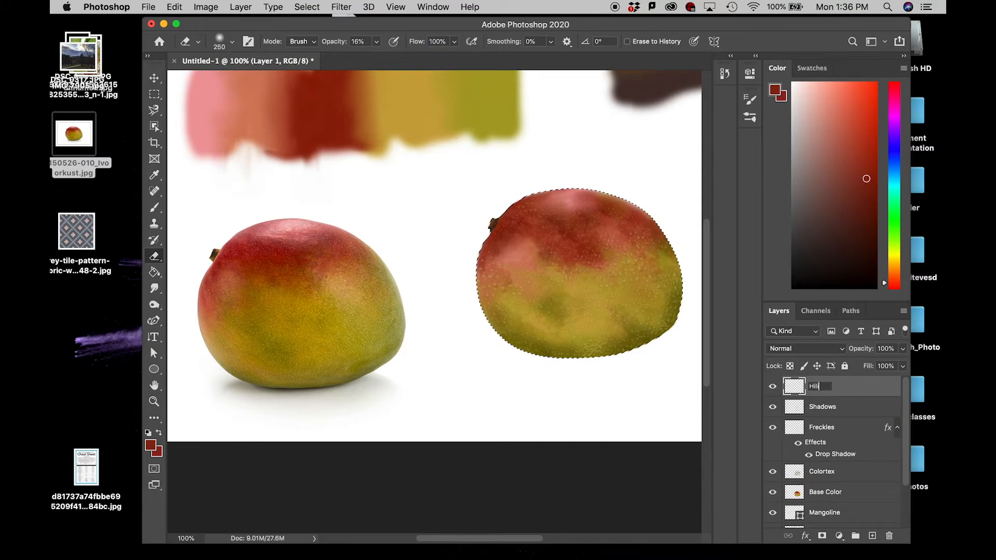
text(light)
key(Return)
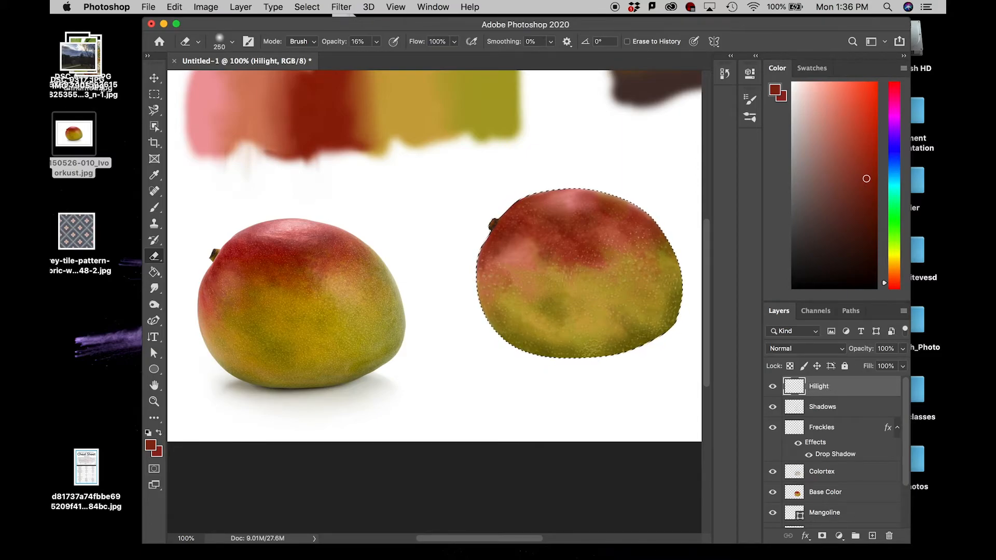
click(832, 351)
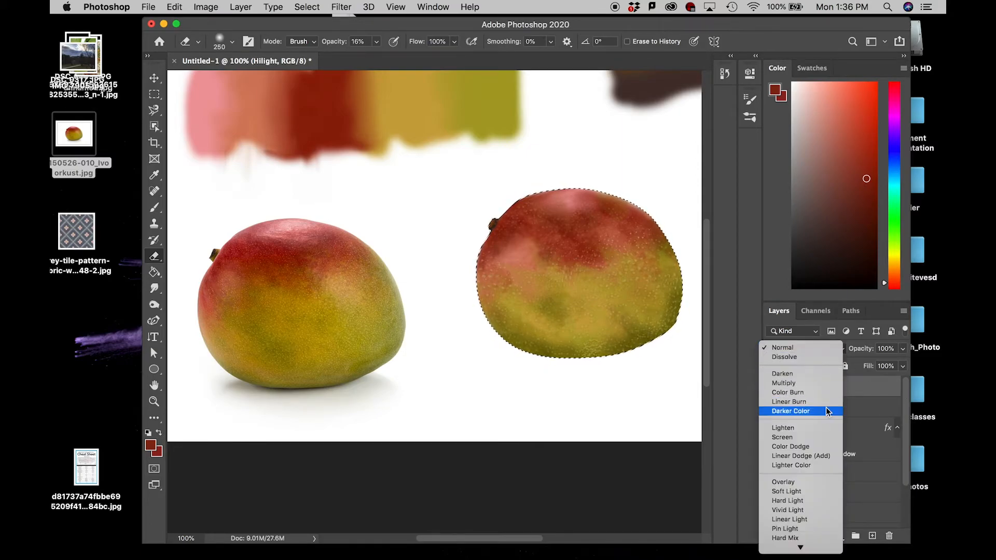
click(801, 439)
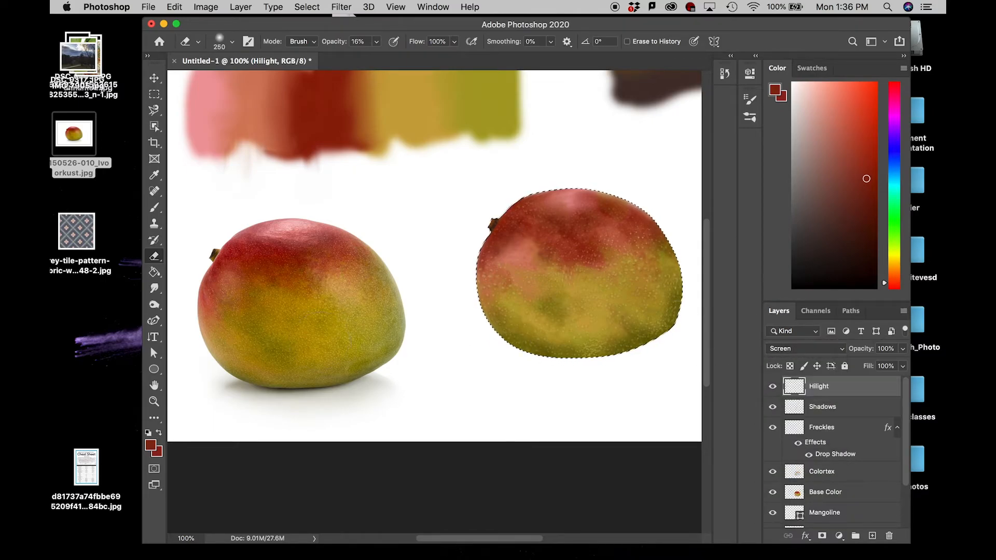
- Paint highlights on the mango's upper skin with the pink swatch colour at 36% opacity and soften them with the Eraser
key(b)
alt+click(217, 99)
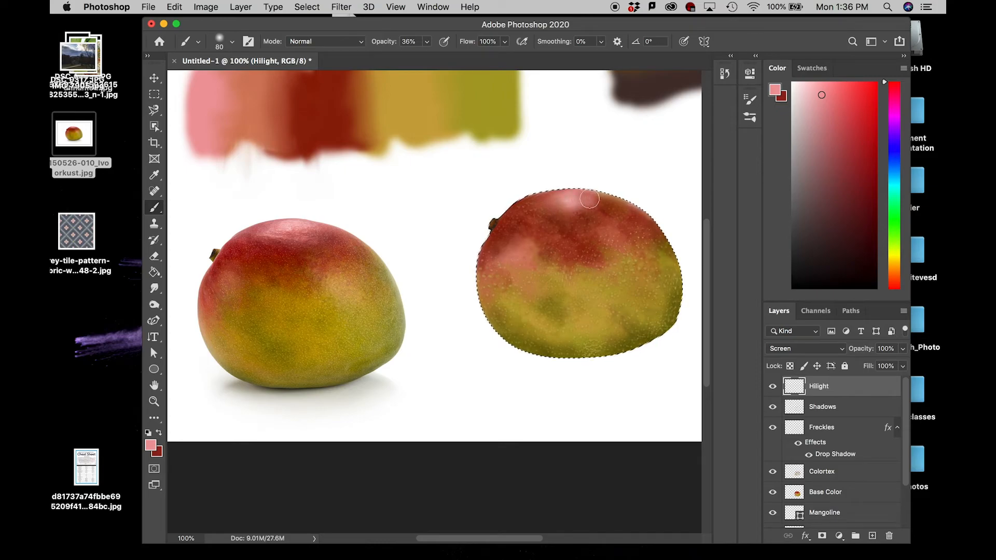
drag(588, 202, 568, 200)
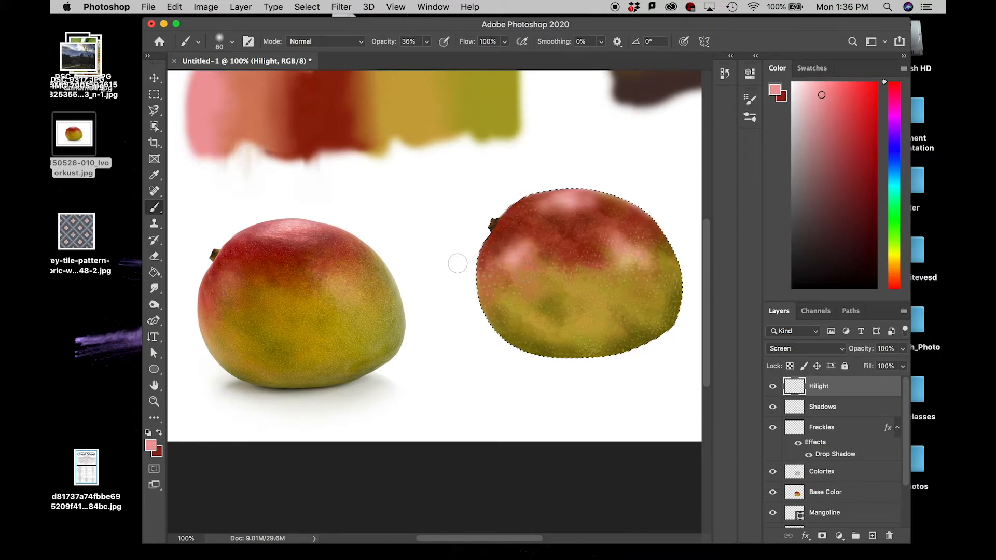
key(e)
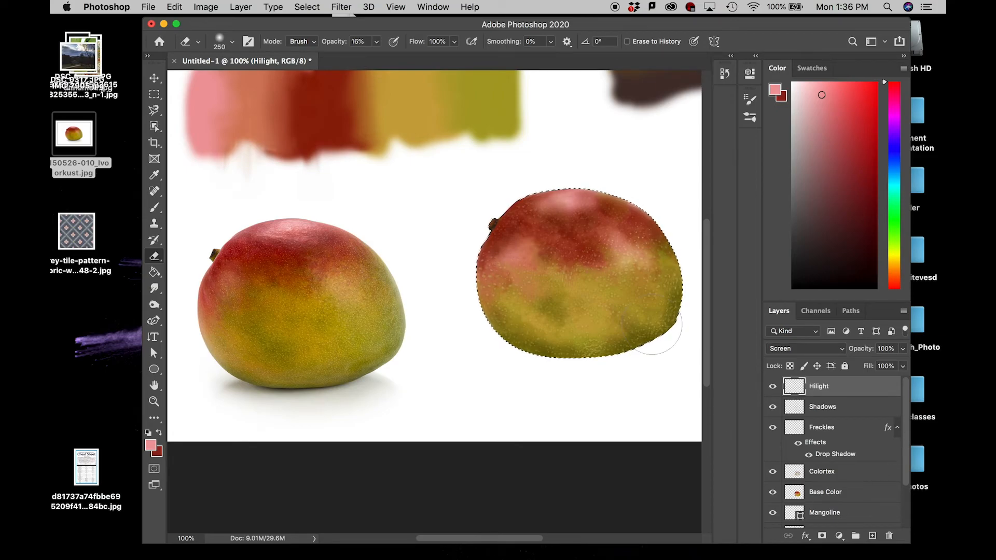
- Deselect the mango outline selection and switch to the Move tool
key(super+minus)
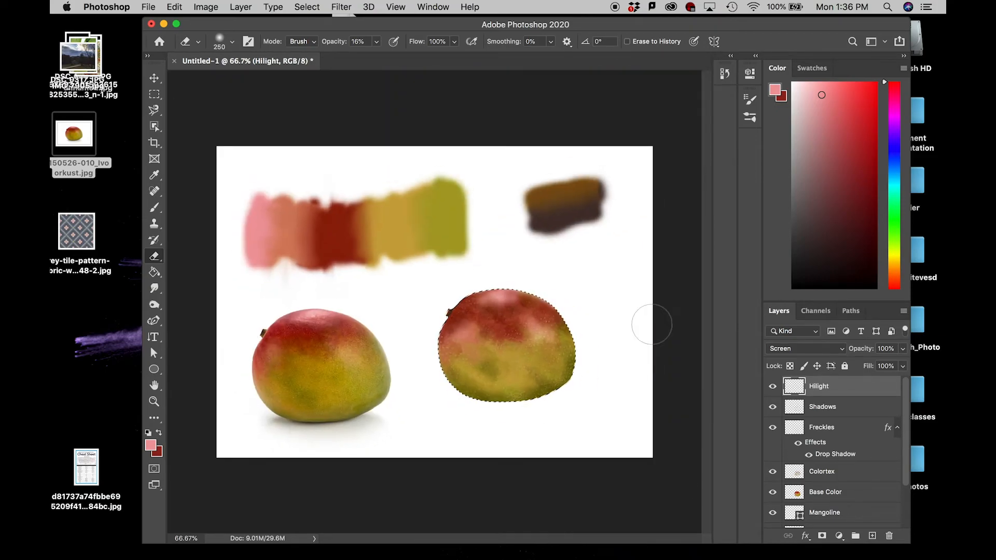
key(super+d)
click(155, 78)
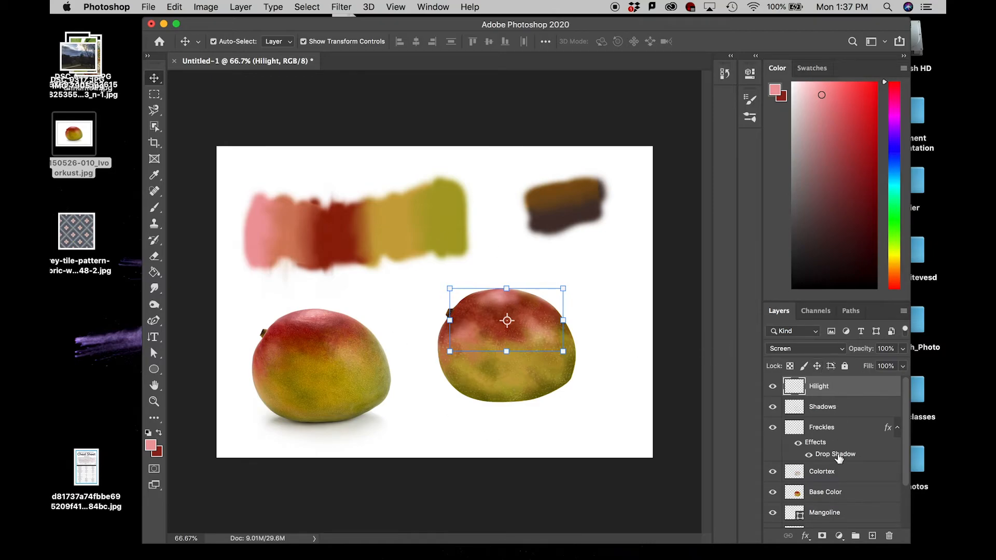
scroll(837, 469, down, 1)
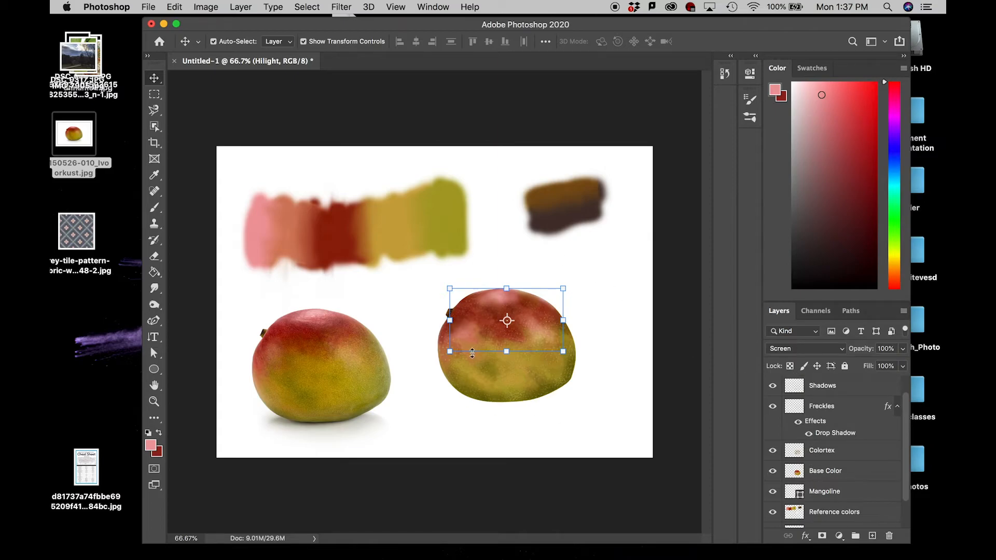
drag(469, 333, 536, 328)
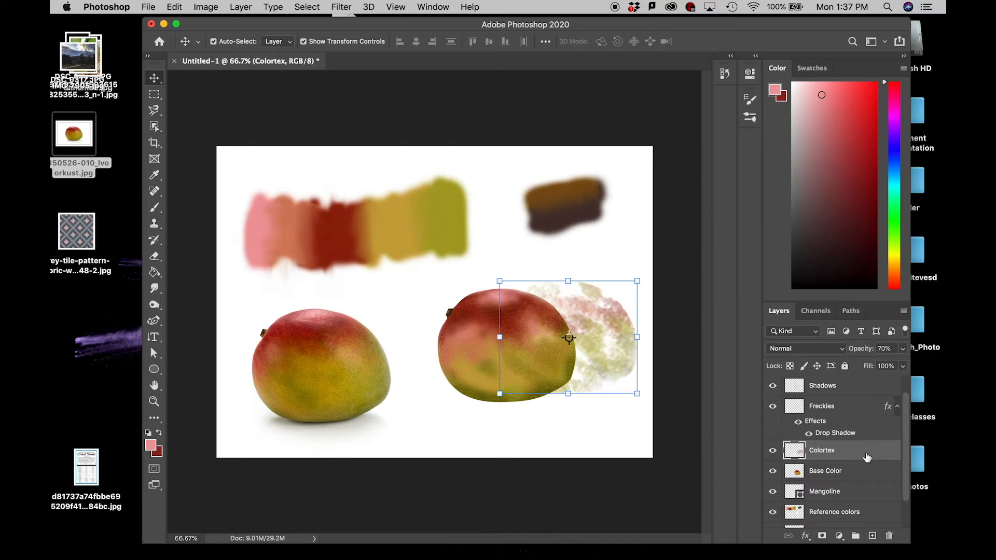
key(super+z)
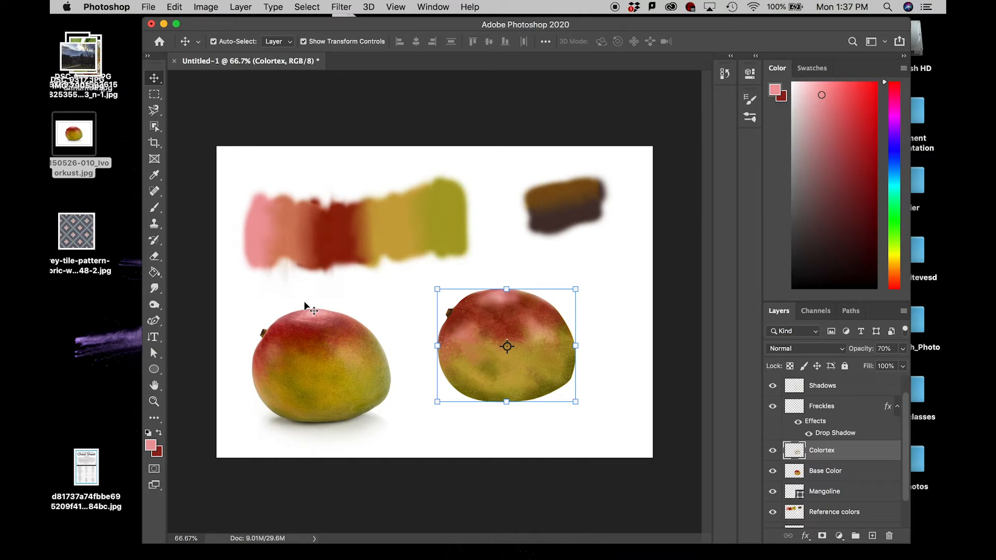
- Add a new layer directly above Mangoline and name it Floorshadow
scroll(822, 471, down, 1)
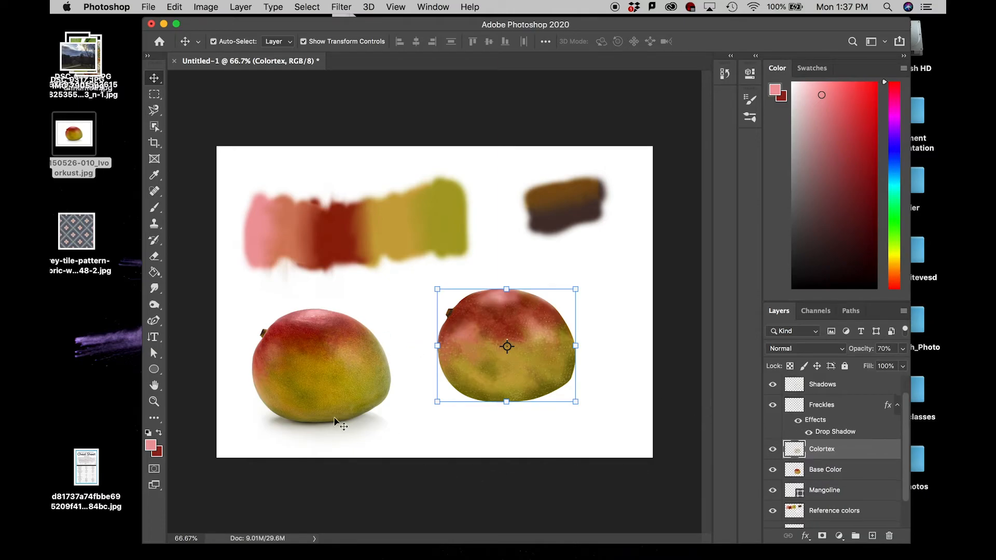
scroll(826, 456, down, 3)
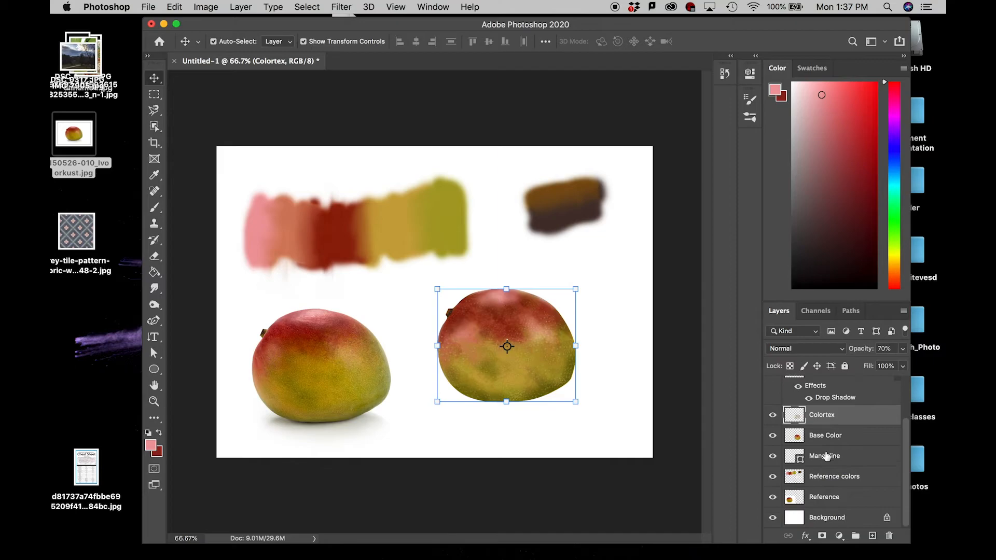
click(820, 478)
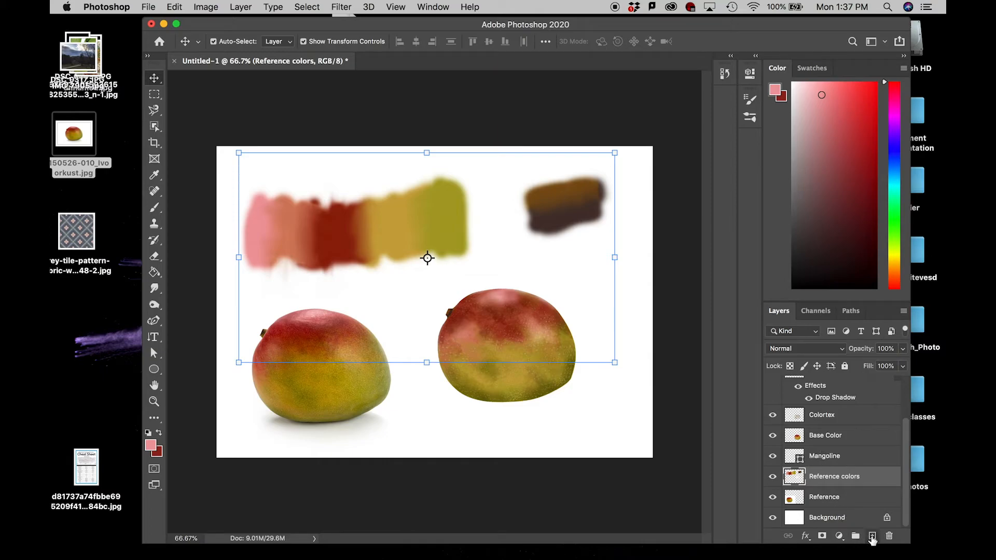
click(872, 536)
drag(820, 476, 825, 456)
double_click(817, 456)
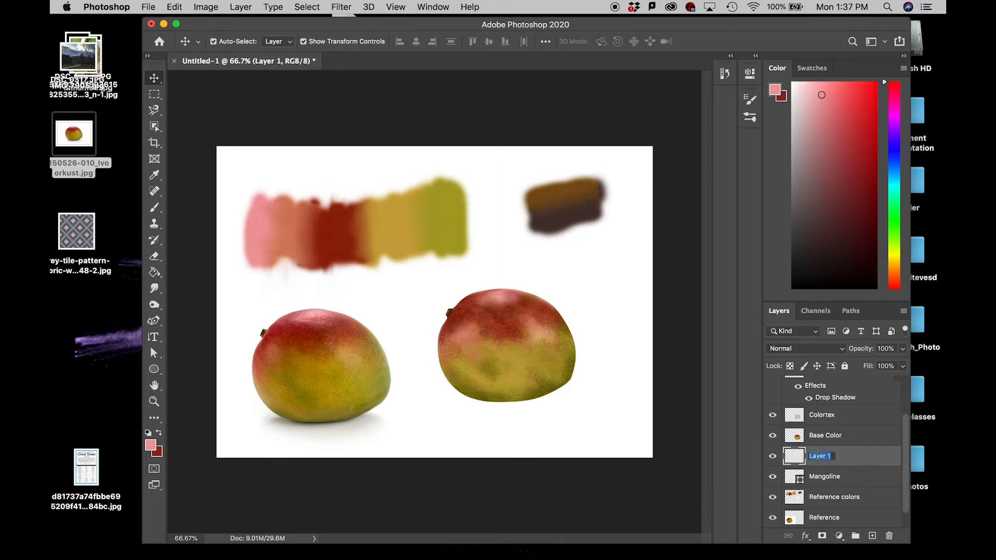
text(Sha)
key(Return)
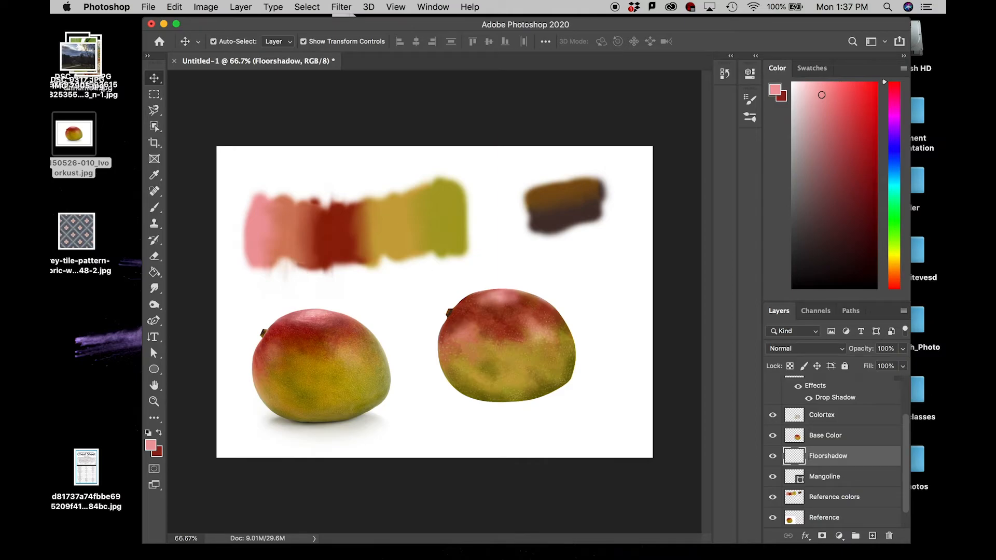
- Paint a near-black floor shadow beneath the painted mango with the Brush at 36% opacity and soften its edges with the Eraser
key(b)
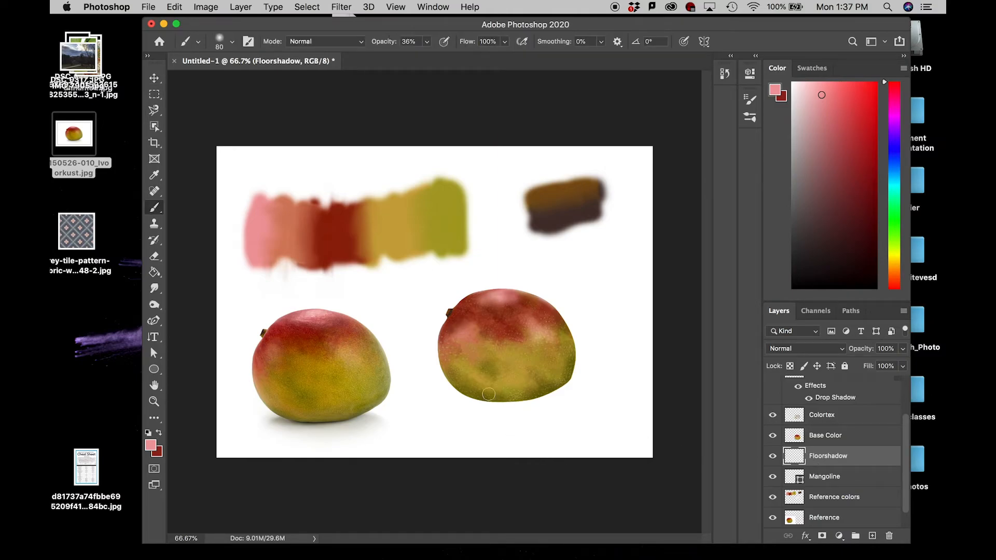
click(830, 258)
mouse_move(515, 407)
mouse_down()
mouse_move(472, 405)
mouse_move(561, 400)
mouse_move(516, 410)
mouse_move(541, 397)
mouse_move(435, 398)
mouse_move(575, 400)
mouse_move(450, 396)
mouse_up()
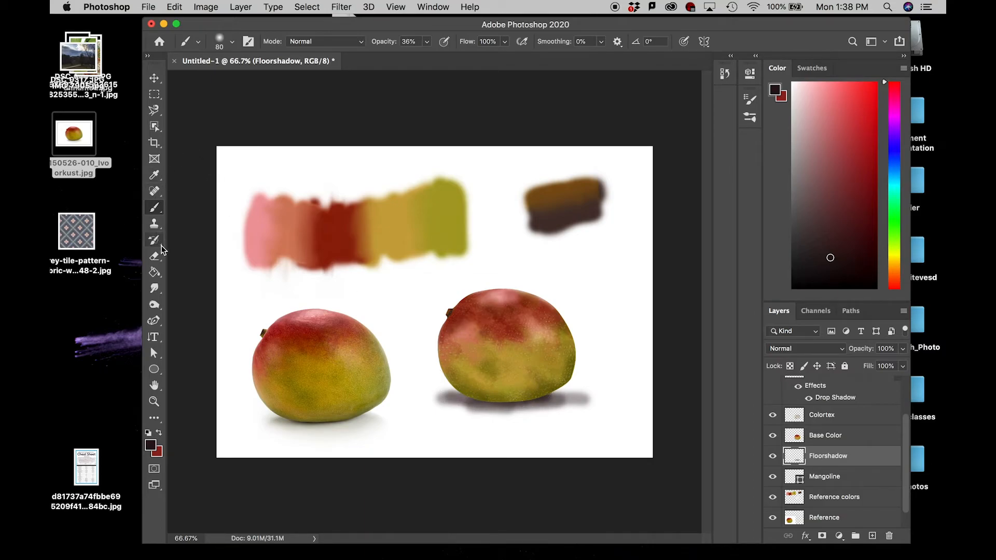
key(e)
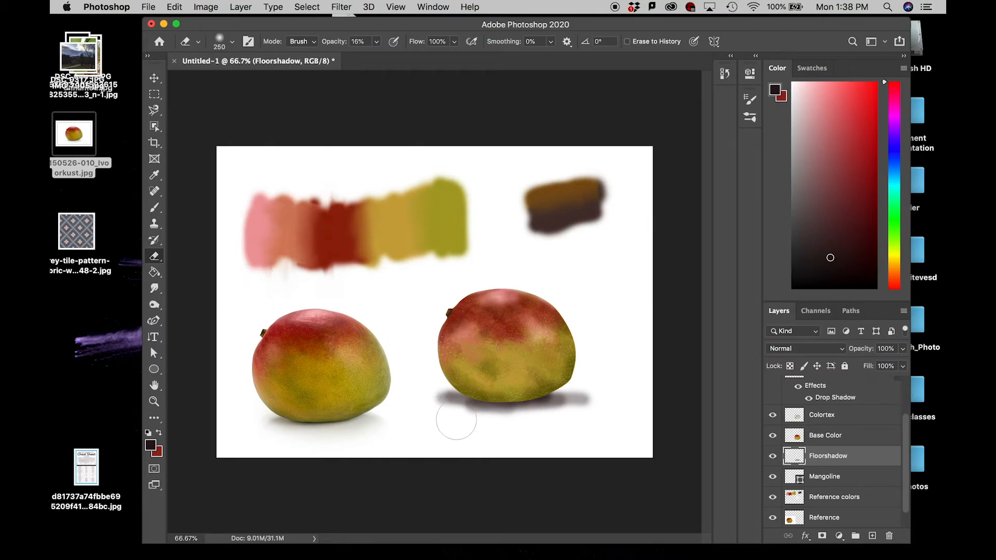
mouse_move(551, 424)
mouse_down()
mouse_move(591, 412)
mouse_move(511, 428)
mouse_move(441, 417)
mouse_move(571, 420)
mouse_move(611, 407)
mouse_move(468, 428)
mouse_up()
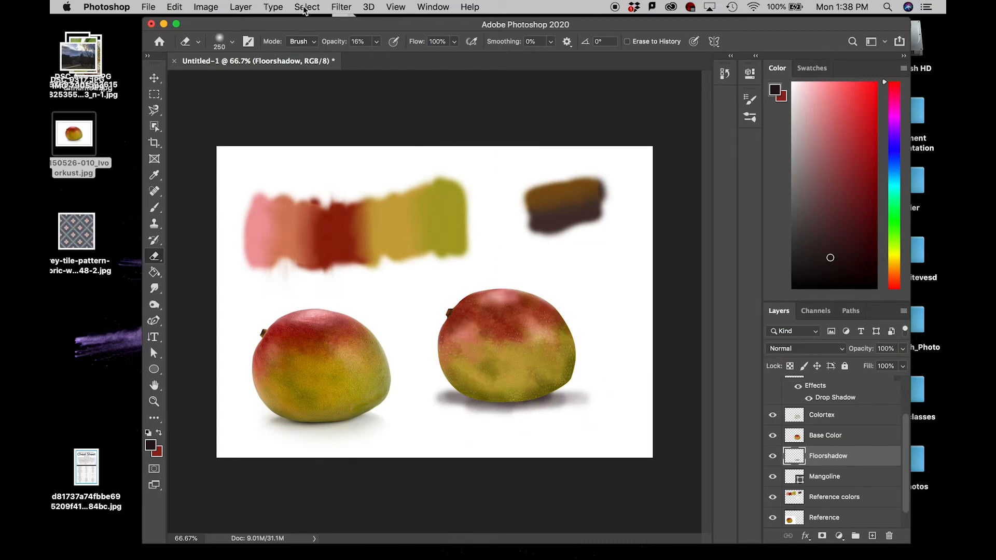
- Apply a Gaussian Blur with a radius of 21.9 pixels to the floor shadow
click(341, 9)
click(343, 24)
click(339, 7)
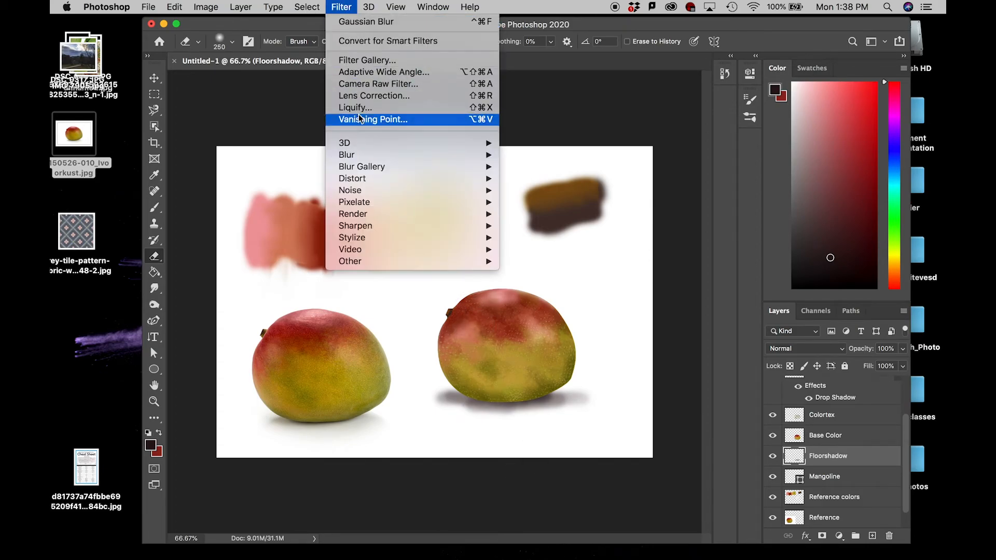
mouse_move(493, 160)
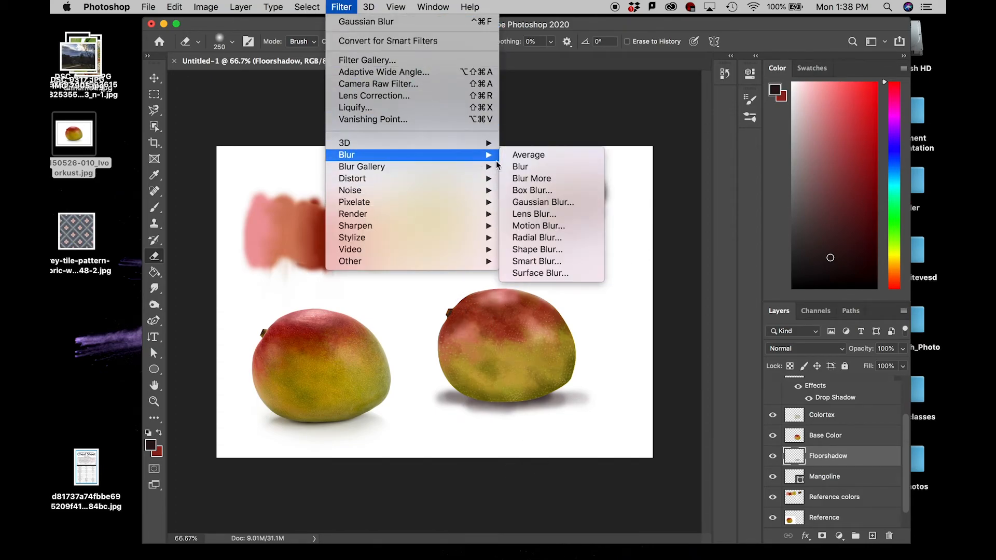
click(537, 201)
drag(571, 311, 596, 310)
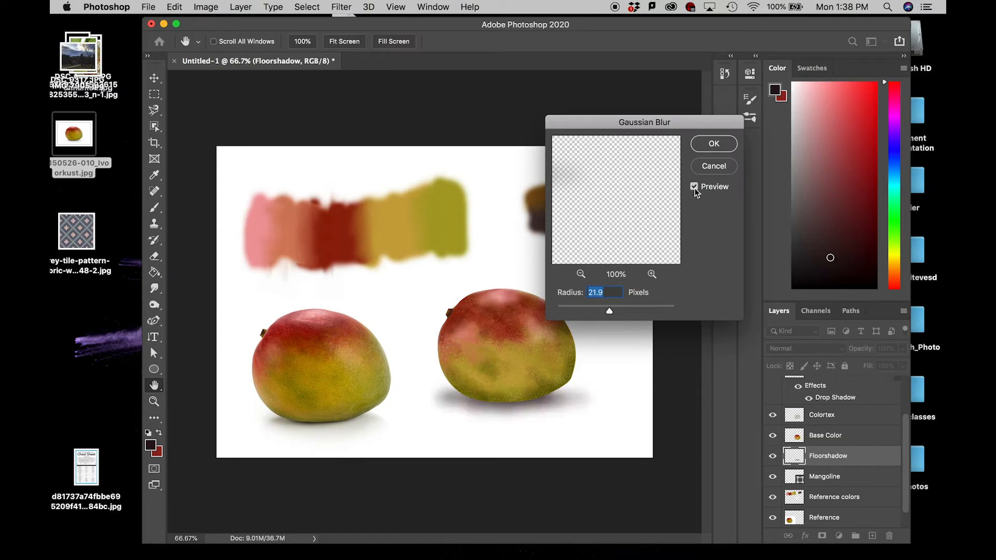
click(715, 145)
key(e)
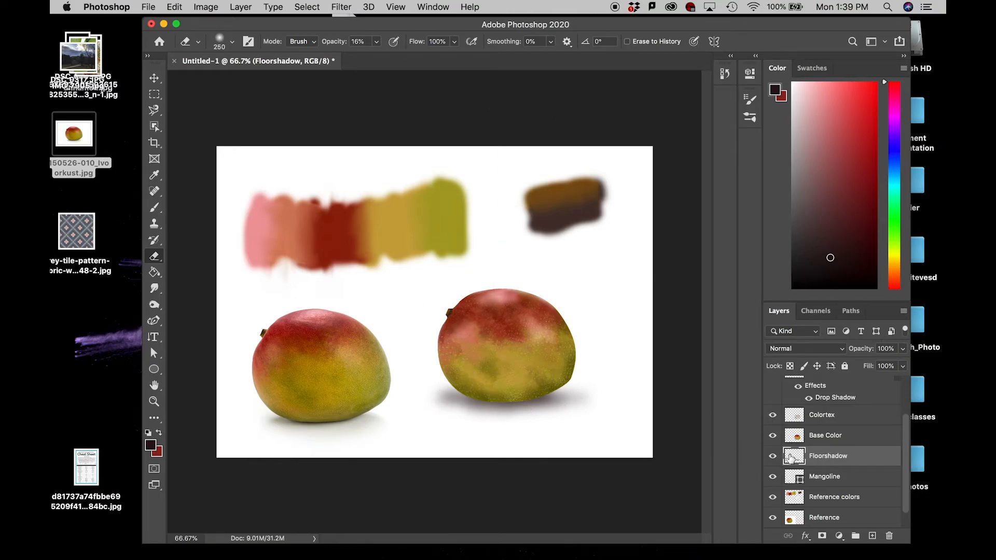
- Duplicate the Mangoline layer as Mangoline copy and move the copy directly above the Shadows layer
scroll(786, 483, down, 2)
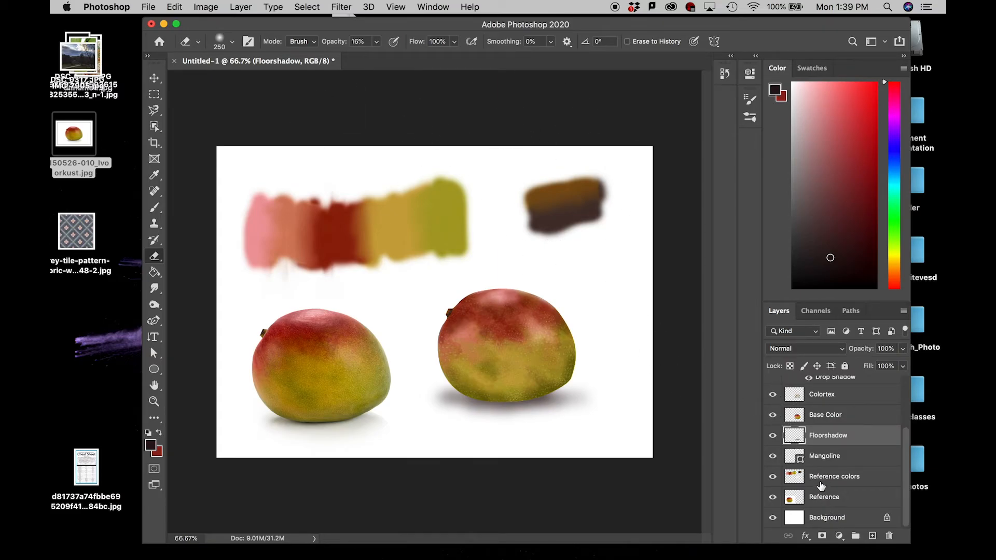
click(818, 458)
right_click(819, 458)
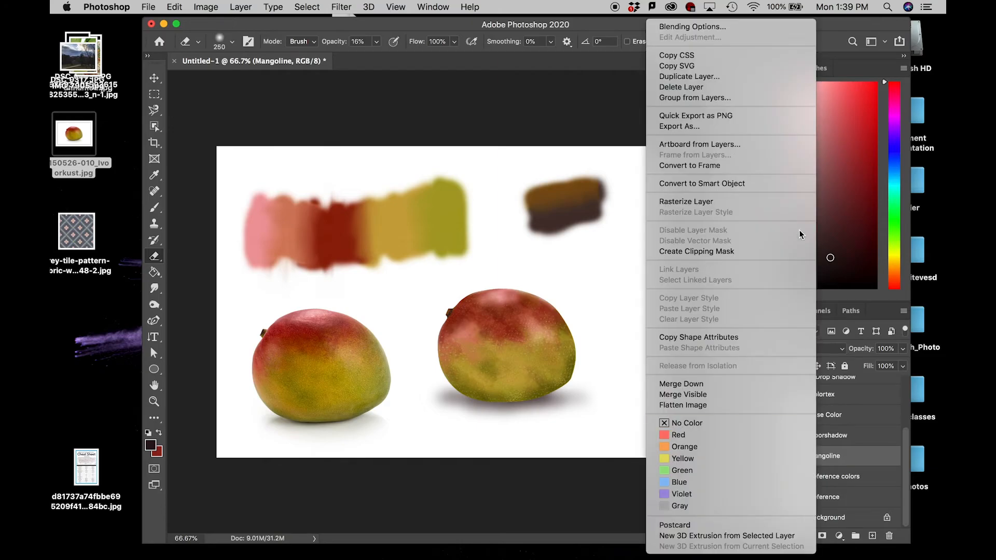
click(721, 77)
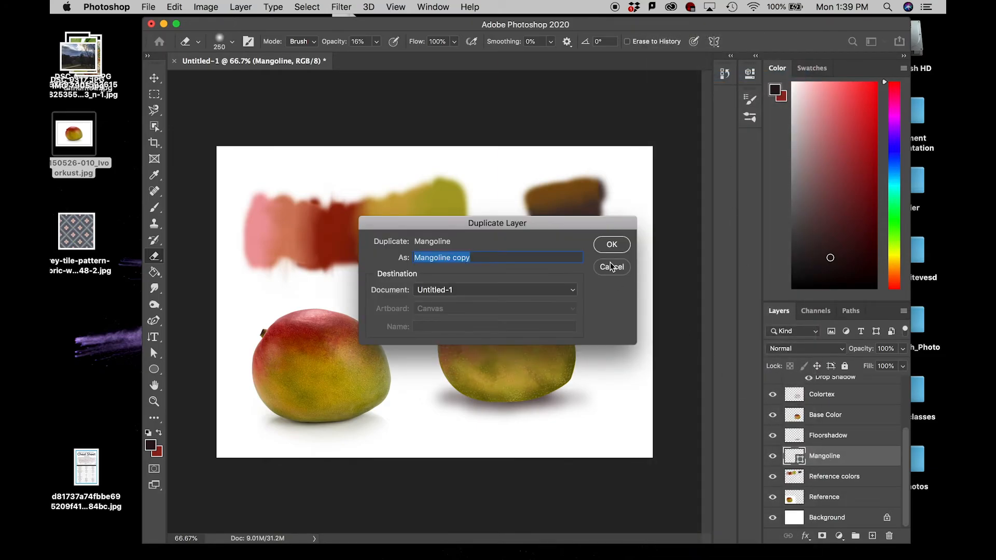
click(611, 244)
drag(810, 459, 818, 383)
- Group the Shadows, Freckles, Colortex, Base Color, Floorshadow and Mangoline layers under the name Paintedmango
scroll(813, 413, up, 1)
click(816, 409)
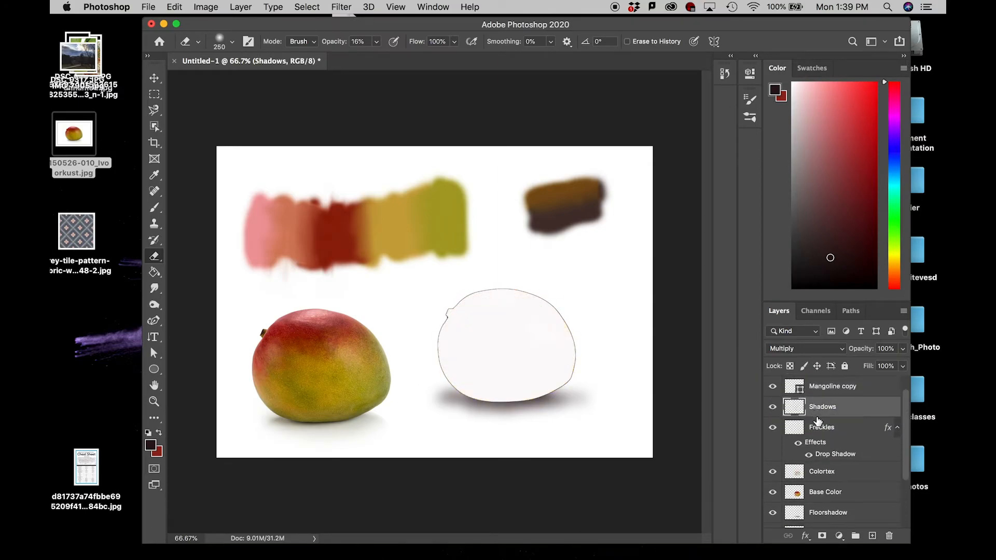
shift+click(819, 435)
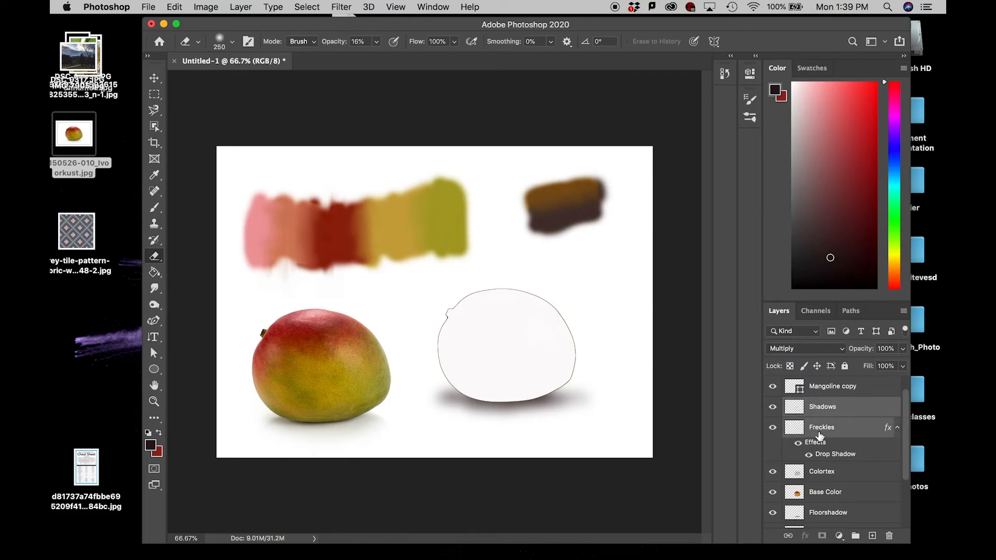
shift+click(819, 473)
shift+click(810, 488)
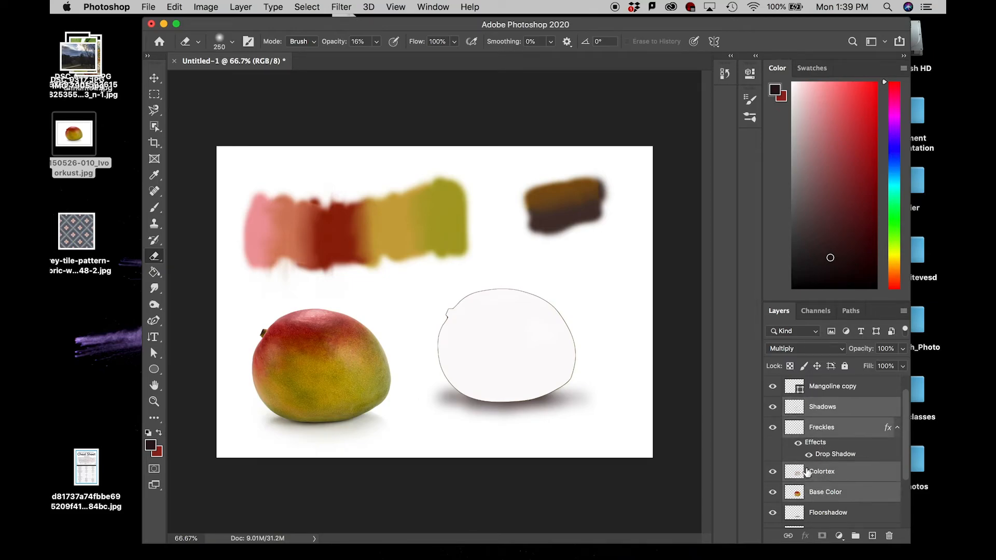
scroll(809, 467, down, 2)
shift+click(821, 480)
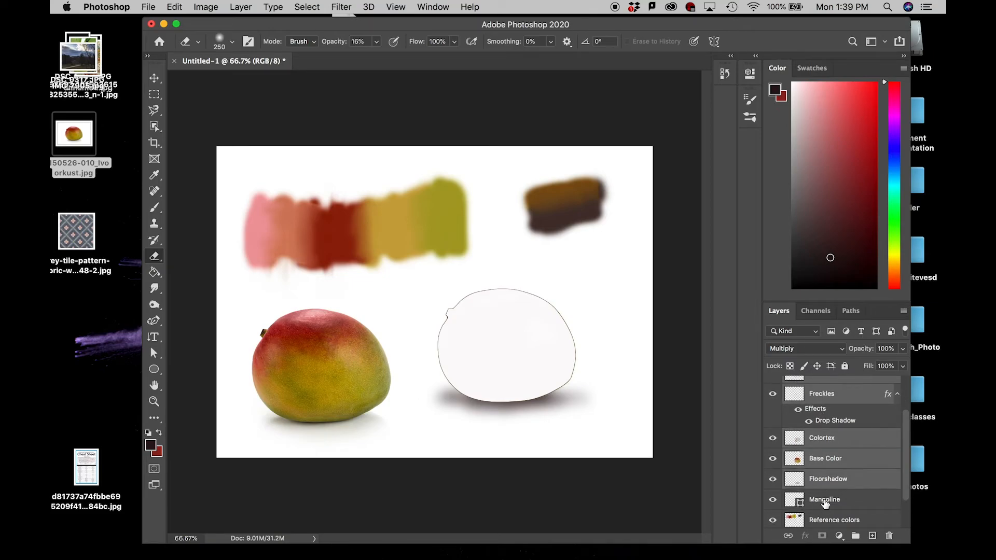
shift+click(825, 506)
scroll(835, 459, down, 2)
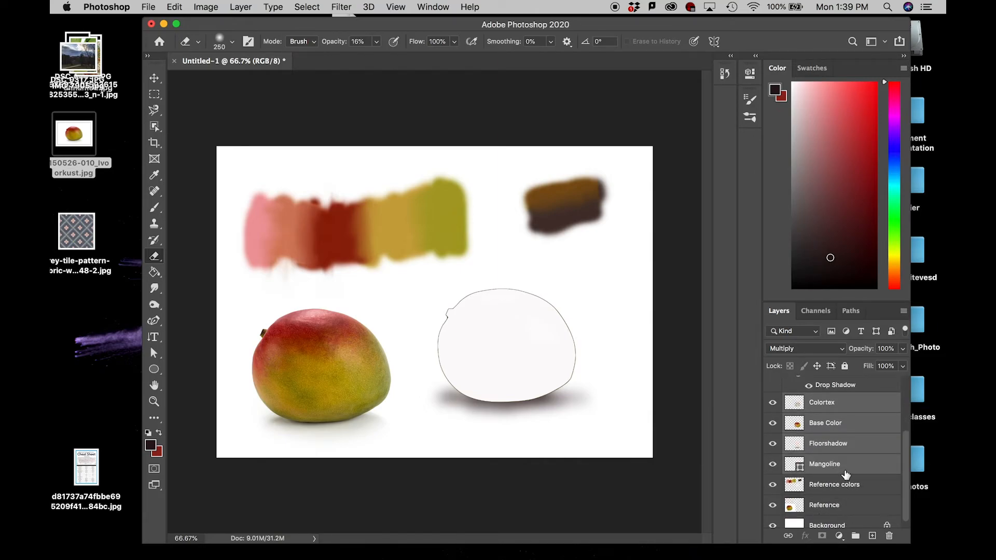
scroll(833, 467, up, 2)
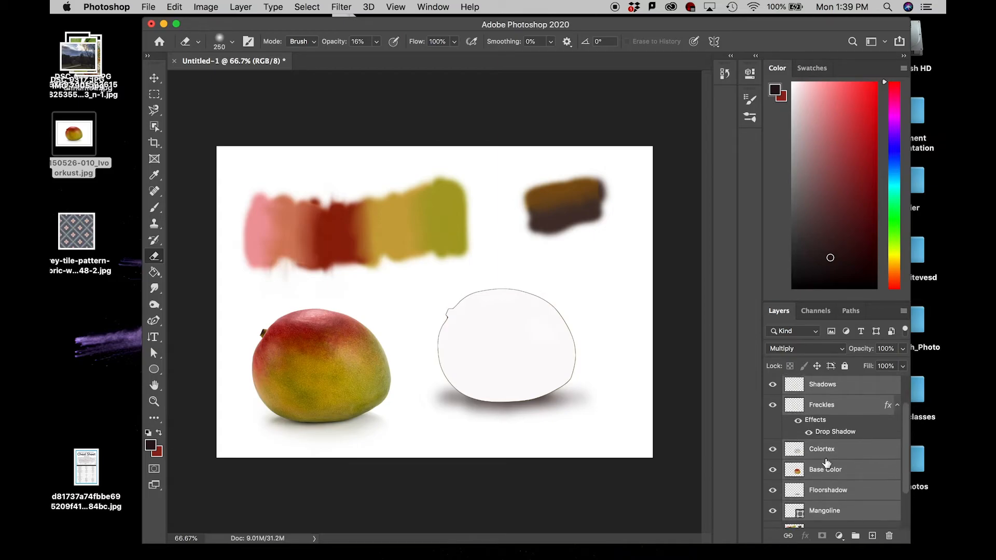
scroll(827, 464, down, 2)
scroll(836, 455, up, 3)
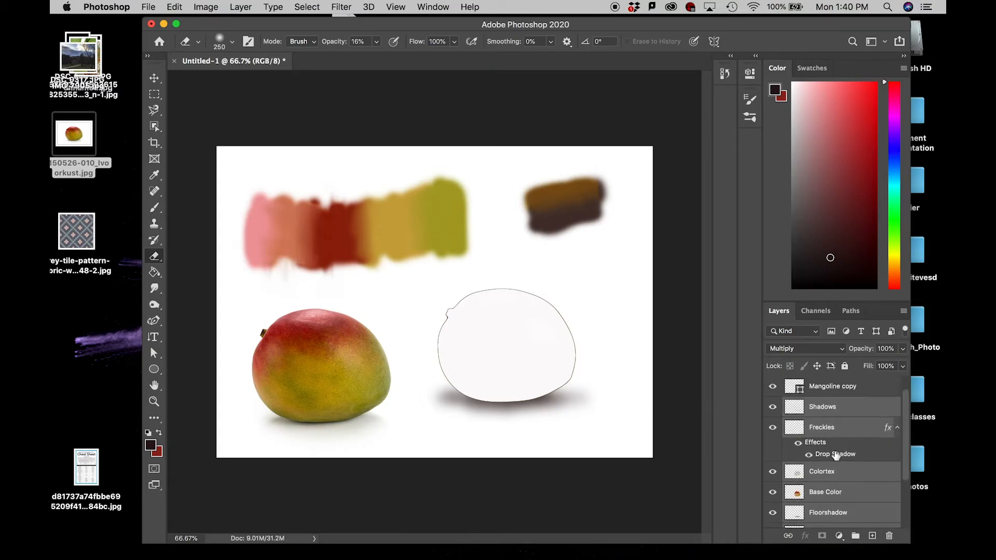
scroll(836, 438, down, 3)
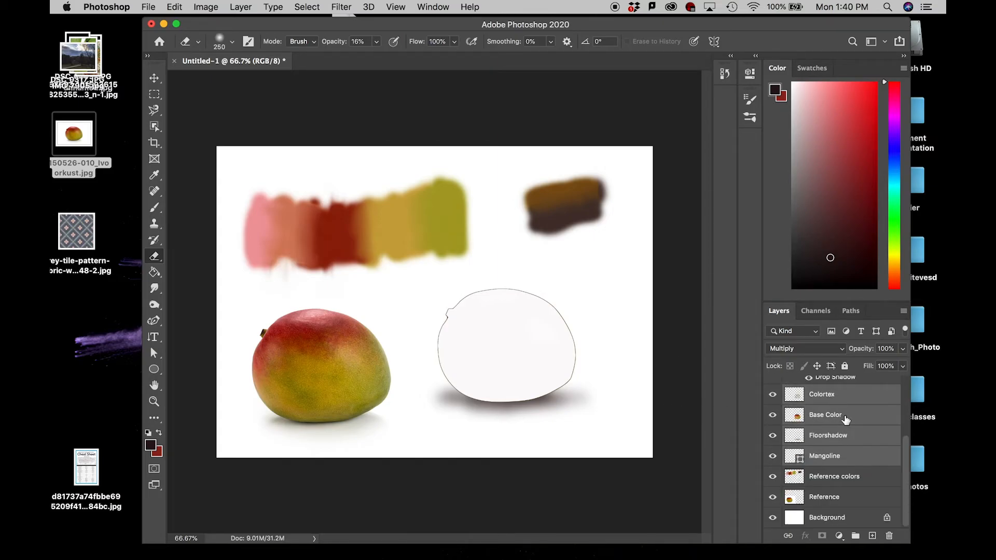
right_click(846, 419)
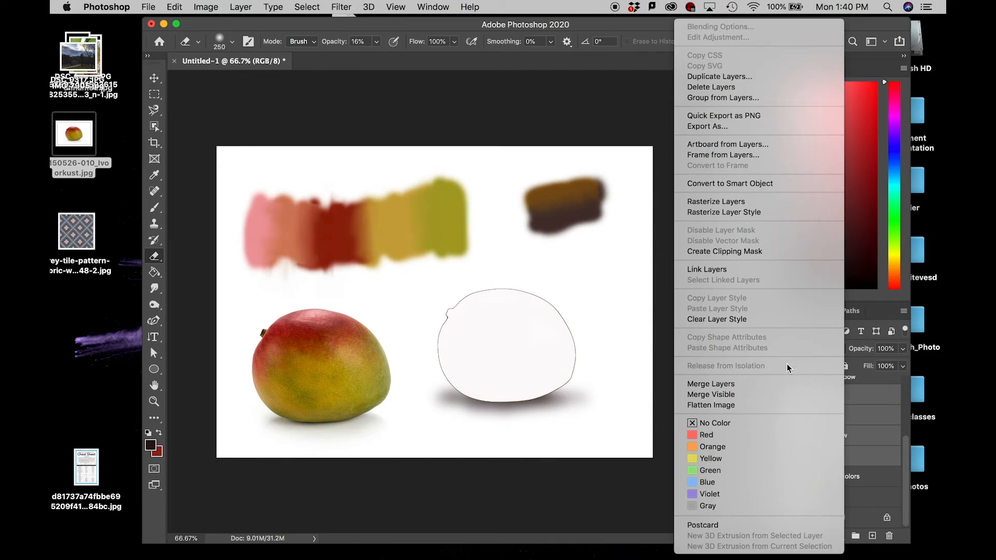
click(727, 99)
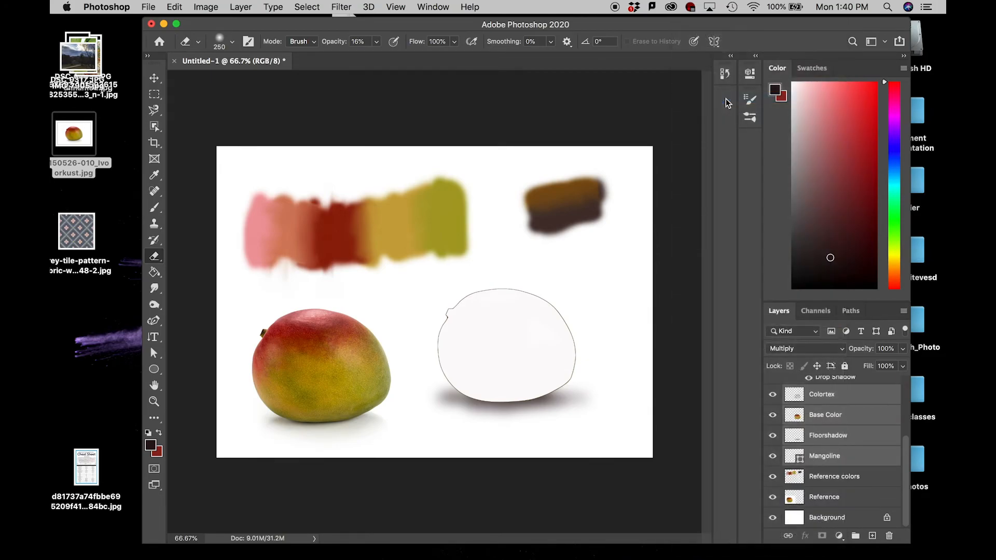
key(BackSpace)
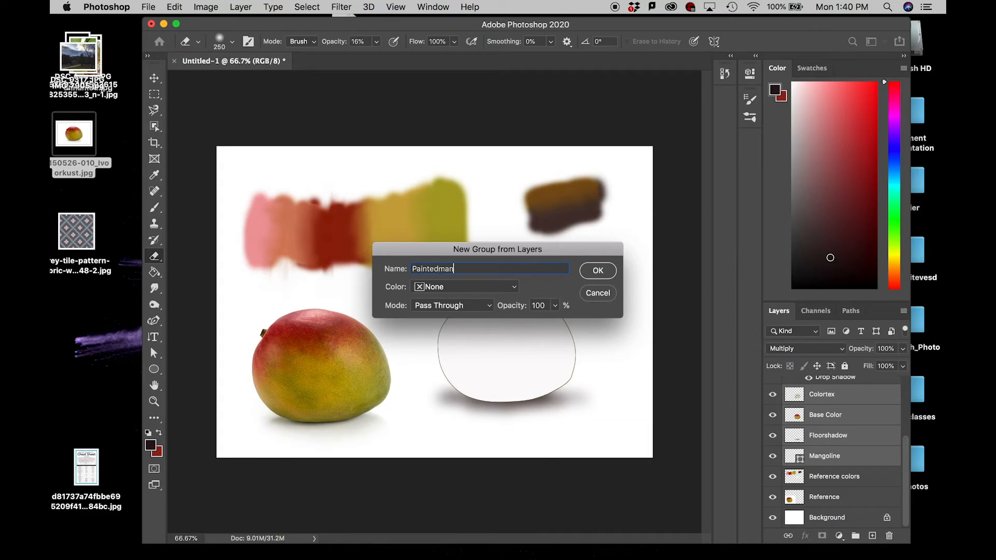
click(601, 269)
- Move the Hilight layer into the Paintedmango group
click(787, 425)
click(788, 425)
mouse_move(817, 386)
mouse_down()
mouse_move(824, 414)
mouse_move(809, 434)
mouse_up()
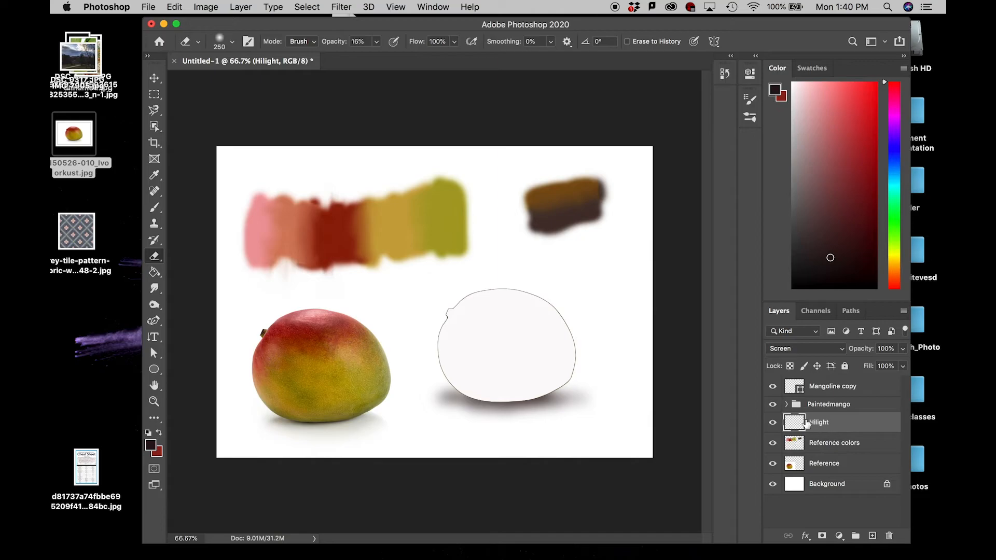
click(787, 405)
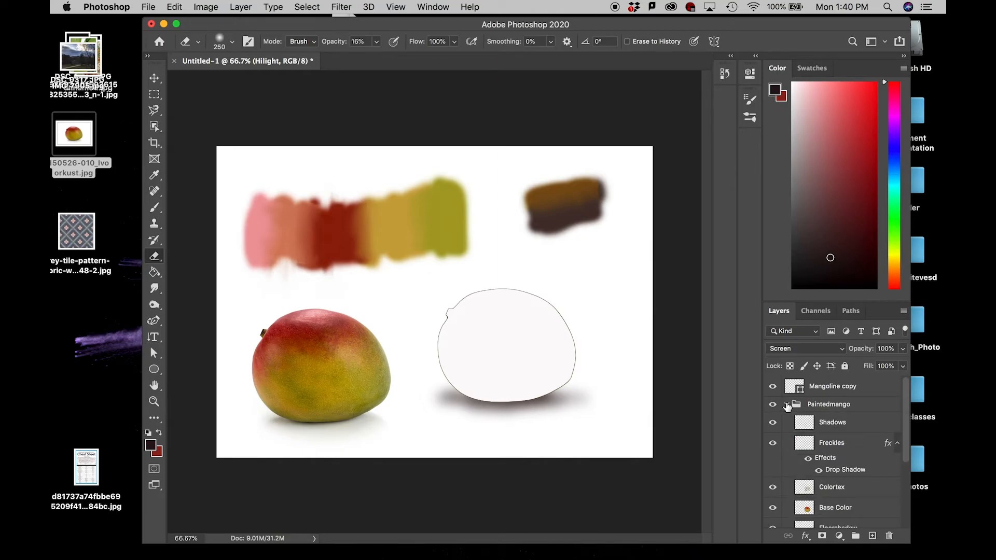
click(786, 405)
drag(819, 409, 819, 407)
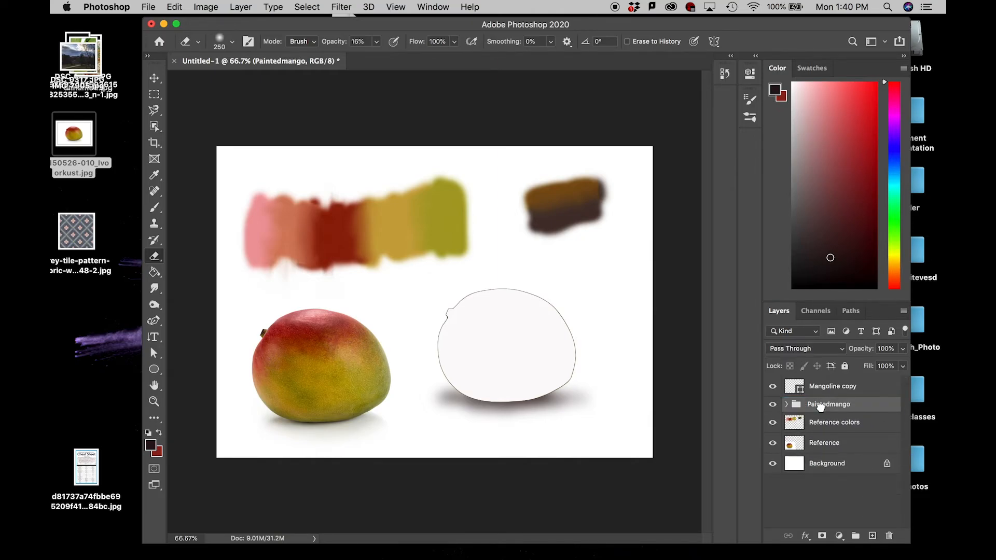
- Hide the Paintedmango group and shift the Mangoline copy shape slightly down and to the right
click(787, 404)
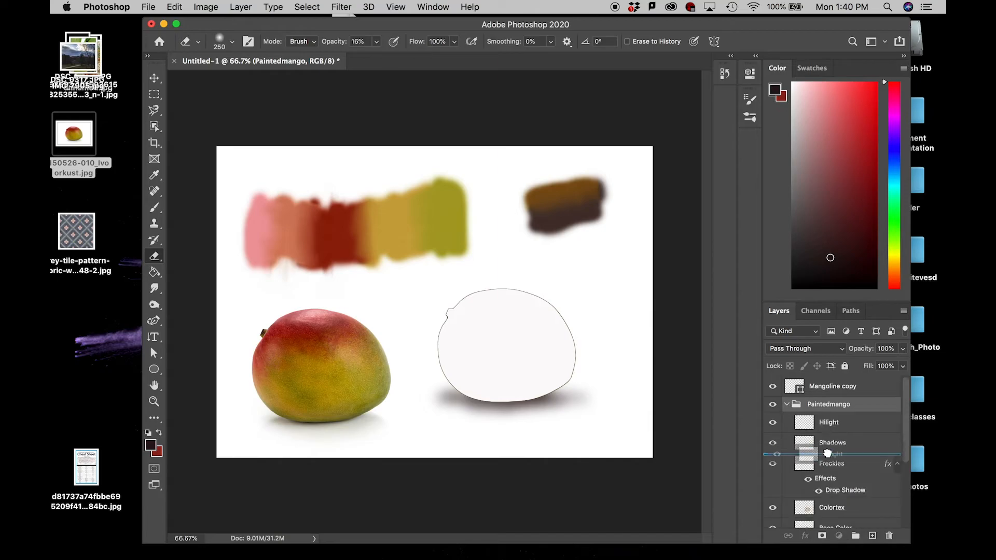
click(825, 423)
click(798, 386)
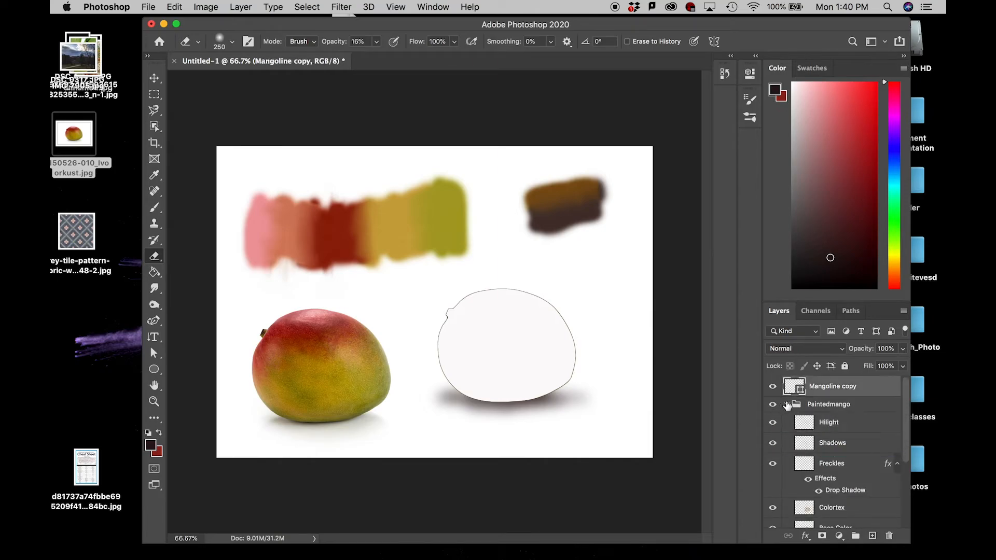
click(786, 404)
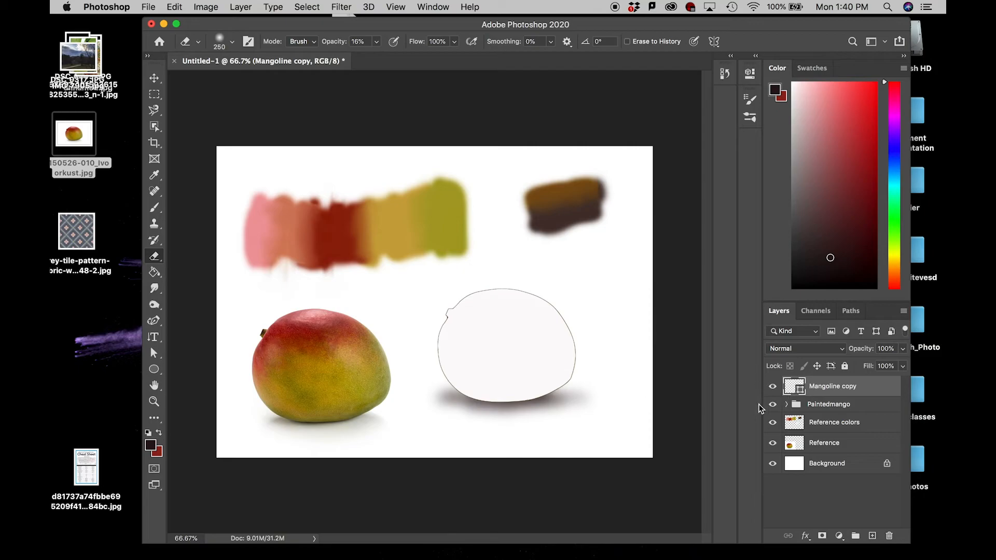
click(773, 404)
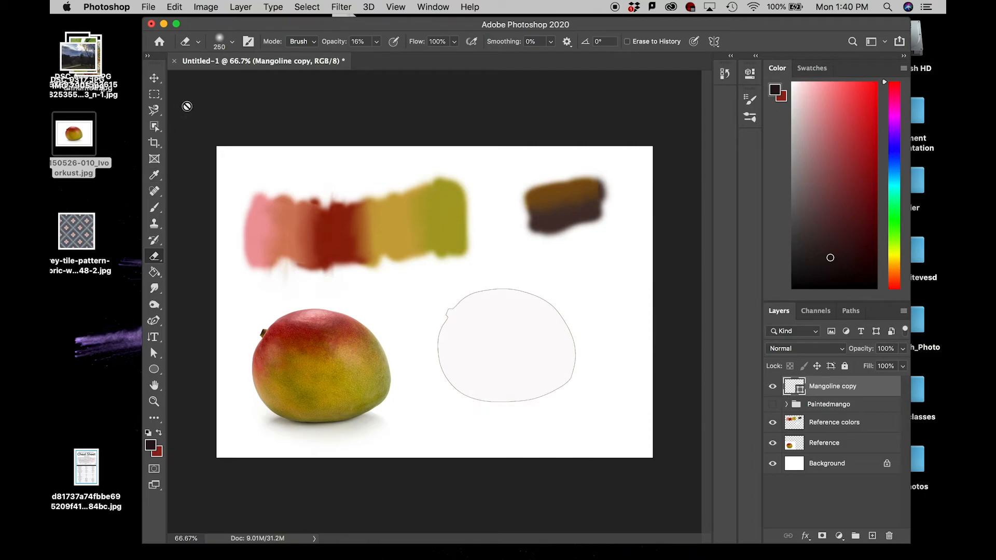
click(152, 79)
mouse_move(487, 346)
mouse_down()
mouse_move(498, 348)
mouse_move(478, 345)
mouse_move(503, 344)
mouse_move(492, 351)
mouse_up()
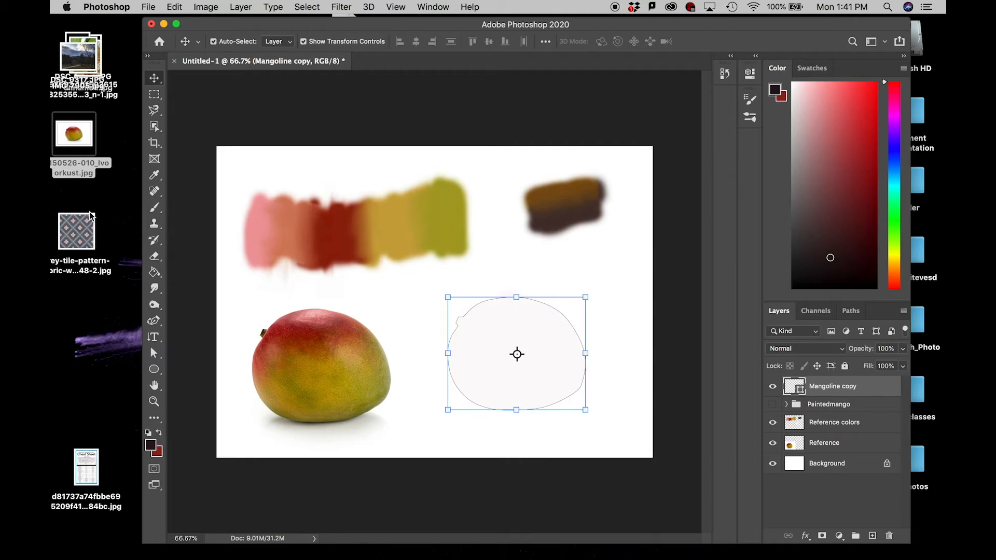
- Open the grey tile pattern fabric image from the desktop and crop it to a repeating section about 5.35 in high
click(75, 239)
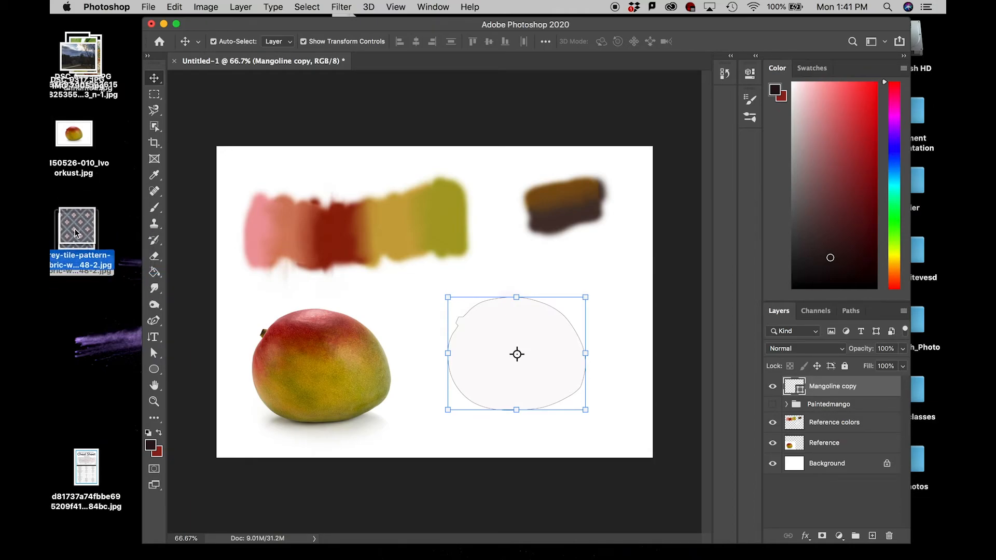
drag(75, 239, 411, 64)
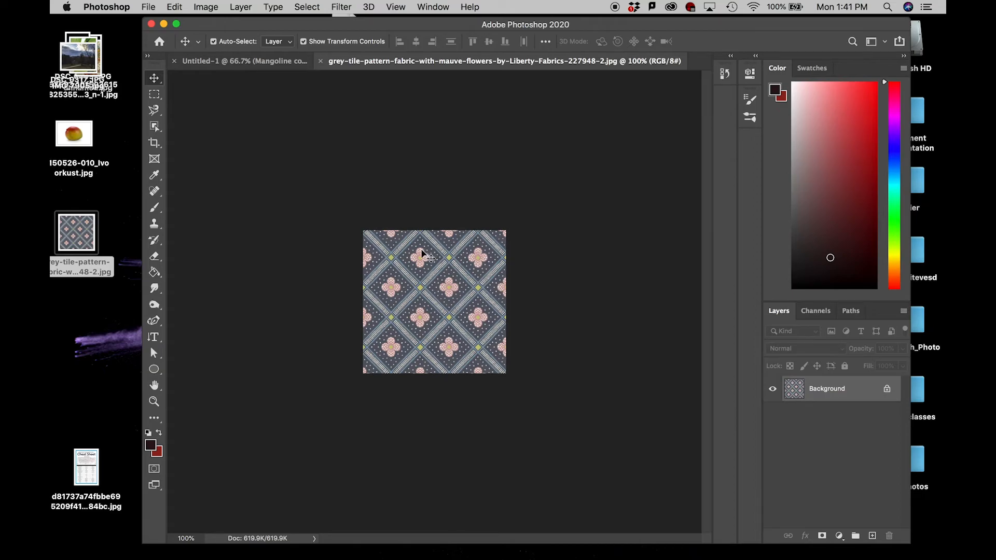
click(154, 144)
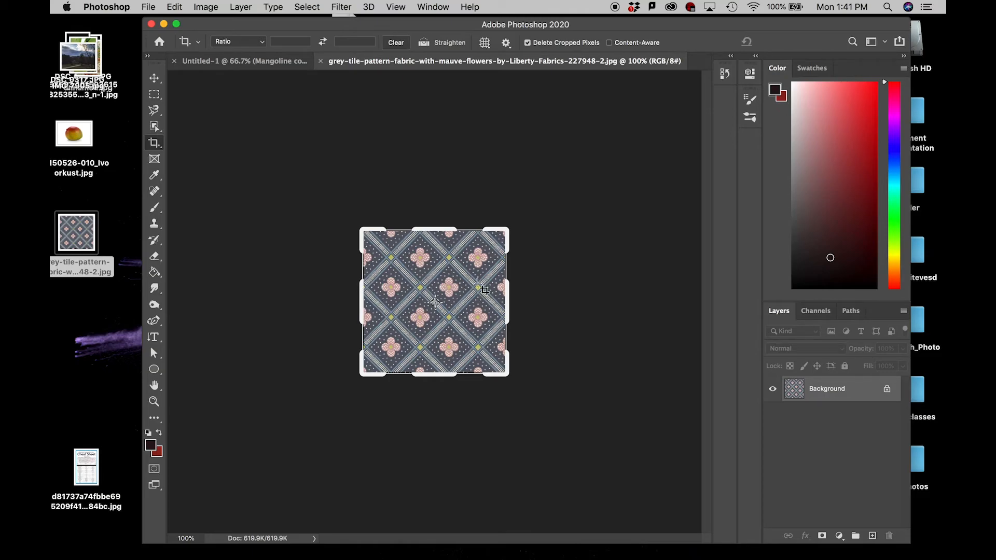
key(super+equal)
key(super+equal)
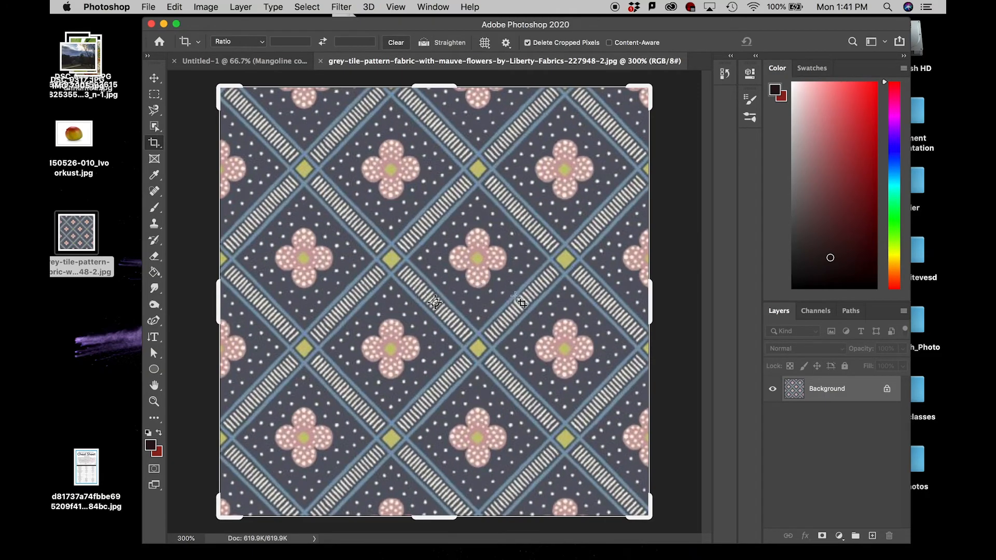
drag(650, 295, 609, 296)
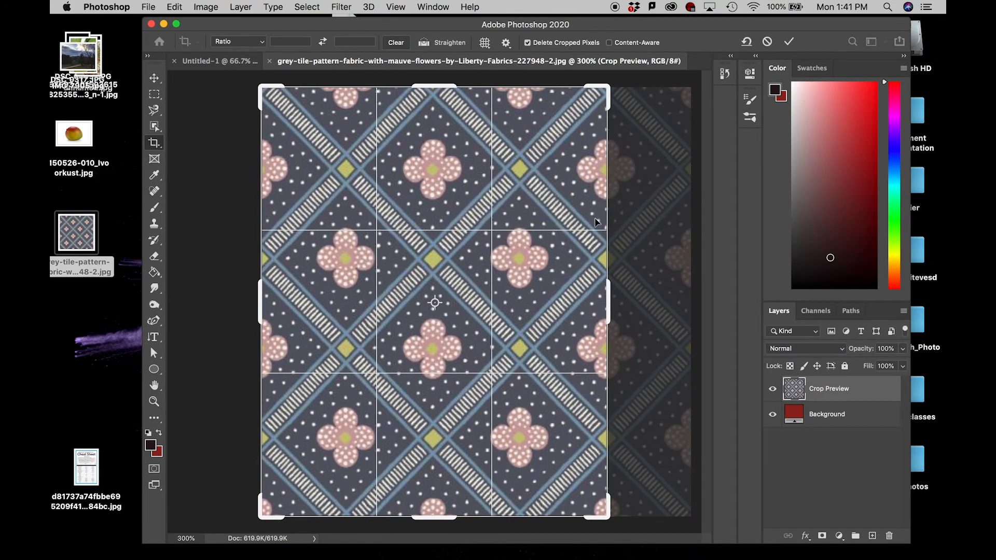
drag(436, 517, 441, 476)
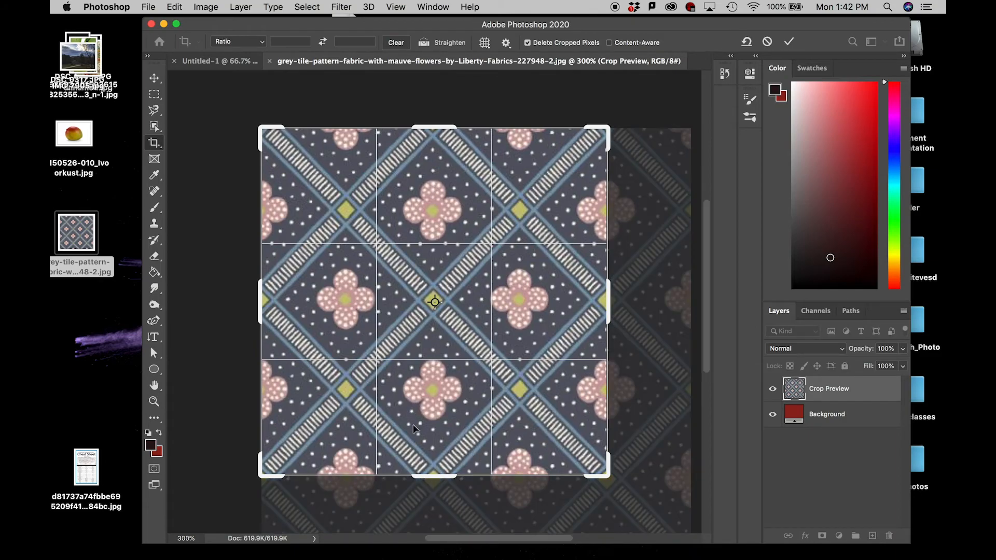
drag(432, 480, 435, 485)
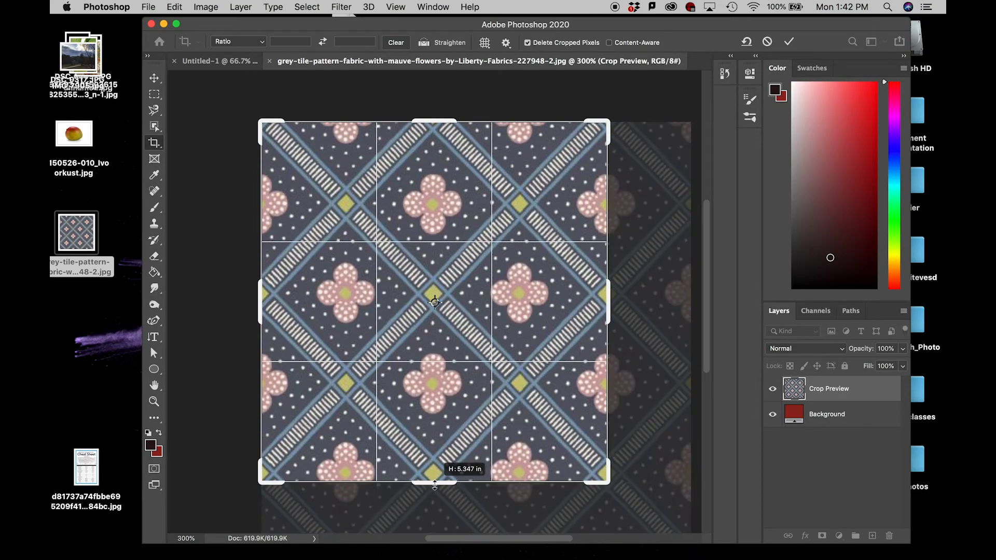
key(Return)
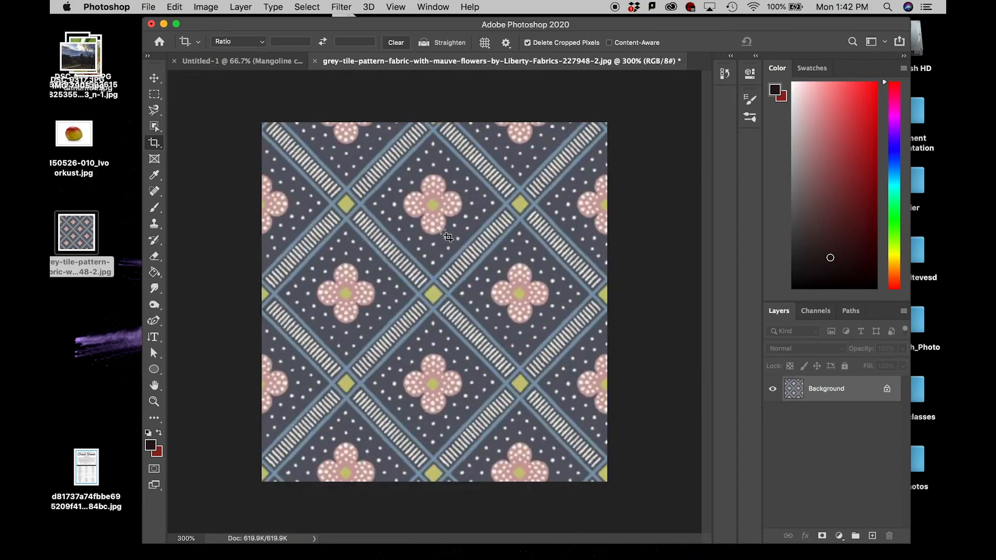
- Define the cropped fabric image as a pattern named Happypatter
click(176, 6)
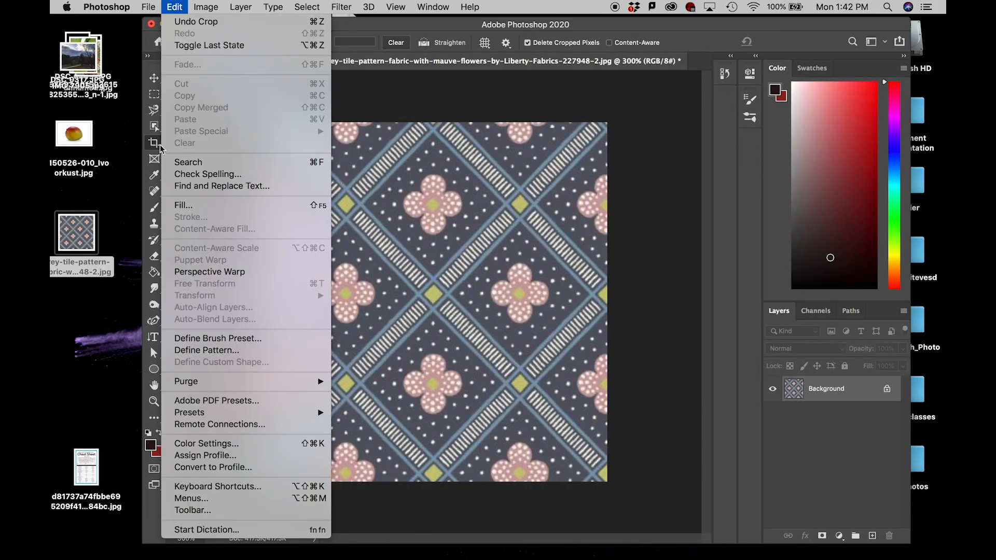
click(206, 351)
key(BackSpace)
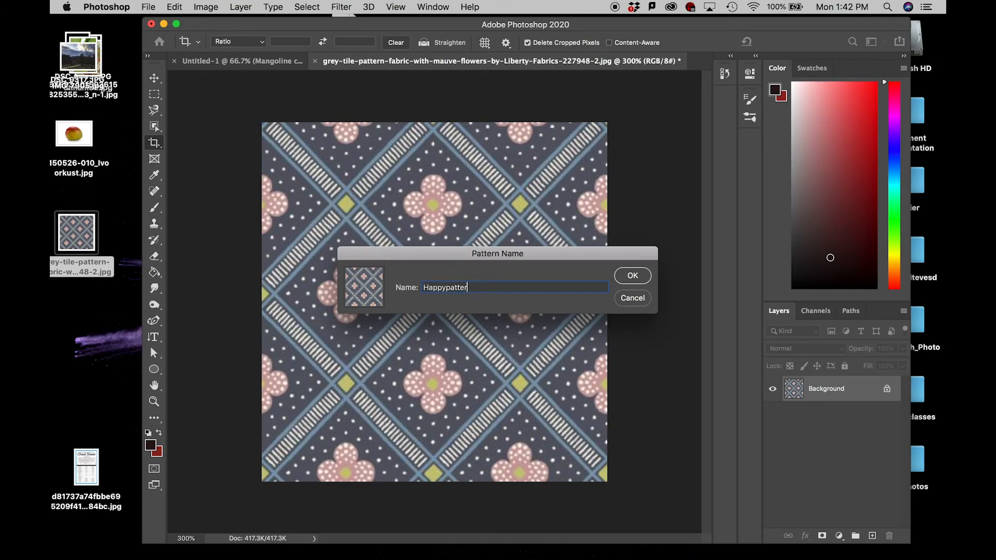
click(632, 276)
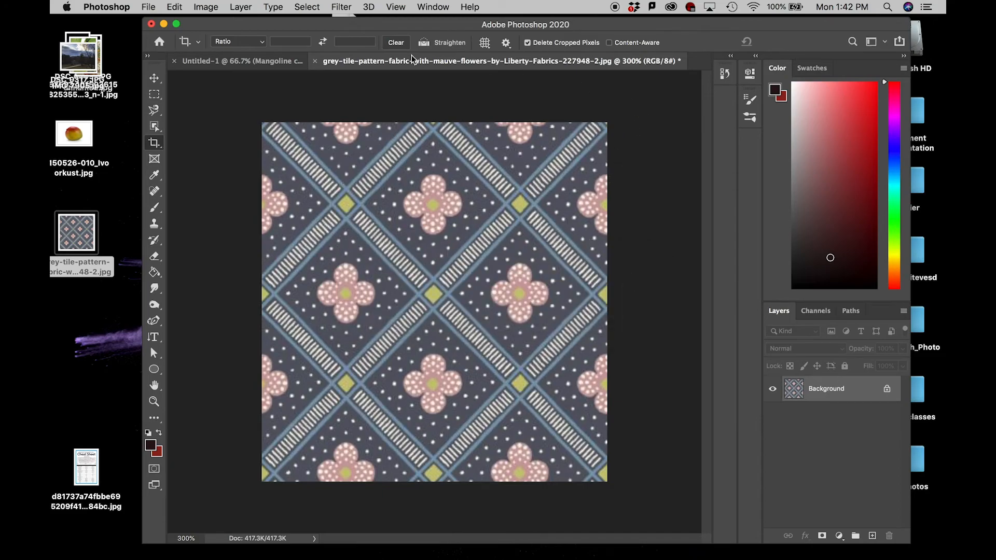
- In the Untitled-1 document, add a new layer and place it directly below the Mangoline copy layer
click(262, 61)
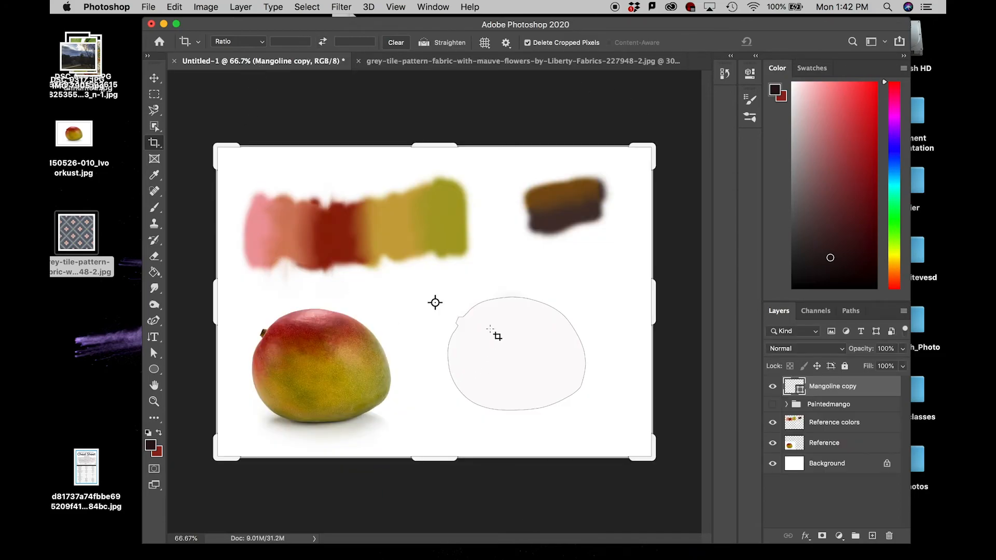
click(874, 536)
drag(836, 386, 839, 415)
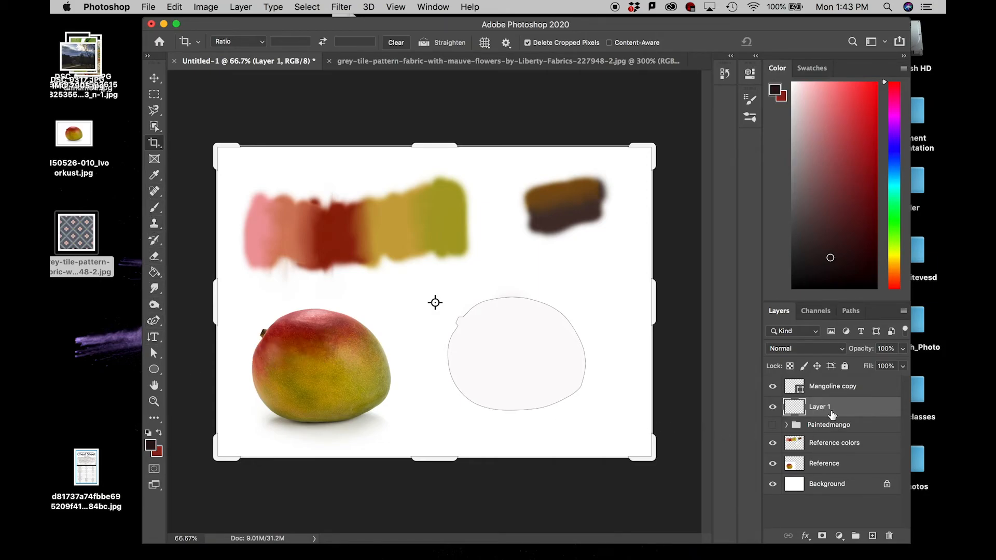
- Create a pattern fill layer below Mangoline copy using the fabric pattern at 56% scale
click(239, 7)
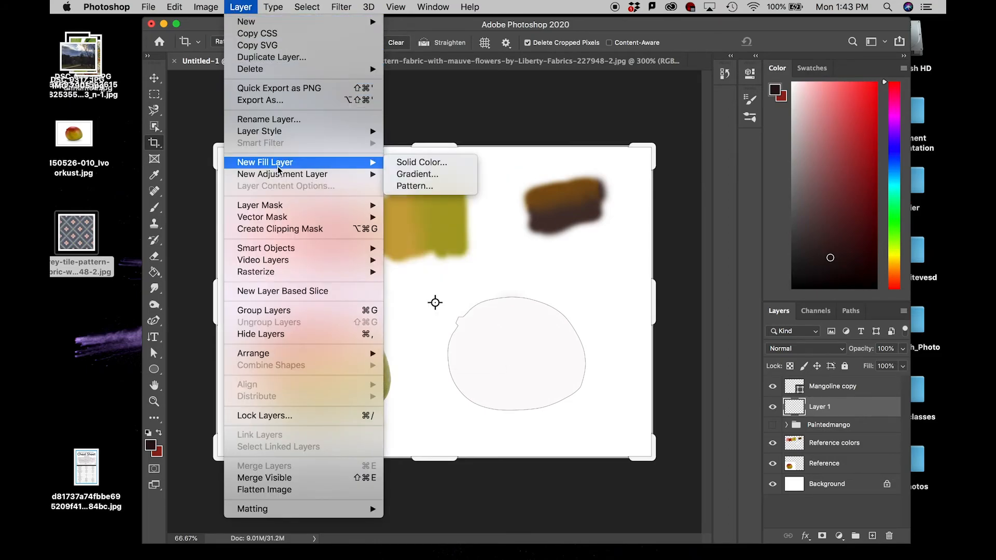
mouse_move(363, 162)
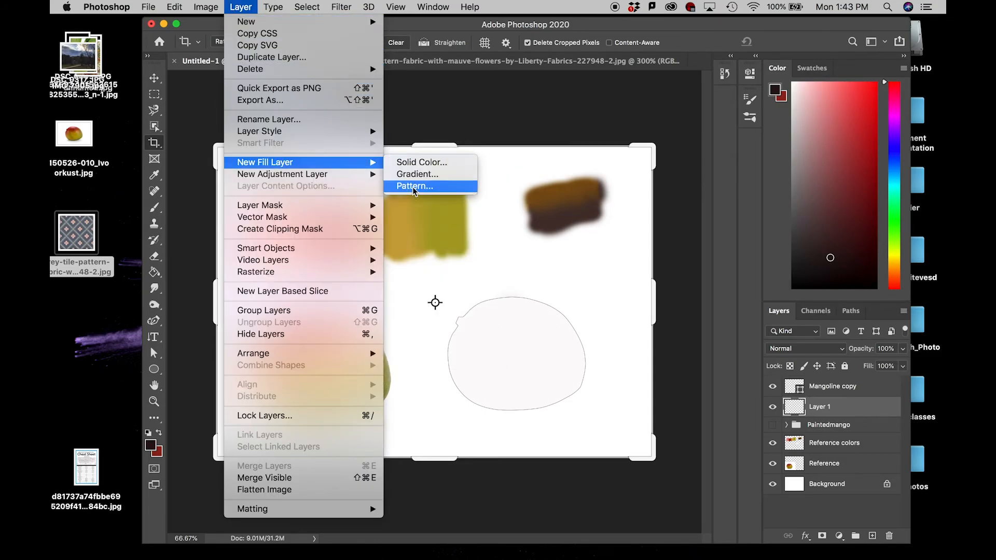
click(413, 187)
click(602, 252)
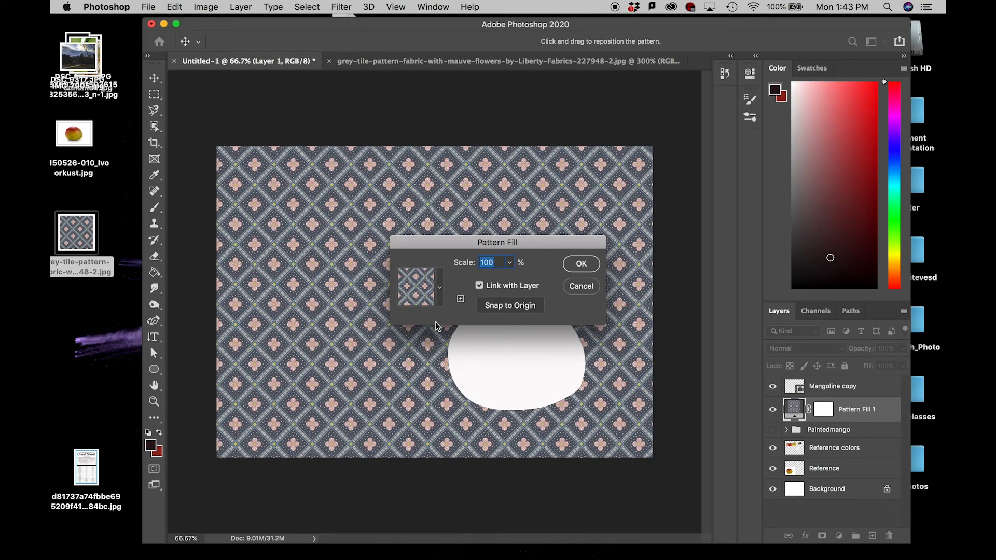
click(510, 264)
mouse_move(502, 278)
mouse_down()
mouse_move(531, 280)
mouse_move(507, 279)
mouse_up()
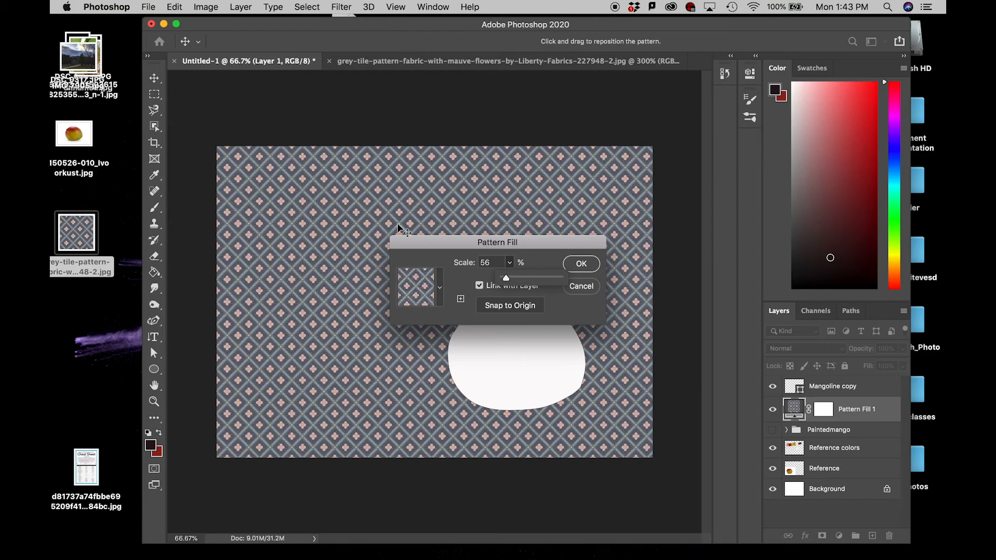
click(581, 264)
click(581, 264)
key(c)
click(772, 387)
click(772, 388)
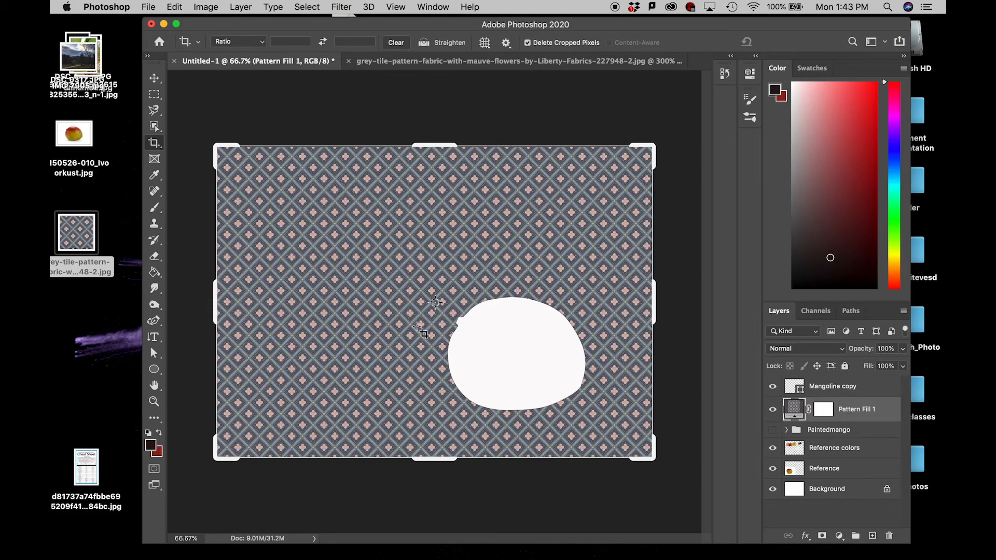
- Rasterize the Pattern Fill 1 layer and erase the pattern over the reference mango, raising the eraser opacity to 100%
key(e)
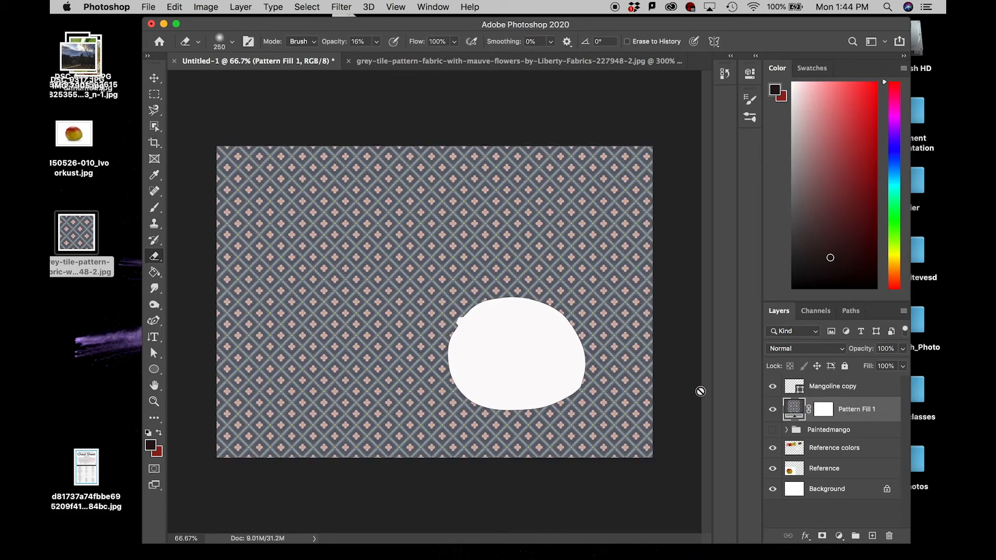
click(275, 311)
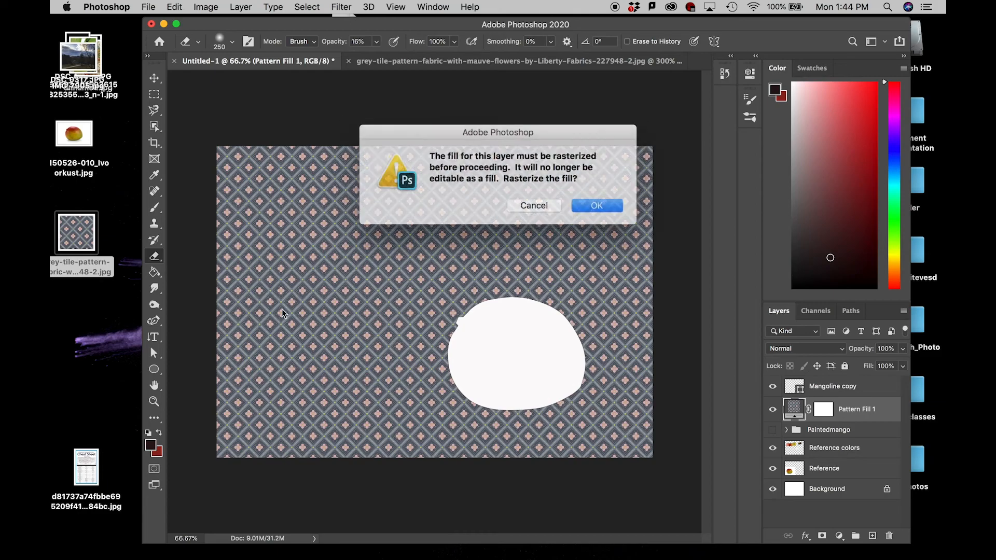
click(573, 208)
mouse_move(358, 218)
mouse_down()
mouse_move(352, 305)
mouse_move(369, 233)
mouse_up()
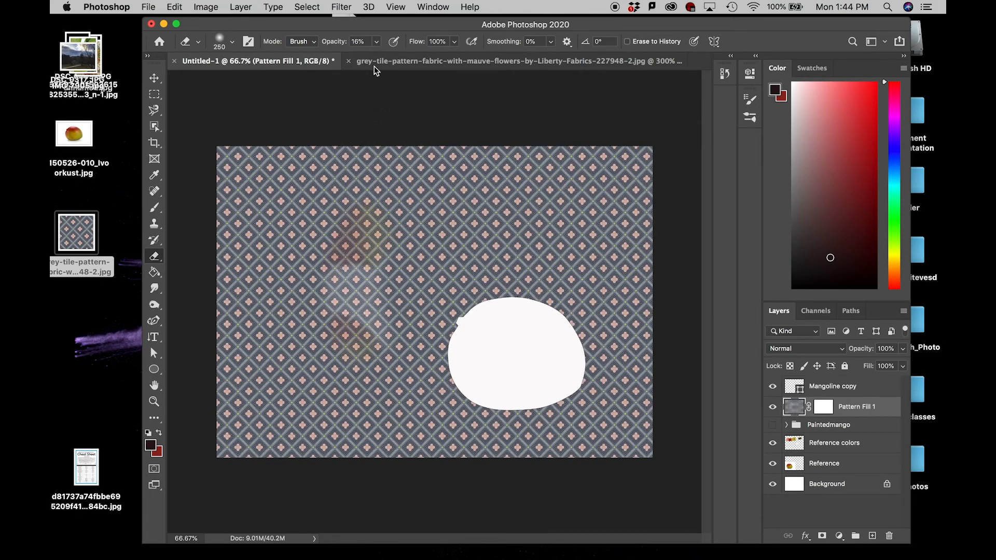
click(376, 42)
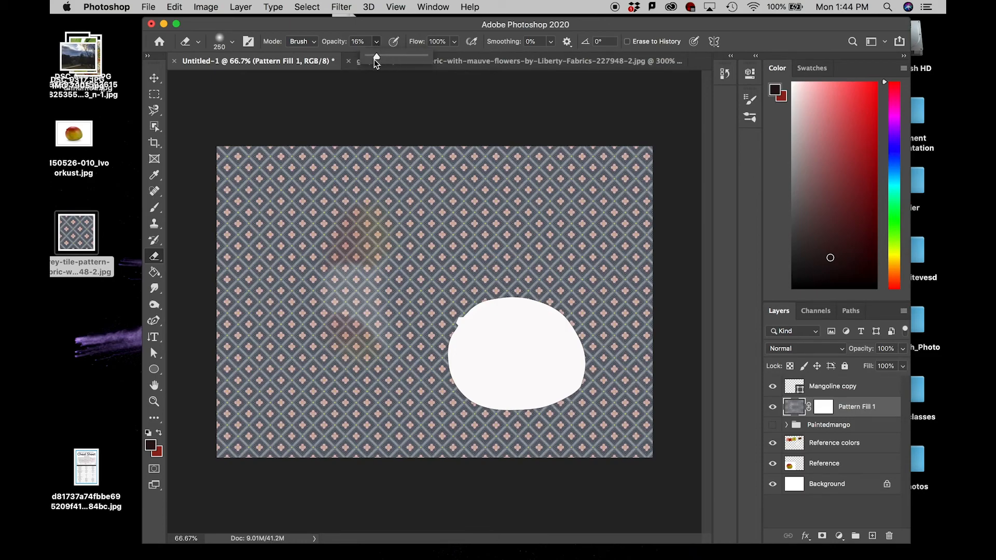
mouse_move(374, 284)
mouse_down()
mouse_move(356, 387)
mouse_move(420, 473)
mouse_move(376, 442)
mouse_move(338, 343)
mouse_move(297, 319)
mouse_move(358, 421)
mouse_up()
- Hide the Reference colors and Reference layers, and erase the pattern outside the mango shape's surroundings with a 500-pixel eraser
click(772, 442)
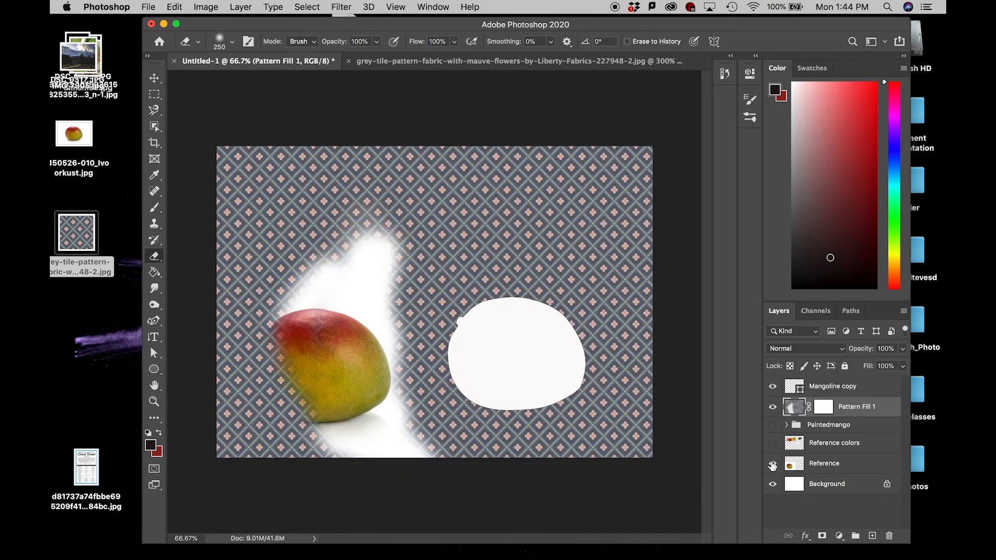
click(772, 464)
key(bracketright)
key(bracketright)
key(bracketright)
mouse_move(341, 378)
mouse_down()
mouse_move(444, 198)
mouse_move(358, 275)
mouse_move(328, 381)
mouse_move(371, 179)
mouse_move(307, 162)
mouse_move(230, 162)
mouse_move(211, 249)
mouse_move(215, 432)
mouse_move(260, 477)
mouse_move(345, 465)
mouse_move(298, 333)
mouse_move(353, 187)
mouse_move(271, 212)
mouse_move(268, 427)
mouse_move(265, 339)
mouse_move(388, 189)
mouse_move(487, 142)
mouse_move(623, 150)
mouse_move(649, 204)
mouse_move(663, 359)
mouse_move(367, 489)
mouse_up()
mouse_move(467, 191)
mouse_down()
mouse_move(632, 191)
mouse_move(606, 177)
mouse_move(420, 199)
mouse_move(603, 236)
mouse_move(656, 260)
mouse_move(586, 222)
mouse_move(630, 227)
mouse_up()
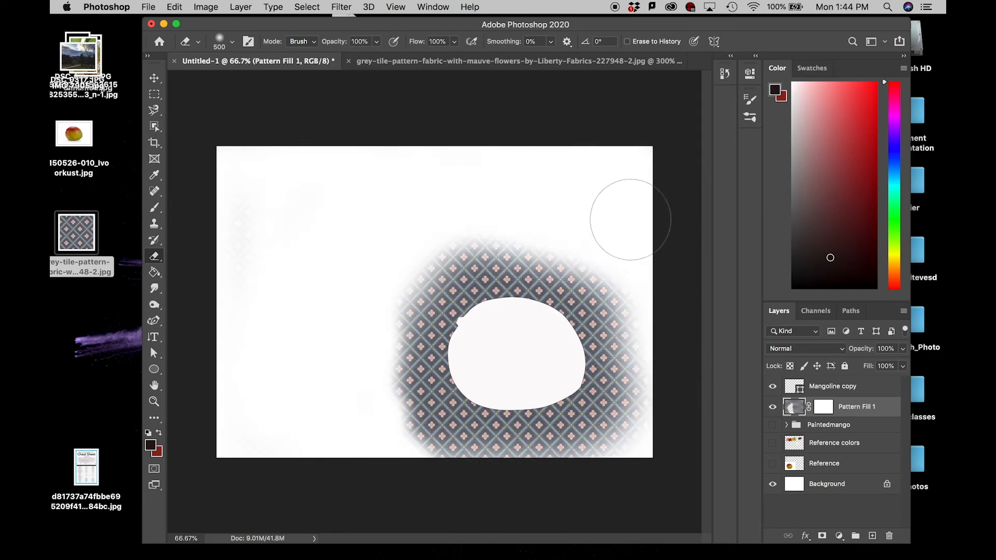
- Set the blend mode of the Mangoline copy layer to Multiply
click(843, 386)
click(830, 348)
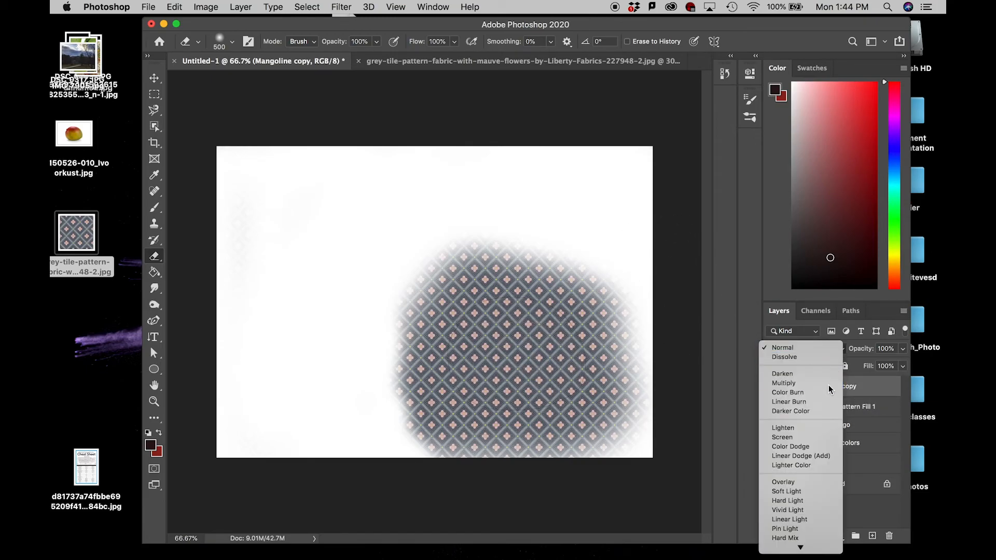
click(830, 385)
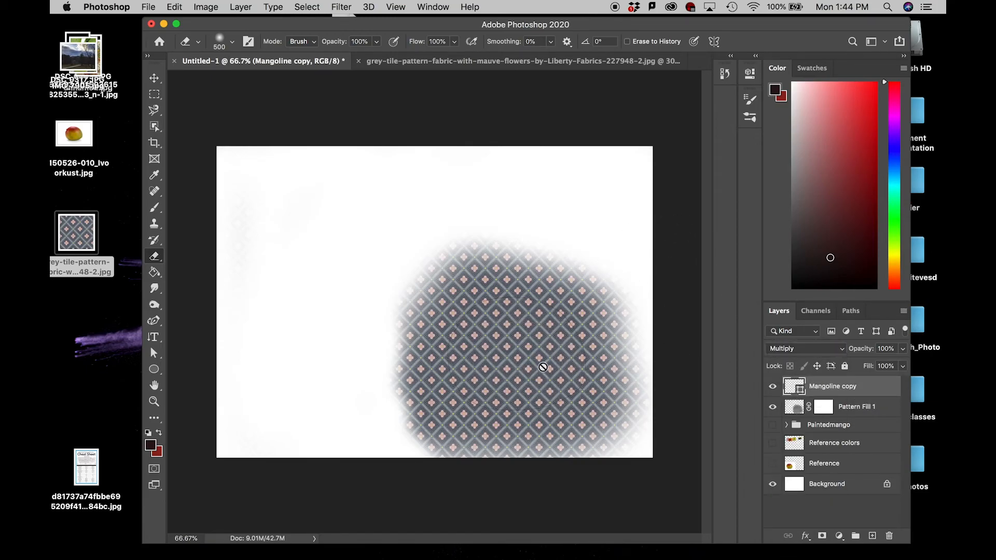
- Warp the Pattern Fill 1 layer, pulling its lower corners and lower edge inward toward the mango
click(871, 408)
click(172, 6)
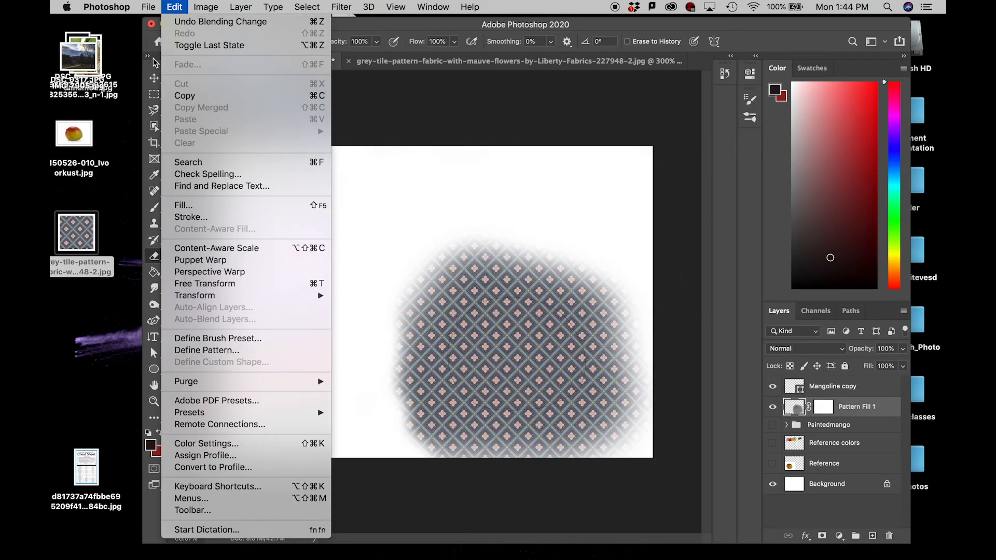
mouse_move(218, 296)
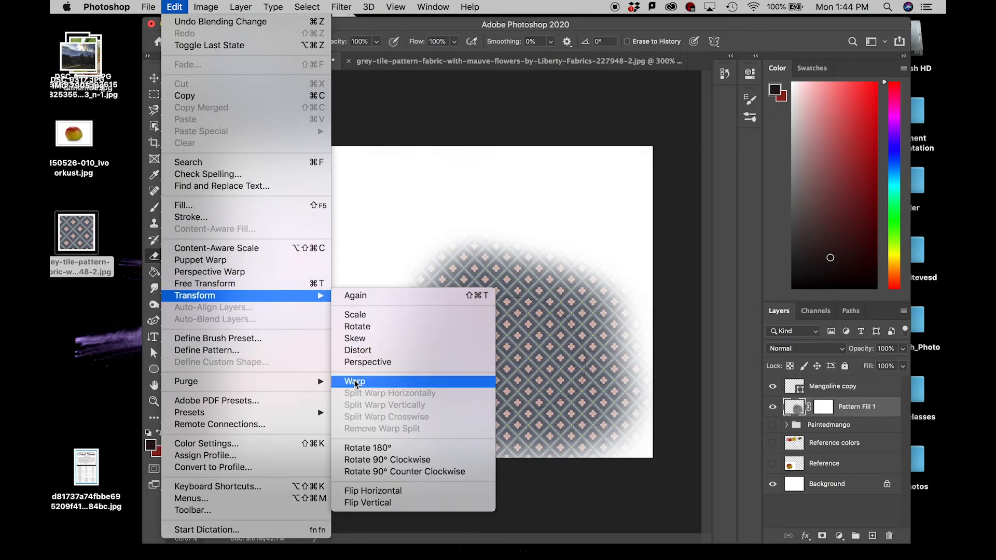
click(402, 382)
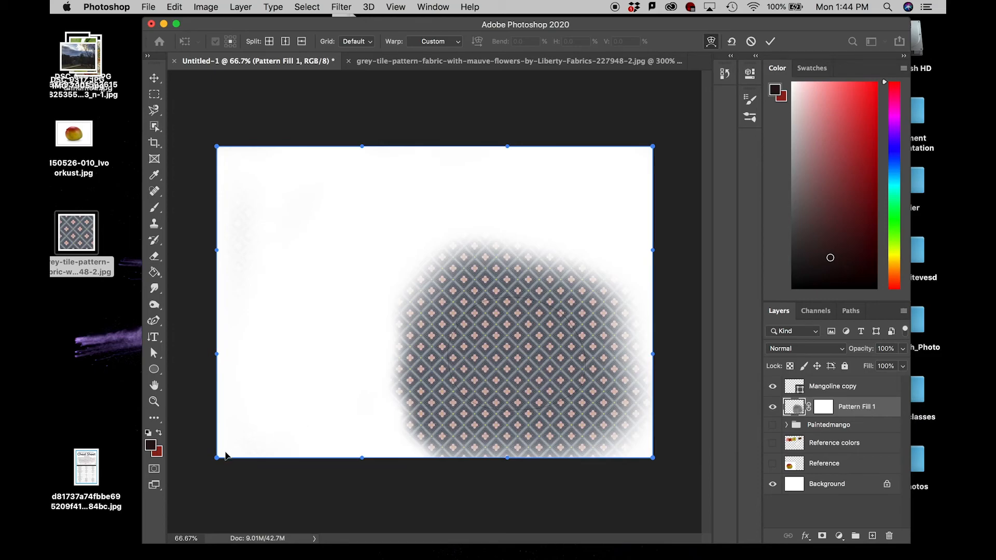
drag(234, 459, 297, 436)
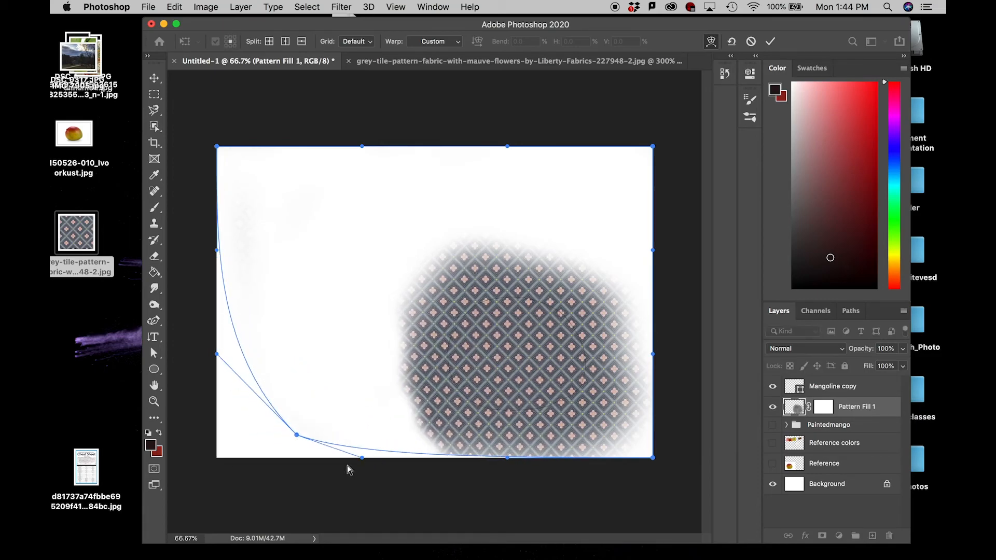
drag(362, 458, 425, 457)
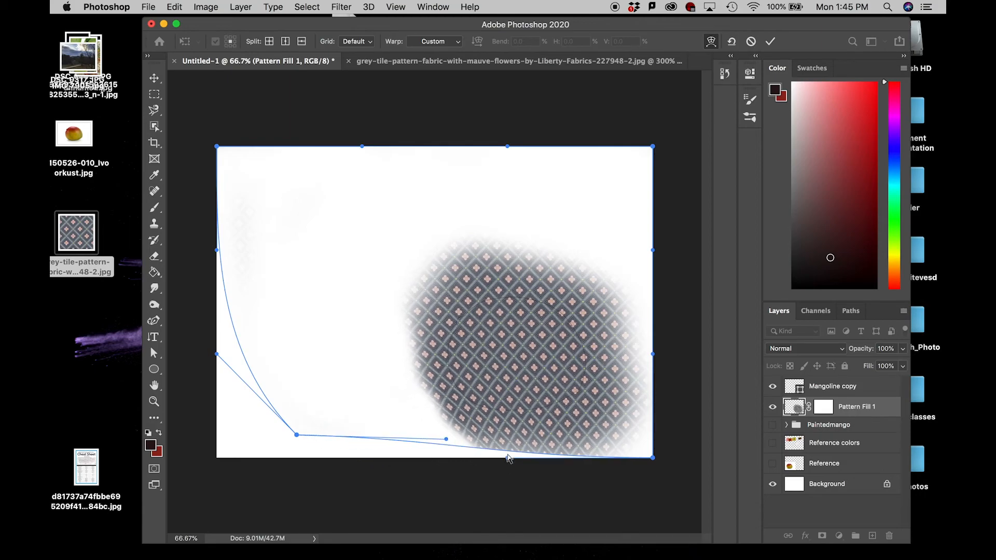
drag(507, 457, 516, 427)
drag(652, 458, 597, 406)
drag(515, 423, 513, 404)
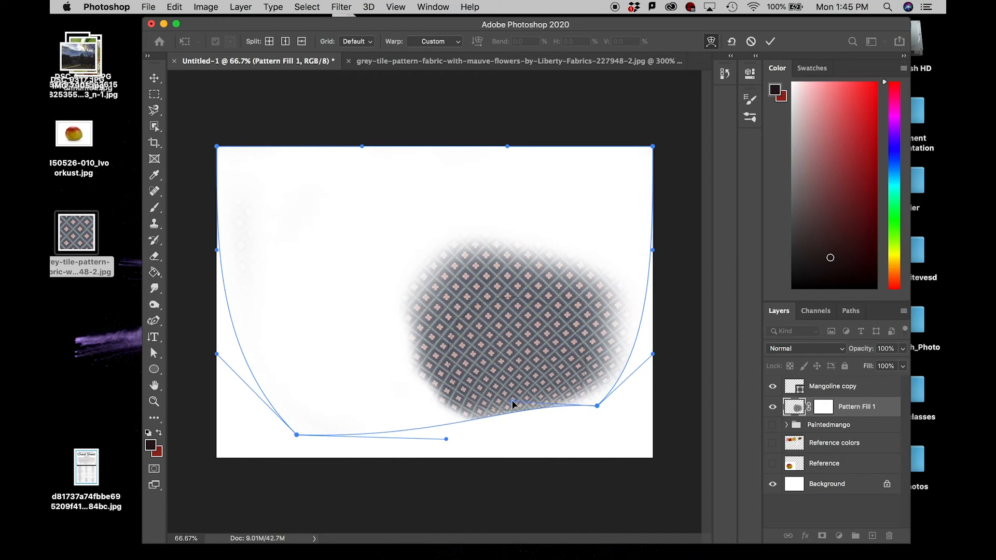
- Pull the warp's left corners, upper right corner and upper and right edge handles inward to curve the pattern around the mango
drag(294, 433, 404, 399)
drag(217, 147, 393, 224)
drag(216, 251, 367, 321)
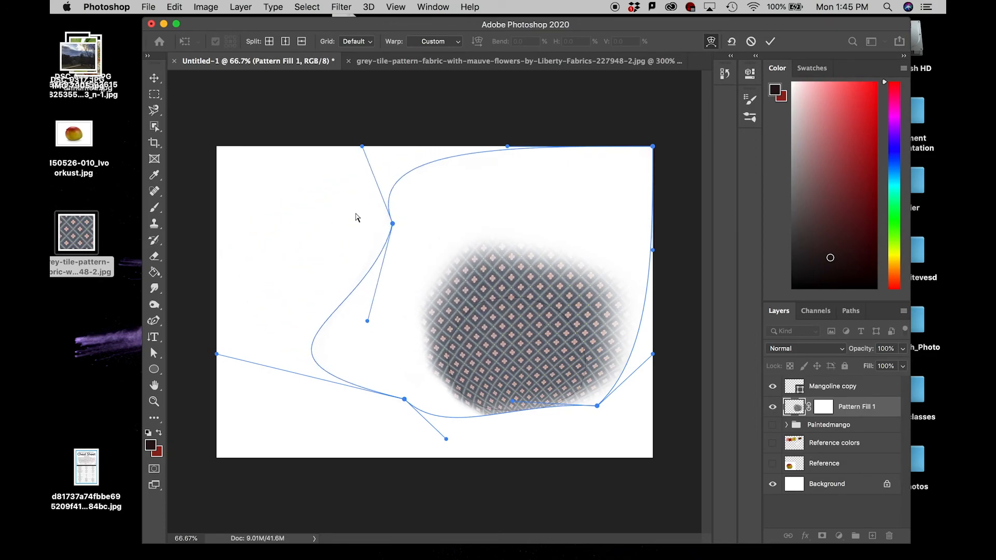
drag(362, 148, 544, 275)
drag(653, 147, 585, 289)
drag(508, 148, 447, 232)
drag(652, 252, 588, 270)
drag(652, 354, 610, 340)
drag(598, 407, 579, 400)
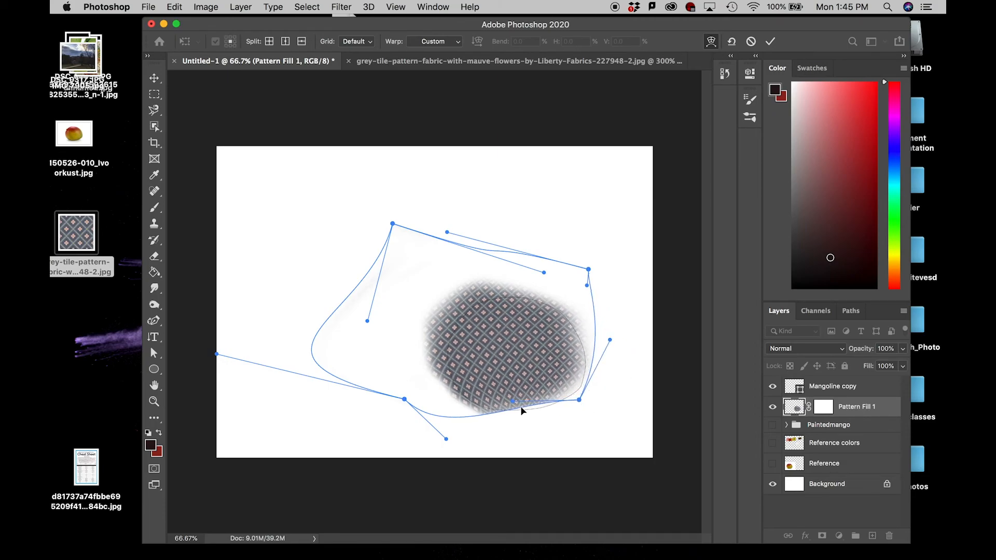
- Refine the warp's lower edge and both lower corners to round the pattern's underside, and apply the warp
drag(513, 405, 522, 439)
drag(447, 438, 459, 410)
drag(218, 354, 365, 409)
drag(580, 403, 596, 408)
drag(408, 386, 363, 380)
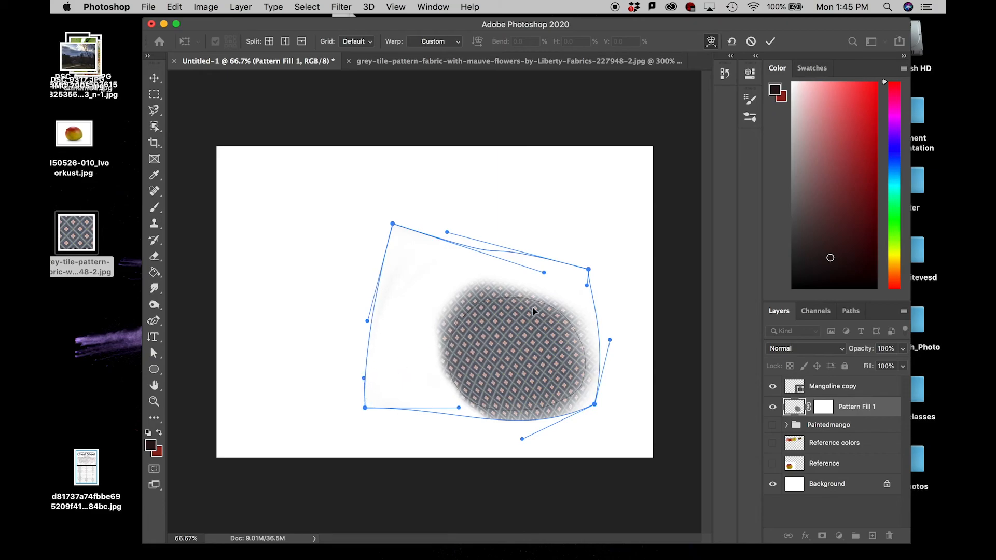
key(Return)
- Enlarge the warped pattern slightly from its upper right and lower left corners so it covers the mango outline
key(e)
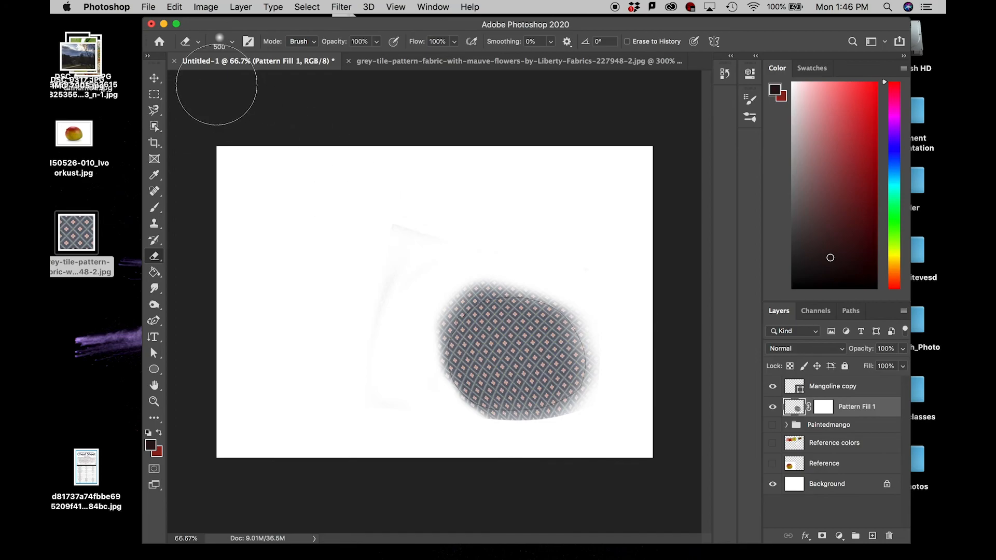
click(153, 77)
mouse_move(602, 224)
mouse_down()
mouse_move(618, 211)
mouse_move(607, 217)
mouse_up()
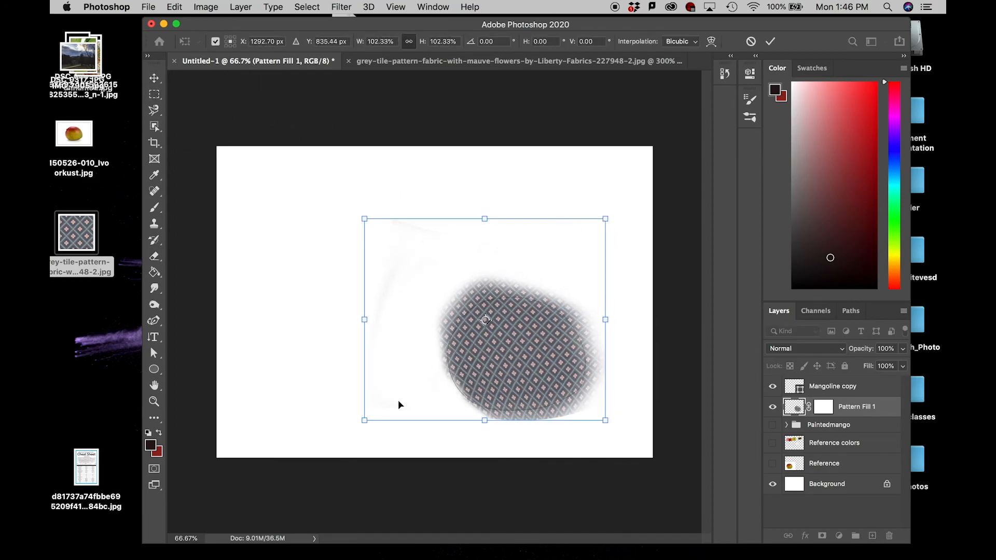
drag(363, 418, 356, 427)
drag(605, 218, 612, 214)
- Hide the Pattern Fill 1 layer and select the mango shape on the Mangoline copy layer with the Object Selection tool
click(827, 390)
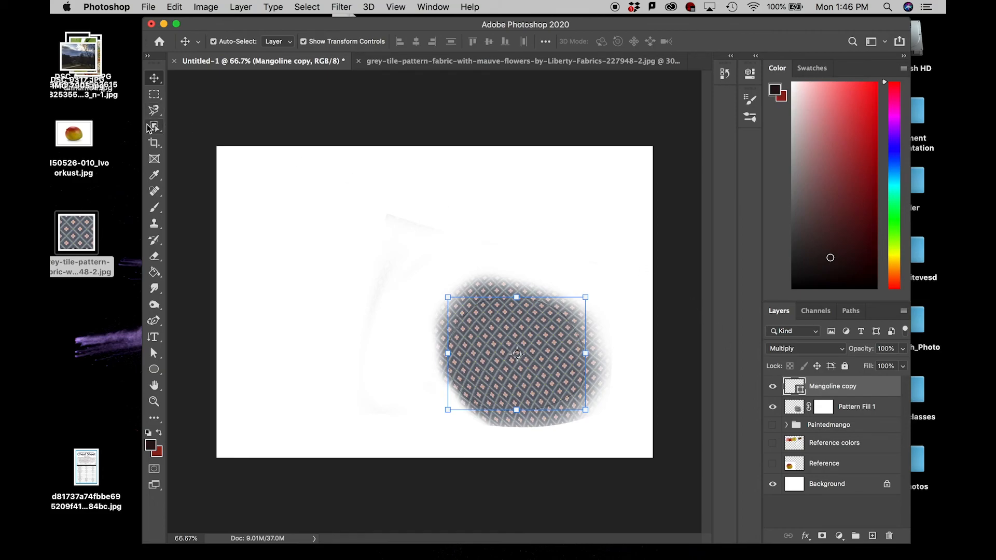
click(773, 407)
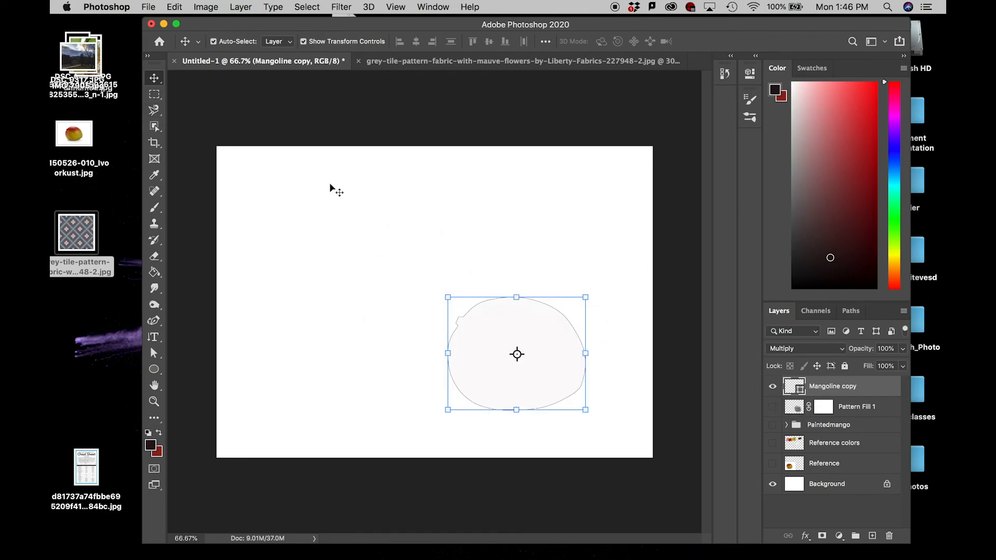
click(158, 130)
drag(428, 275, 611, 420)
mouse_move(809, 54)
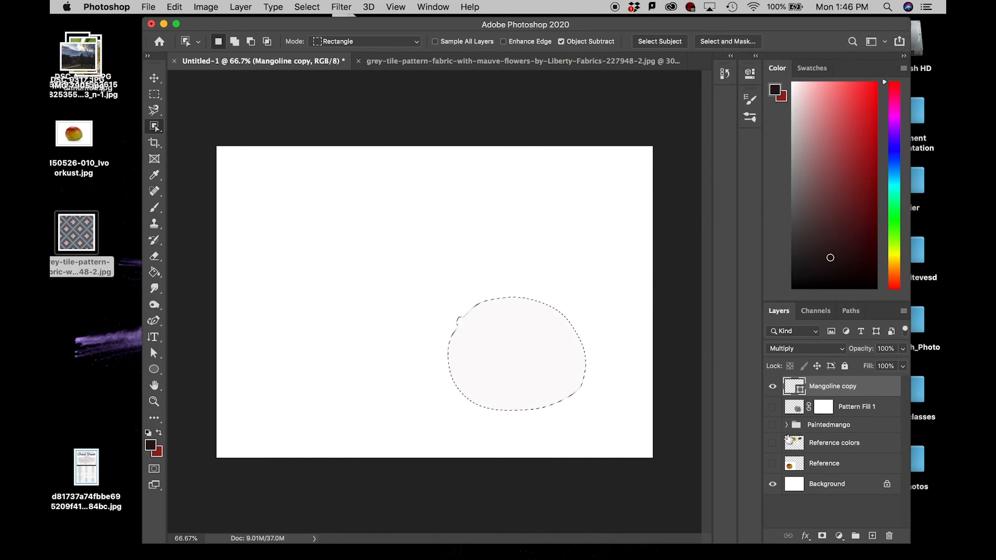
- Show the Pattern Fill 1 layer again and invert the mango selection
click(772, 426)
click(771, 426)
click(772, 407)
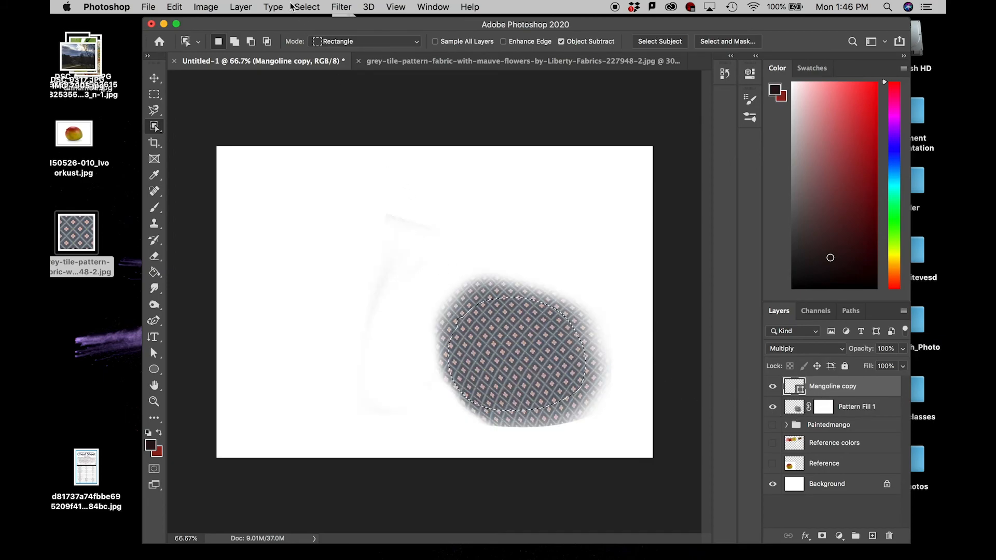
click(307, 6)
click(310, 54)
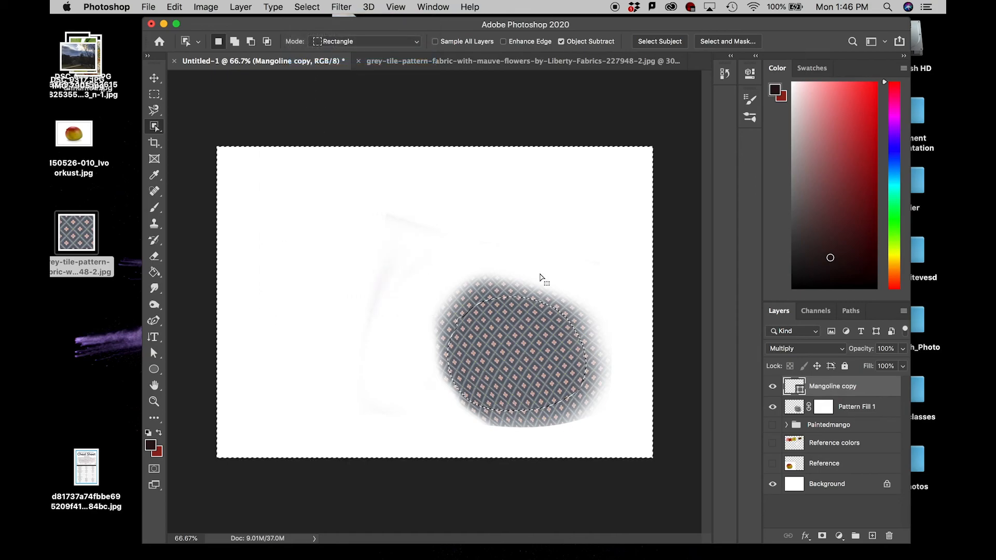
- Rasterize the Mangoline copy layer and erase on it around the mango with the 500-pixel eraser
key(e)
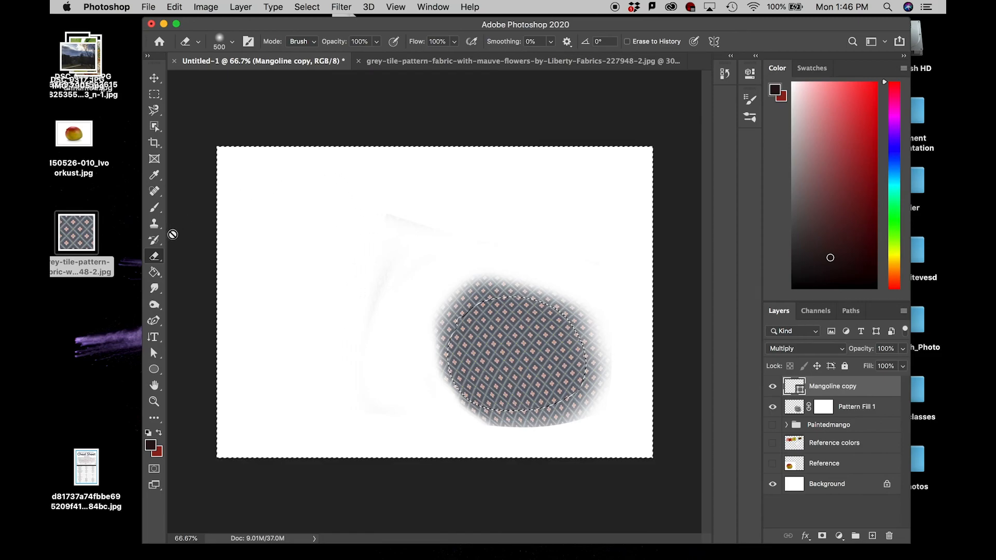
click(396, 290)
click(591, 204)
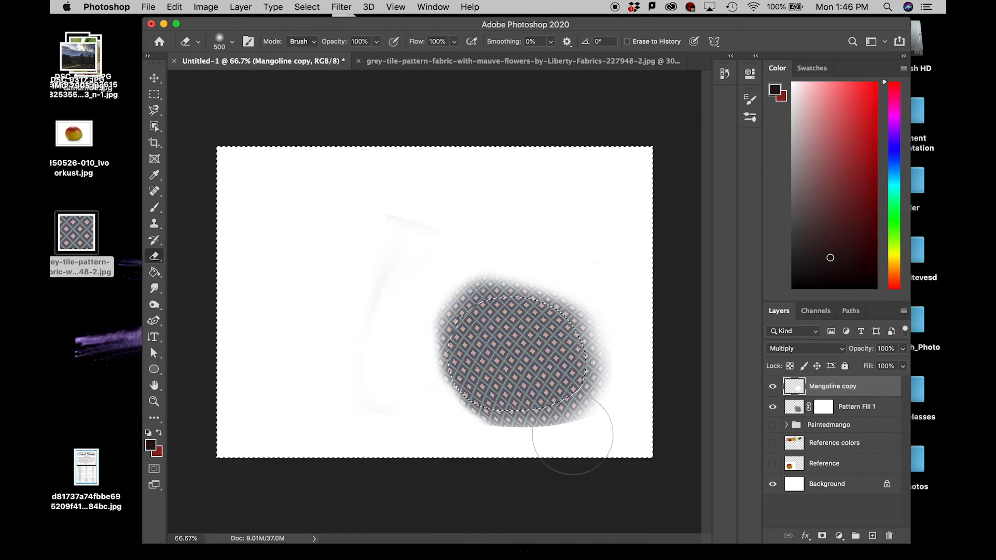
mouse_move(599, 377)
mouse_down()
mouse_move(592, 353)
mouse_move(583, 374)
mouse_up()
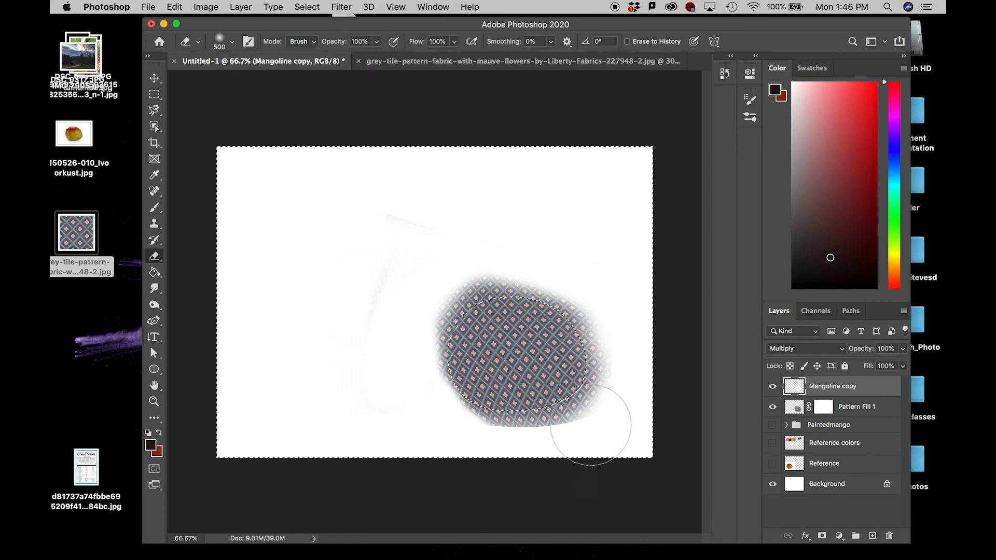
- Erase the pattern outside the mango outline on the Pattern Fill 1 layer, and deselect
click(856, 412)
mouse_move(449, 332)
mouse_down()
mouse_move(509, 291)
mouse_move(577, 326)
mouse_move(579, 389)
mouse_move(518, 413)
mouse_move(459, 357)
mouse_move(510, 295)
mouse_move(534, 412)
mouse_up()
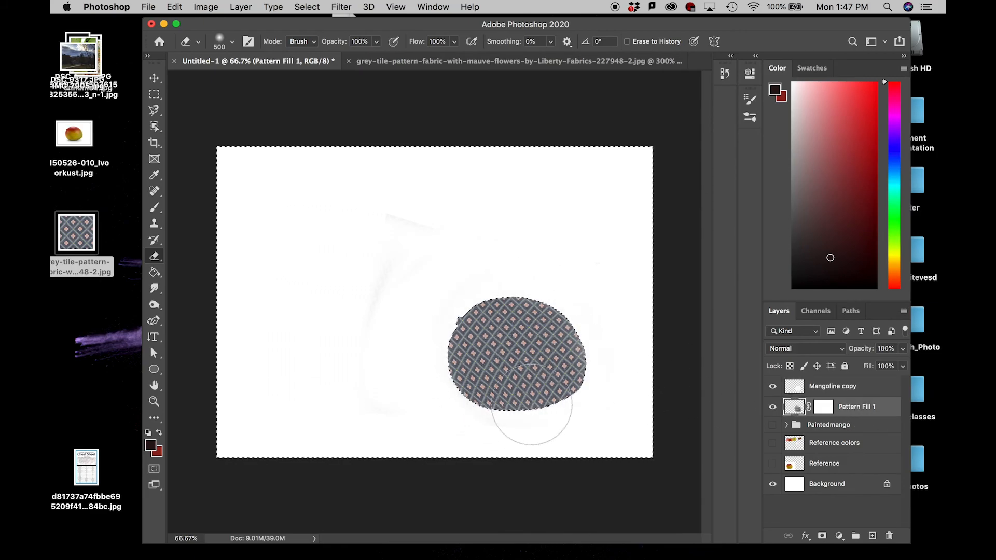
mouse_move(400, 209)
mouse_down()
mouse_move(371, 379)
mouse_move(411, 284)
mouse_move(388, 254)
mouse_move(363, 395)
mouse_move(277, 225)
mouse_up()
key(ctrl+d)
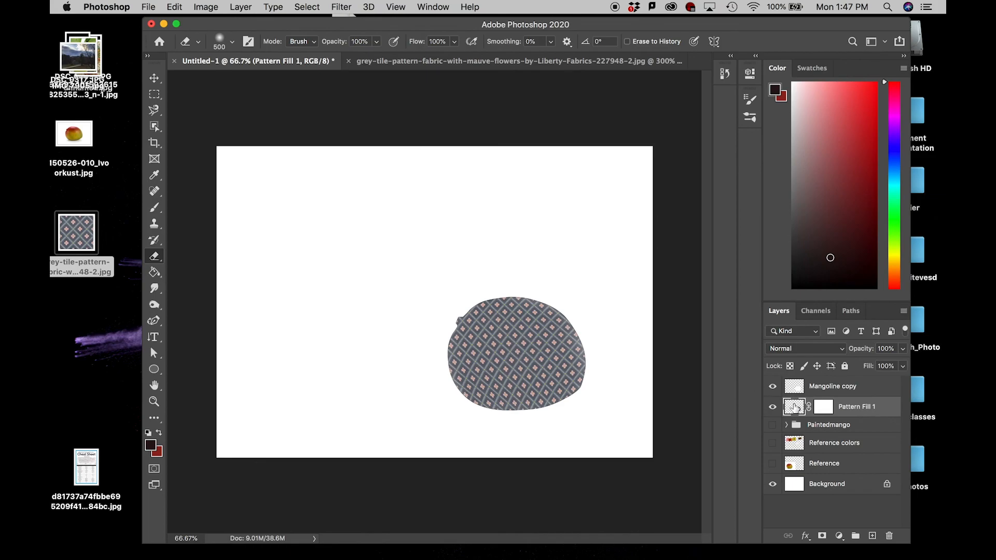
- Add a new layer above Mangoline copy and set its blend mode to Multiply
click(836, 392)
click(871, 536)
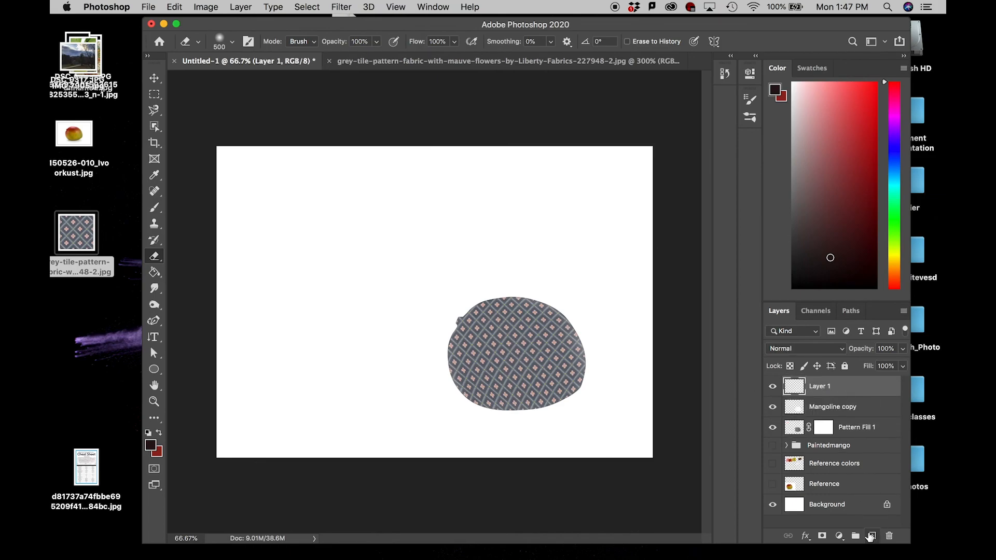
click(809, 355)
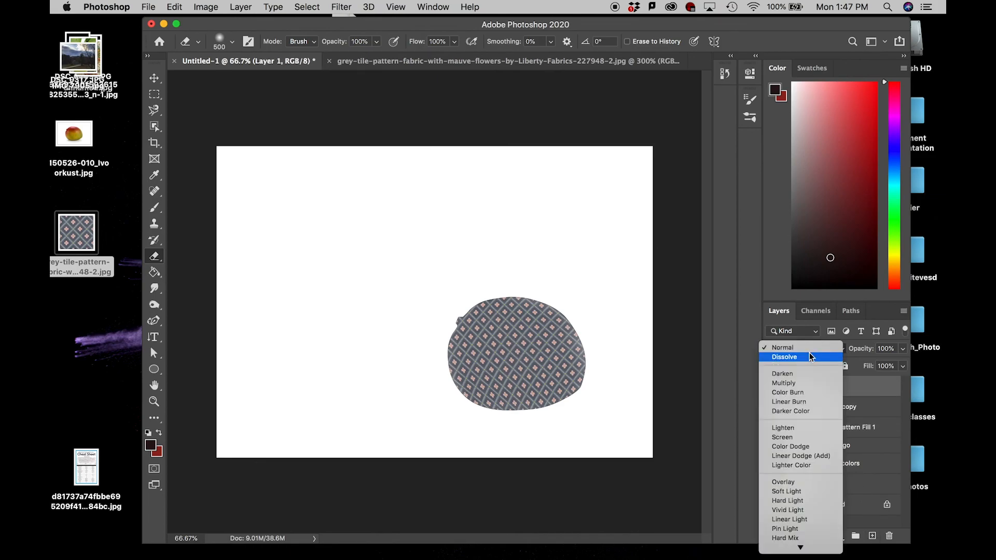
click(801, 389)
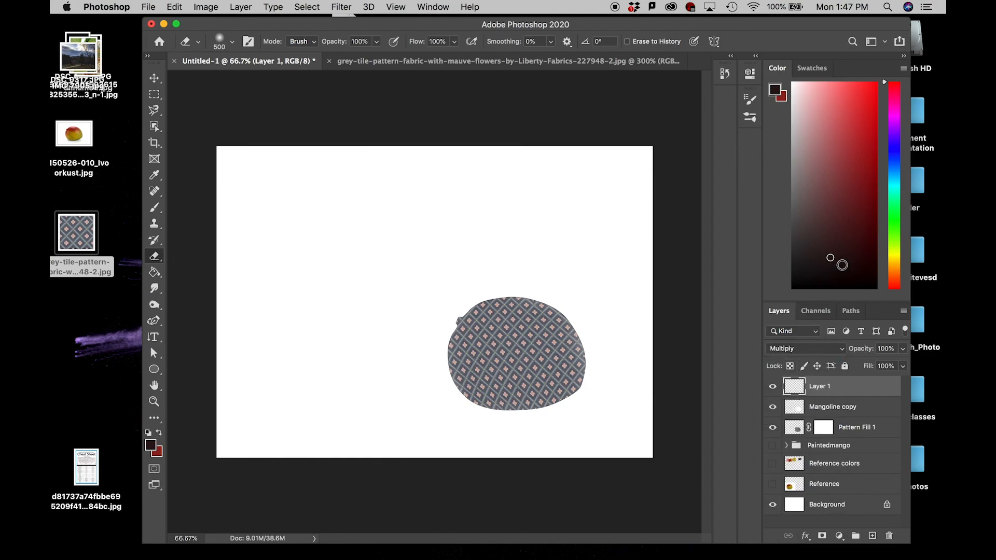
- Try shading the mango's right and lower edges with a 175-pixel brush at 36% opacity, and undo the strokes
key(b)
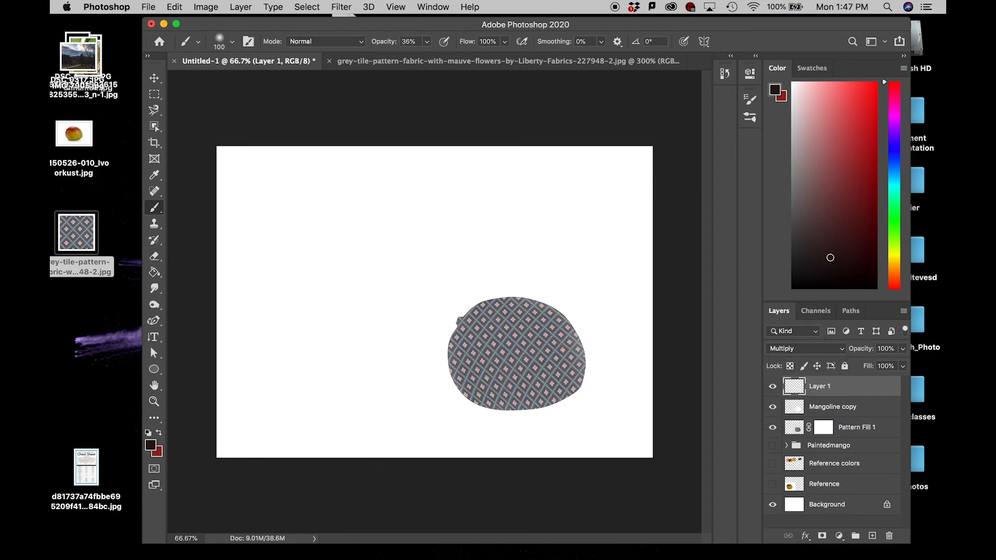
mouse_move(571, 386)
mouse_down()
mouse_move(528, 394)
mouse_move(547, 394)
mouse_move(571, 361)
mouse_move(547, 389)
mouse_move(489, 380)
mouse_move(488, 389)
mouse_move(518, 396)
mouse_move(568, 336)
mouse_move(581, 351)
mouse_move(499, 393)
mouse_move(456, 393)
mouse_up()
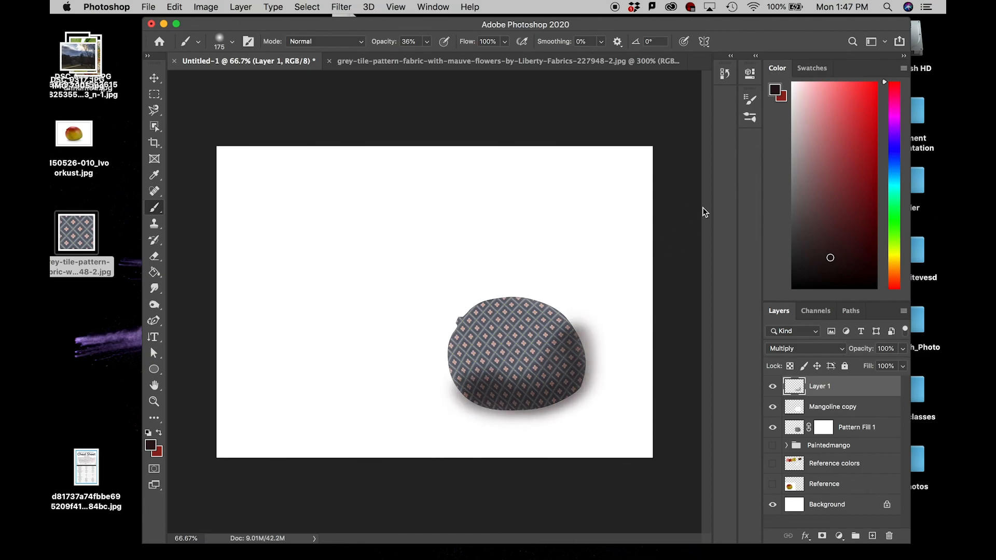
key(super+z)
key(super+z)
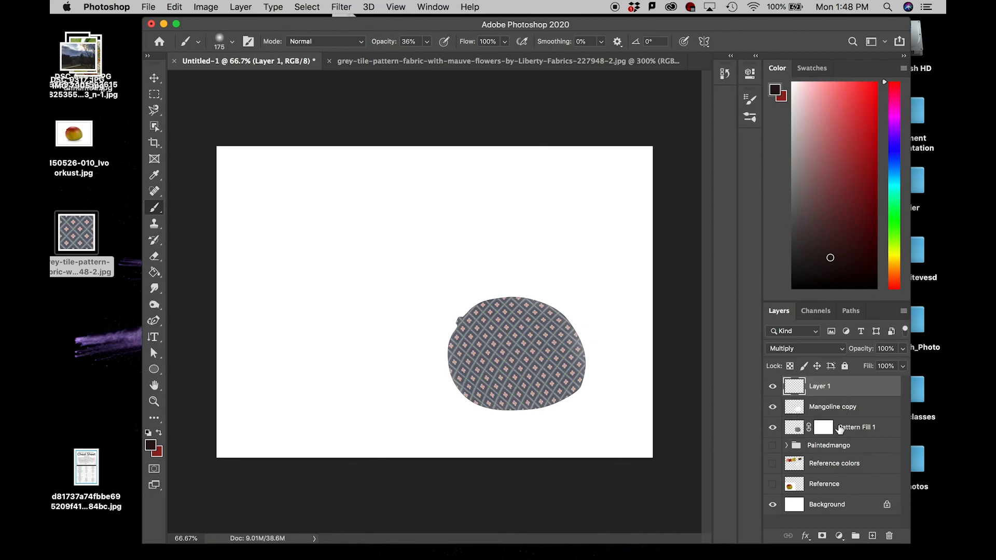
- Merge the Mangoline copy layer down into Pattern Fill 1, applying the layer mask, and check the merged layer by toggling its visibility
right_click(827, 407)
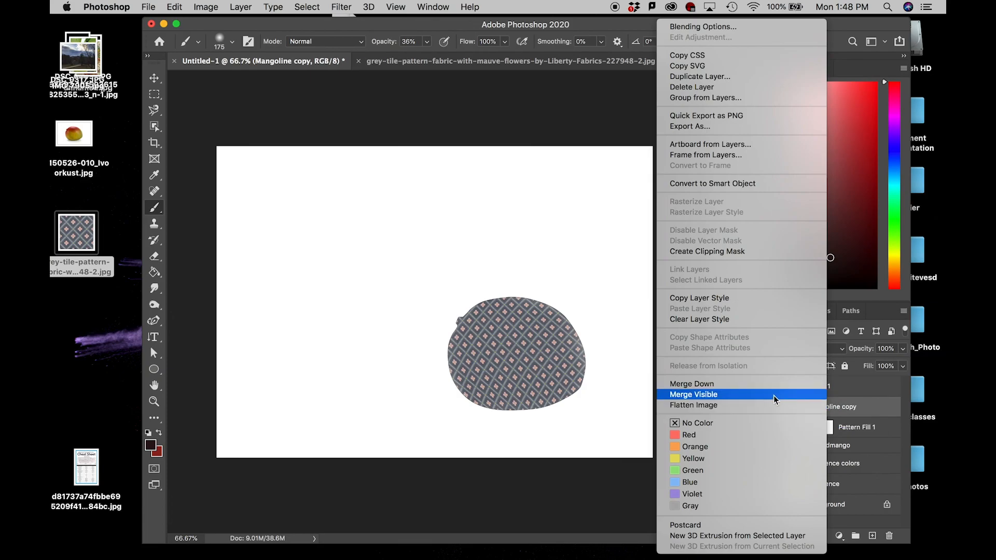
click(764, 385)
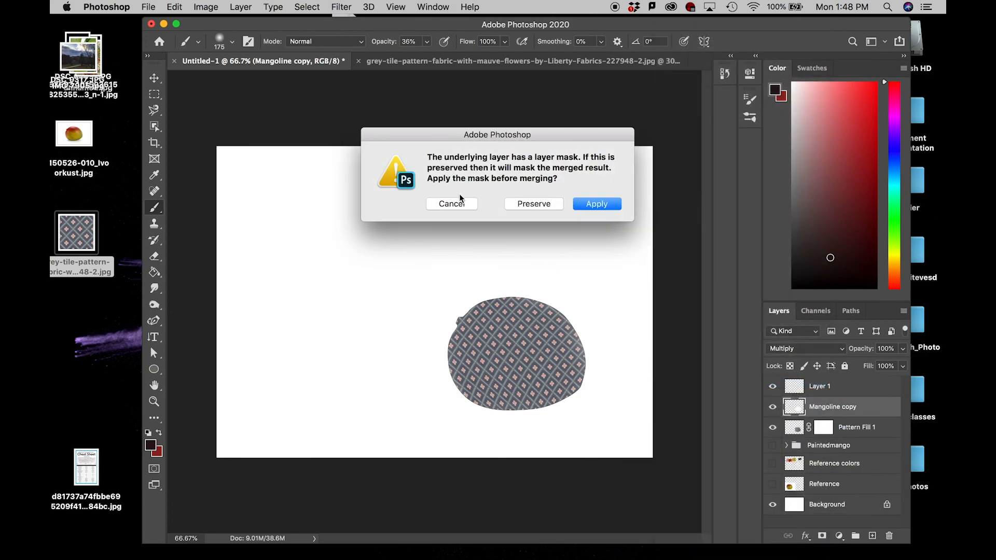
click(580, 206)
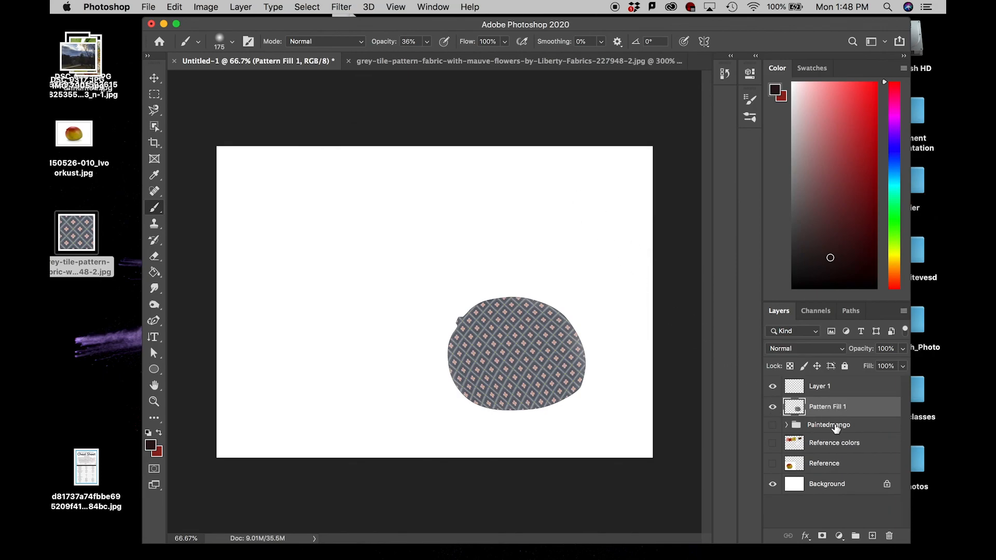
drag(829, 408, 827, 408)
click(772, 408)
click(773, 407)
- Move the patterned mango to the left half of the canvas and show the Paintedmango group
click(154, 78)
drag(480, 336, 330, 284)
drag(456, 322, 324, 297)
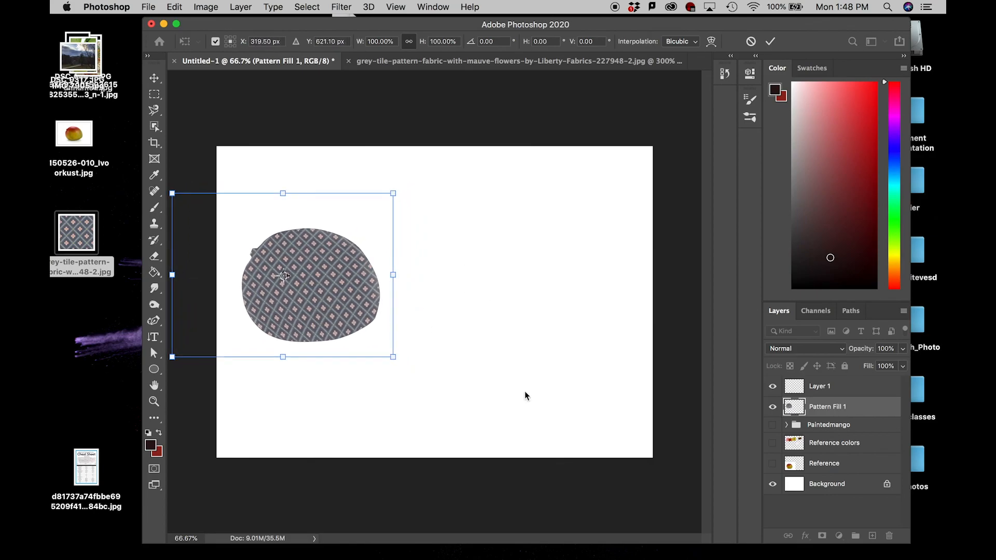
click(773, 425)
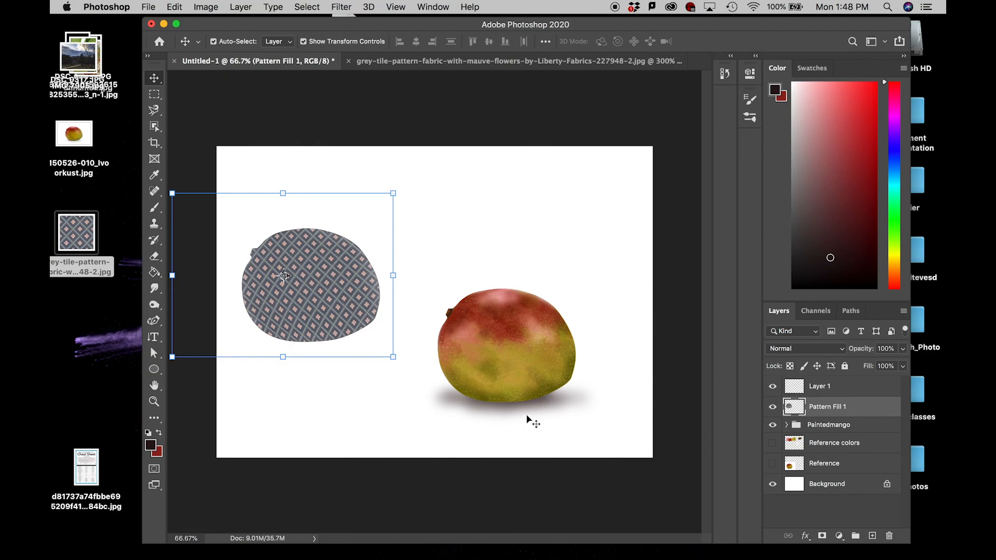
- Show the Reference layer and move the patterned mango to the upper middle of the canvas, above the other two mangoes
click(156, 176)
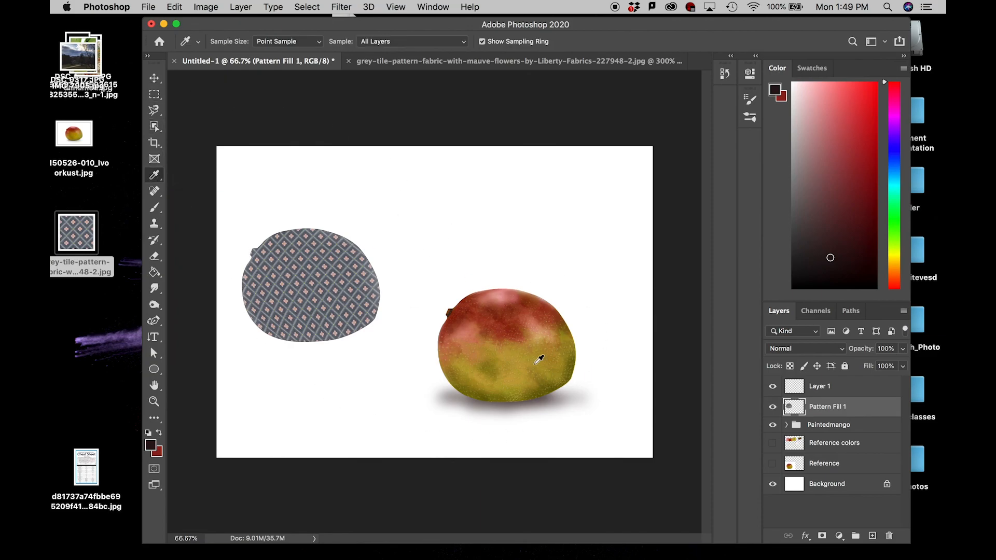
click(773, 464)
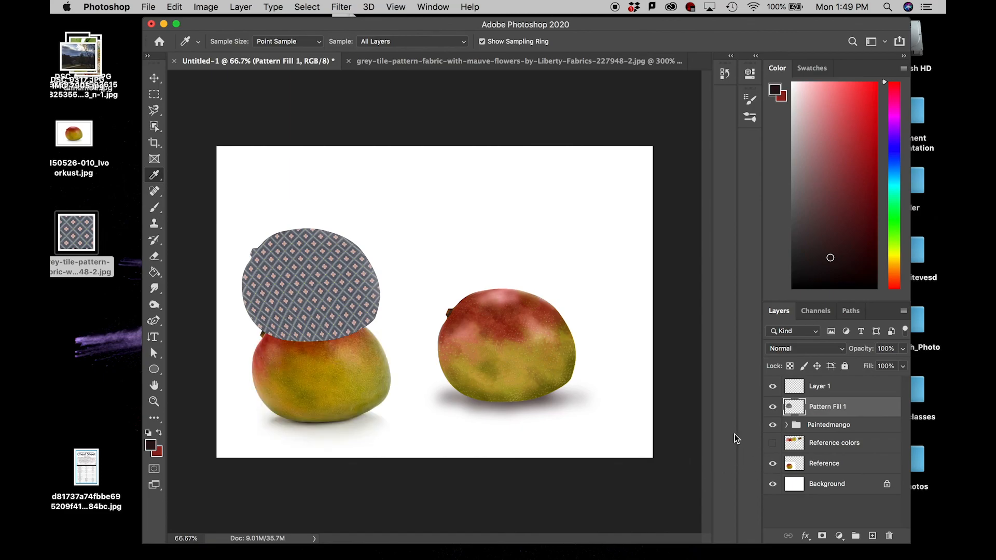
click(154, 78)
drag(294, 282, 386, 222)
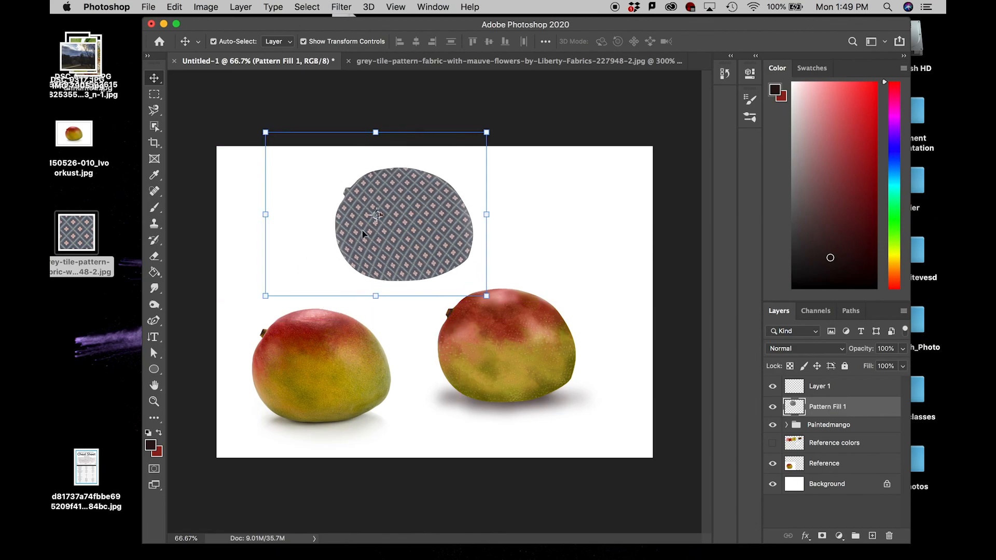